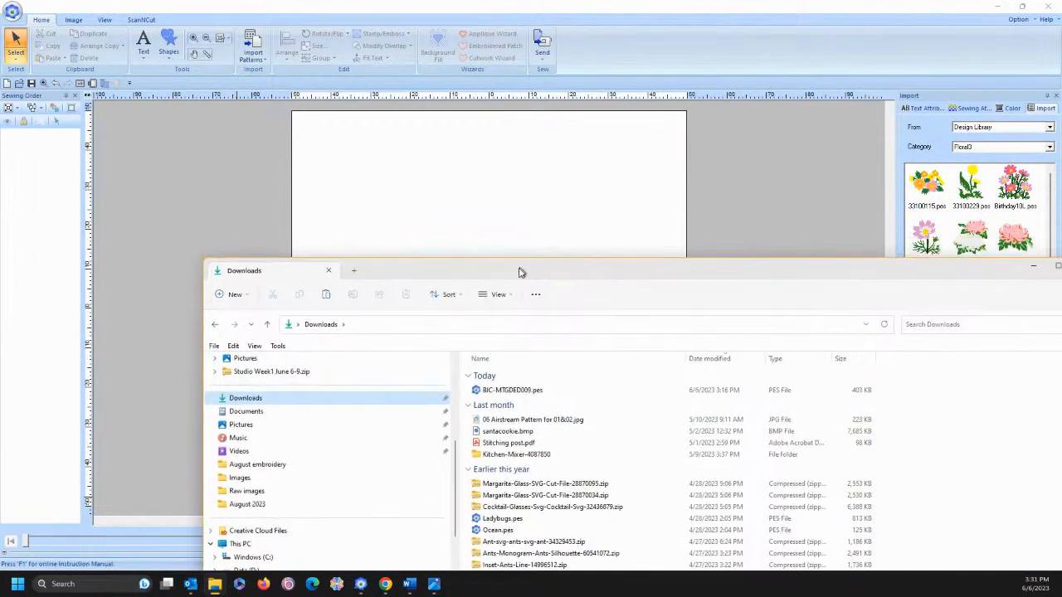
left_click(502, 442)
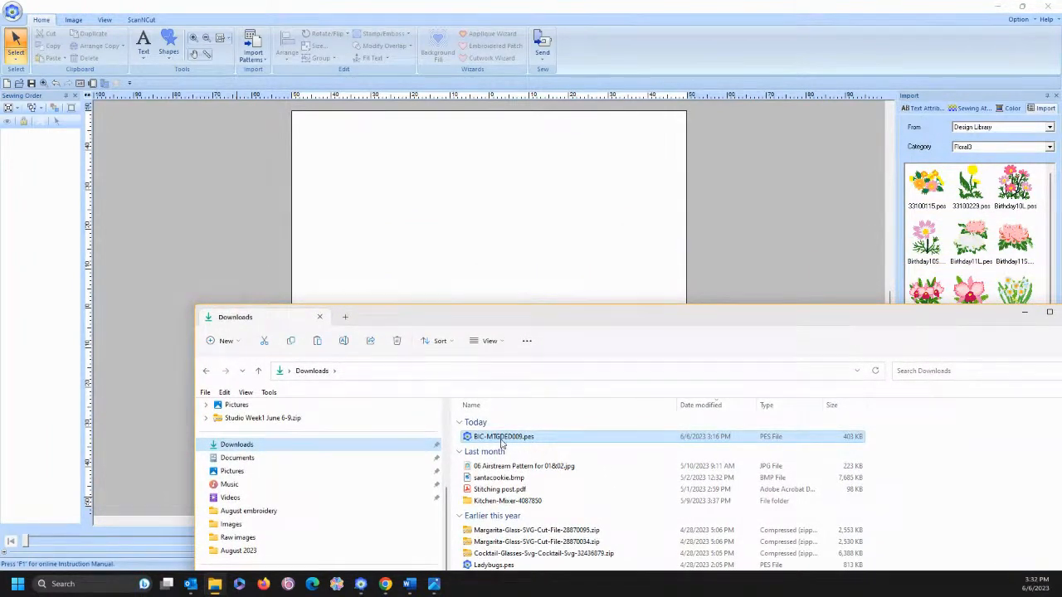
left_click_drag(501, 442, 493, 236)
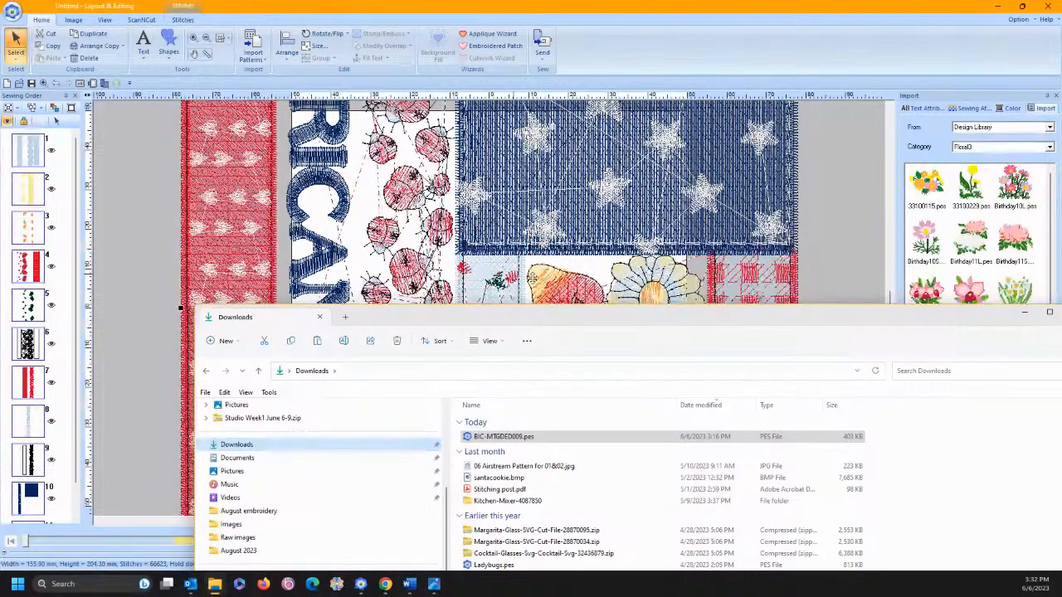
left_click(1020, 317)
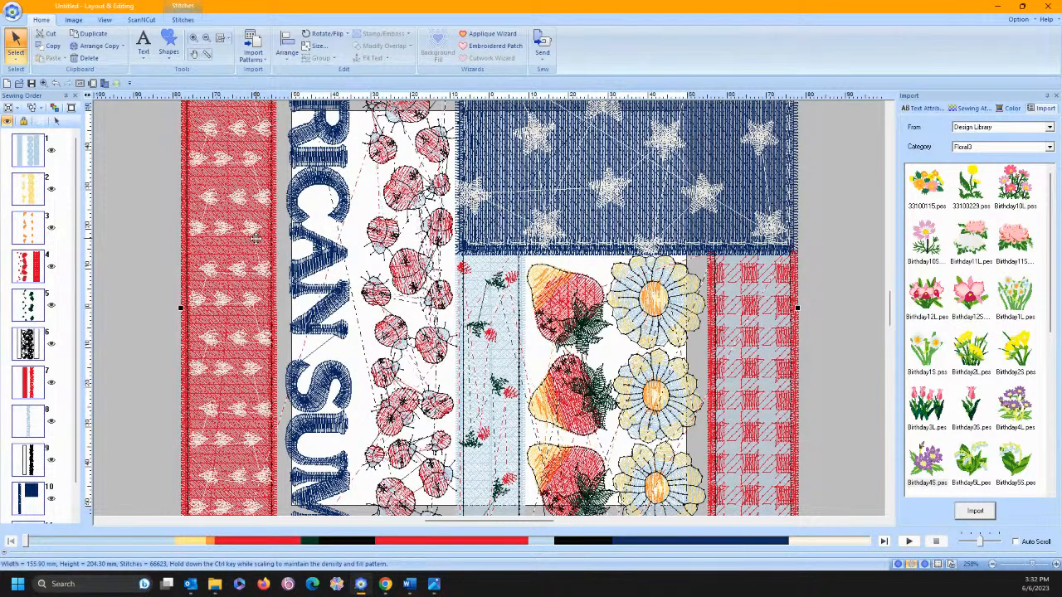
key("Delete")
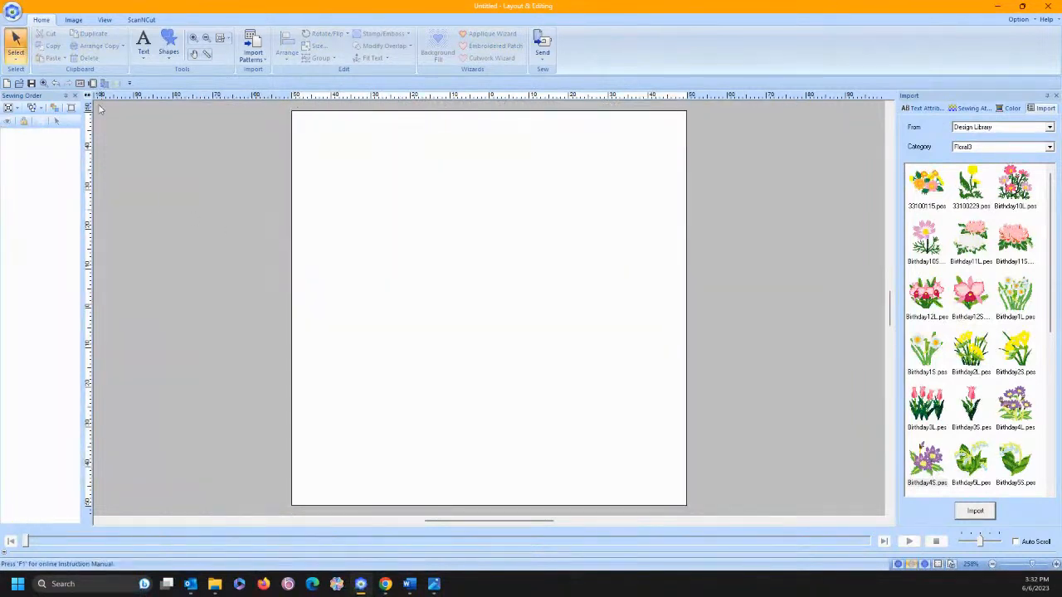
Set the design page's hoop size to 200 x 200 mm (Quilt Frame).
left_click(93, 83)
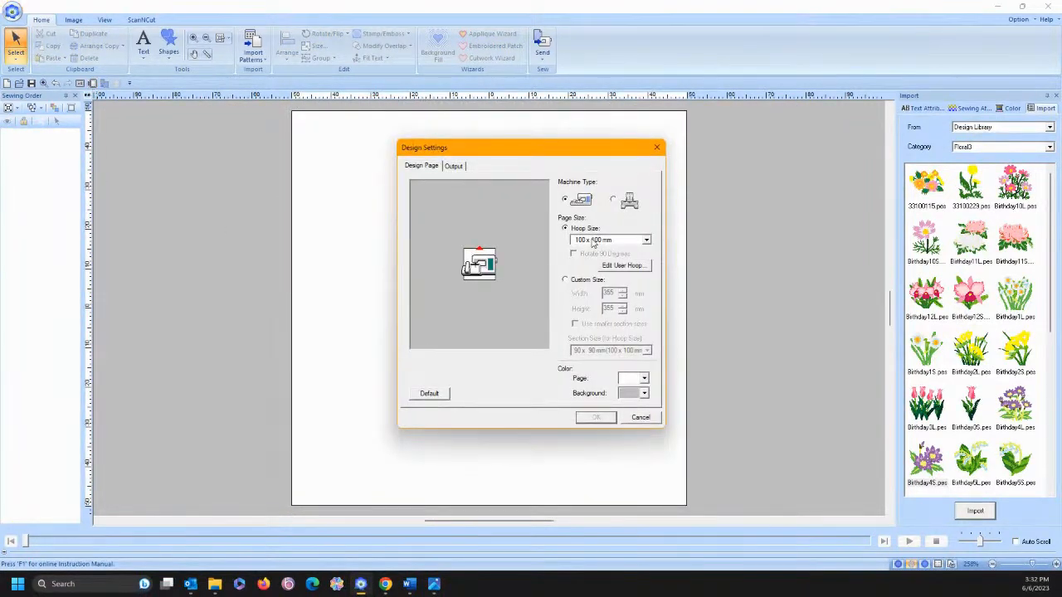
left_click(593, 240)
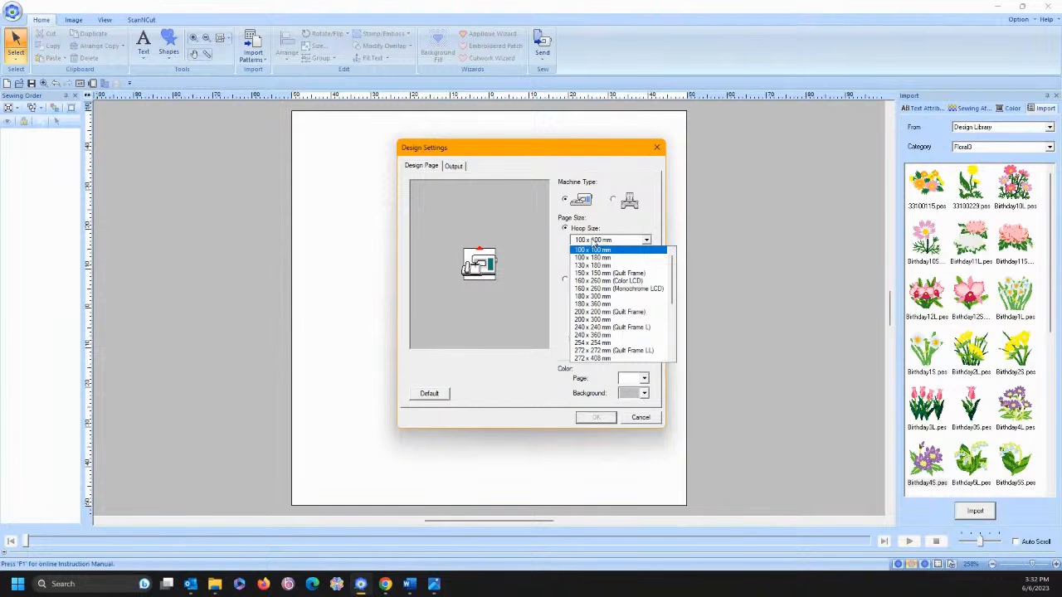
left_click(599, 312)
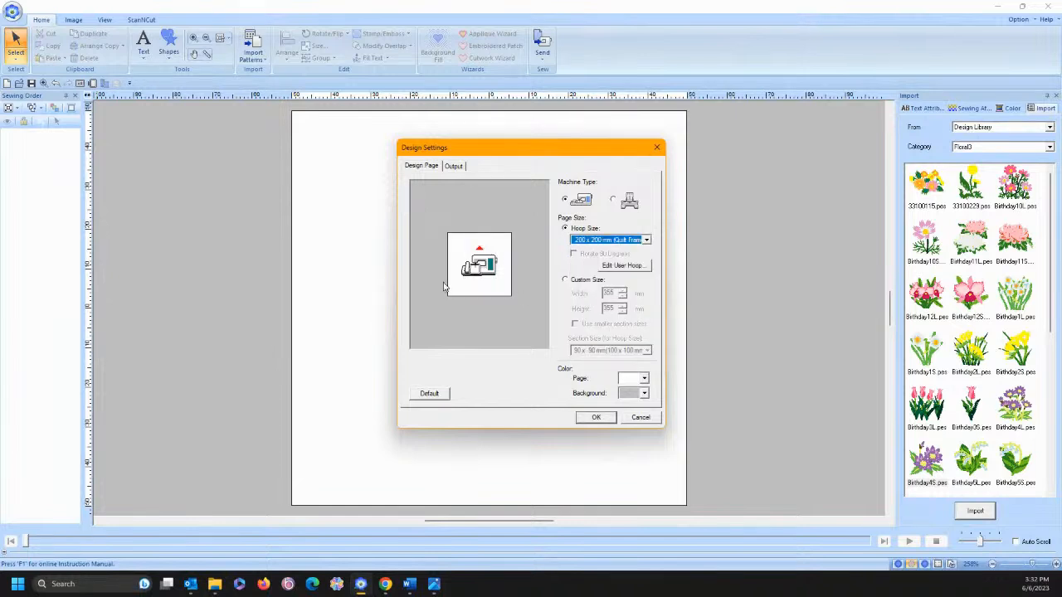
left_click(598, 417)
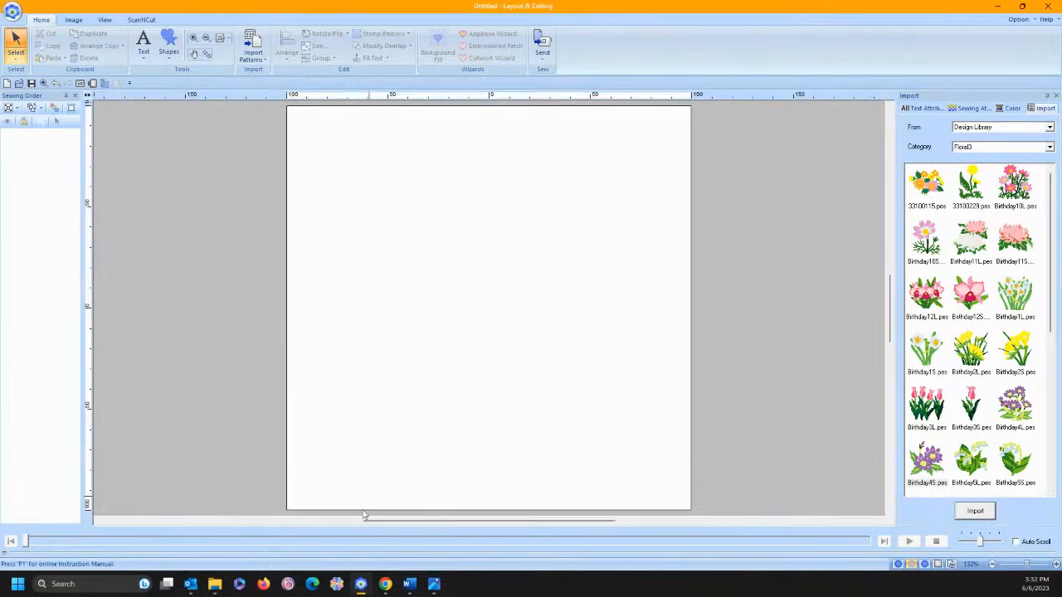
Bring the BIC-MTGDED009.pes file from the Downloads folder onto the empty design page and put the file window away.
left_click(214, 585)
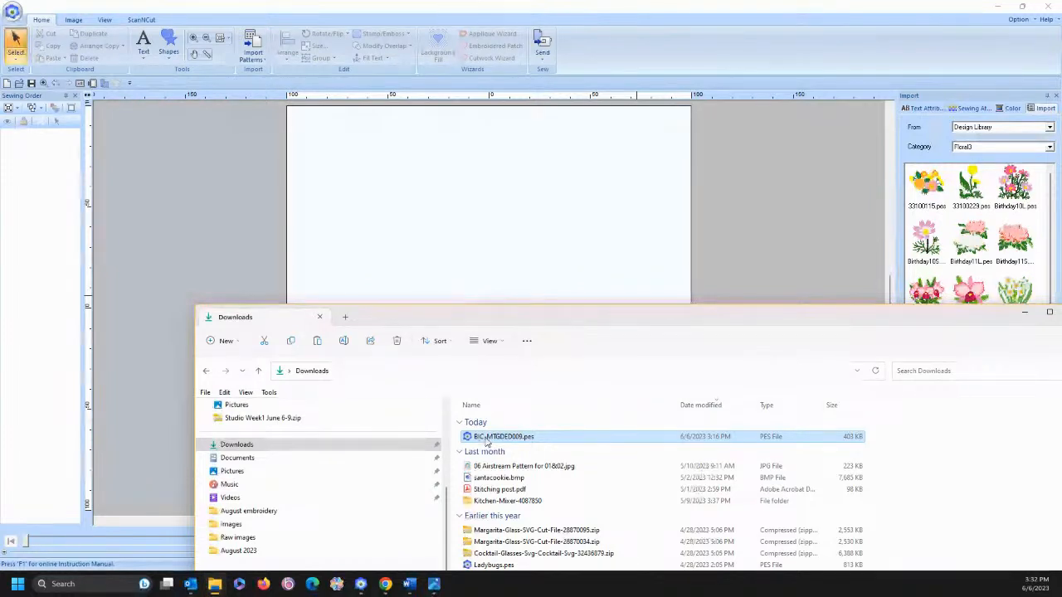
left_click_drag(487, 442, 484, 230)
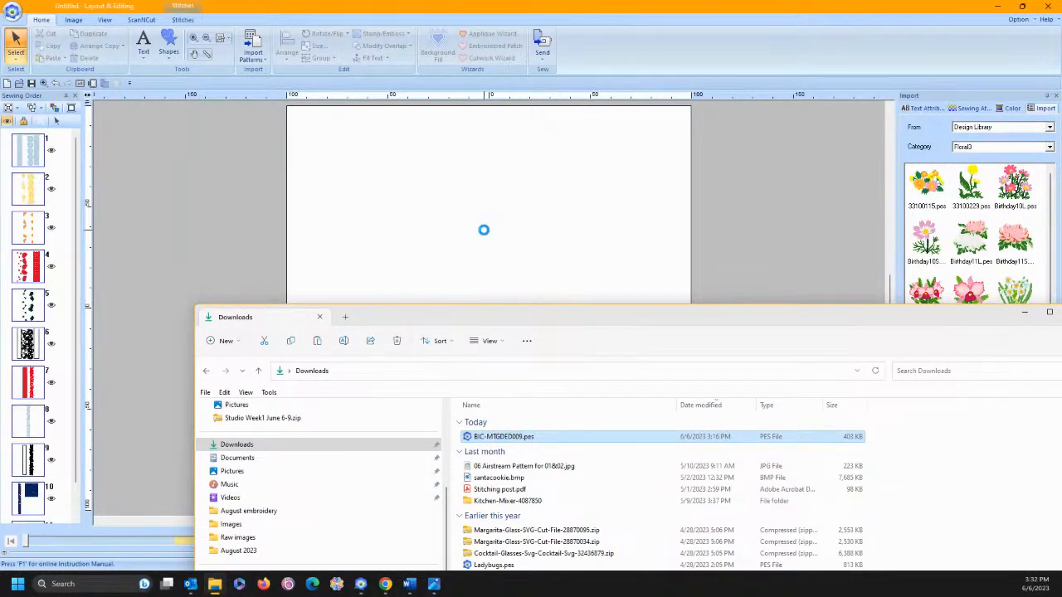
left_click(1025, 313)
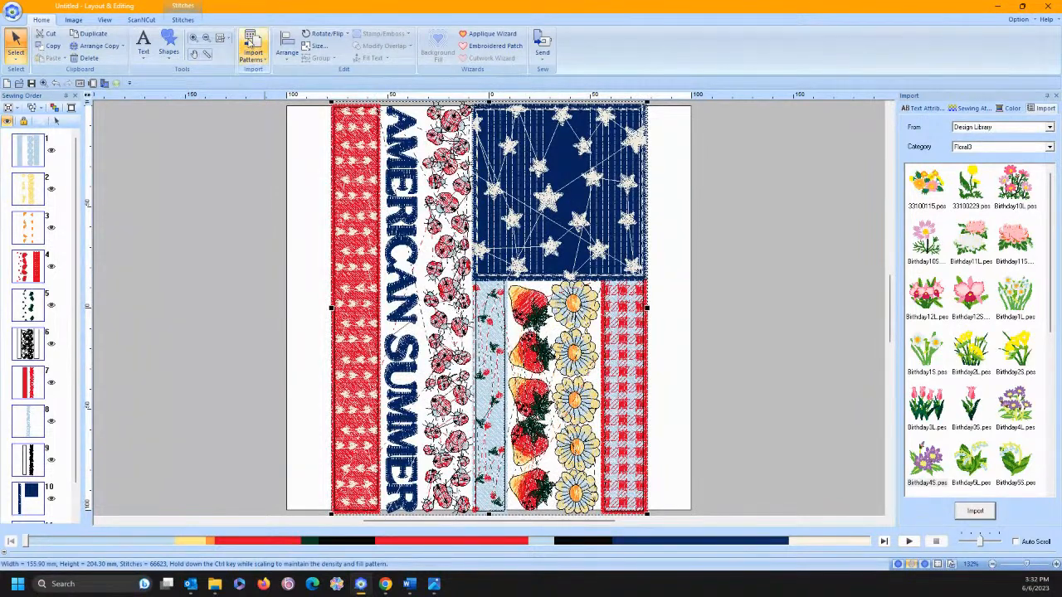
Change the design page's hoop size to 200 x 300 mm so the flag design fits.
left_click(93, 84)
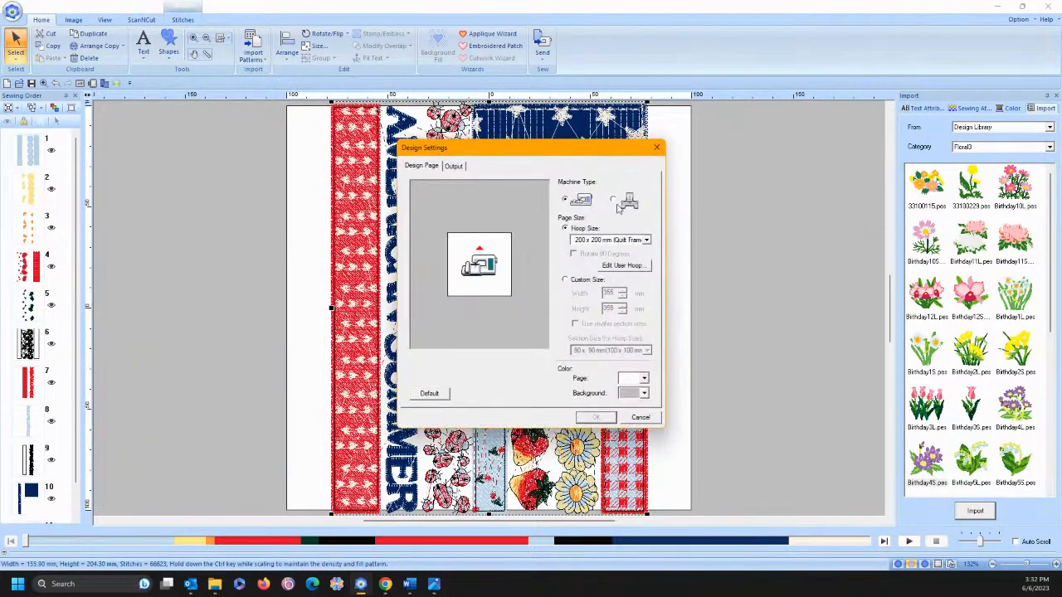
left_click(596, 240)
left_click(593, 258)
left_click(596, 418)
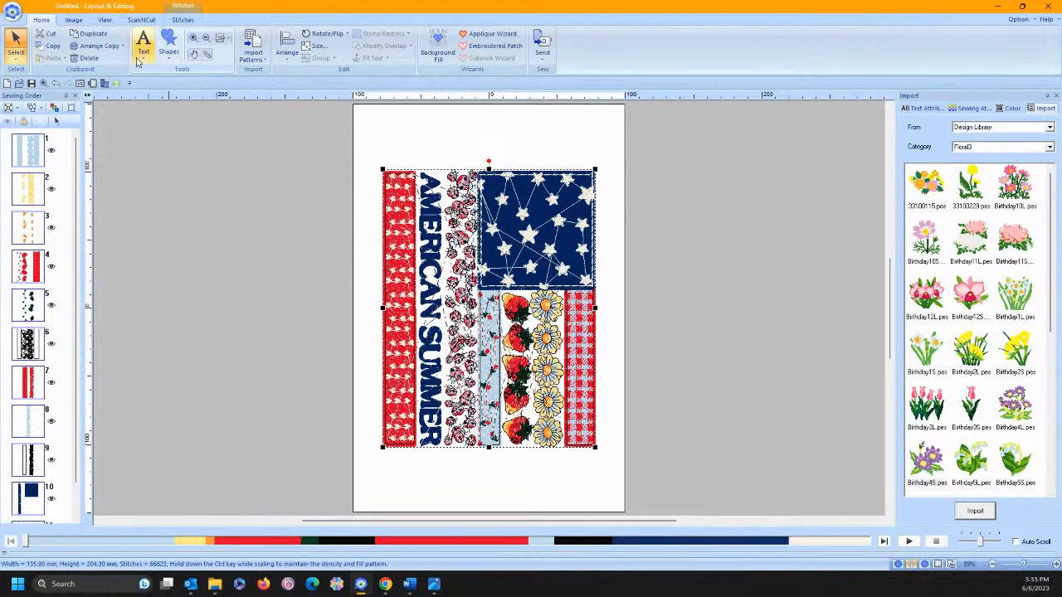
Rotate the hoop page by 90 degrees and rotate the flag design left so its lettering reads horizontally.
left_click(93, 84)
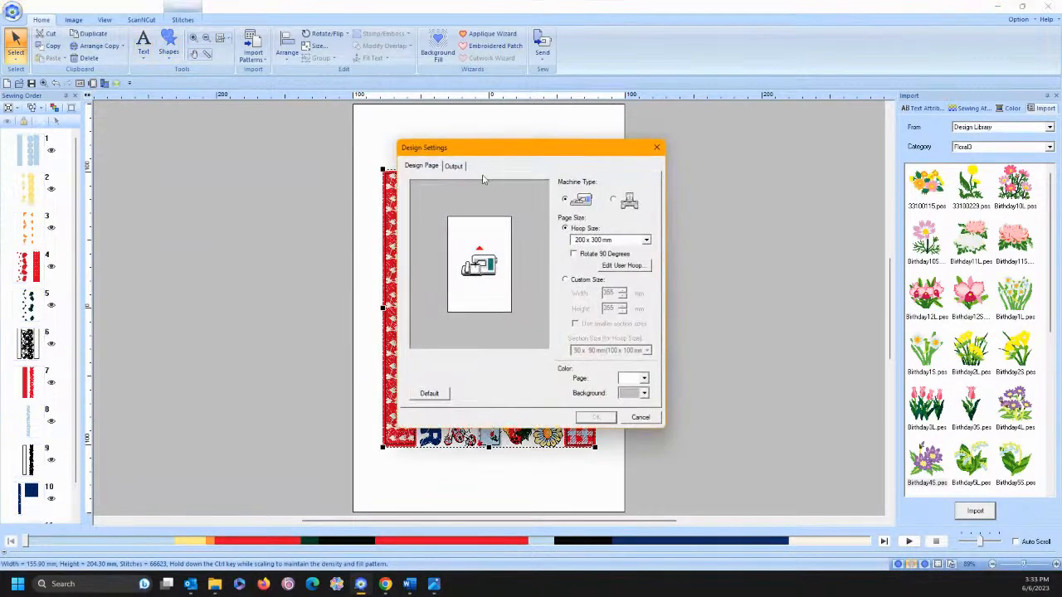
left_click(574, 254)
left_click(594, 417)
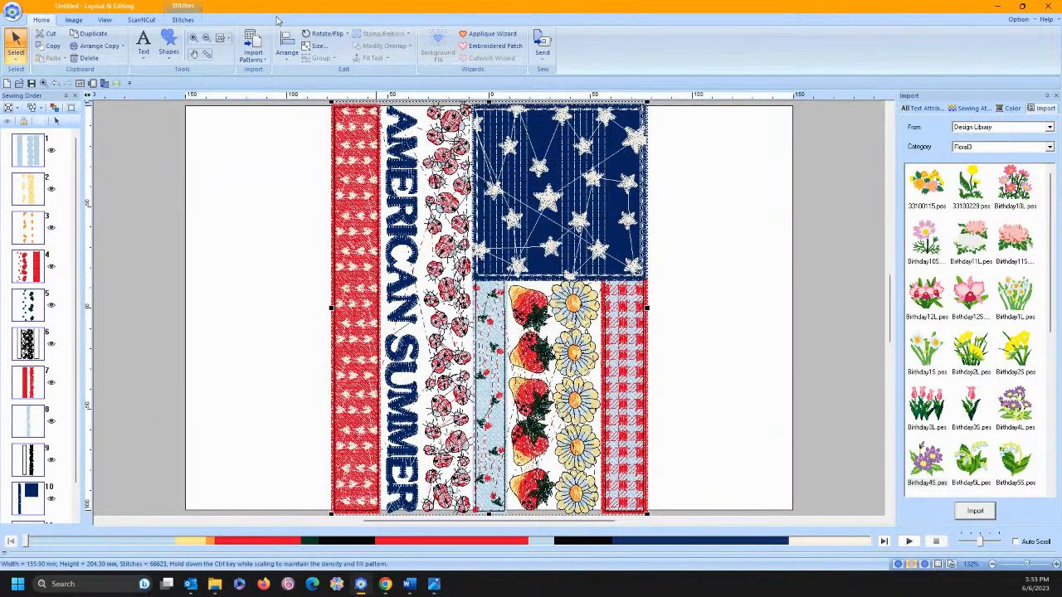
left_click(312, 36)
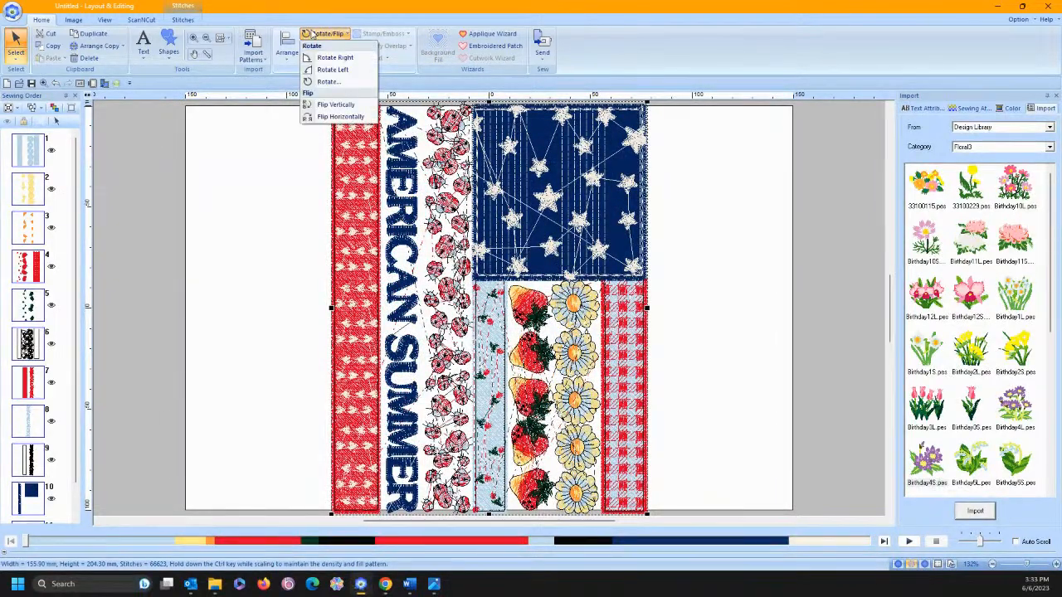
left_click(329, 70)
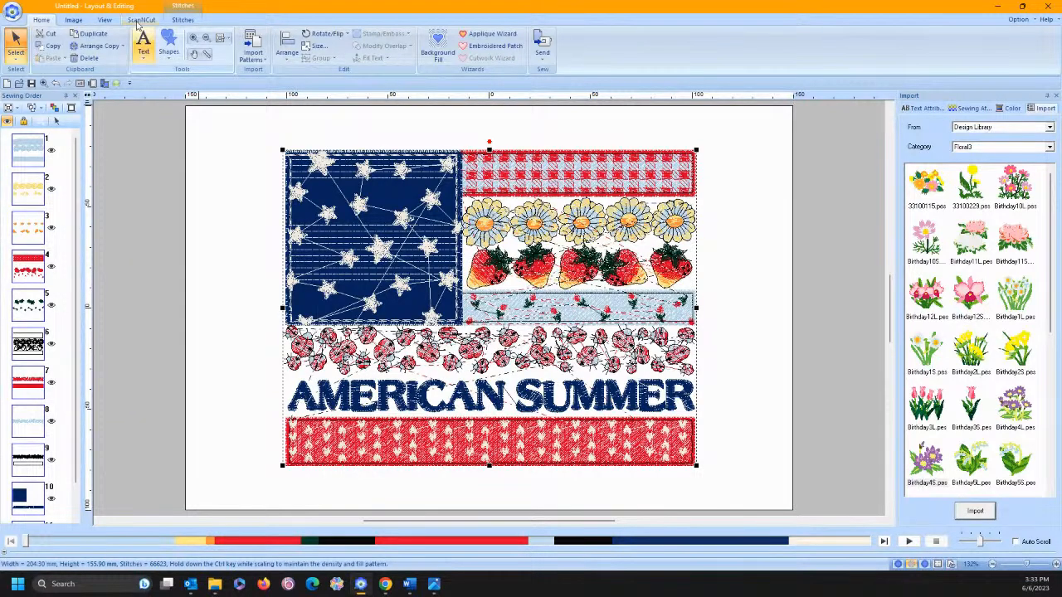
Recolor the white stars and hearts, color 11 in the sewing order, to Robison Anton Rayon Yellow Mist 2409.
left_click(194, 37)
left_click_drag(268, 139, 552, 316)
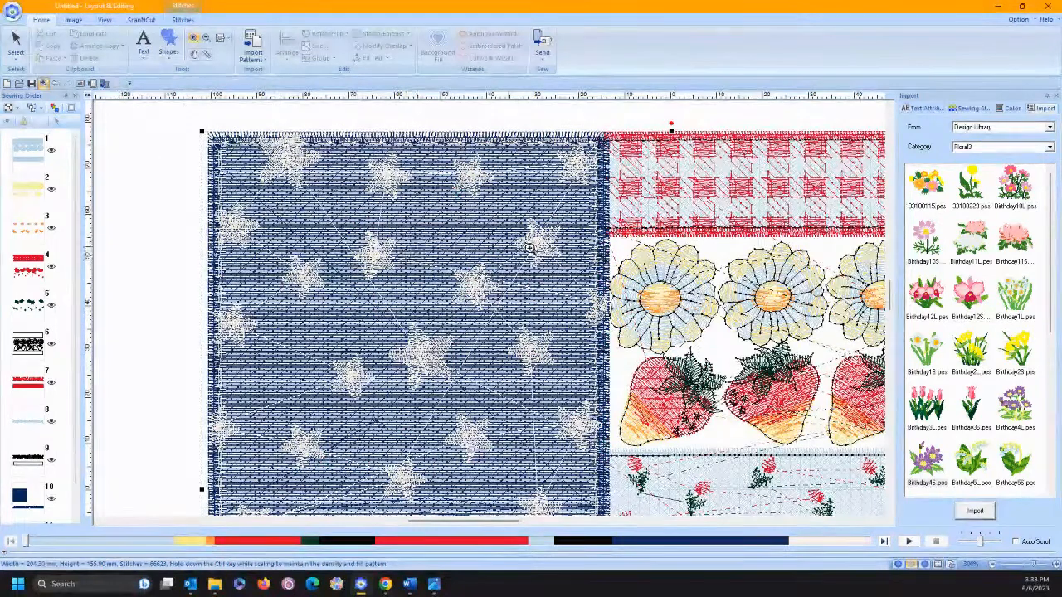
left_click(1014, 109)
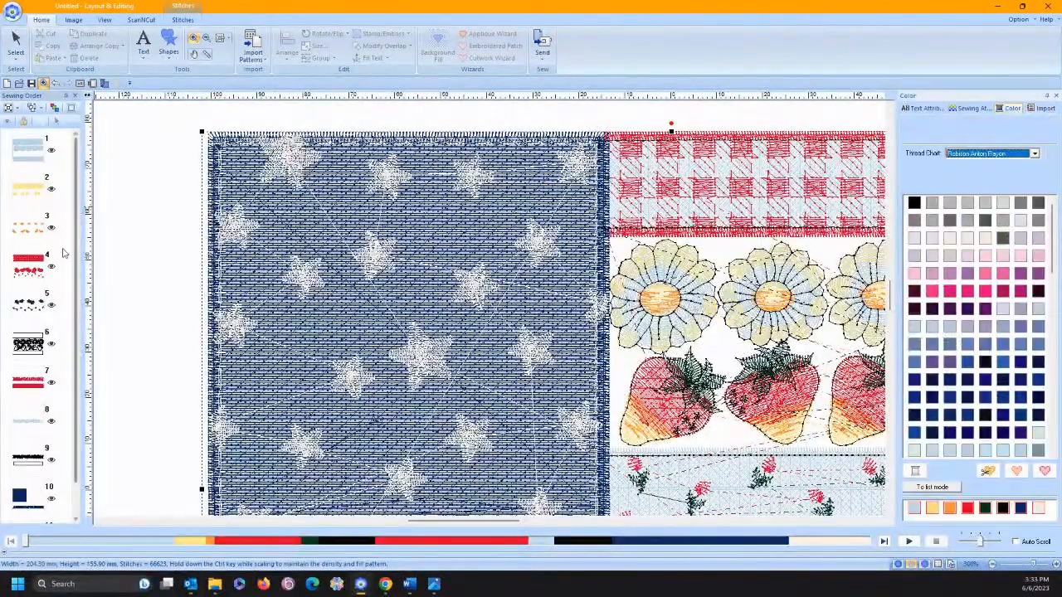
left_click_drag(77, 292, 76, 432)
left_click(35, 496)
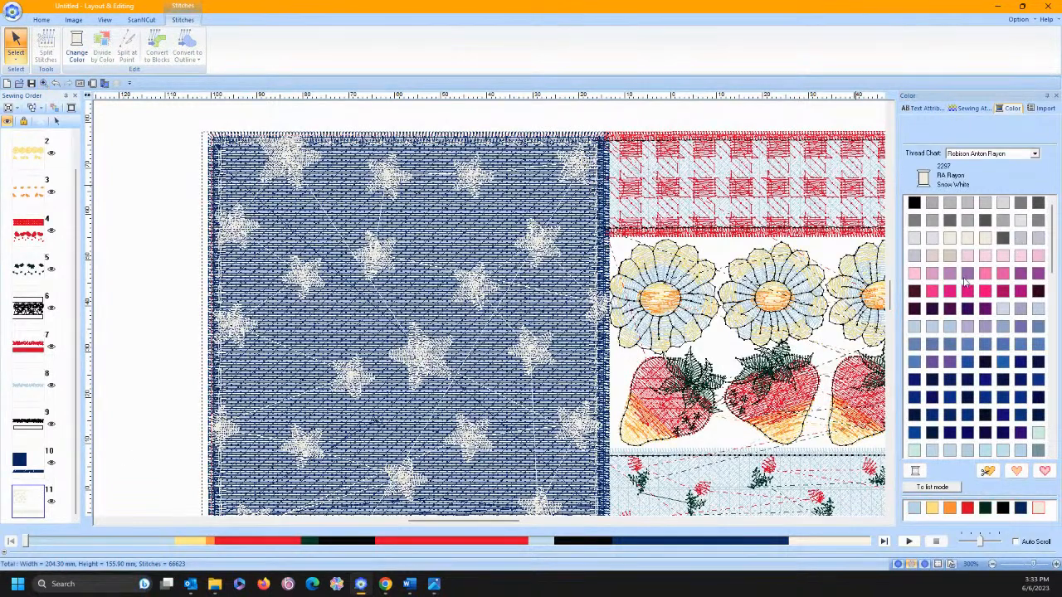
left_click(1038, 451)
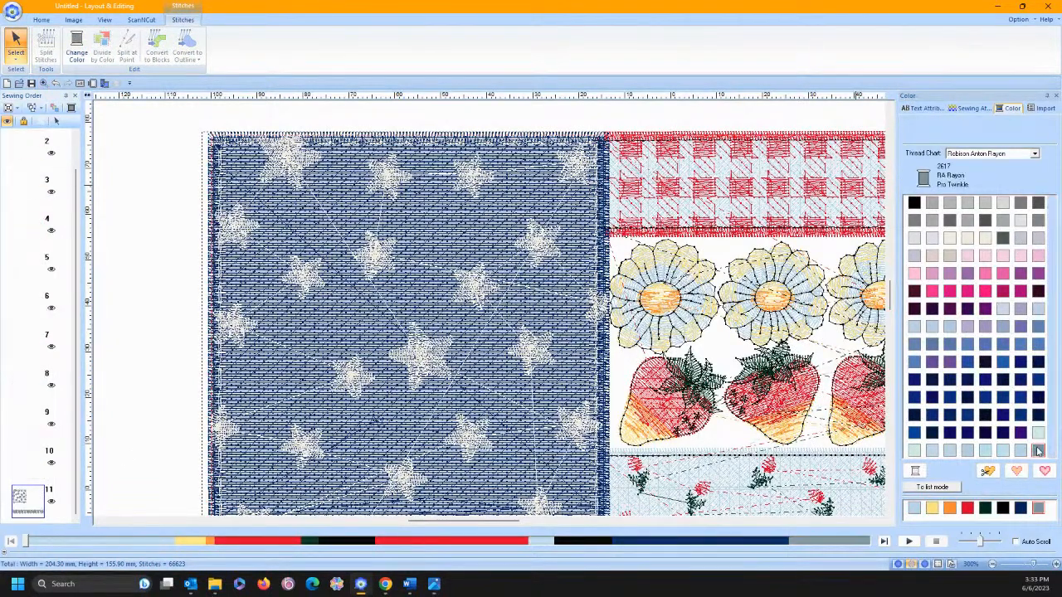
scroll(993, 266, "down", 10)
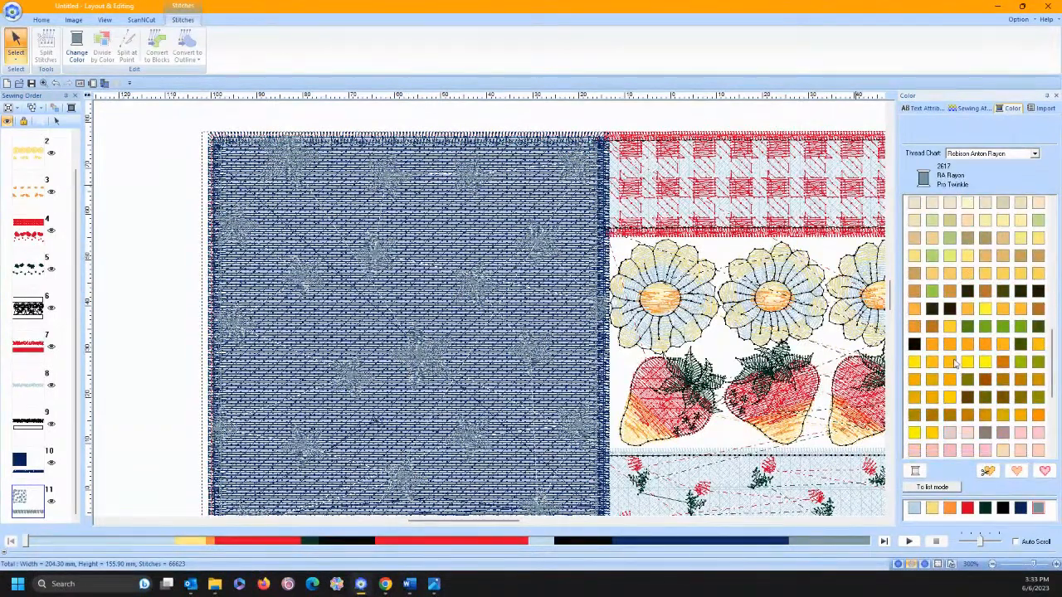
left_click(951, 347)
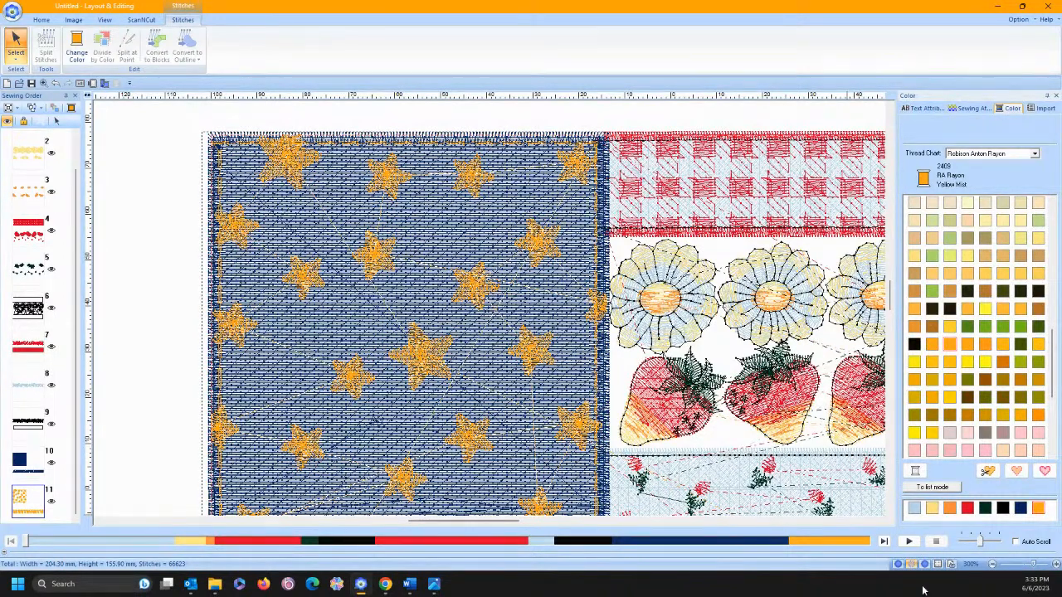
Preview the recolored design in realistic view and return to stitch view.
left_click(925, 566)
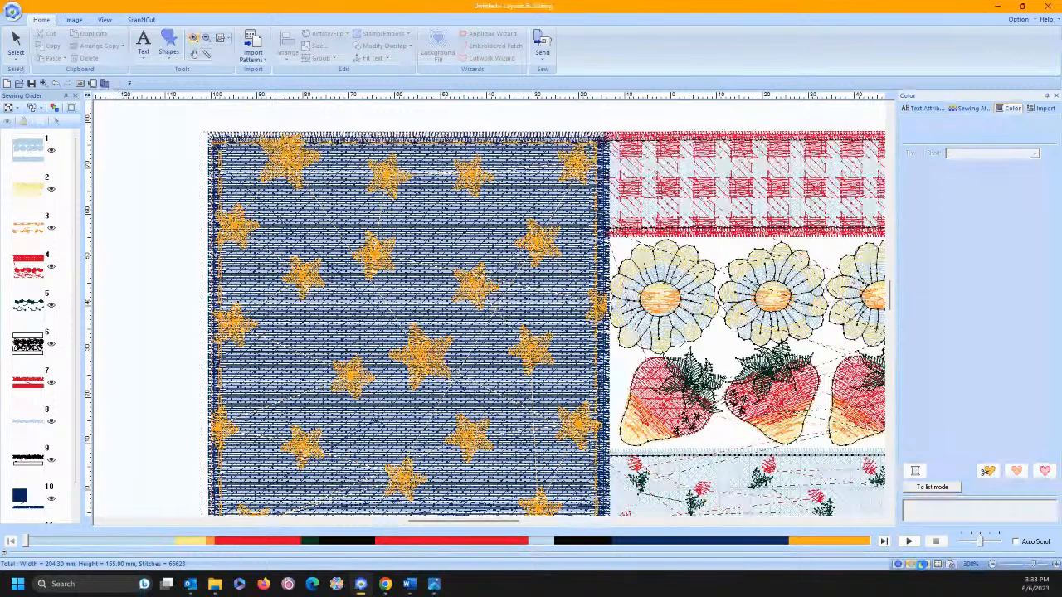
left_click(923, 565)
left_click(911, 565)
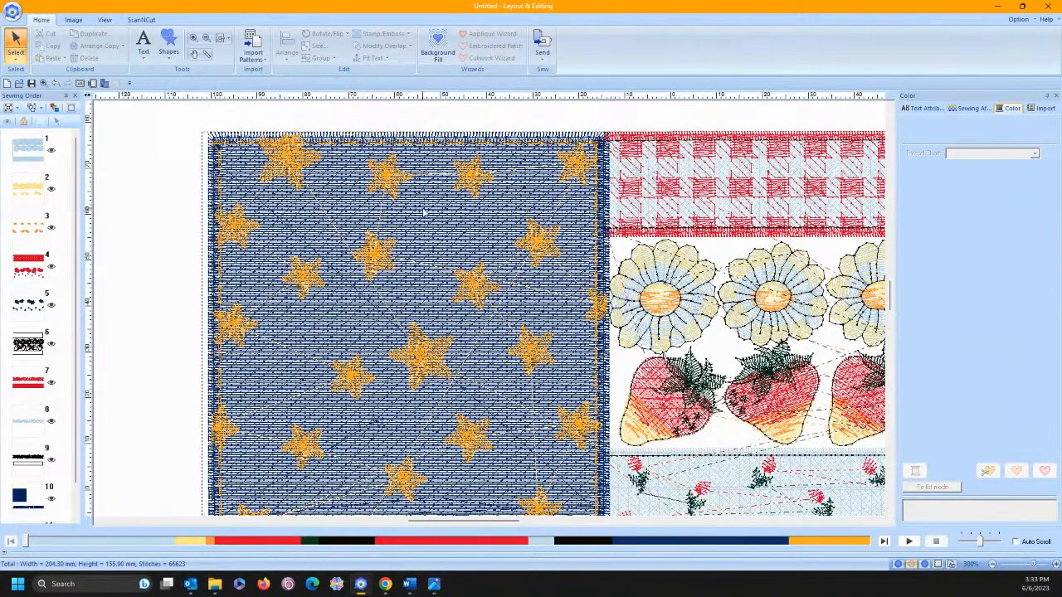
Recolor the red stitches of color 4 in the sewing order to Pistachio 2250.
left_click(220, 38)
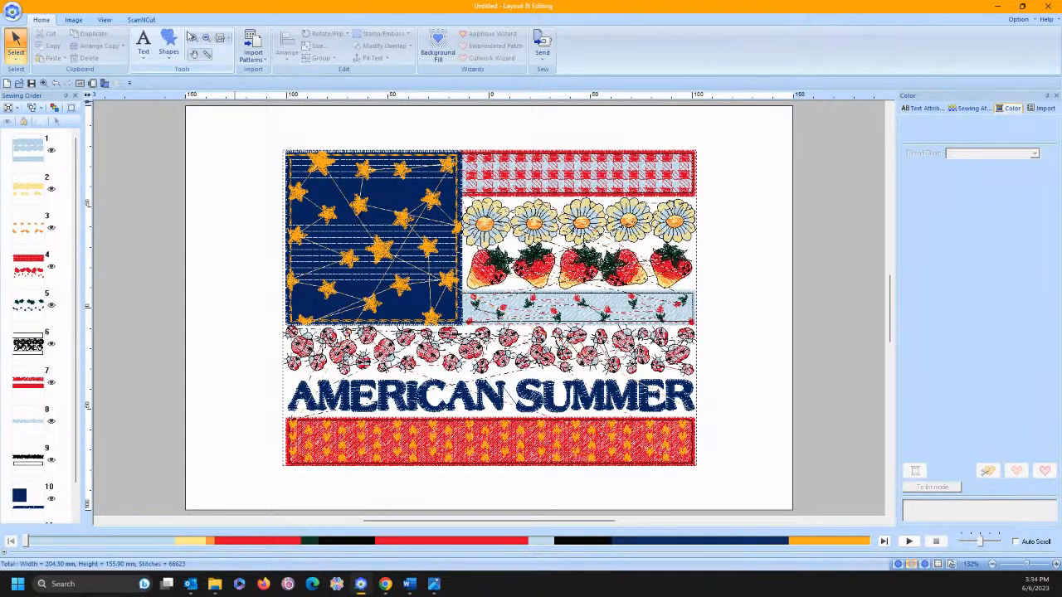
left_click(193, 39)
left_click_drag(277, 387, 376, 461)
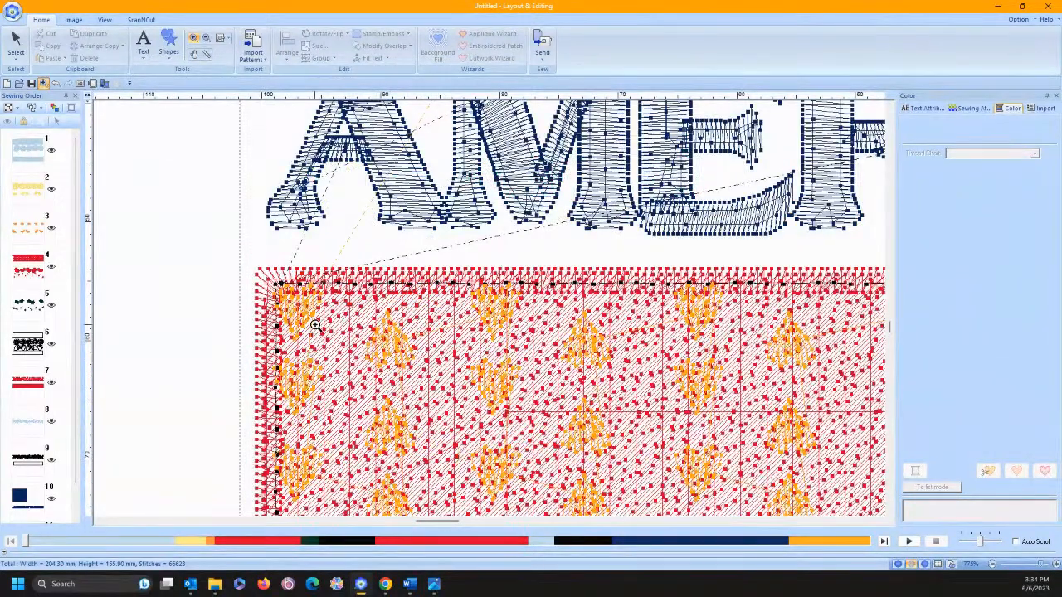
left_click(30, 264)
left_click(949, 221)
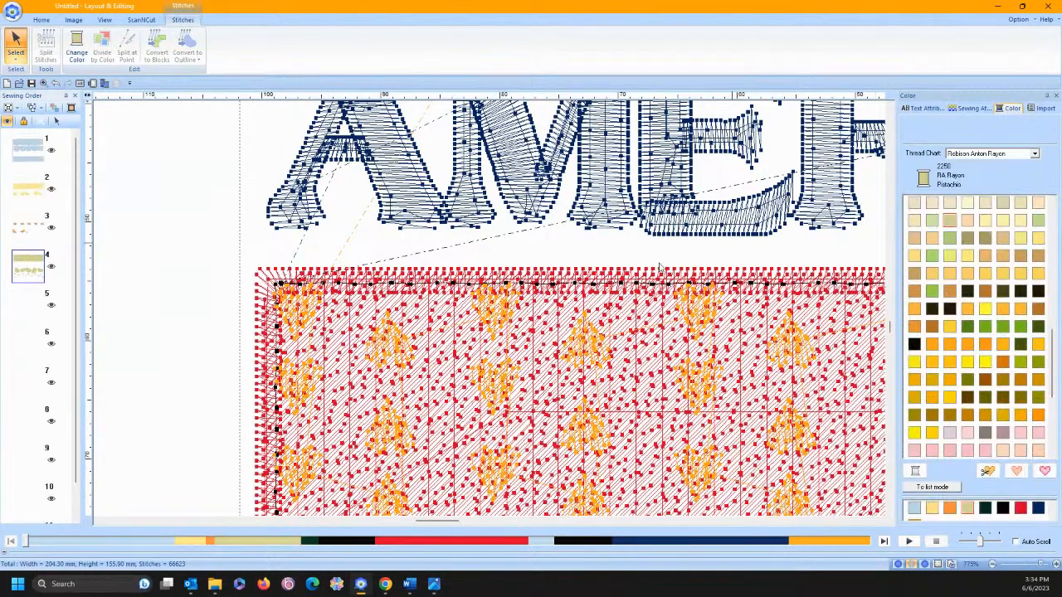
Recolor the red stitches of color 7 in the sewing order to Bone 2582 and deselect them.
left_click(28, 383)
left_click(932, 204)
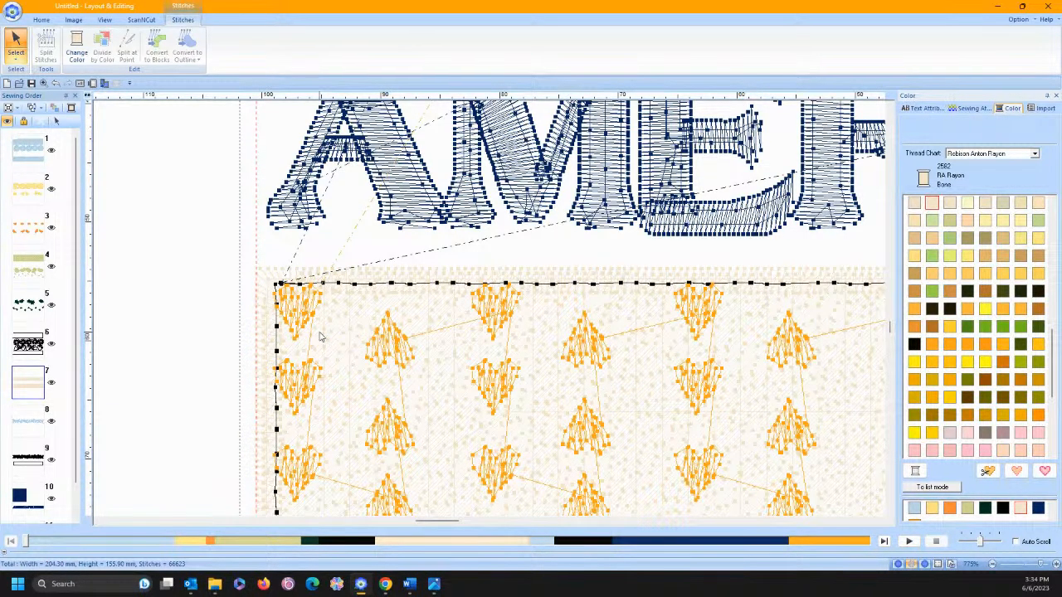
left_click(201, 282)
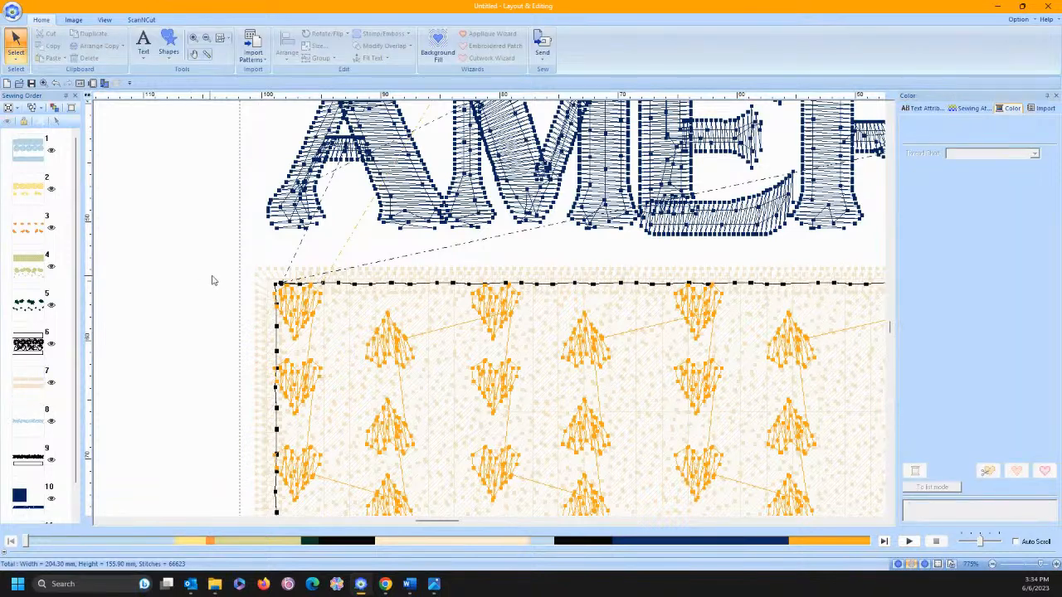
Divide the whole flag stitch pattern into separate parts by color and clear the selection.
left_click(344, 288)
left_click(182, 19)
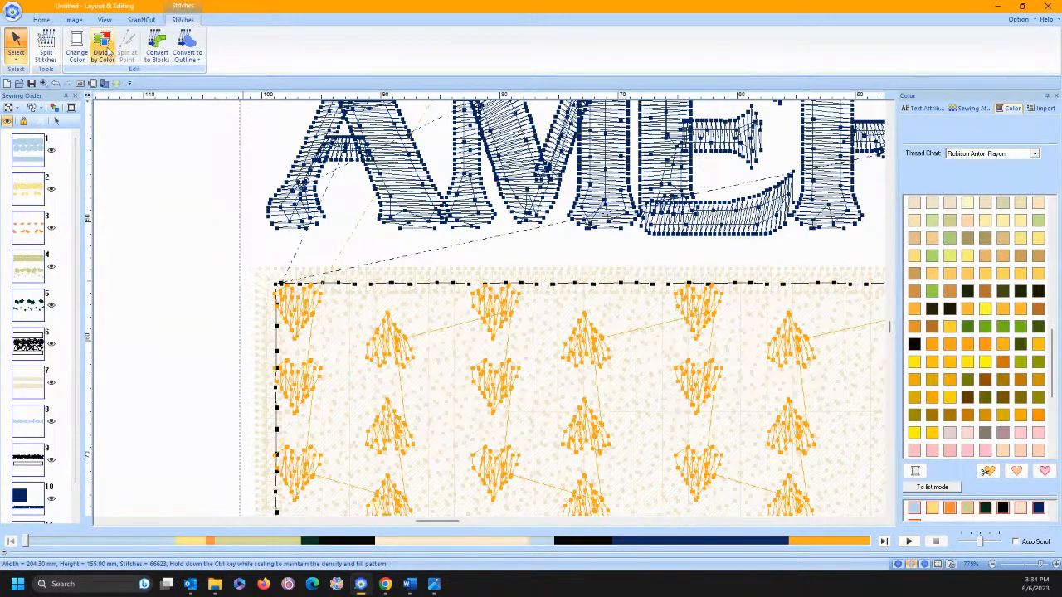
left_click(103, 50)
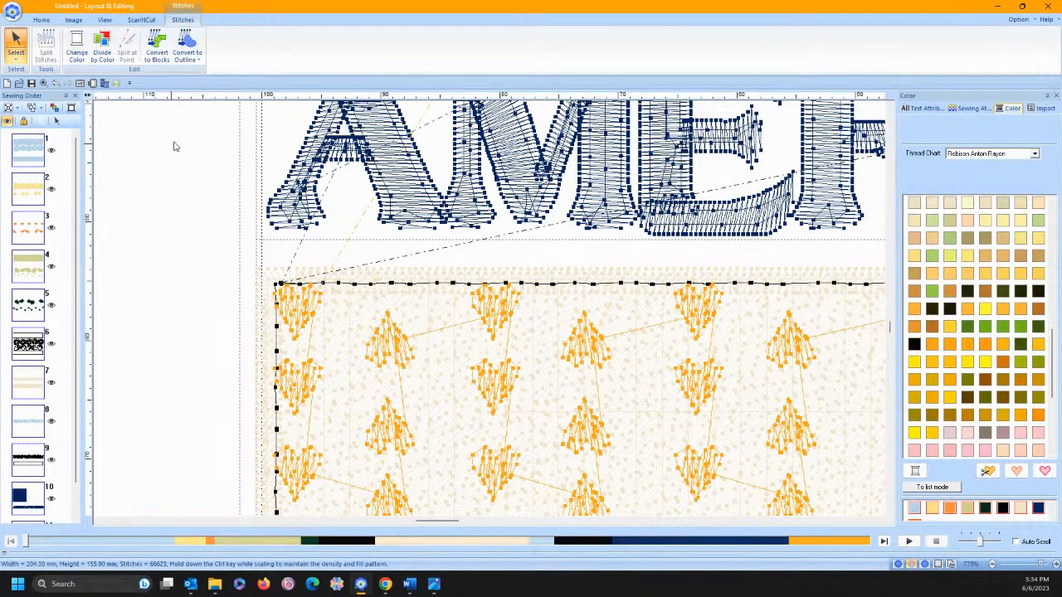
left_click(158, 173)
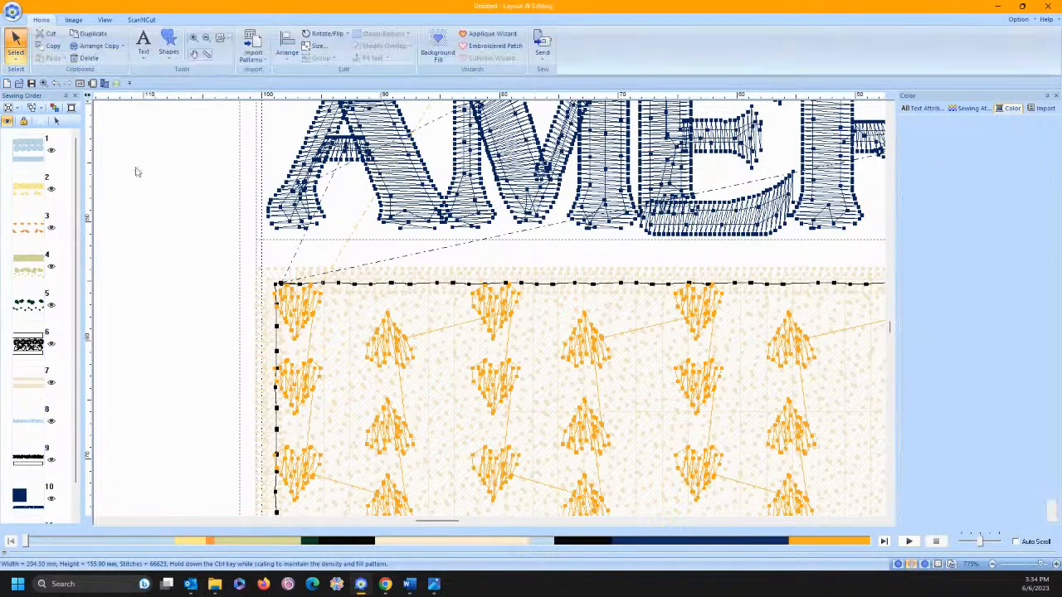
Hide the stitches of colors 1 to 4 in the sewing order.
left_click(27, 150)
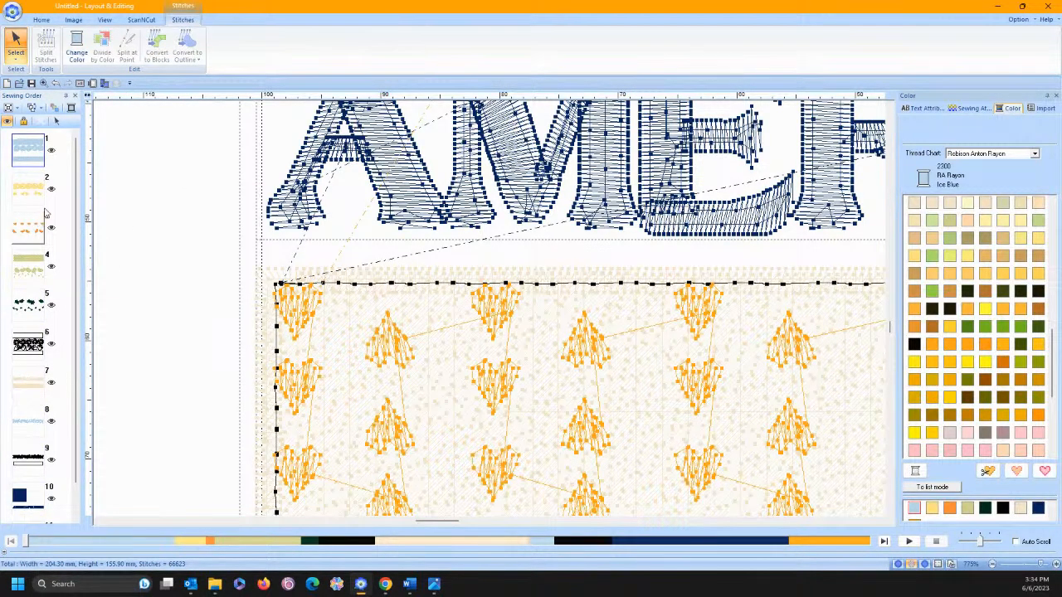
left_click(23, 190, "ctrl")
left_click(35, 232, "ctrl")
left_click(34, 273, "ctrl")
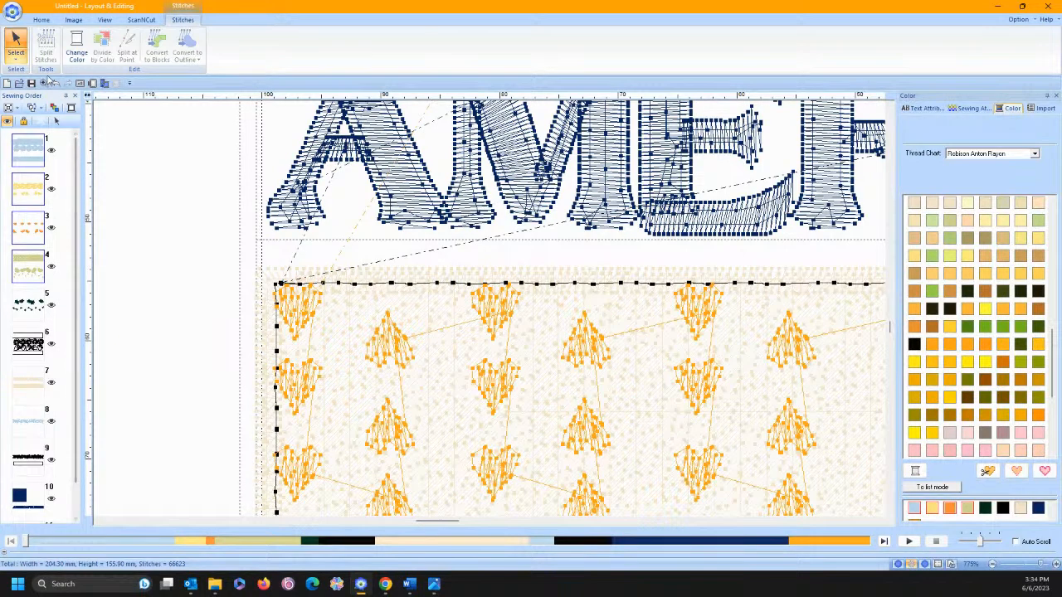
left_click(8, 121)
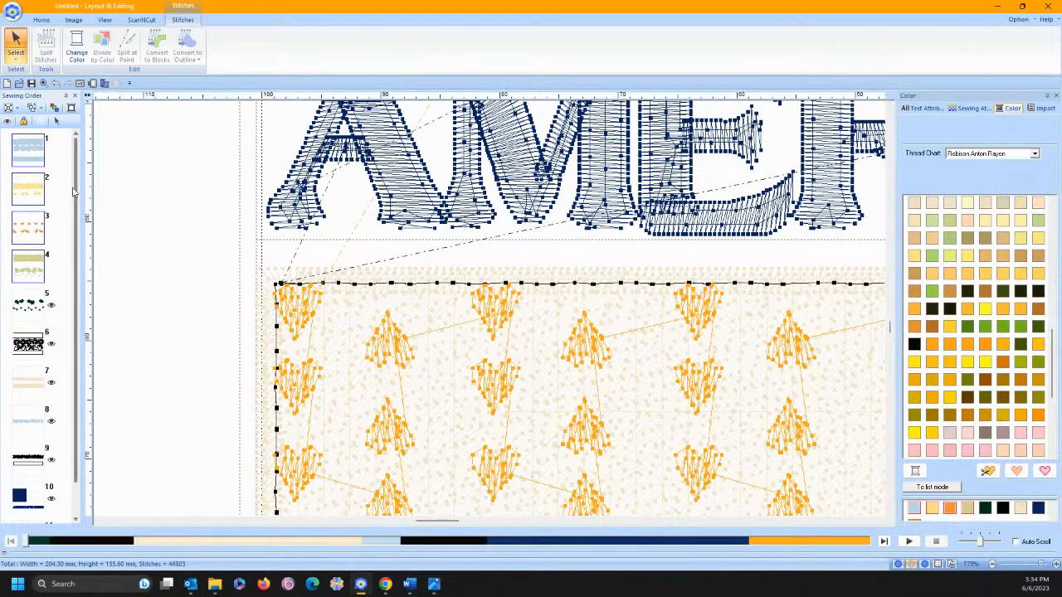
Extend the selection of colors 1 to 4 with color 5 and hide all five in the sewing order.
left_click(29, 306, "ctrl")
left_click(28, 344, "ctrl")
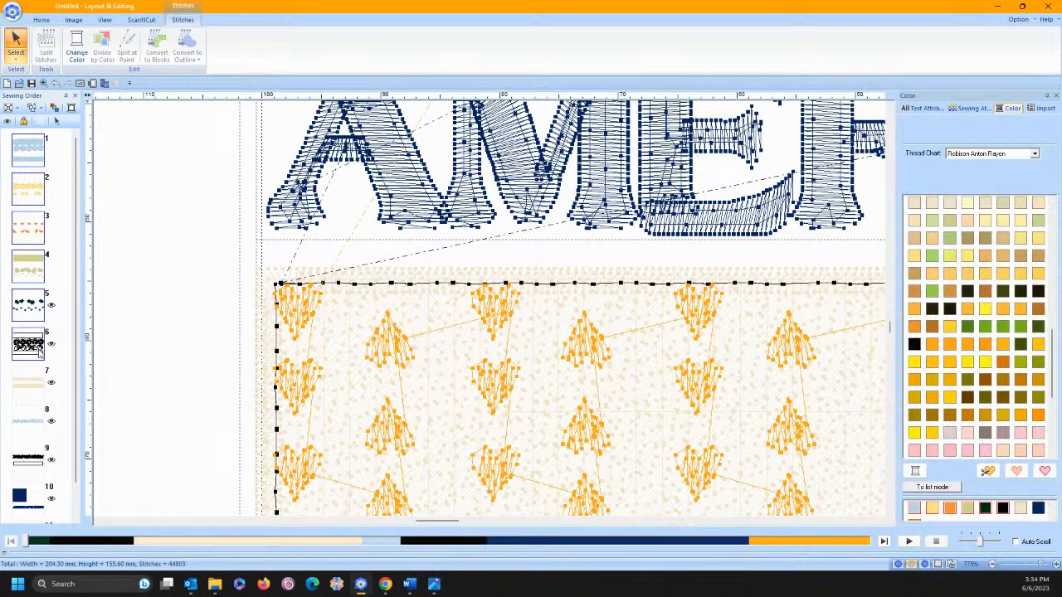
left_click(9, 122)
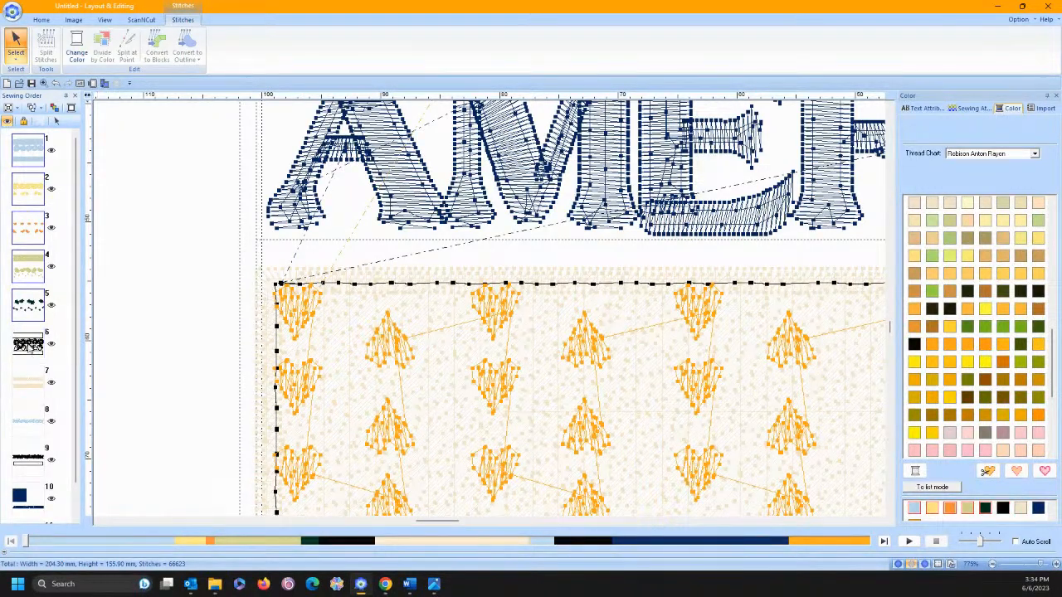
left_click(8, 122)
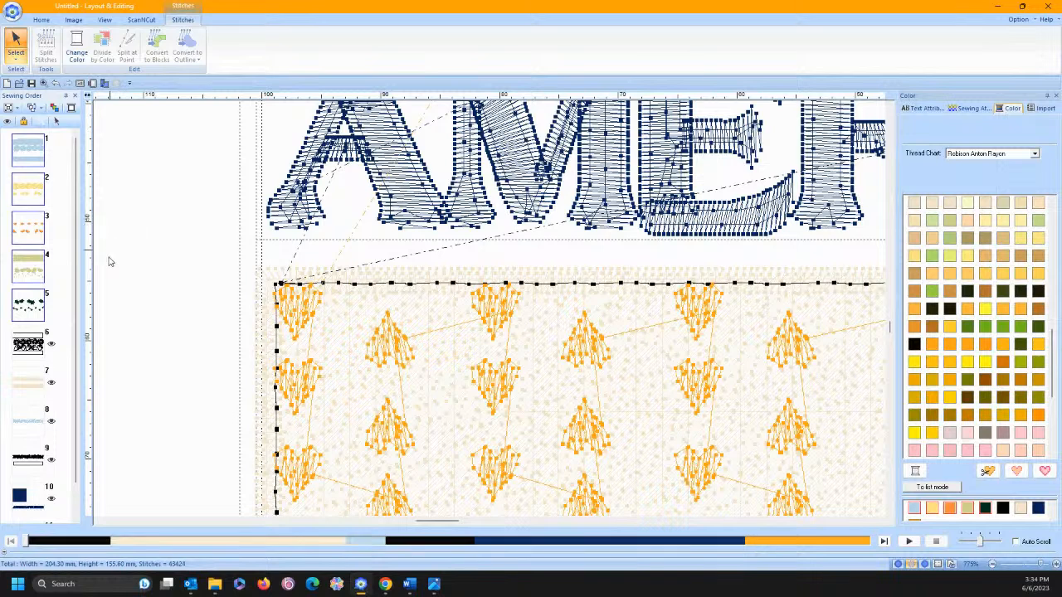
Hide the stitches of colors 6, 7, 8 and 9 in the sewing order.
left_click(30, 344)
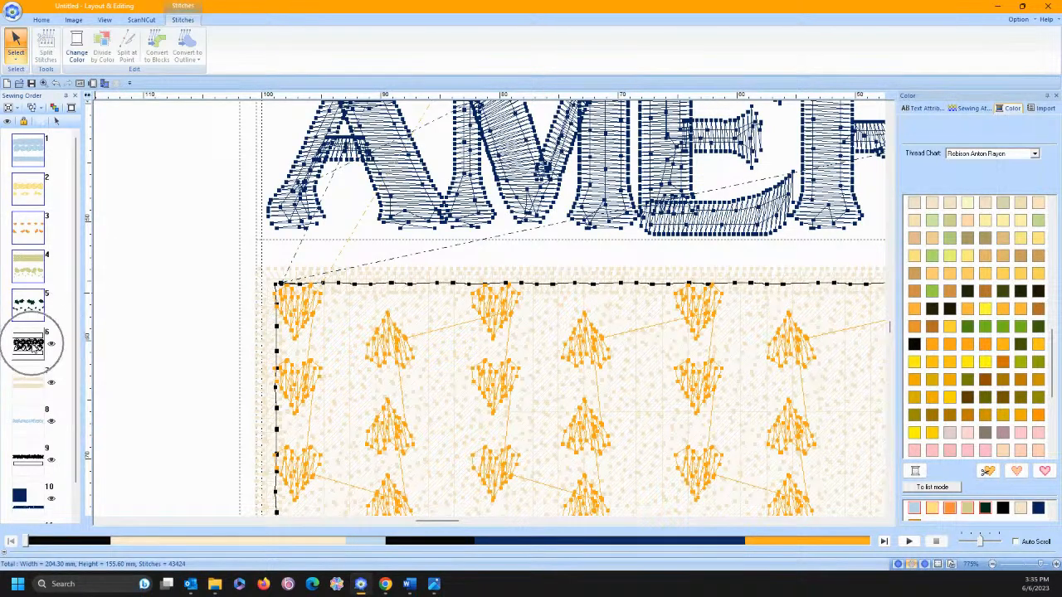
left_click(8, 120)
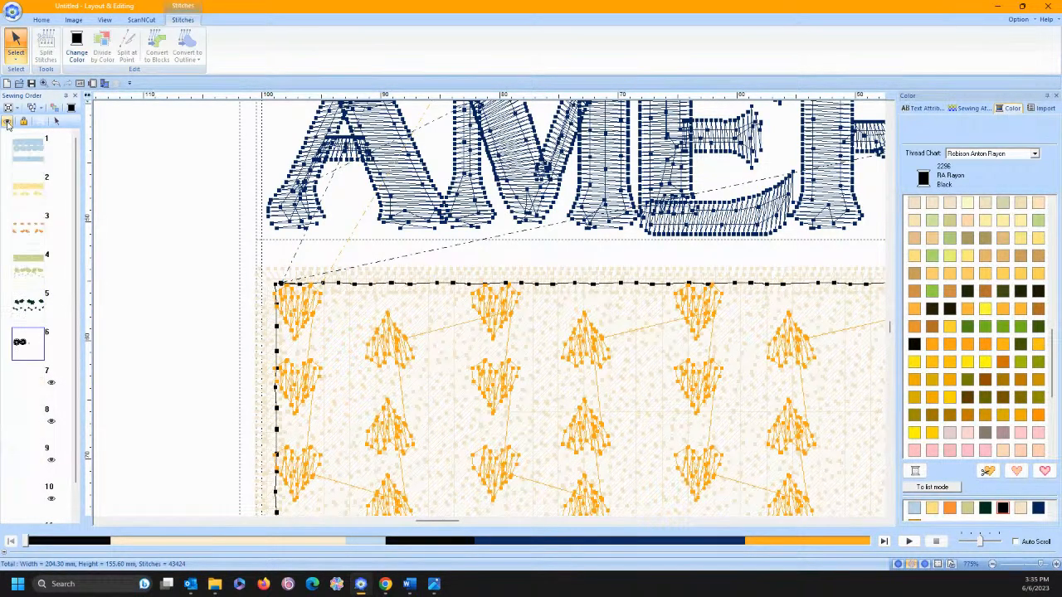
left_click(30, 375)
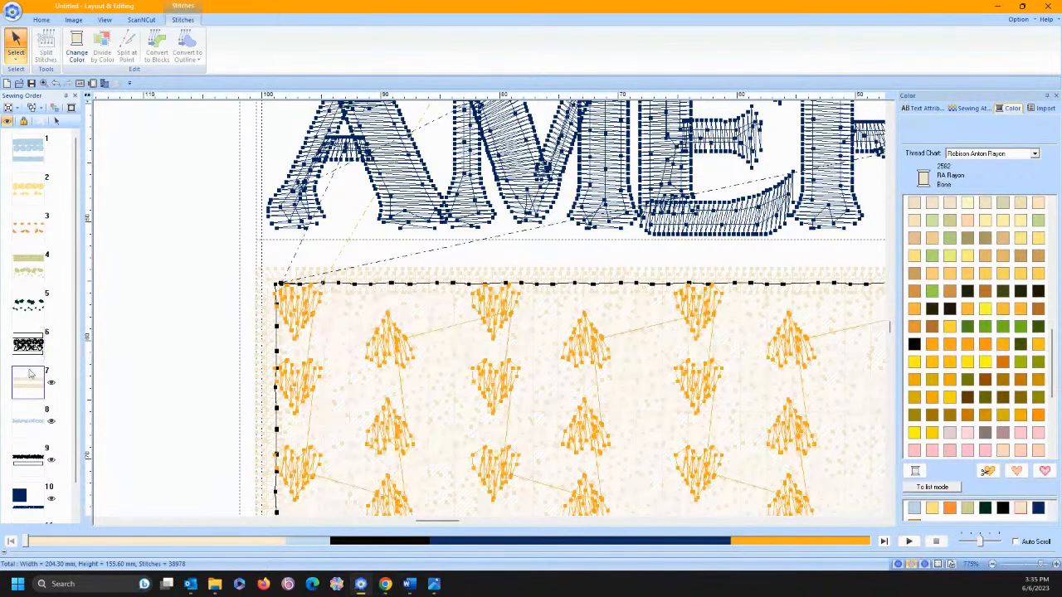
left_click(7, 120)
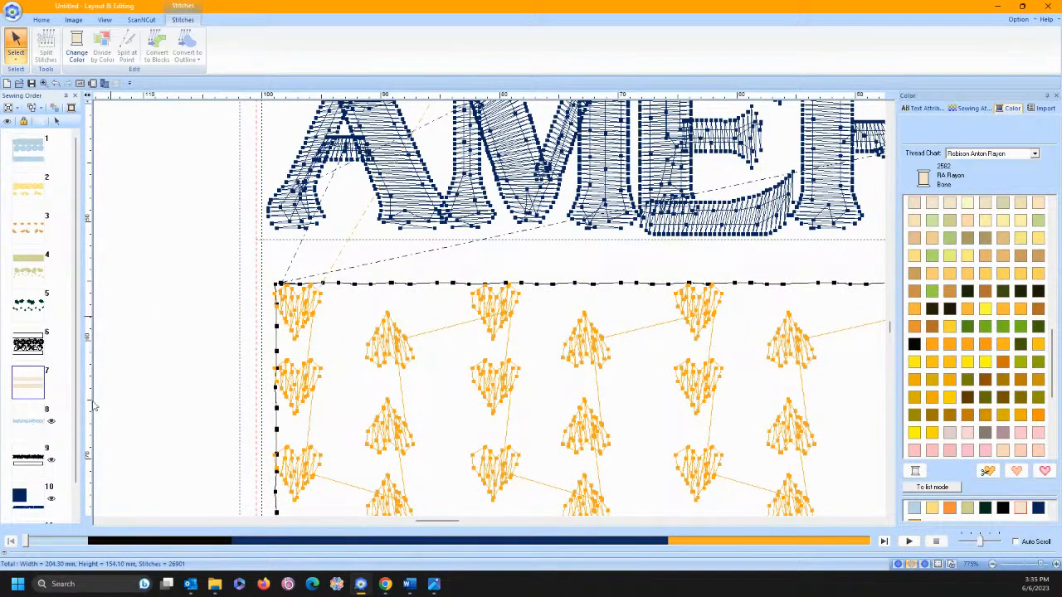
left_click(24, 407)
left_click(29, 457)
left_click(7, 123)
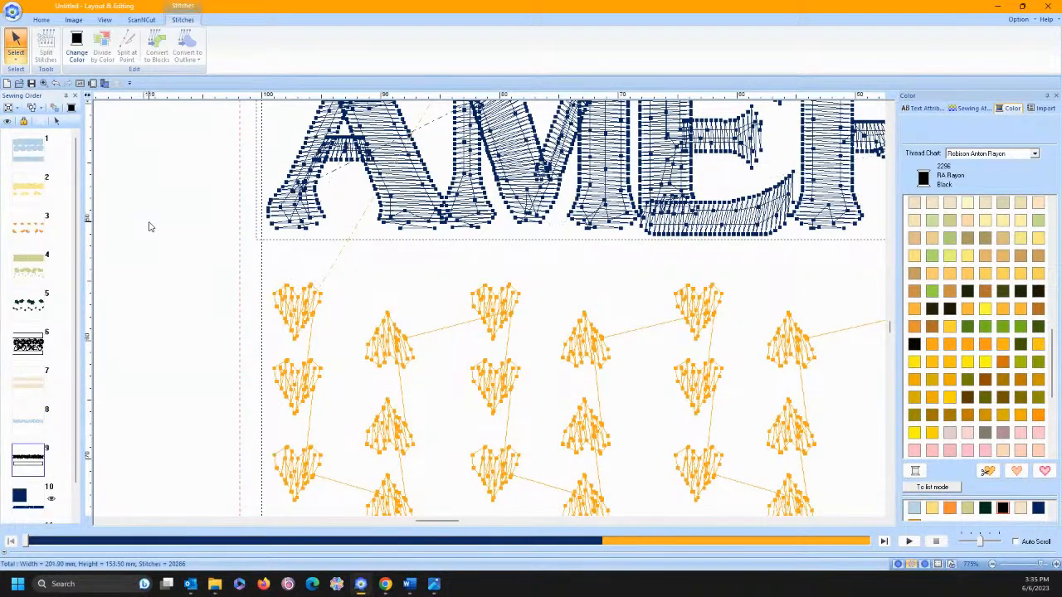
Clear the selection and hide the Blue Ribbon 2439 stitches of color 10 in the sewing order.
left_click(191, 295)
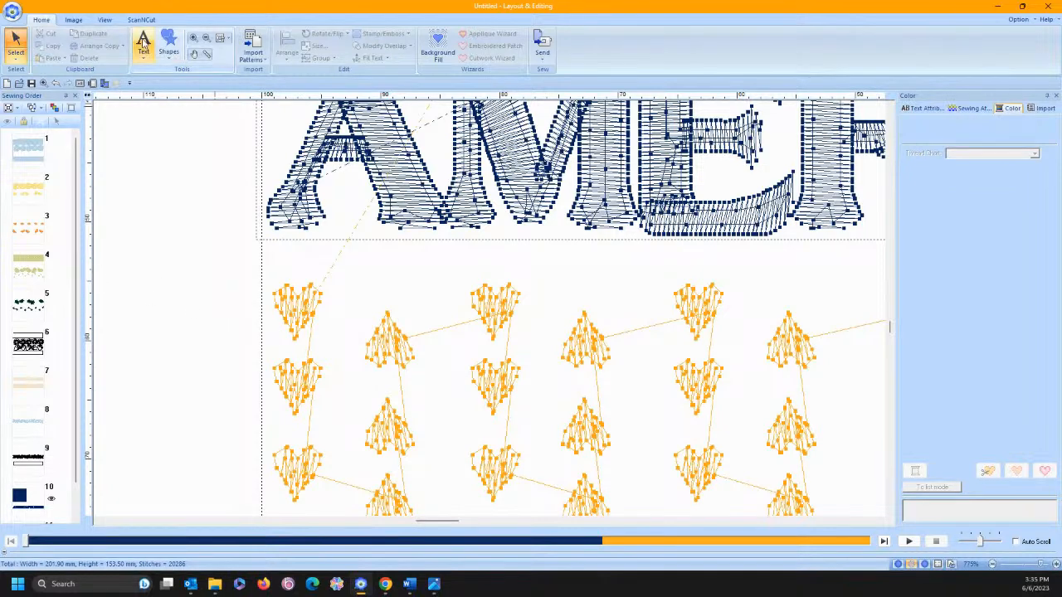
left_click(222, 38)
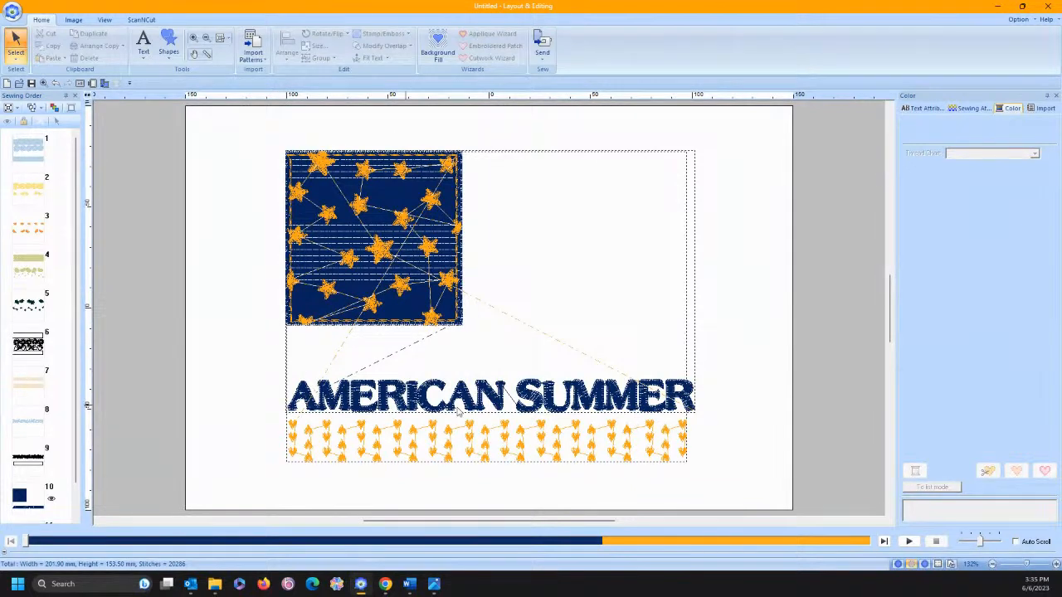
left_click(27, 496)
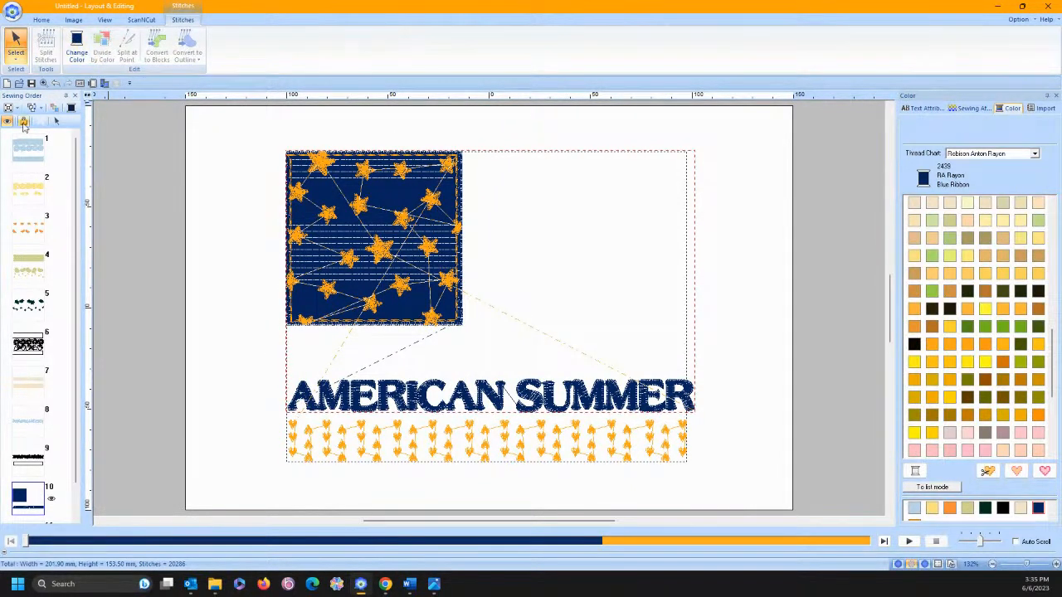
left_click(7, 121)
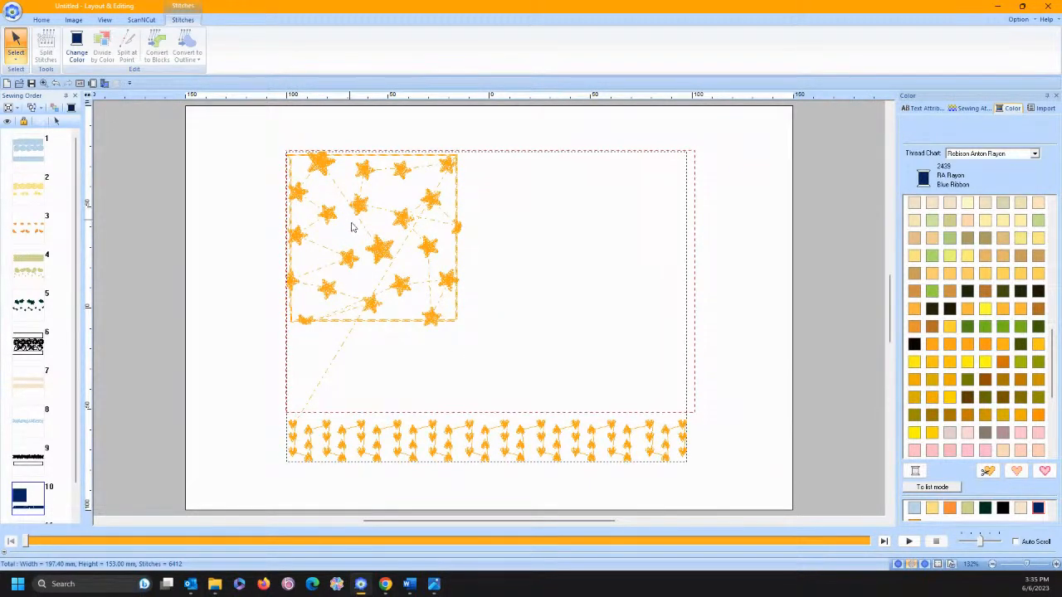
Measure the connecting stitch between the upper and middle hearts of the first column in the heart border.
left_click(43, 83)
left_click_drag(276, 144, 455, 282)
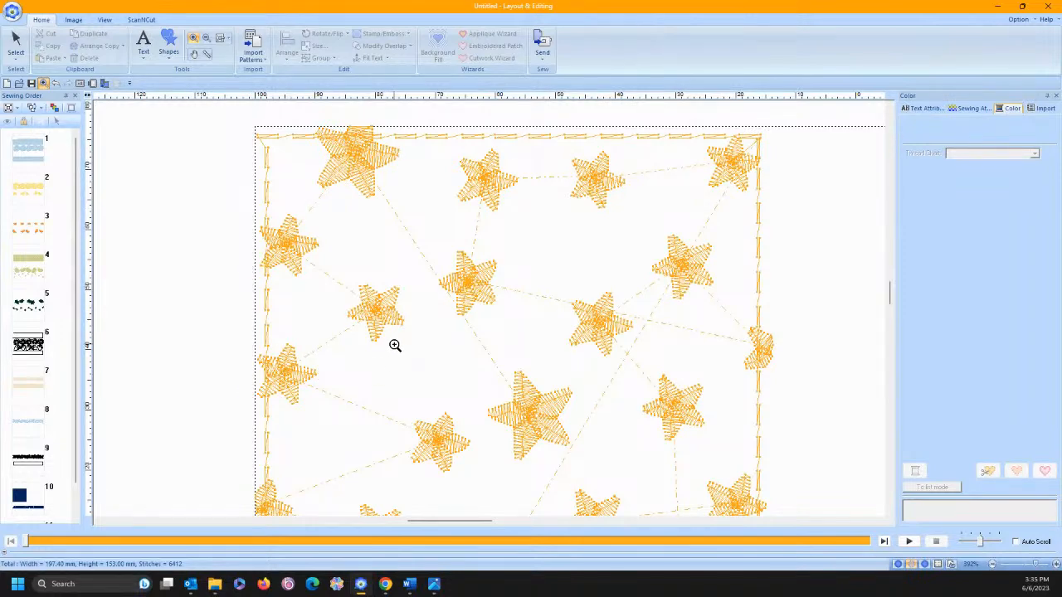
scroll(407, 332, "down", 6)
scroll(408, 332, "down", 3)
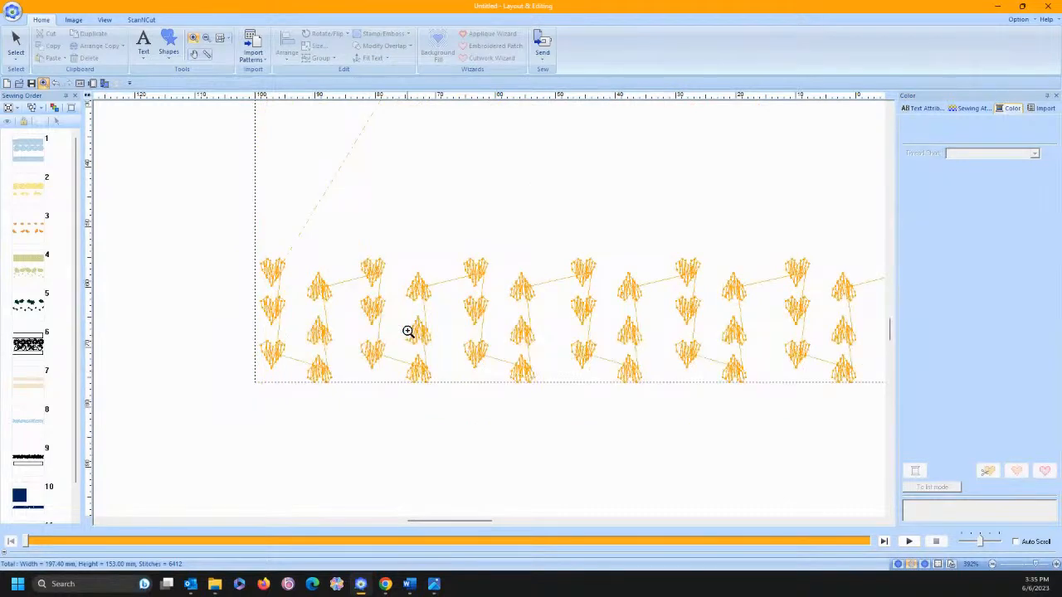
left_click_drag(233, 239, 465, 412)
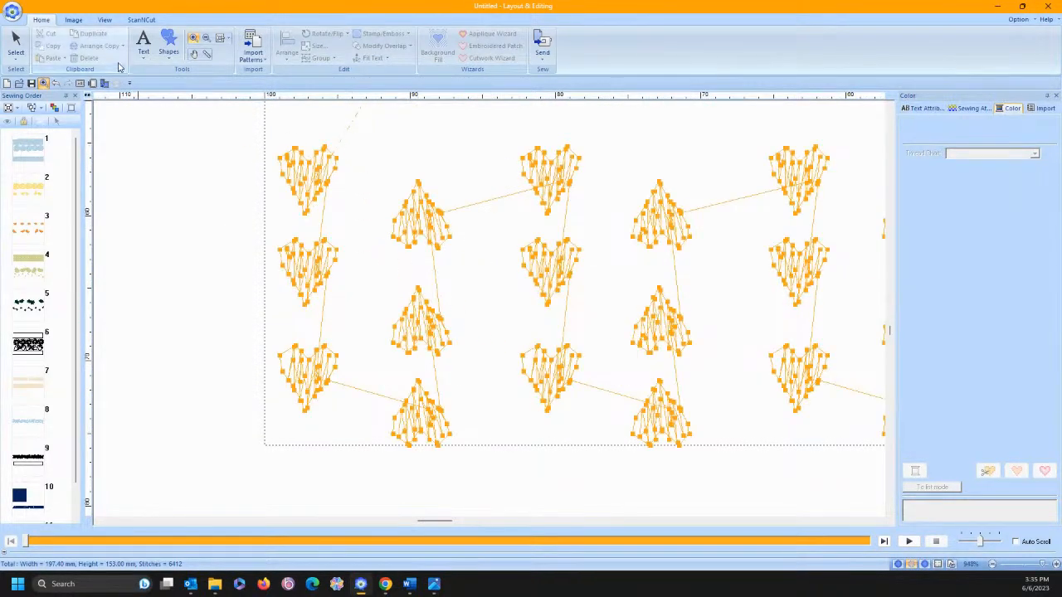
left_click(21, 60)
left_click(207, 54)
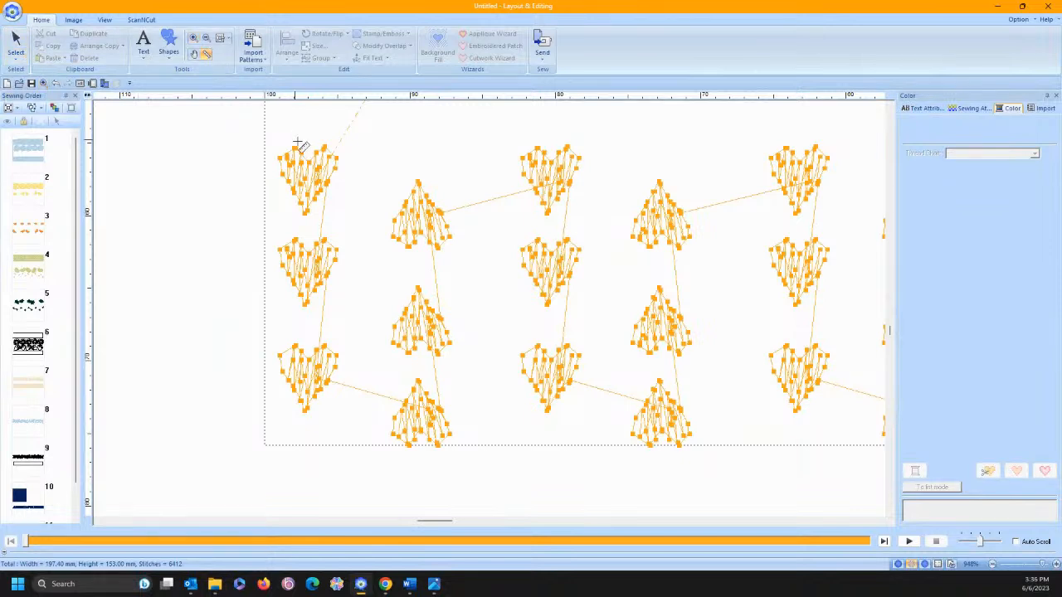
left_click_drag(326, 185, 317, 275)
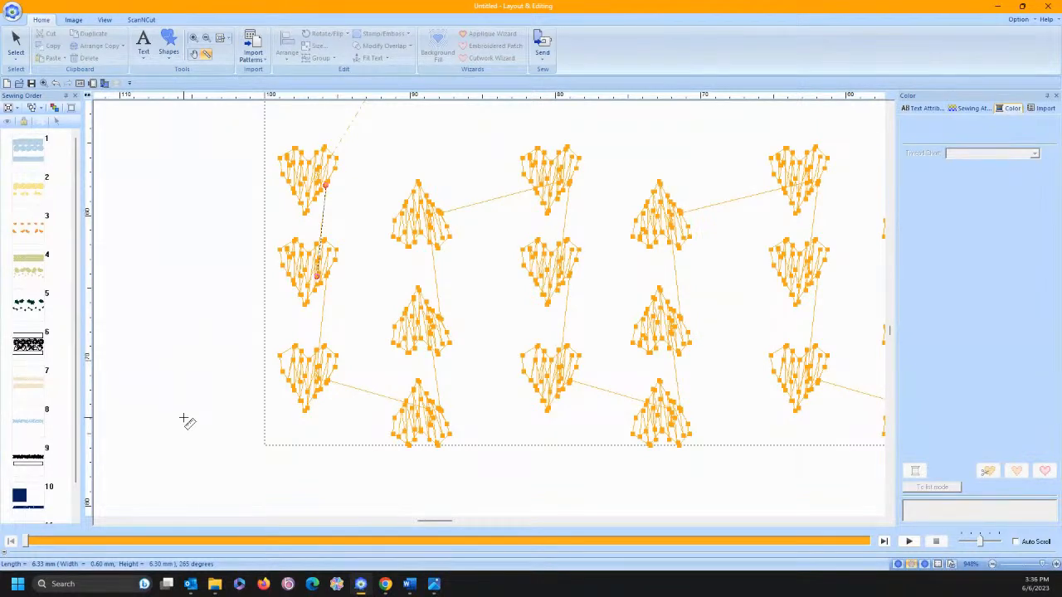
Insert a point on the stitch joining the first column's upper two hearts, move it into the middle heart and remeasure the gap.
left_click(18, 58)
left_click(42, 88)
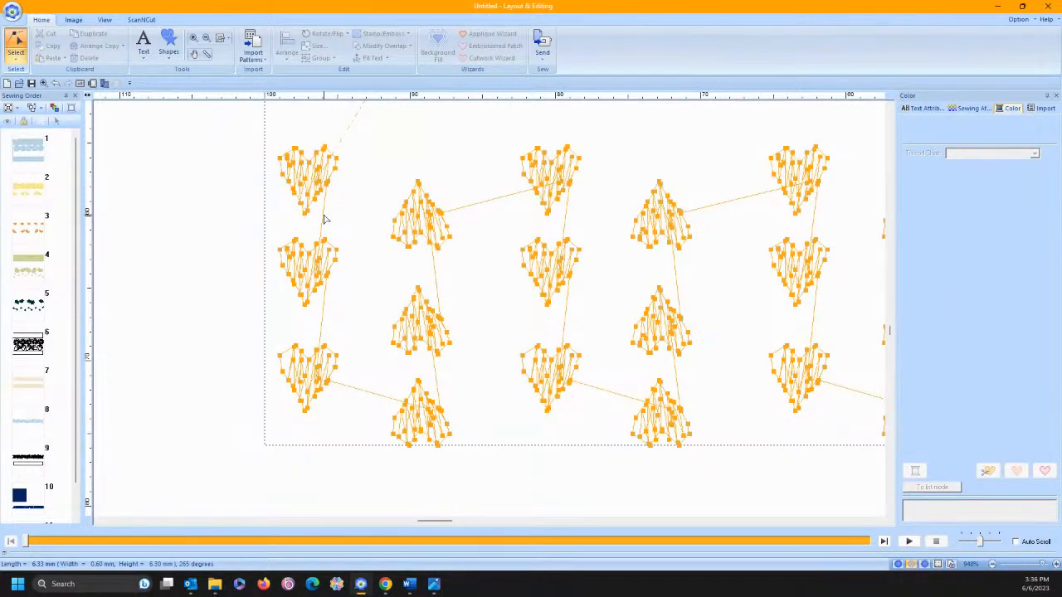
key("ctrl+a")
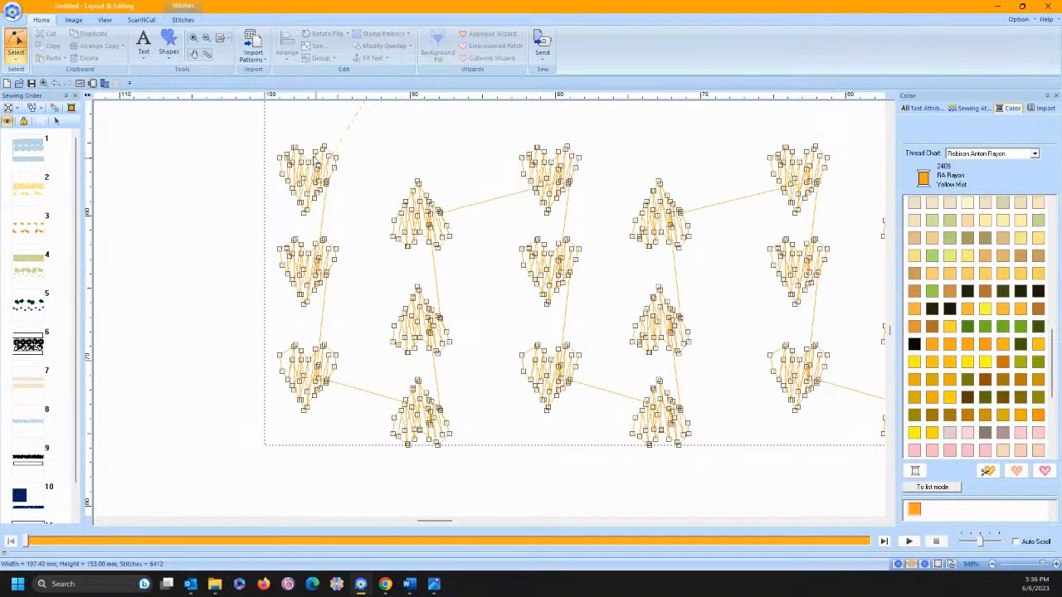
left_click(323, 215)
mouse_move(323, 213)
left_mouse_down()
mouse_move(360, 266)
mouse_move(356, 294)
mouse_move(358, 285)
mouse_move(348, 300)
mouse_move(315, 276)
left_mouse_up()
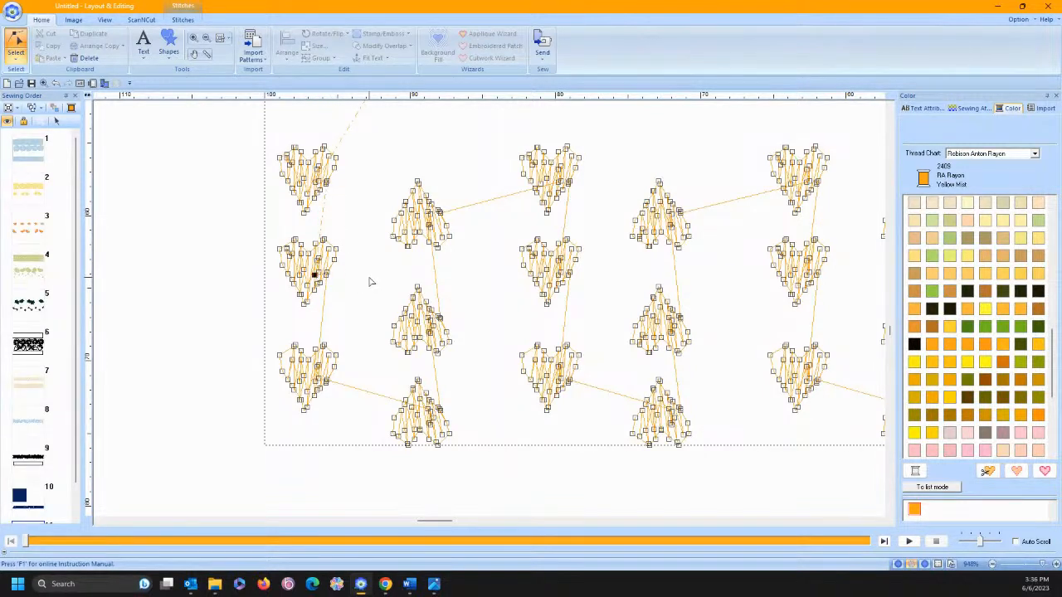
left_click(205, 54)
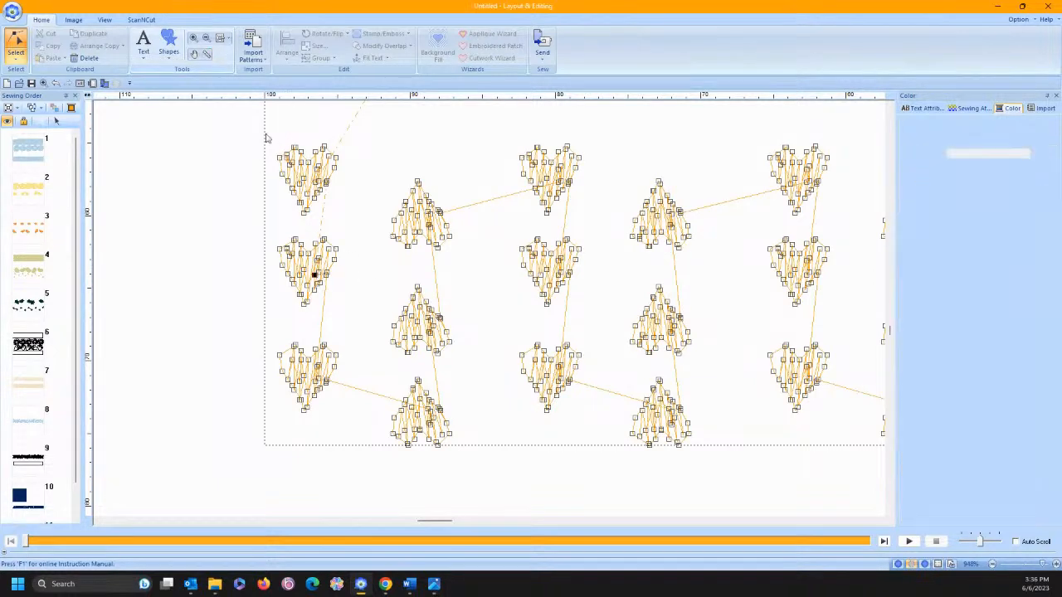
left_click_drag(326, 185, 315, 273)
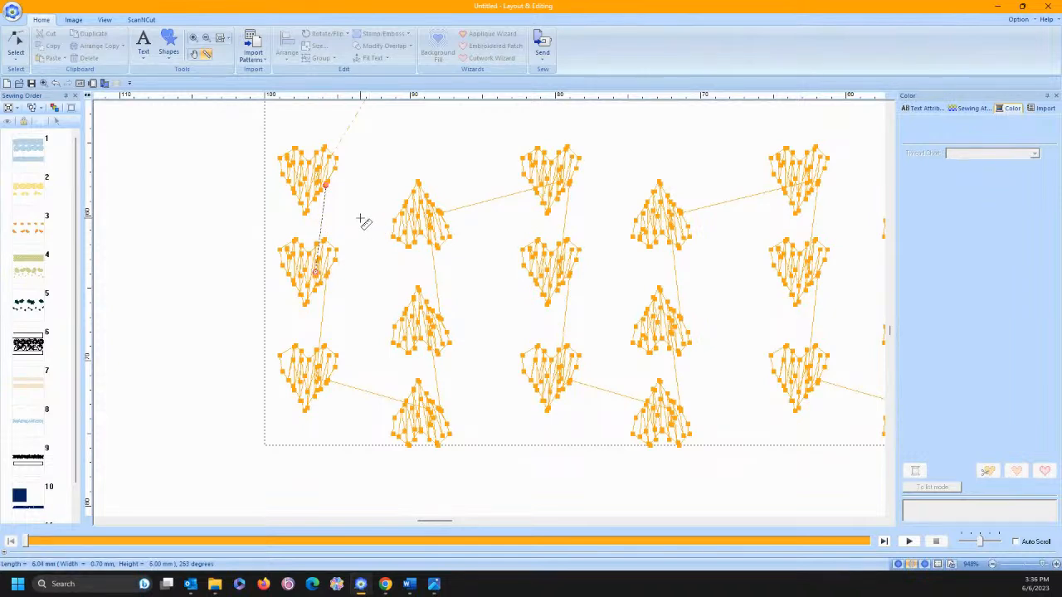
Add points on the connecting stitches leading to the first column's lowest heart and the second column's lowest heart, and move each into its heart.
left_click(15, 46)
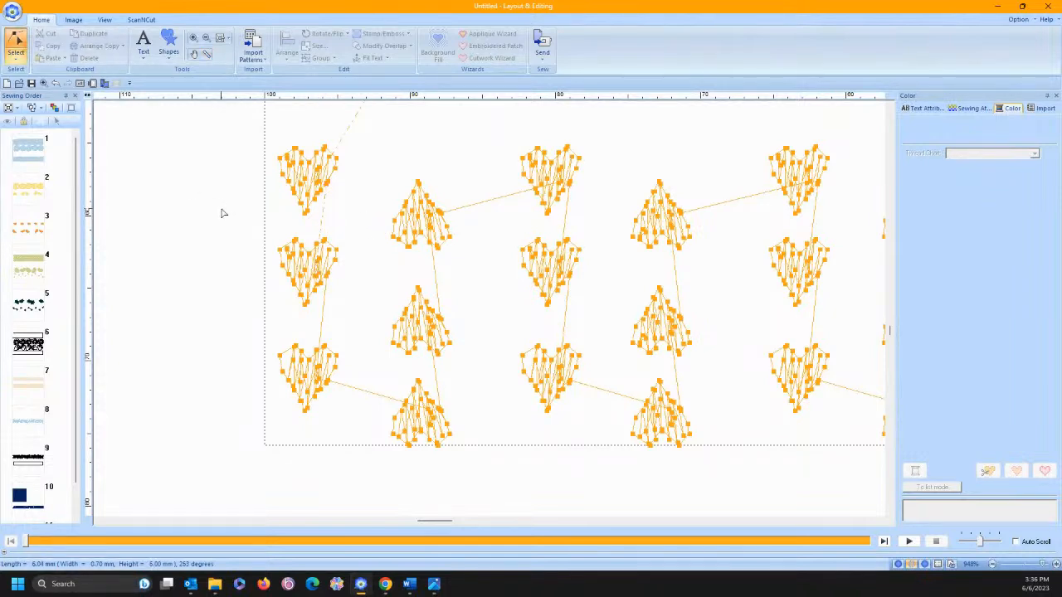
left_click(324, 300)
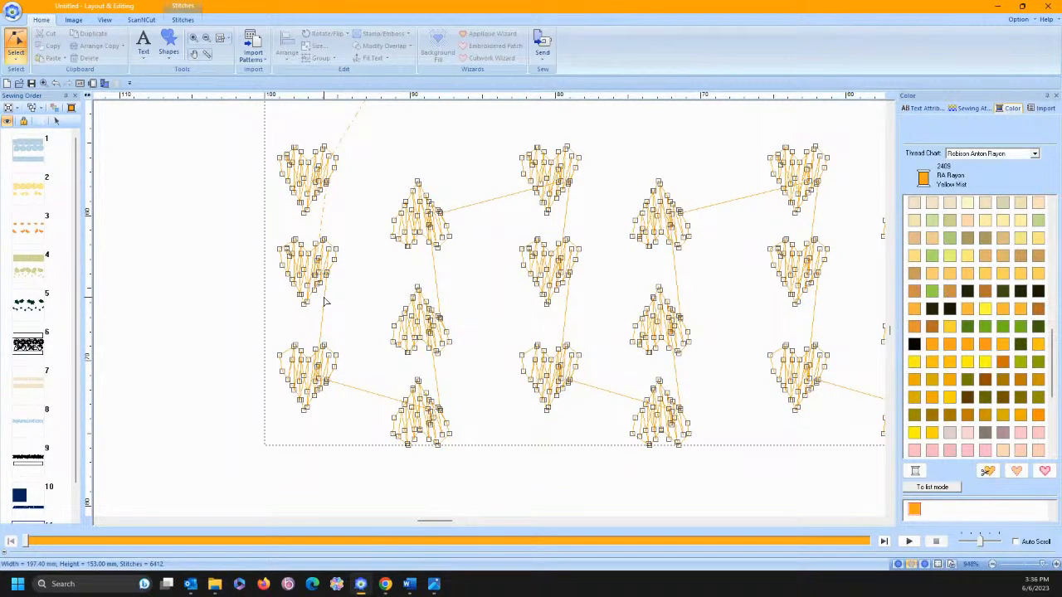
left_click(324, 303)
left_click_drag(325, 304, 315, 382)
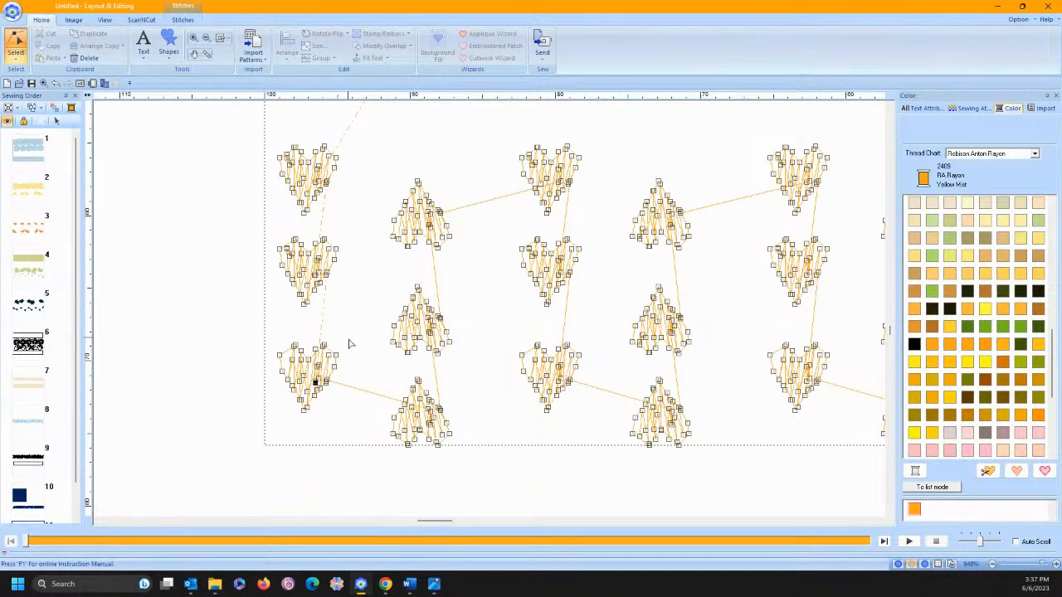
left_click(358, 390)
left_click_drag(402, 403, 424, 408)
Split the stitch joining the second column's two lowest hearts at a new point, delete the leftover end points and deselect.
right_click(438, 379)
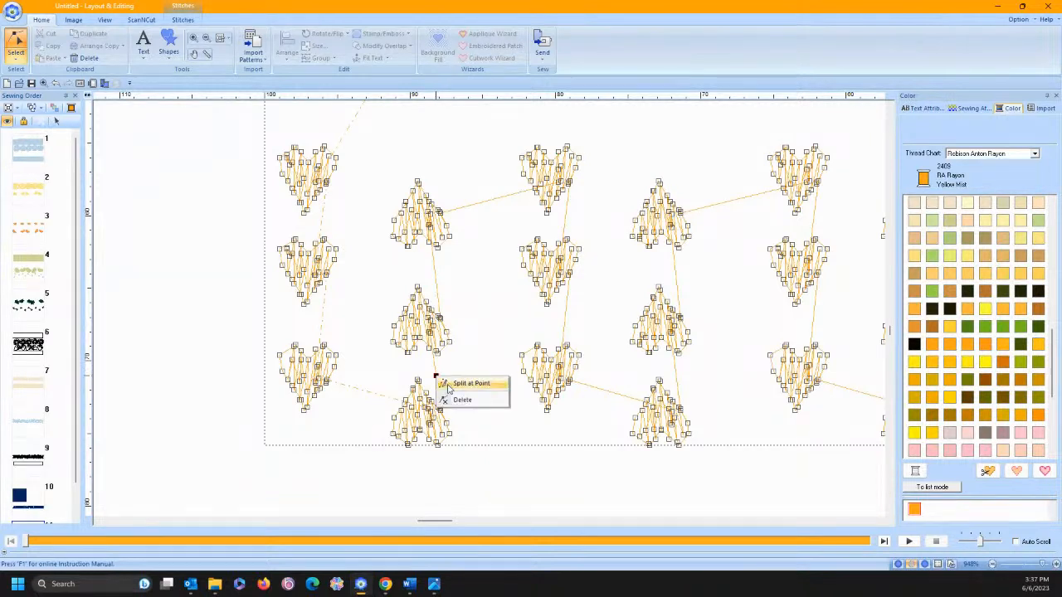
left_click(449, 385)
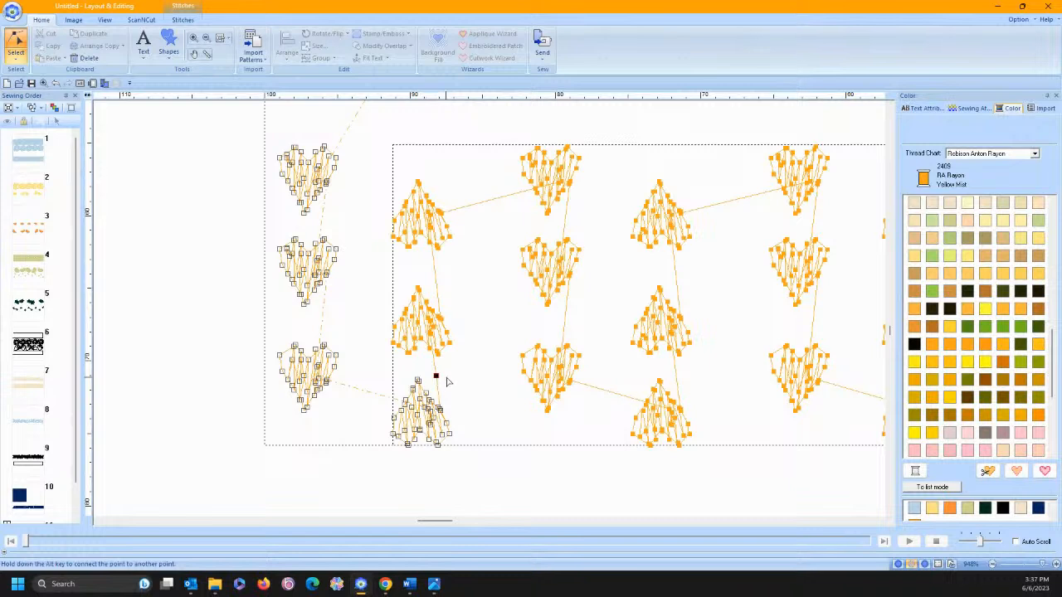
key("Delete")
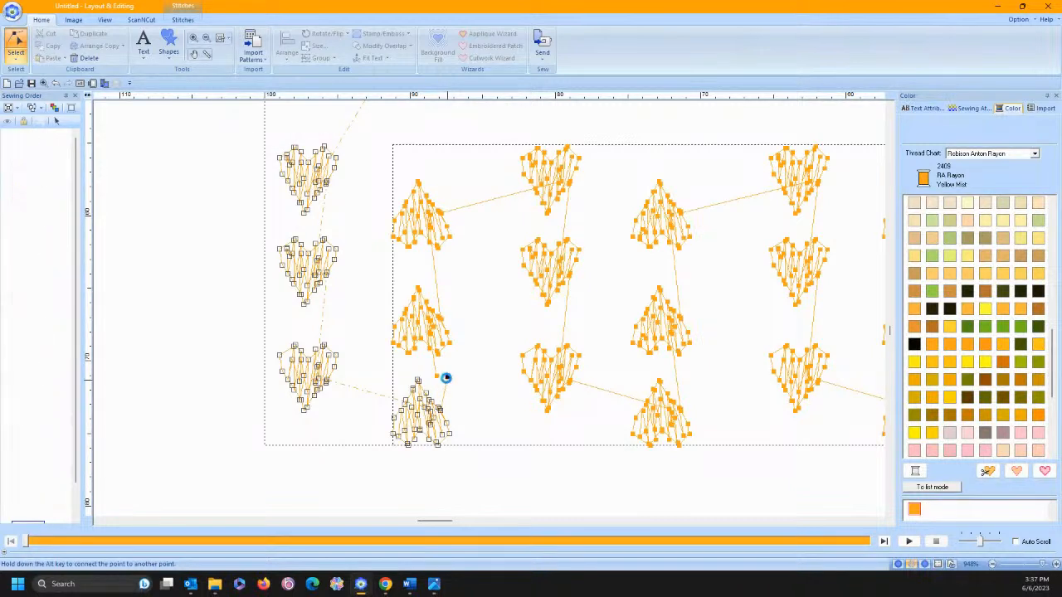
left_click(439, 381)
left_click(437, 377)
key("Delete")
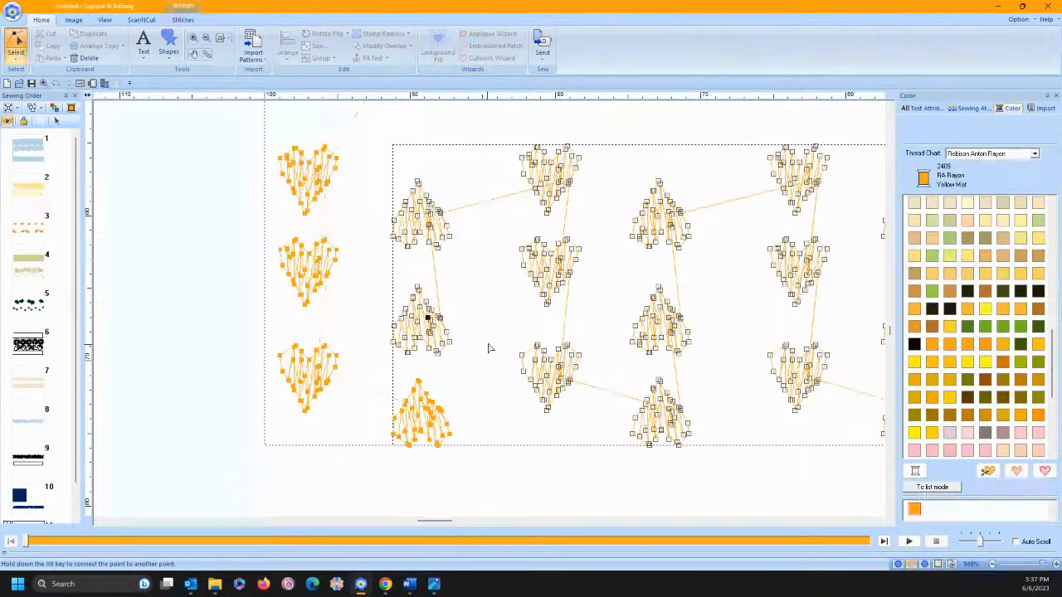
left_click(471, 465)
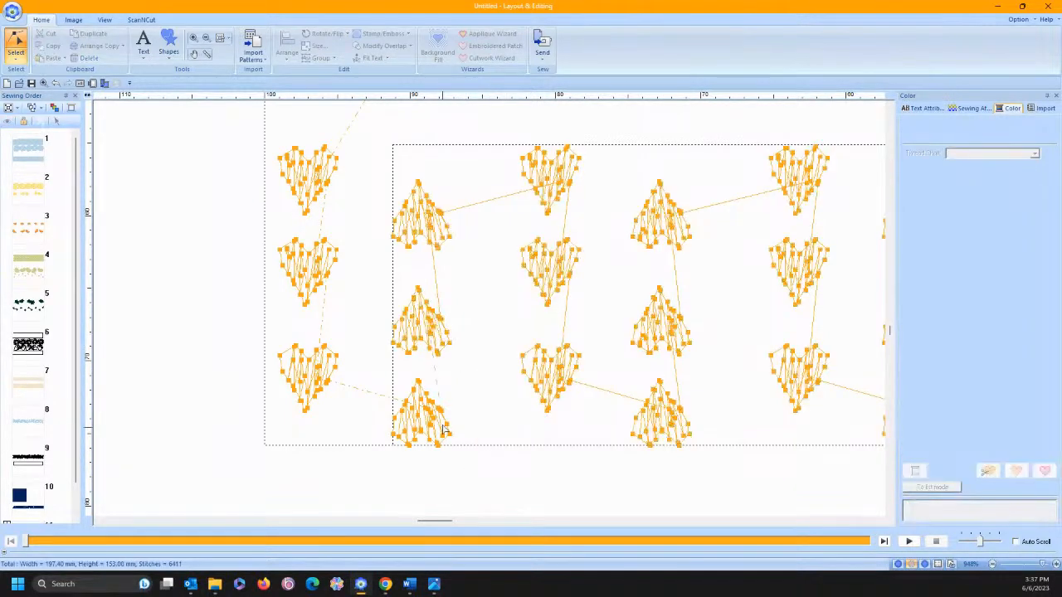
Split the stitch joining the second column's middle and upper hearts at a new point and delete both leftover end points.
left_click(430, 331)
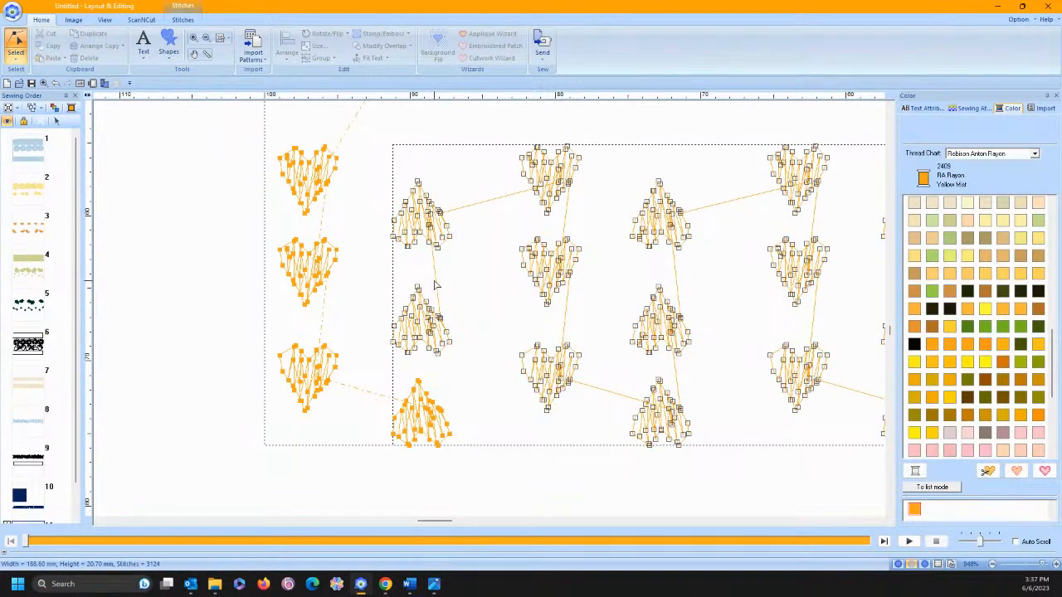
right_click(438, 281)
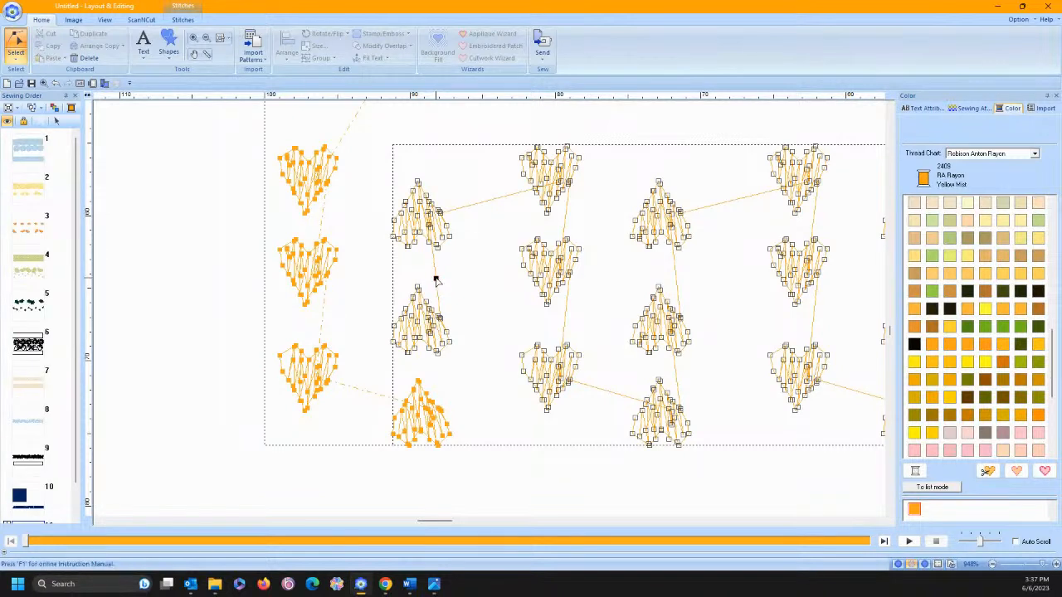
left_click(439, 283)
left_click(437, 281)
key("Delete")
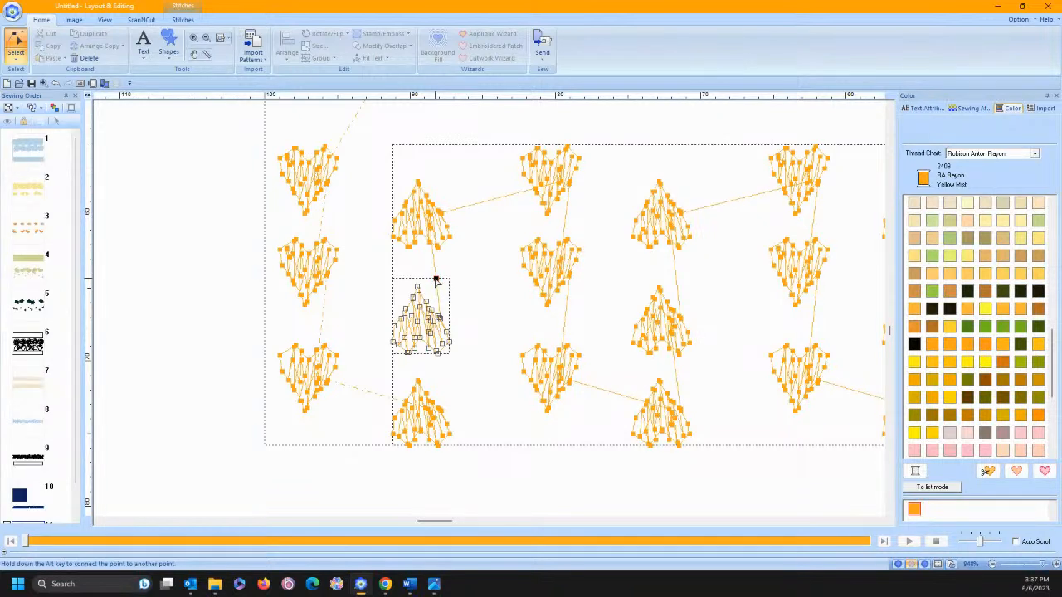
left_click(437, 279)
left_click(437, 283)
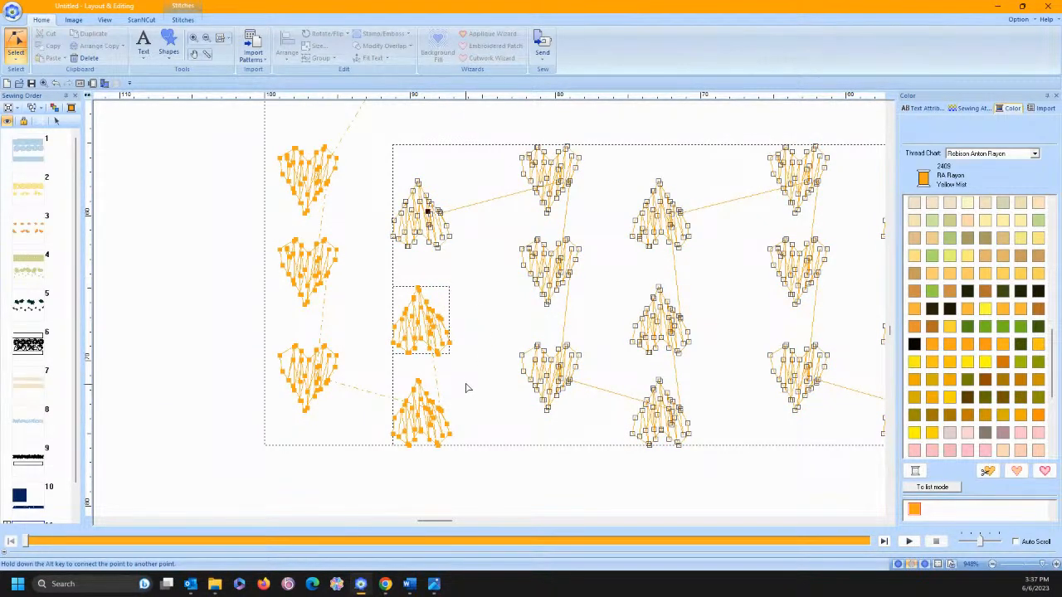
Split the stitch between the second and third columns' upper hearts at a new point, delete the leftover end points and deselect.
left_click(467, 205)
right_click(469, 212)
left_click(490, 214)
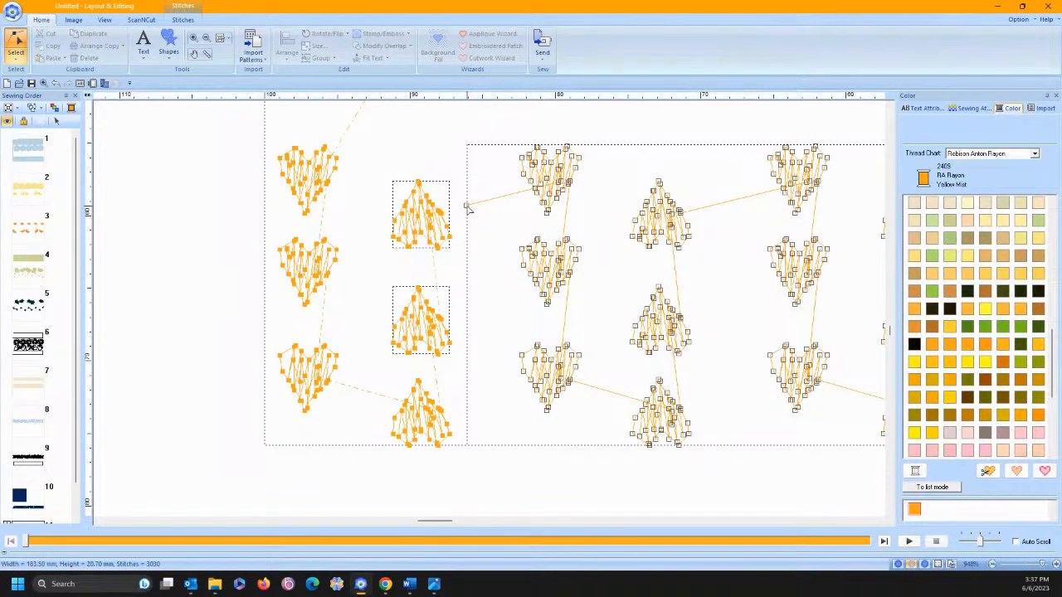
right_click(467, 207)
left_click(475, 230)
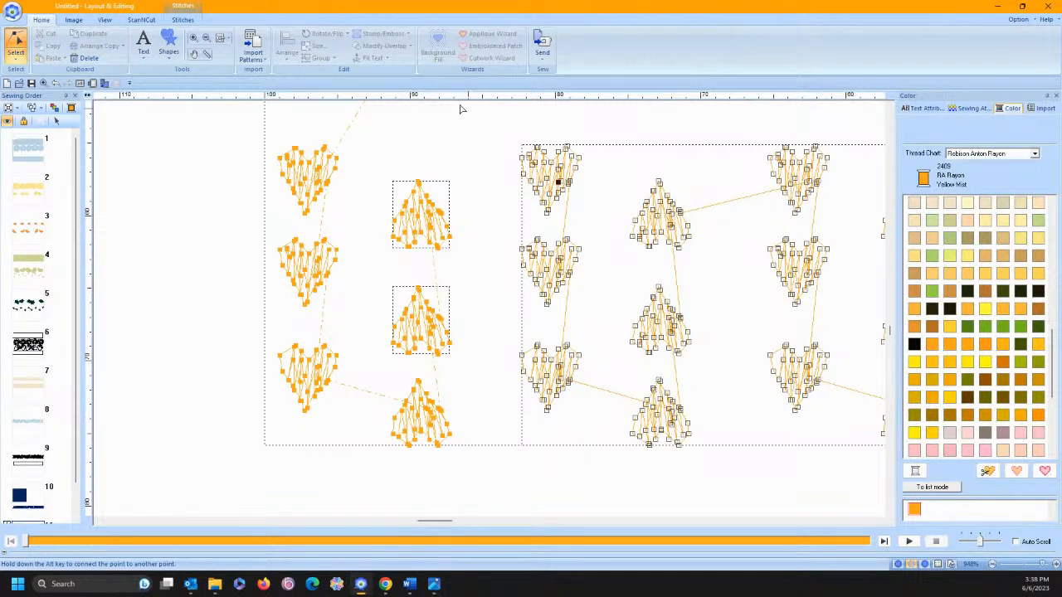
left_click(149, 184)
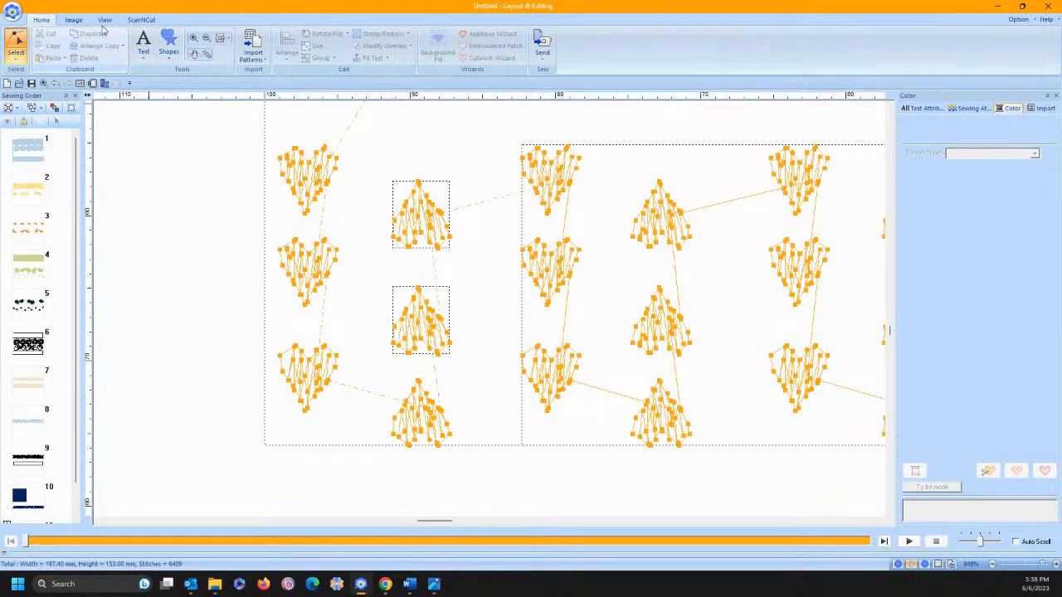
Cut the third column's upper heart out as a separate part by outlining it with Split Stitches.
double_click(544, 189)
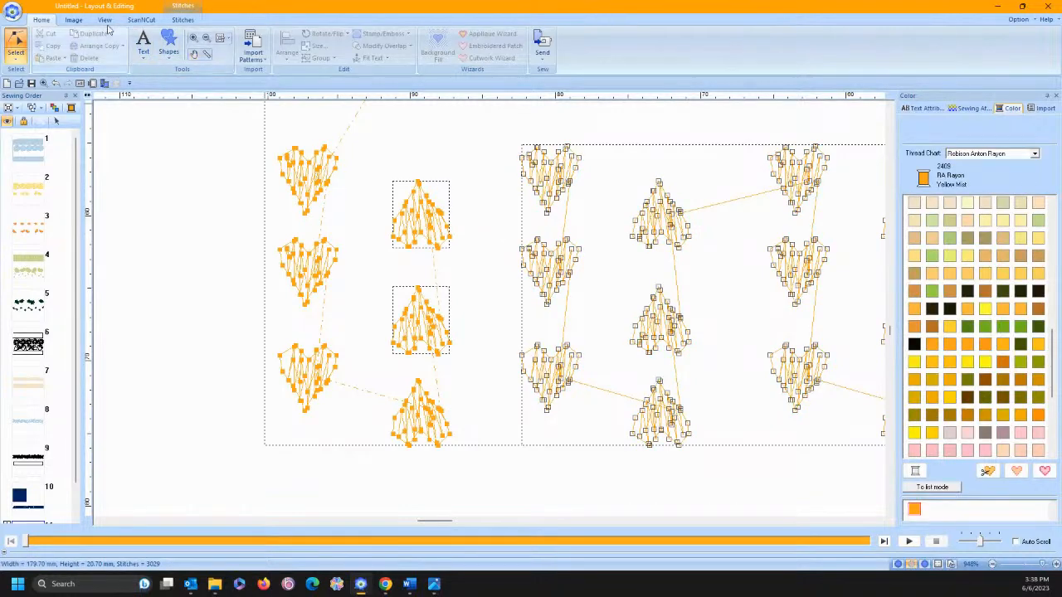
left_click(12, 60)
left_click(15, 86)
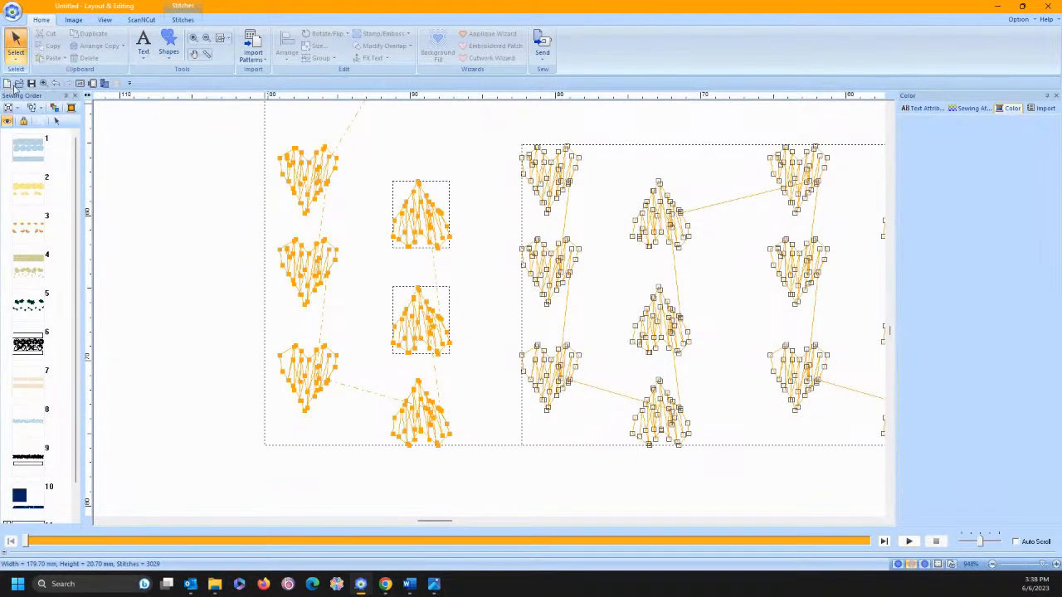
left_click(178, 21)
left_click(46, 46)
left_click(521, 217)
left_click(552, 222)
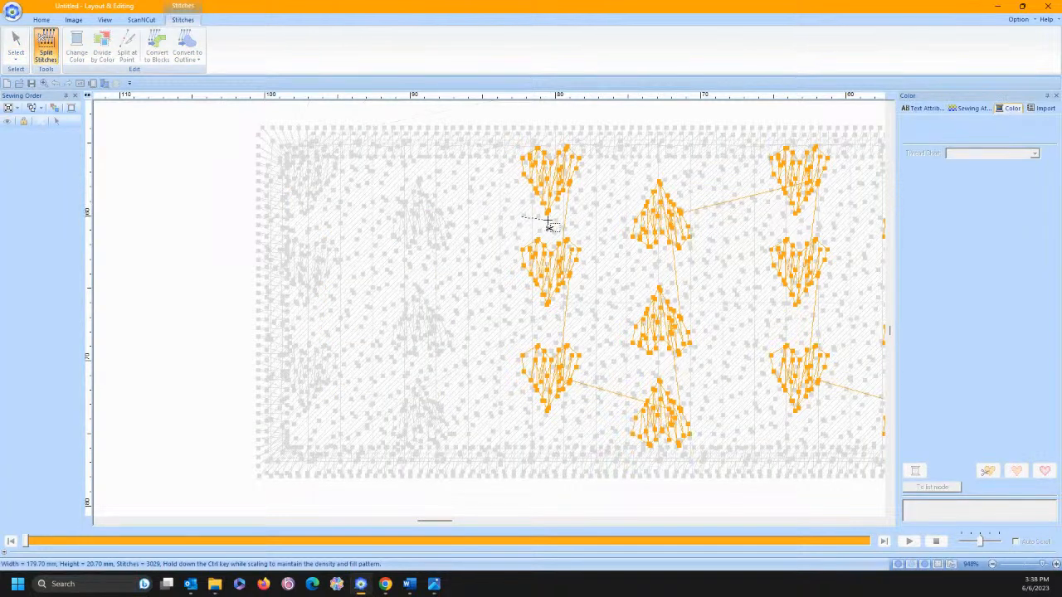
left_click(575, 187)
left_click(586, 151)
left_click(543, 137)
left_click(512, 156)
double_click(518, 193)
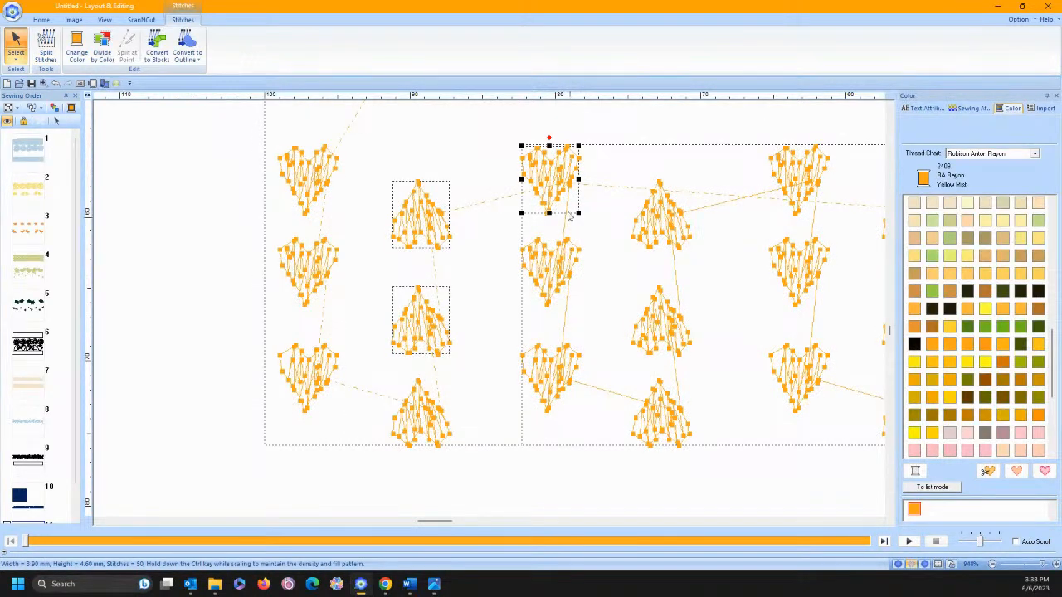
Delete the stray point at the third column's upper heart and move a new point from the lower connecting stitch into the lowest heart.
left_click(566, 246)
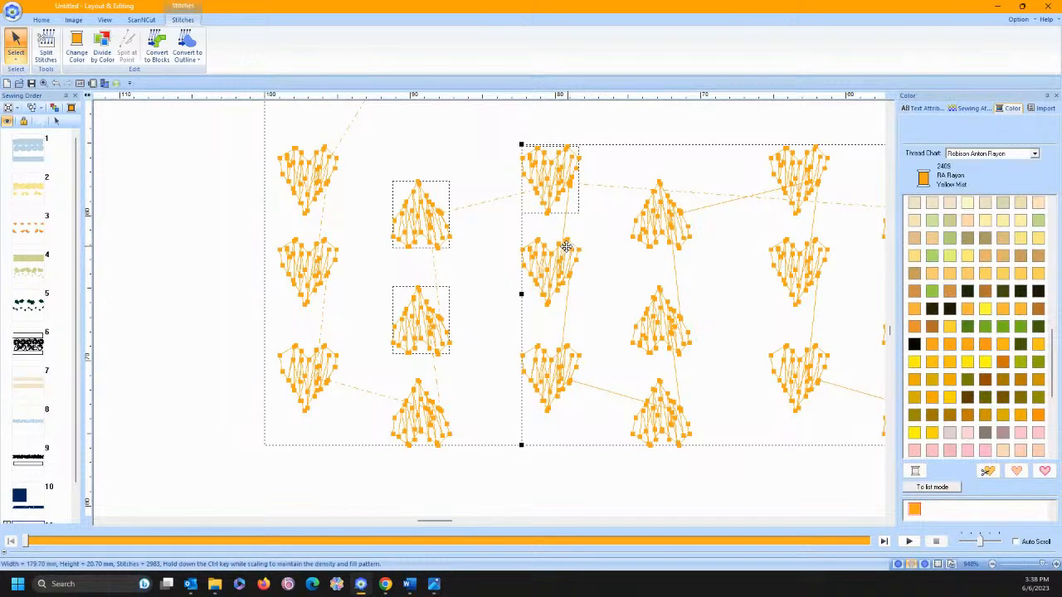
left_click(16, 56)
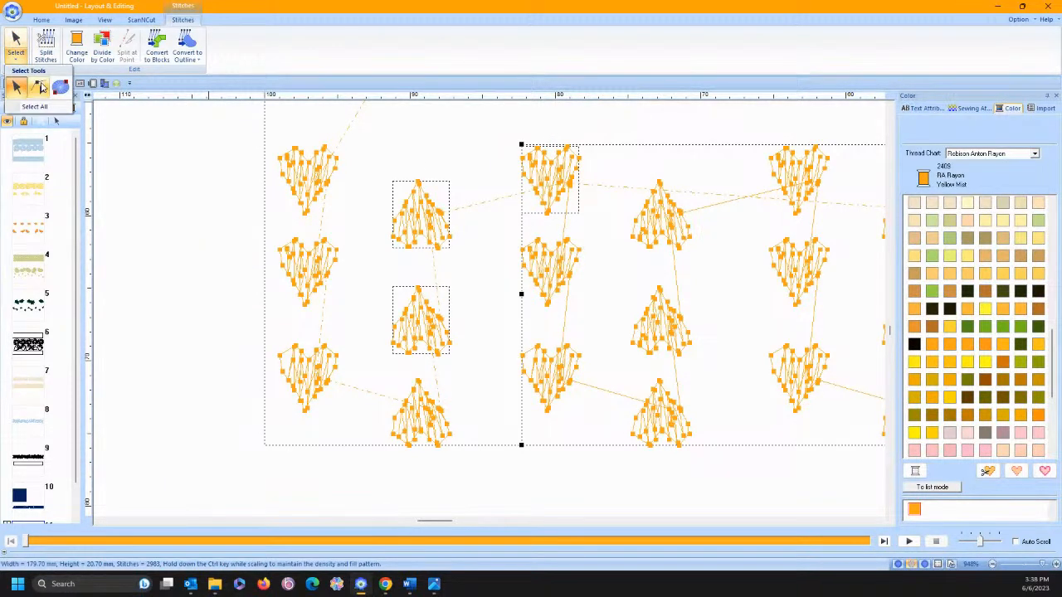
left_click(41, 86)
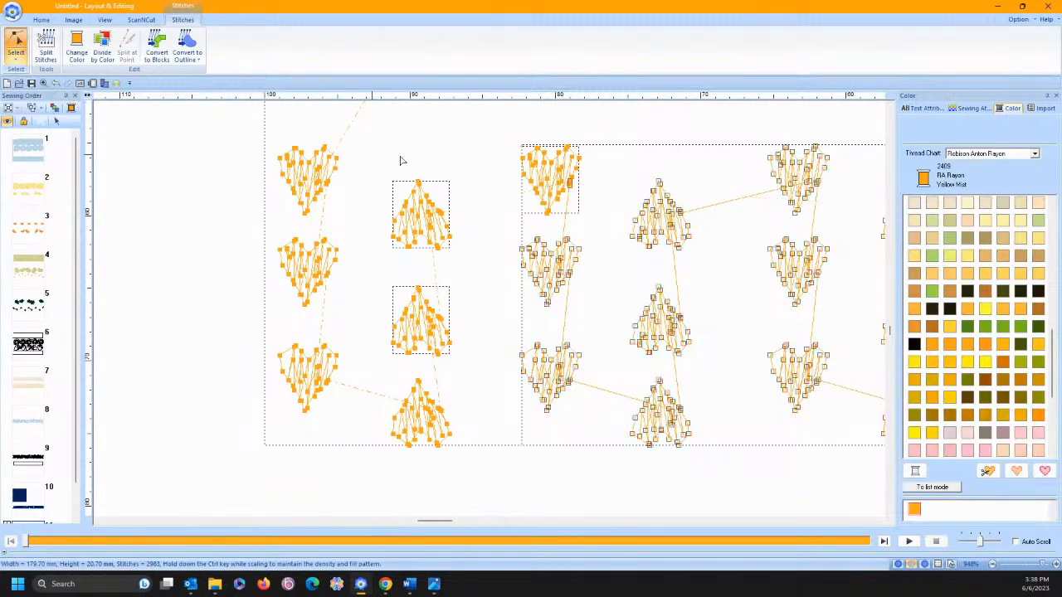
left_click(570, 181)
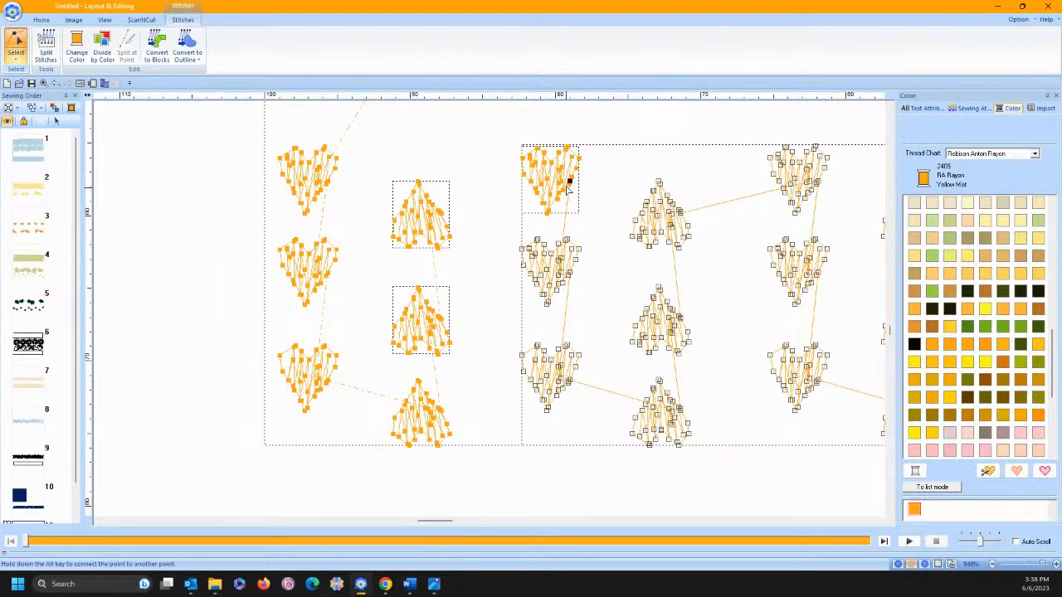
left_click(578, 204)
left_click(567, 308)
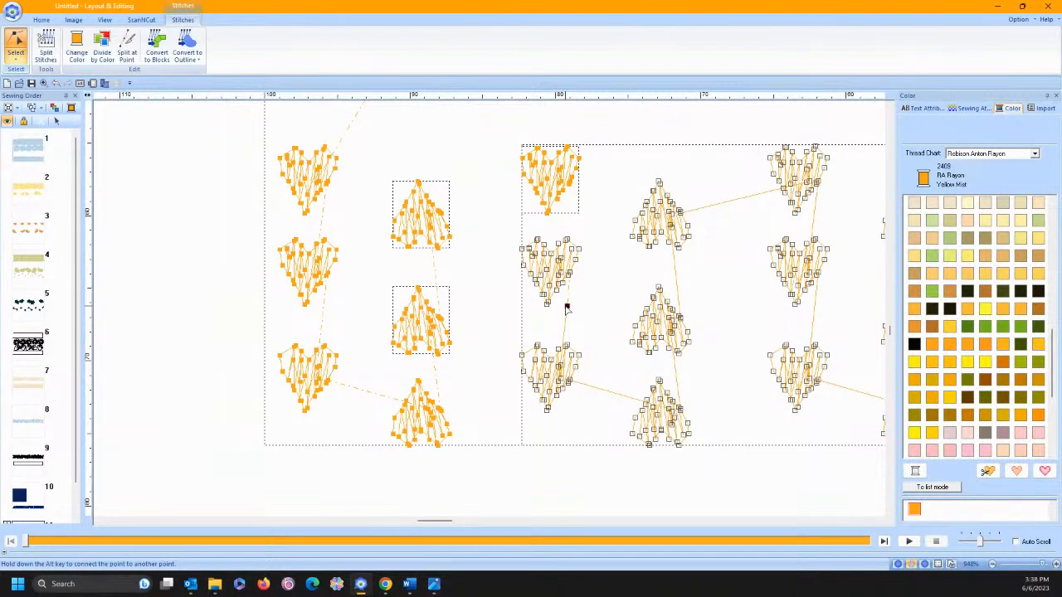
left_click(560, 380)
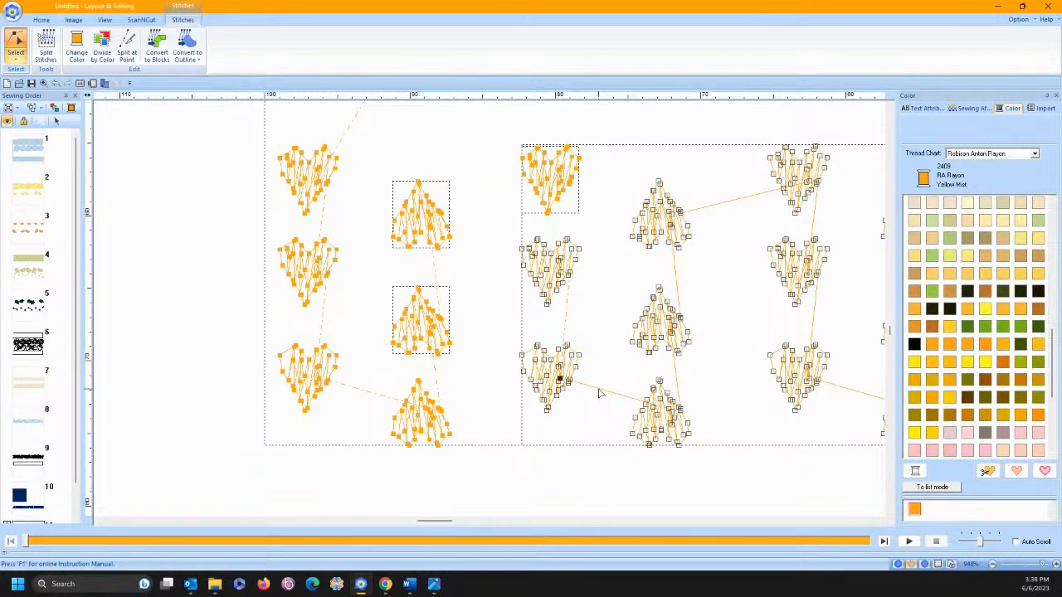
Split the stitch between the third and fourth columns' lowest hearts at a new point and delete the leftover end points.
left_click(600, 390)
right_click(600, 390)
left_click(610, 396)
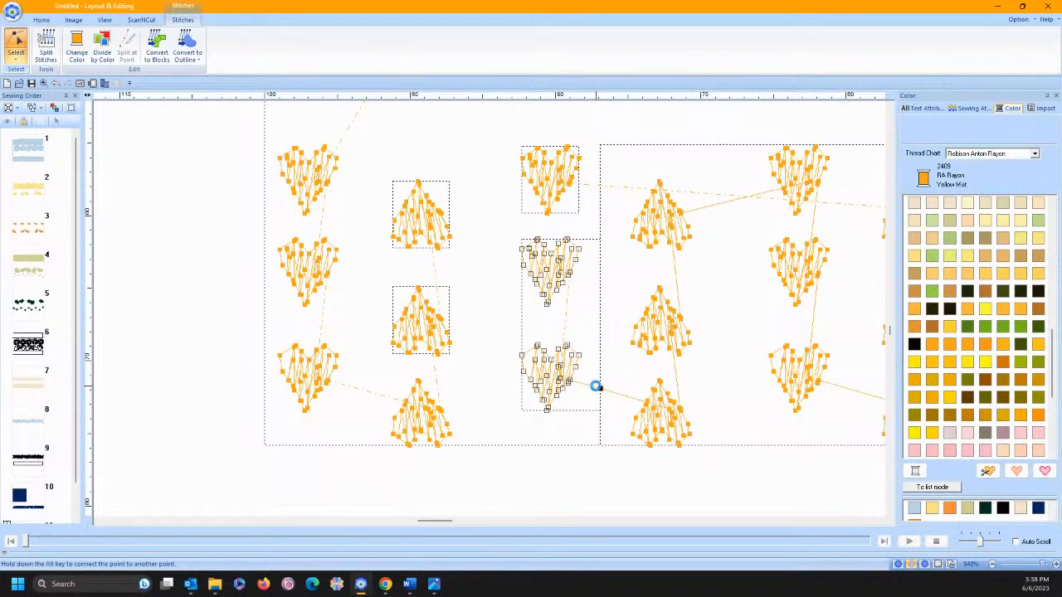
left_click(593, 387)
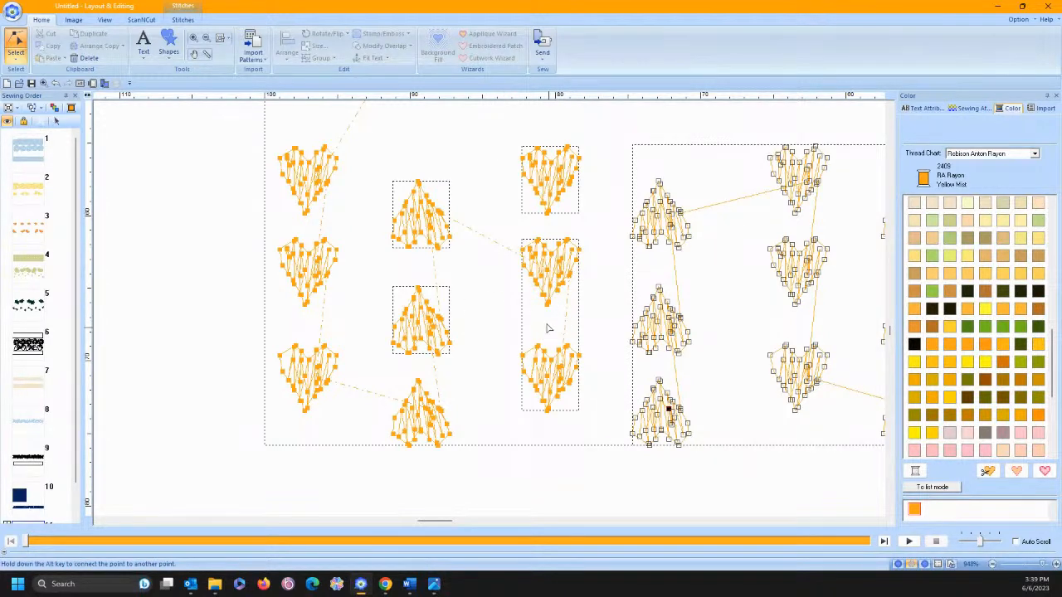
Expand color 11 in the sewing order to examine its separate heart parts, and deselect them.
scroll(74, 349, "down", 1)
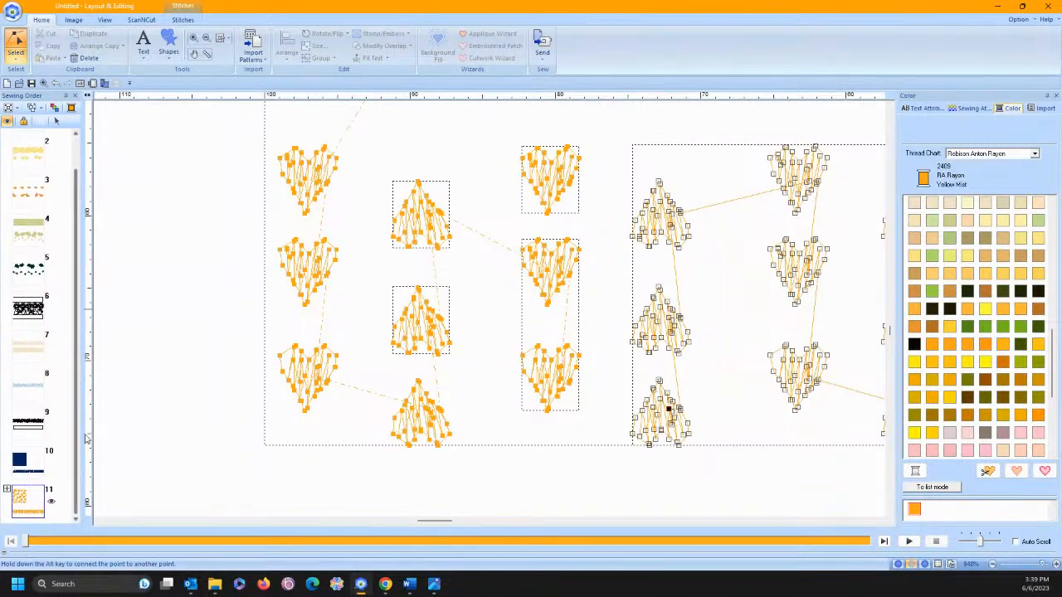
left_click(6, 491)
scroll(80, 465, "down", 3)
scroll(80, 465, "down", 3)
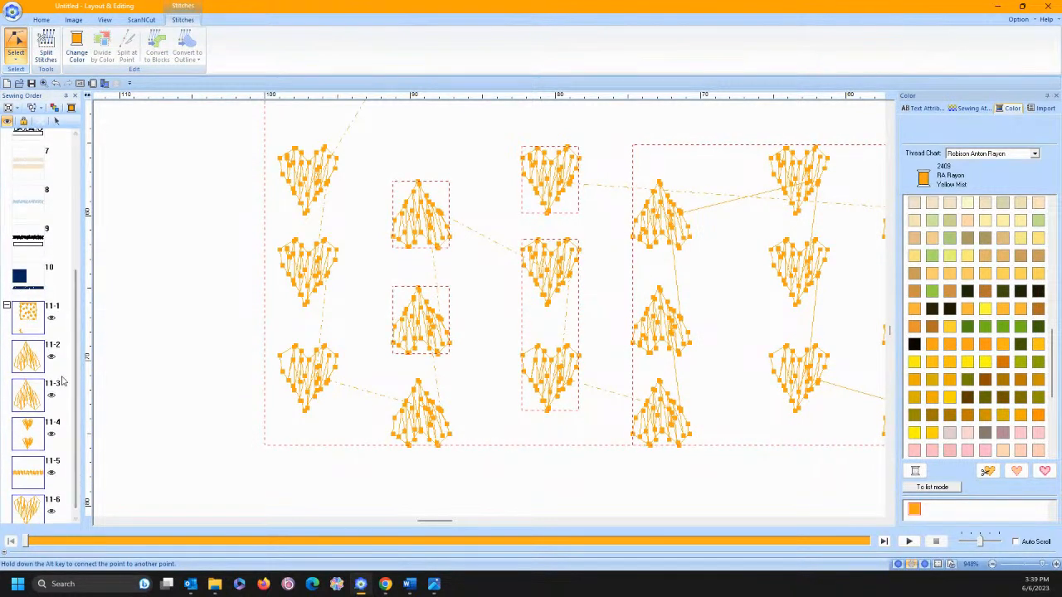
left_click(63, 380)
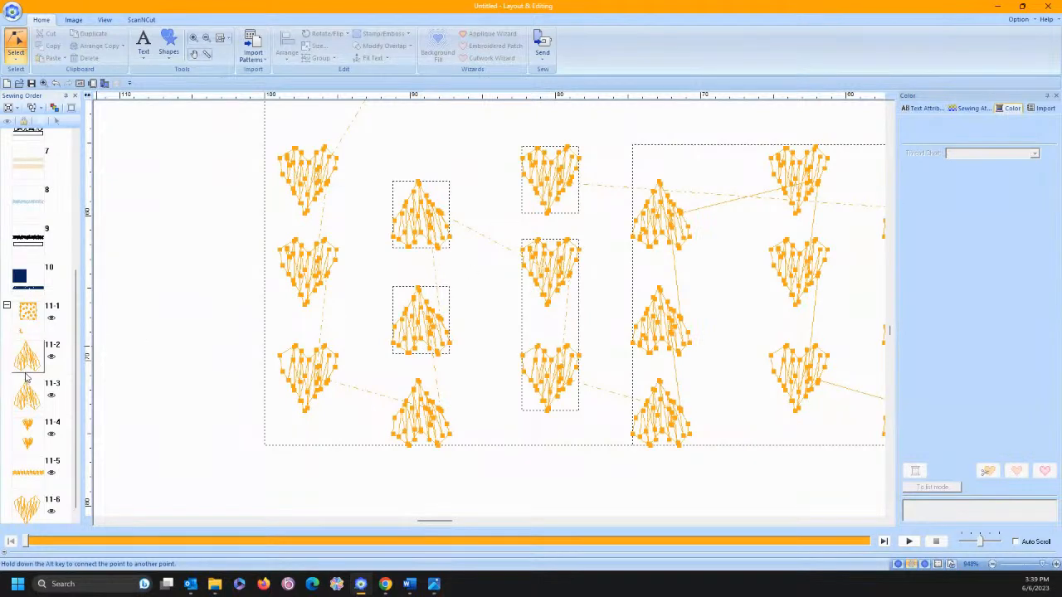
Try sewing part 11-3 before part 11-2, and put the two hearts back in their original order.
left_click(28, 405)
left_click(37, 352)
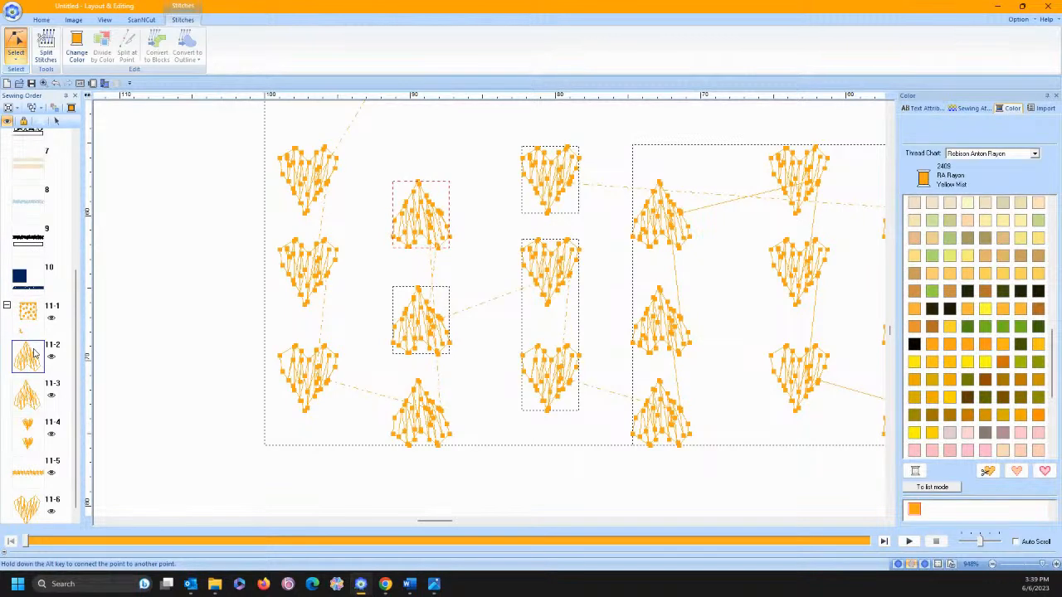
left_click(28, 395)
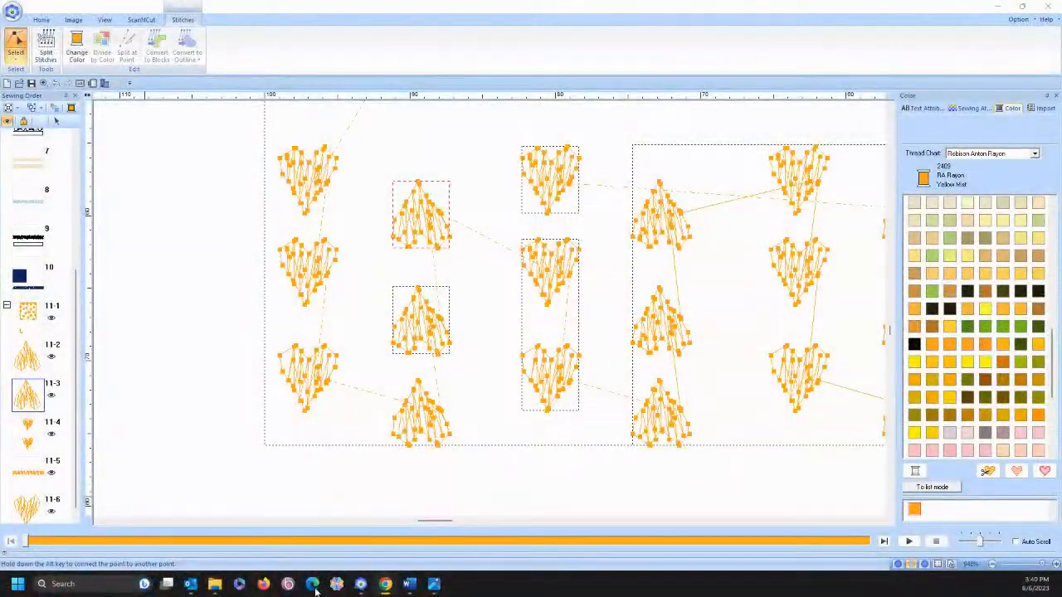
Switch to Chrome and open the free American Flag - American Summer design from the iBroidery home page.
mouse_move(386, 588)
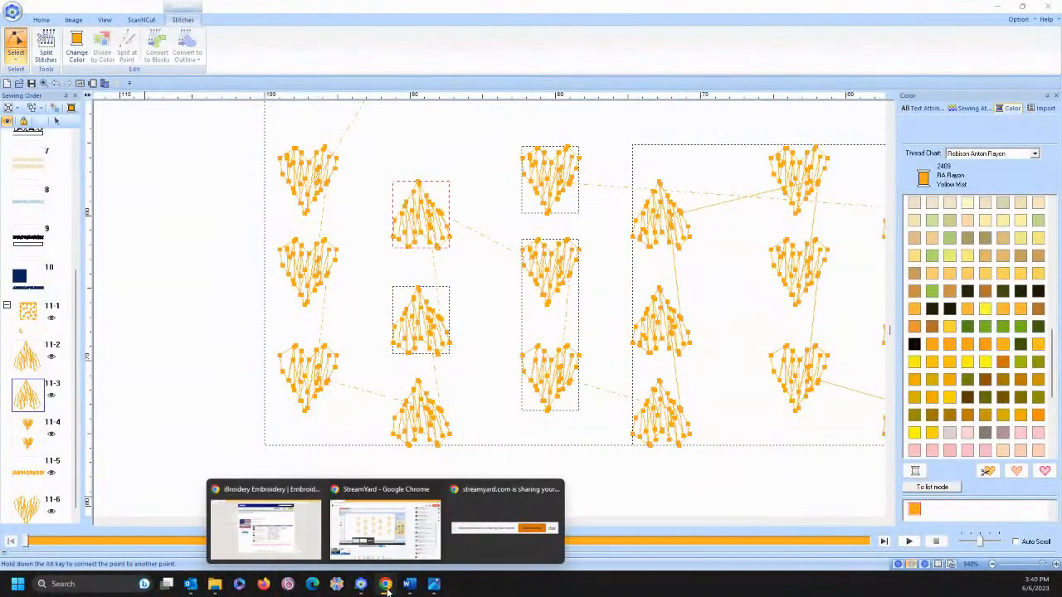
left_click(287, 524)
left_click(12, 29)
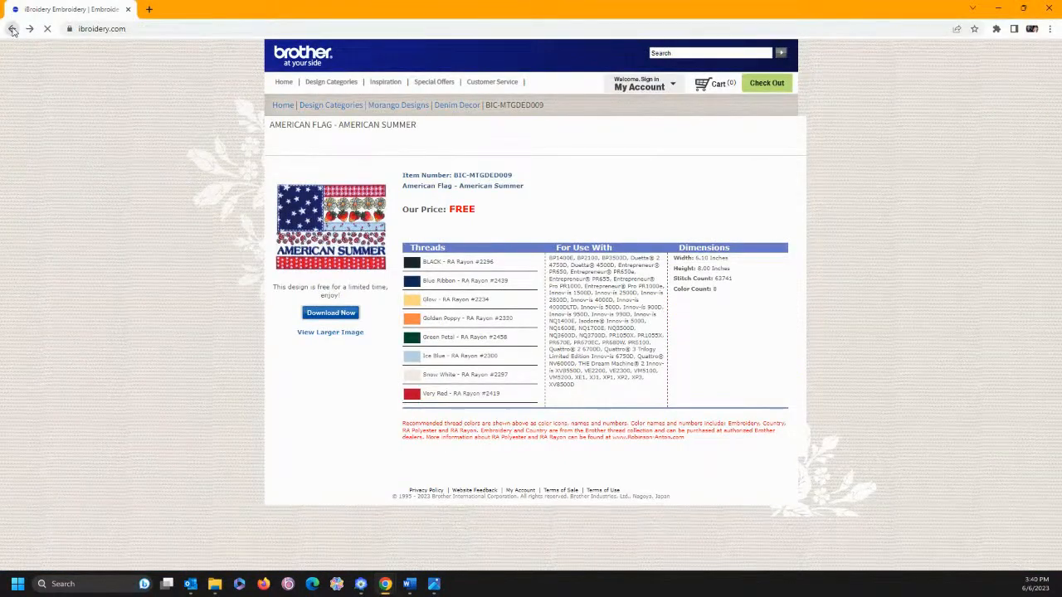
scroll(290, 320, "up", 3)
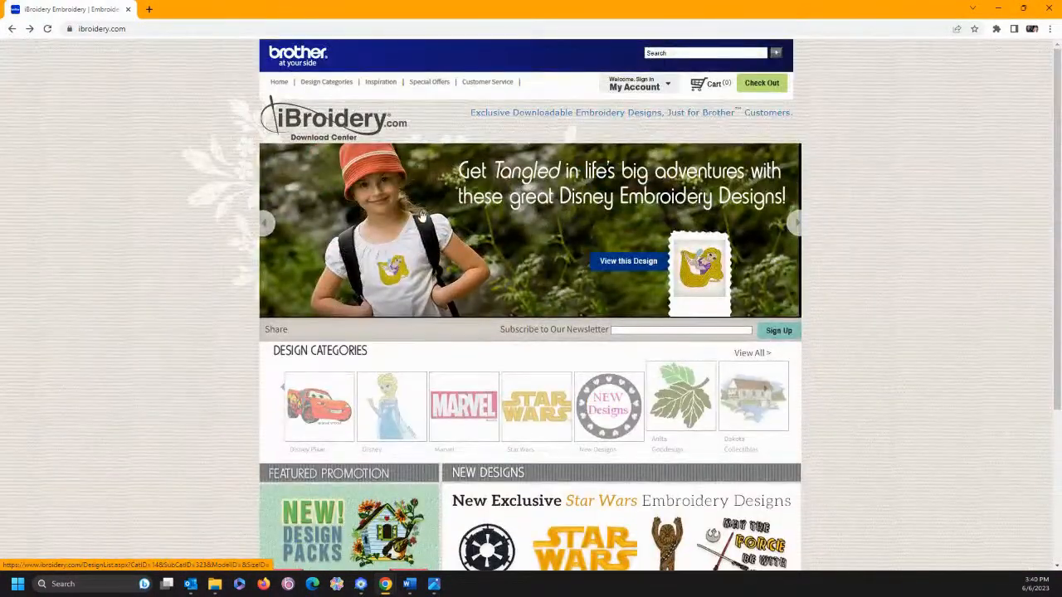
scroll(416, 217, "down", 3)
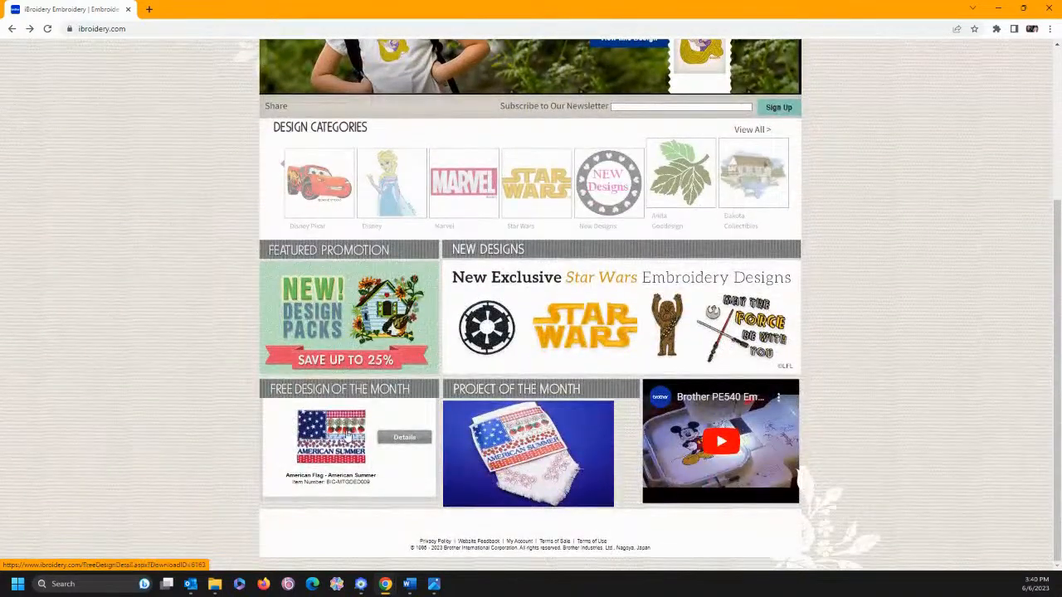
left_click(336, 444)
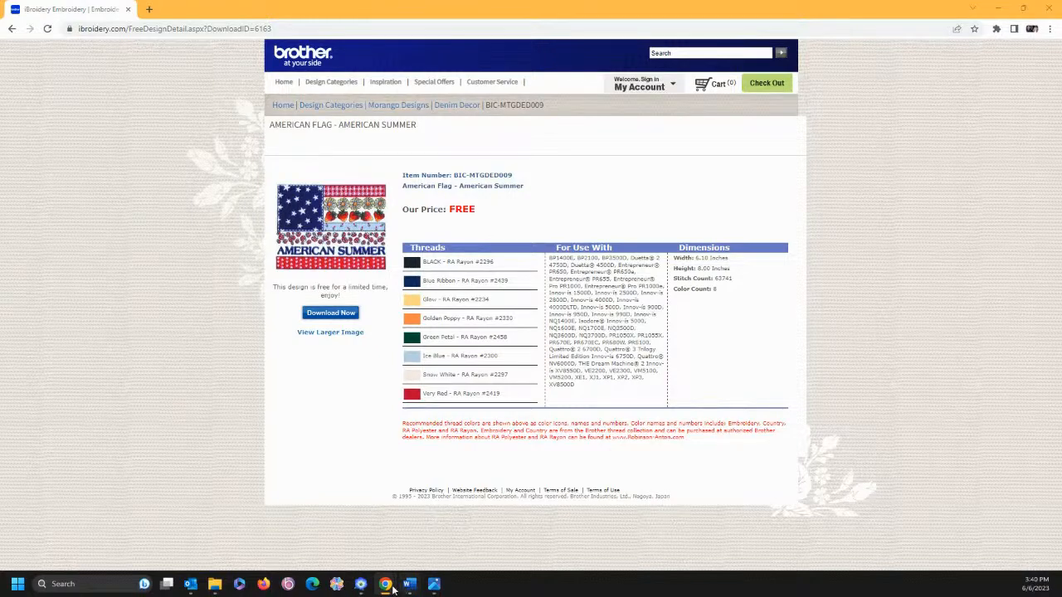
Switch back to Layout & Editing and start a new design without saving the changes to the current one.
left_click(361, 584)
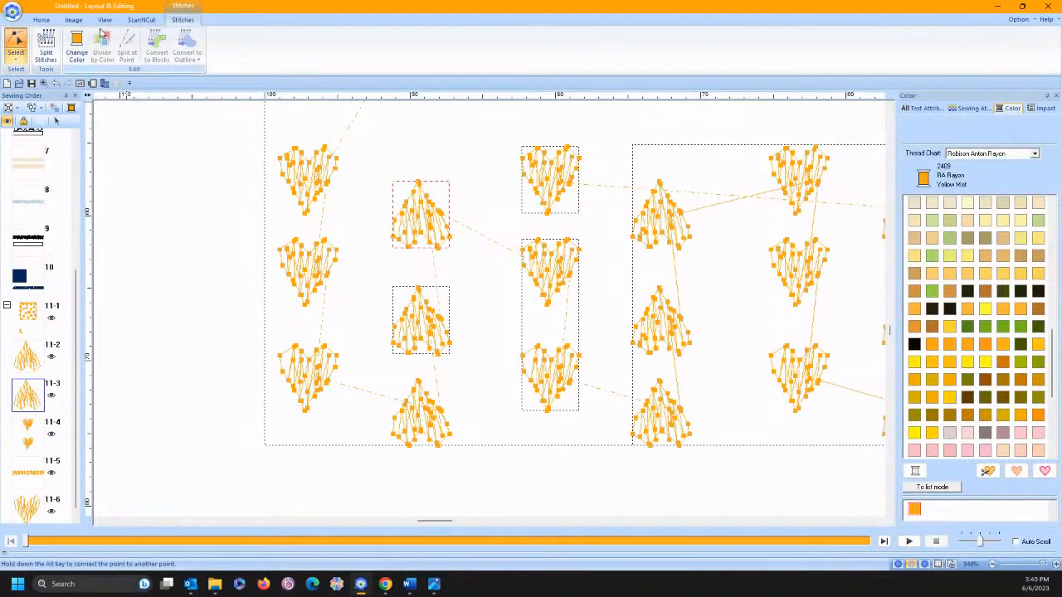
left_click(43, 19)
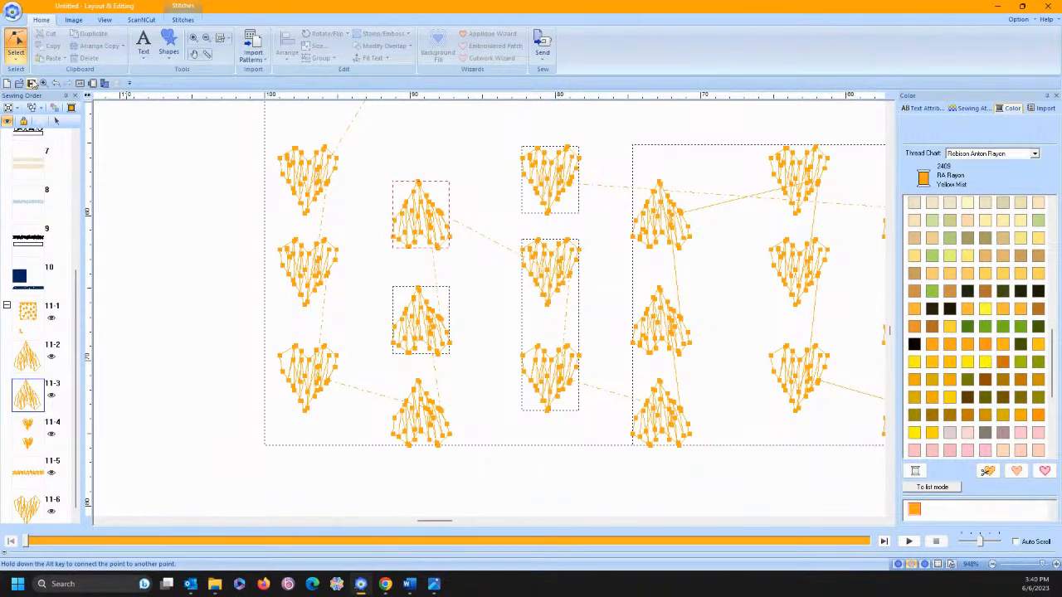
left_click(7, 83)
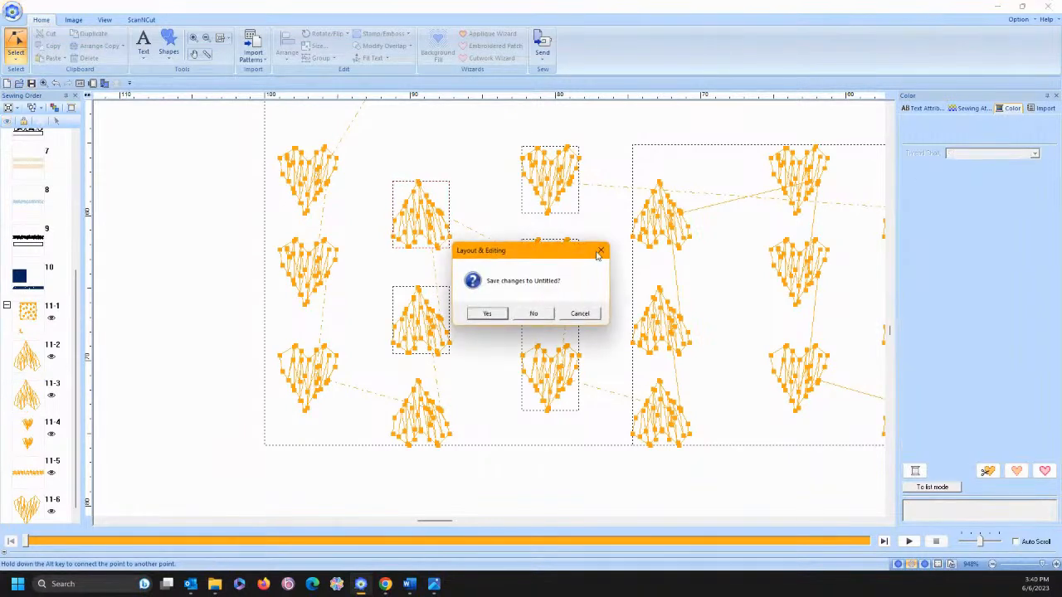
left_click(533, 314)
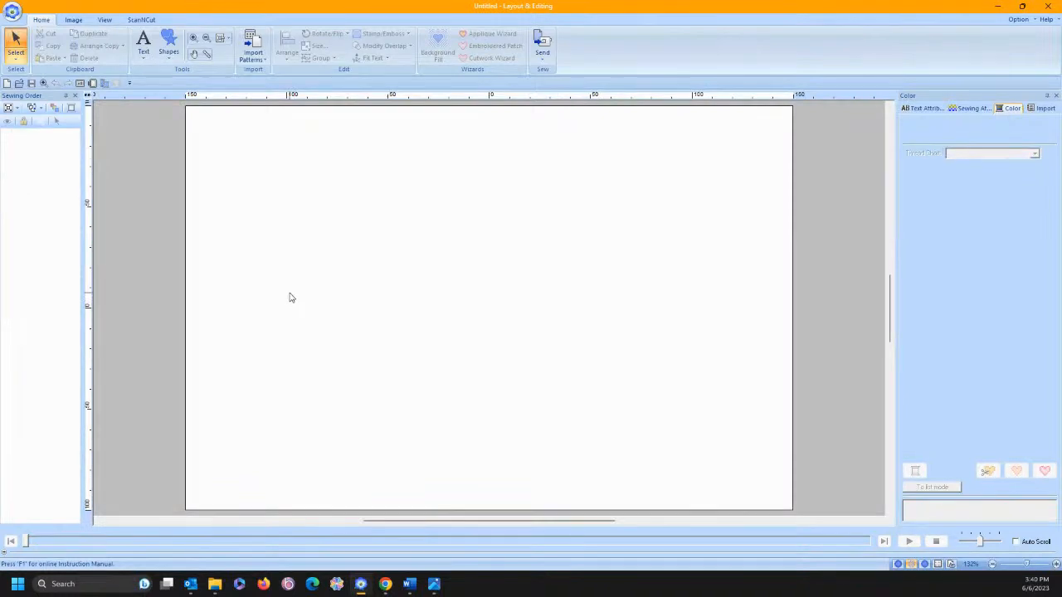
Open the design settings and show the hoop sizes from 100 x 100 mm upward.
left_click(92, 84)
left_click(592, 240)
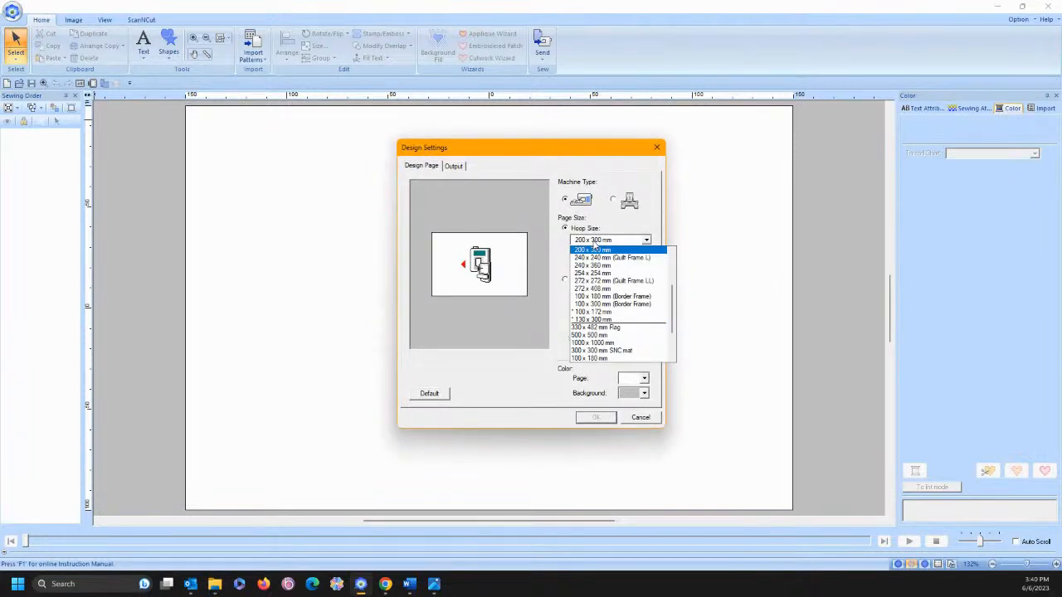
left_click_drag(673, 299, 671, 253)
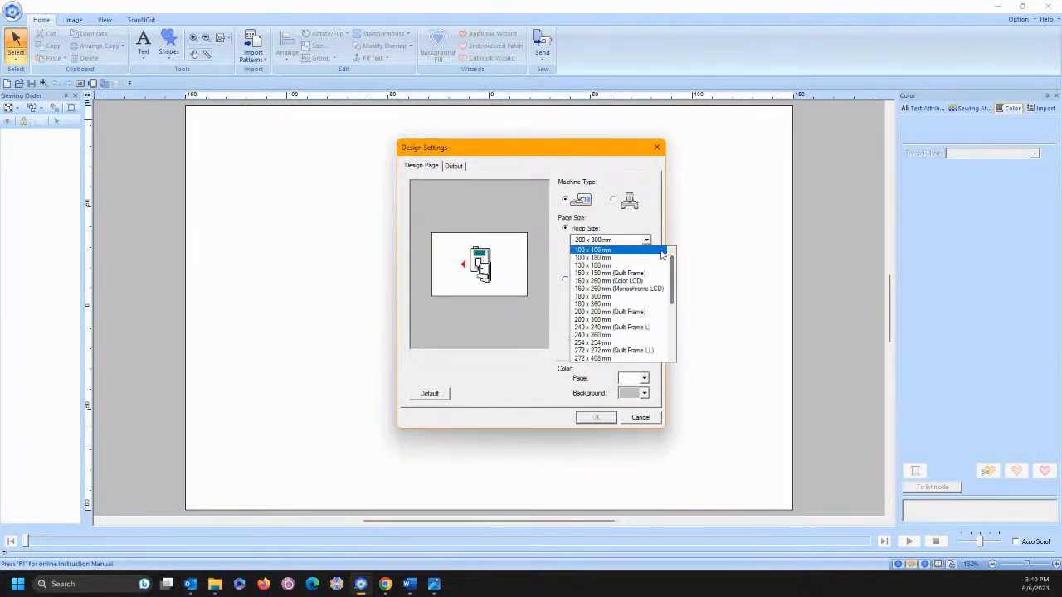
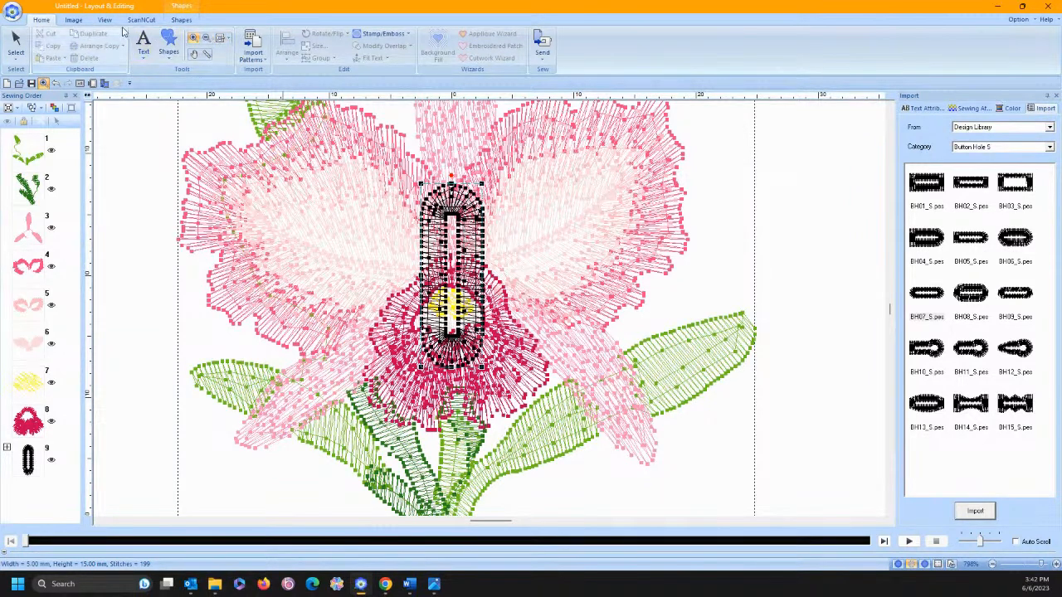
Select all the flower's stitch parts without the buttonhole, and try the Split Stitches tool on them.
left_click(14, 40)
key("ctrl+a")
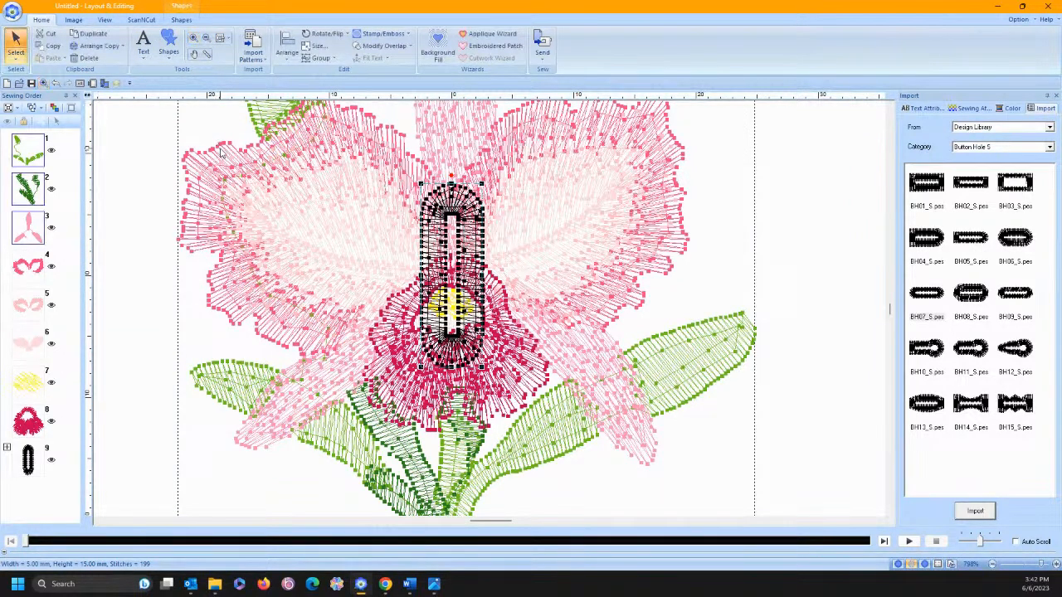
left_click(181, 20)
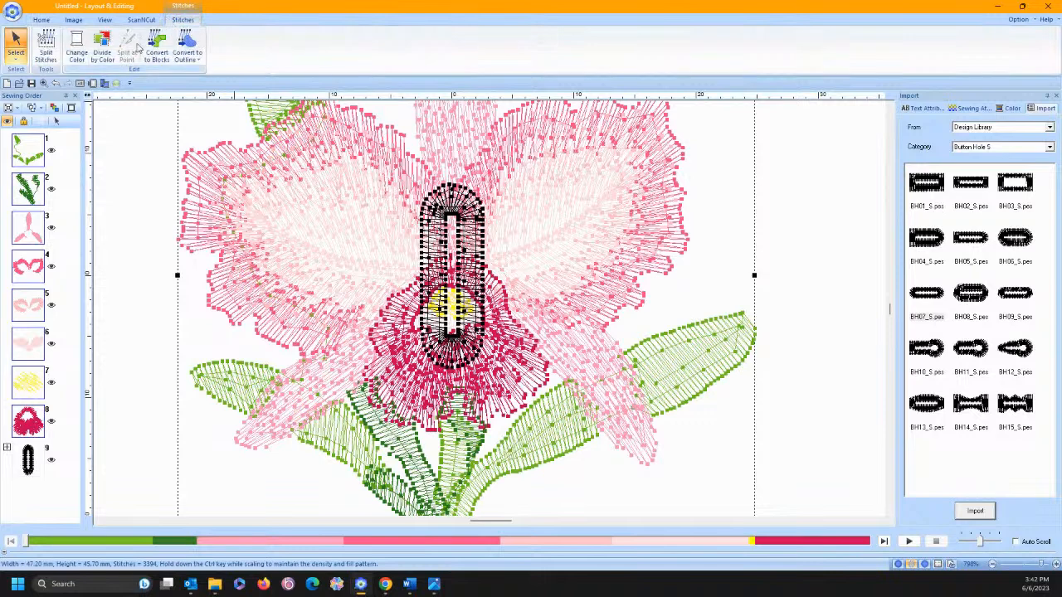
left_click(45, 46)
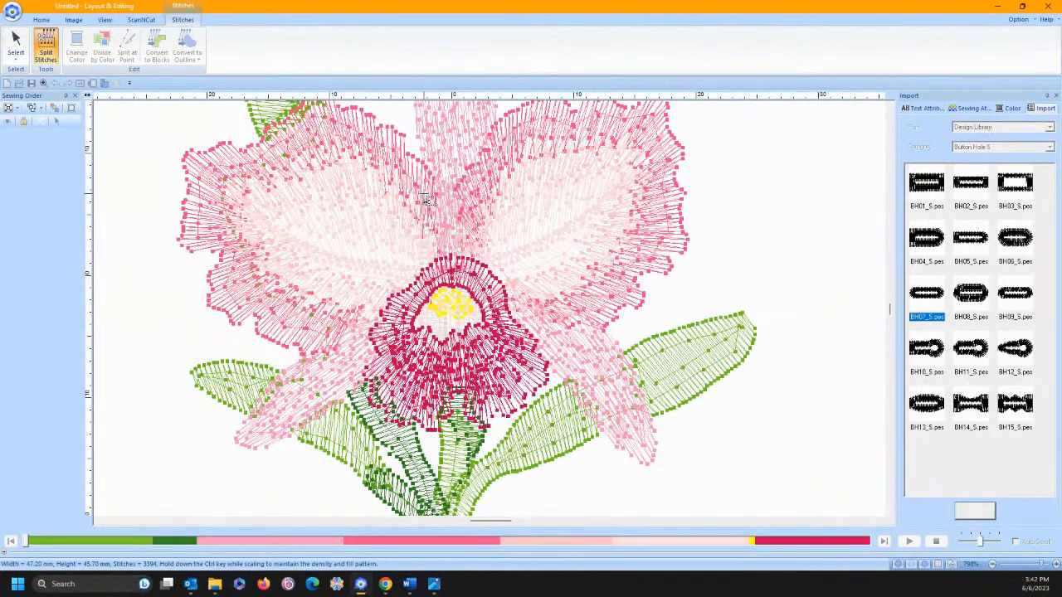
left_click(15, 39)
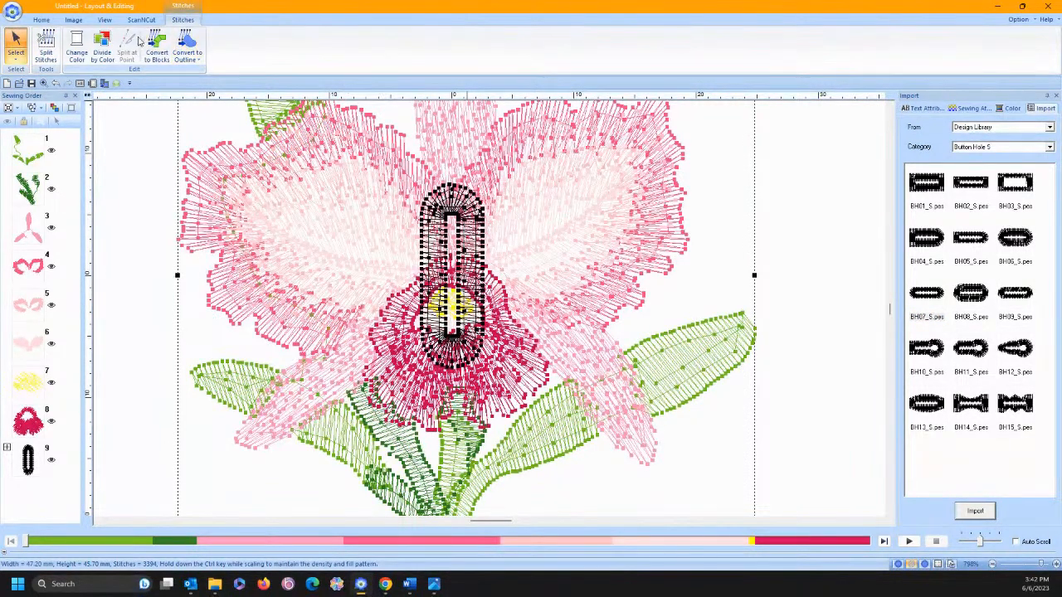
Place two vertical guidelines just inside the buttonhole's long outer edges, the first at X about -1.8 mm.
left_click(104, 19)
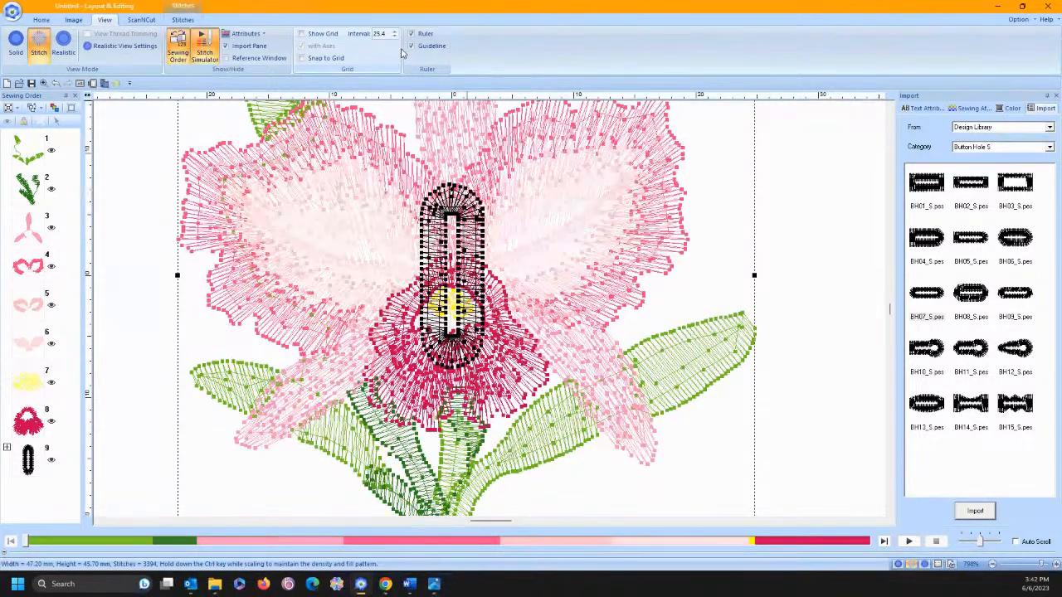
left_click(426, 97)
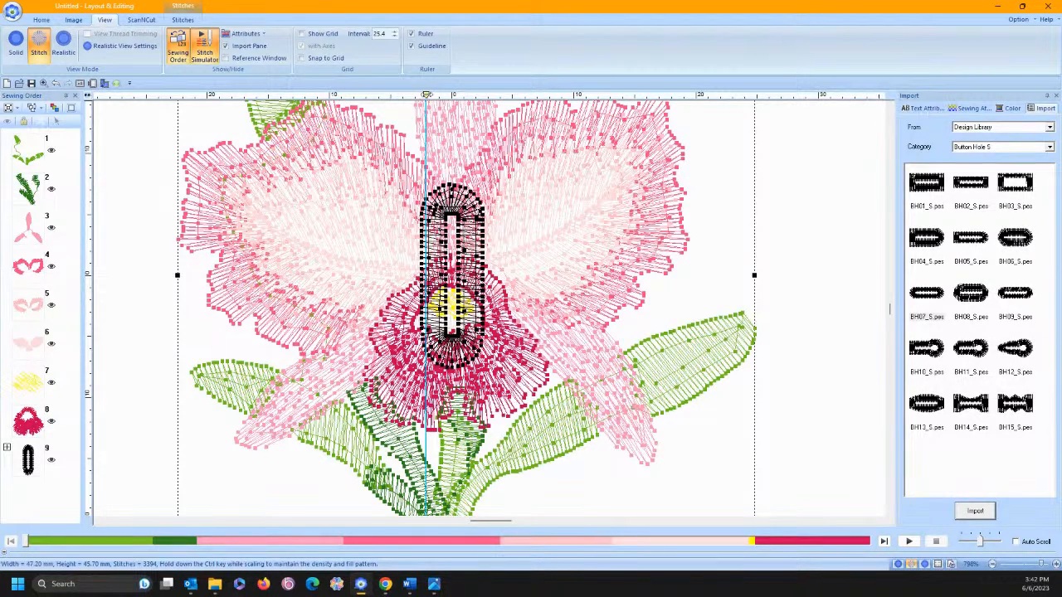
left_click_drag(425, 96, 429, 96)
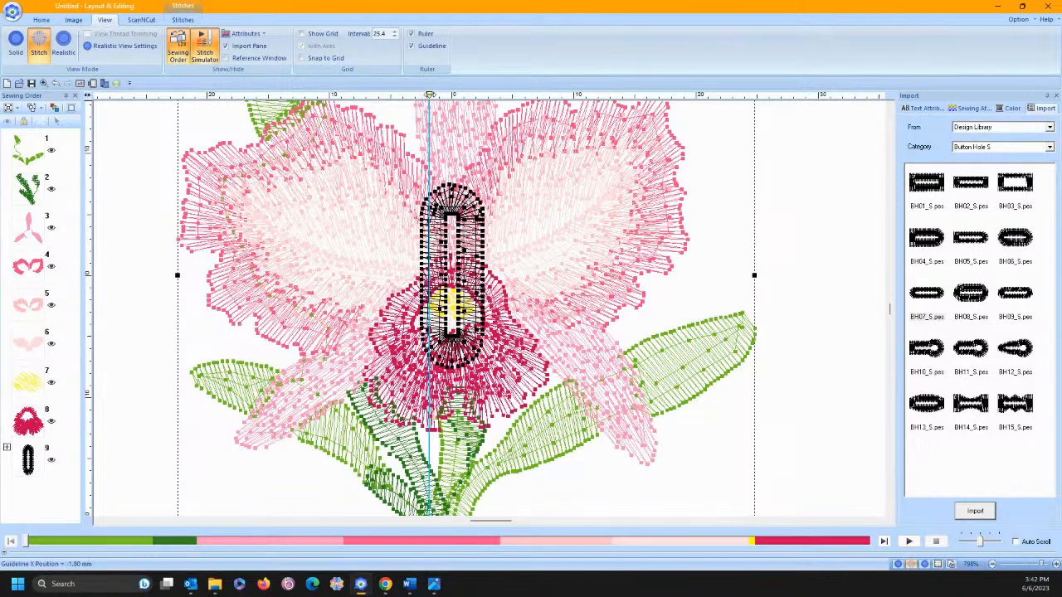
left_click(477, 96)
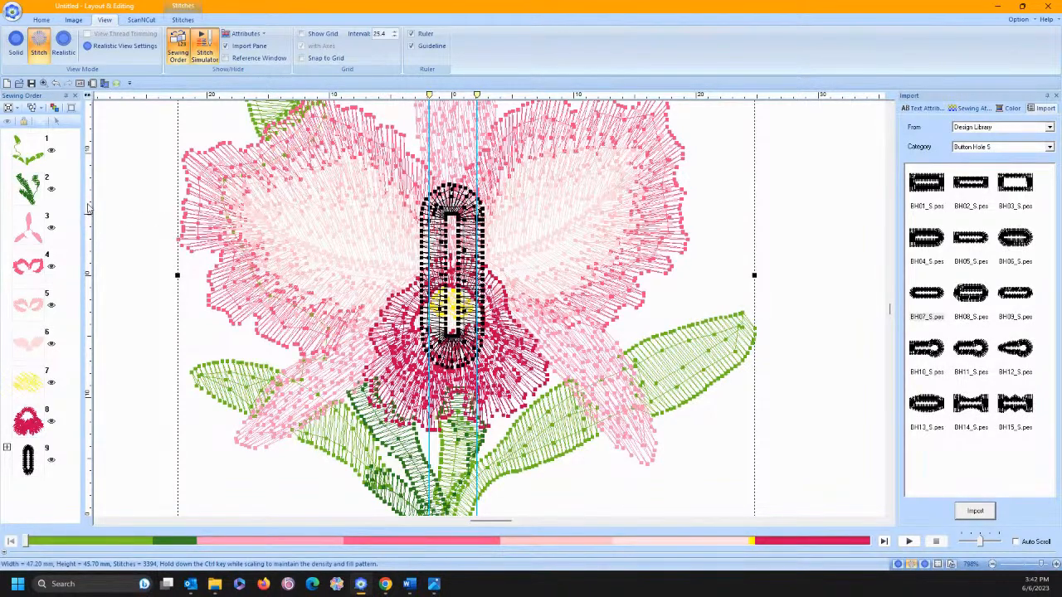
Place two horizontal guidelines just inside the buttonhole's upper and lower ends.
left_click_drag(88, 205, 86, 197)
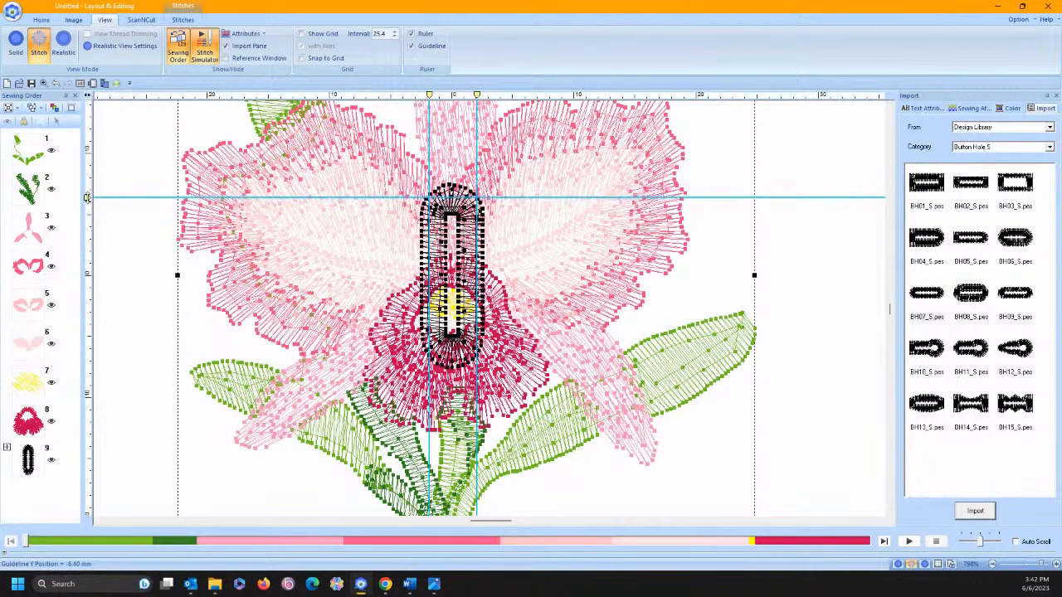
left_click(87, 374)
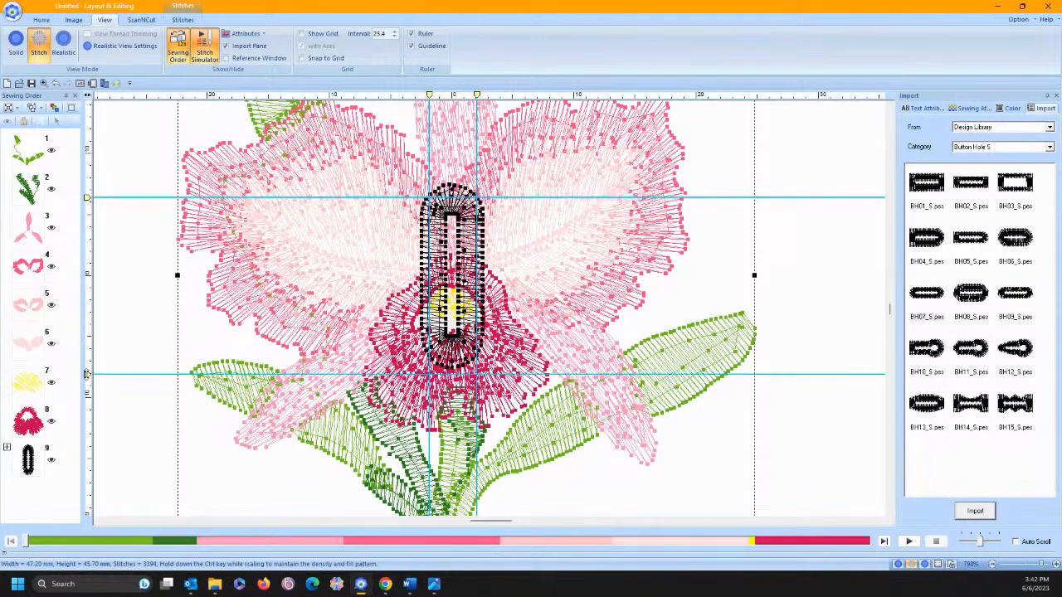
left_click_drag(87, 374, 86, 358)
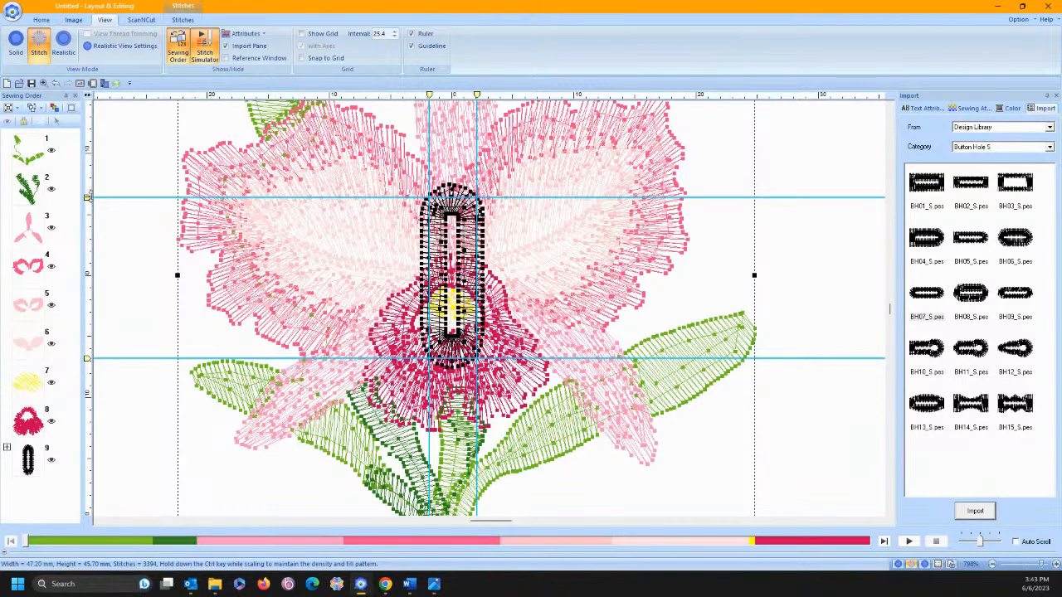
left_click_drag(87, 197, 87, 195)
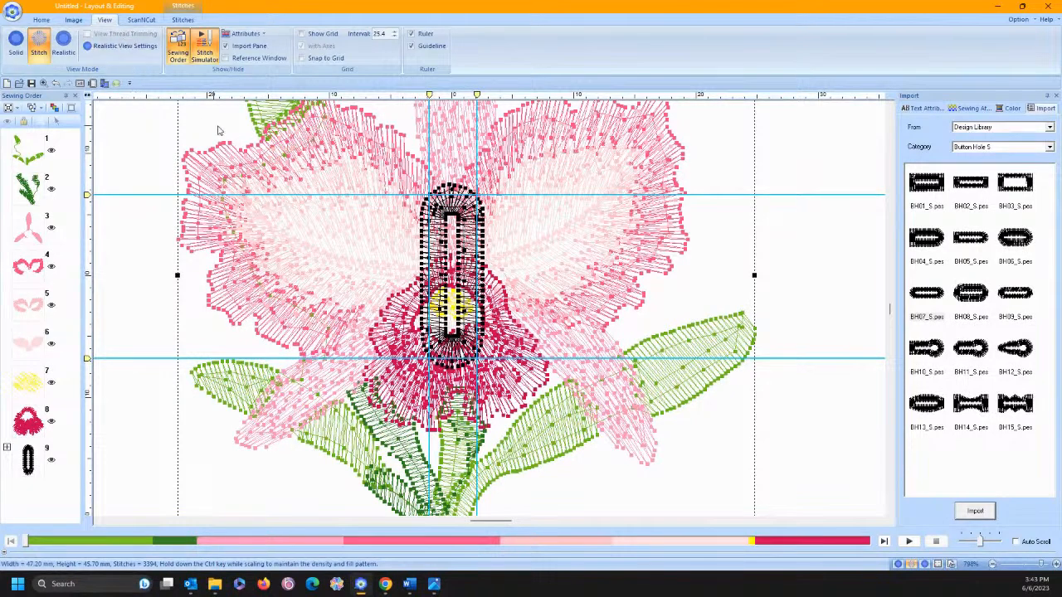
Split the flower stitches along a buttonhole-shaped outline inside the four guidelines, and delete the pieces cut out.
left_click(182, 20)
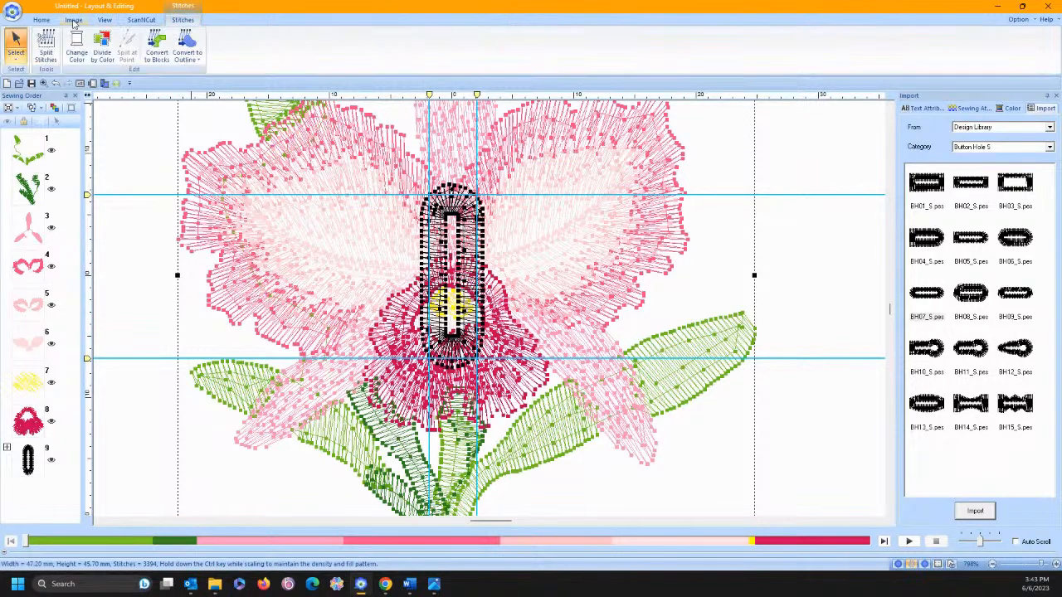
left_click(46, 45)
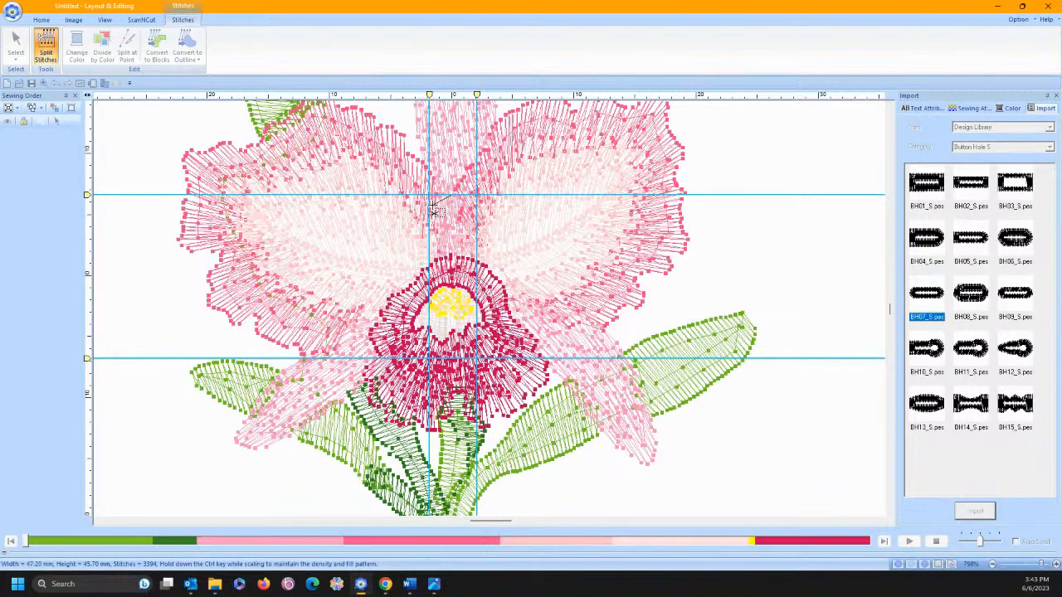
left_click(432, 265)
left_click(432, 340)
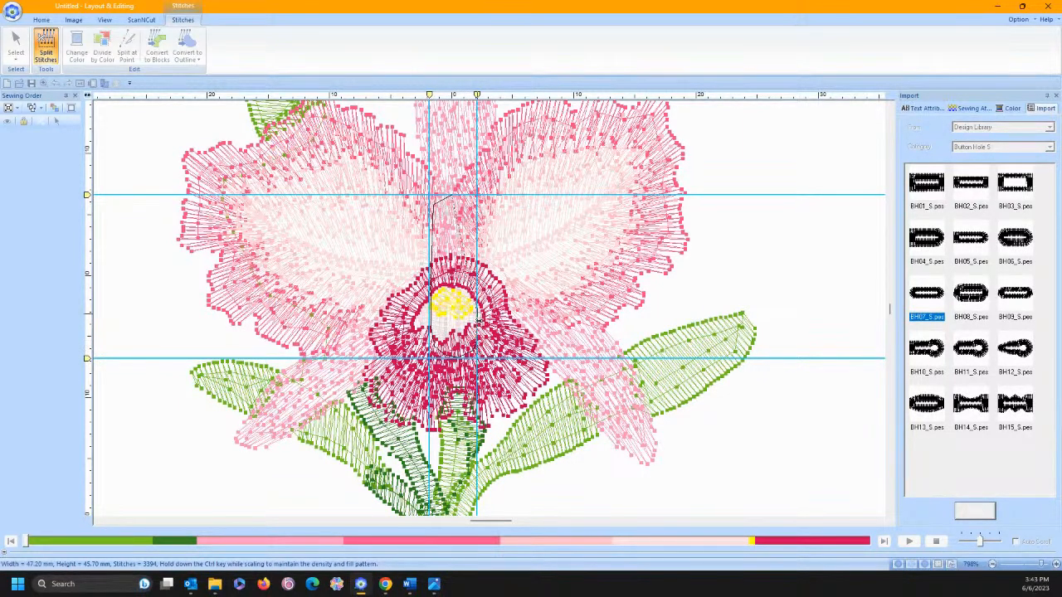
double_click(473, 212)
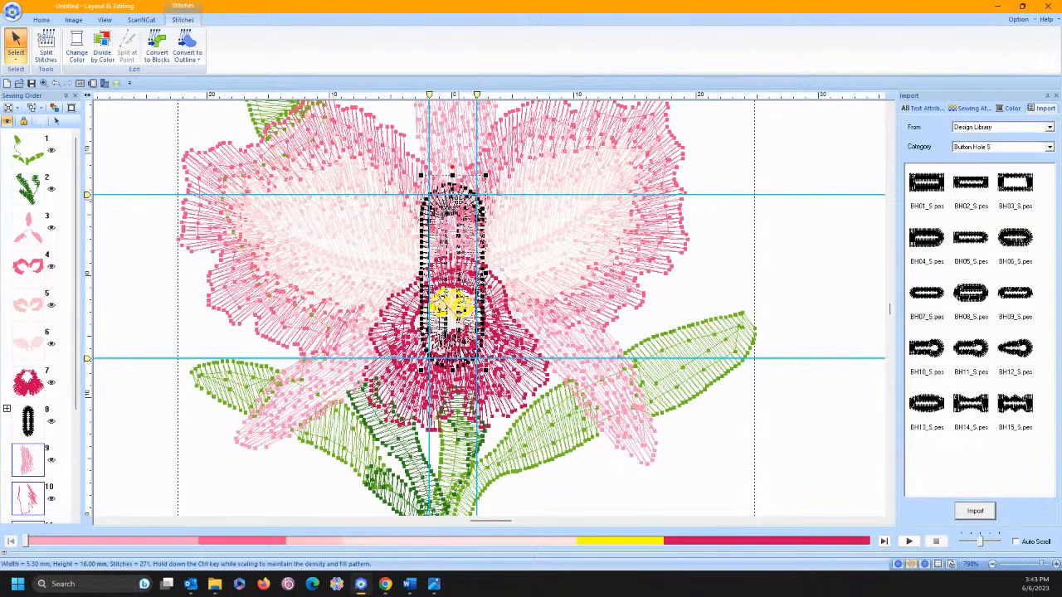
key("Delete")
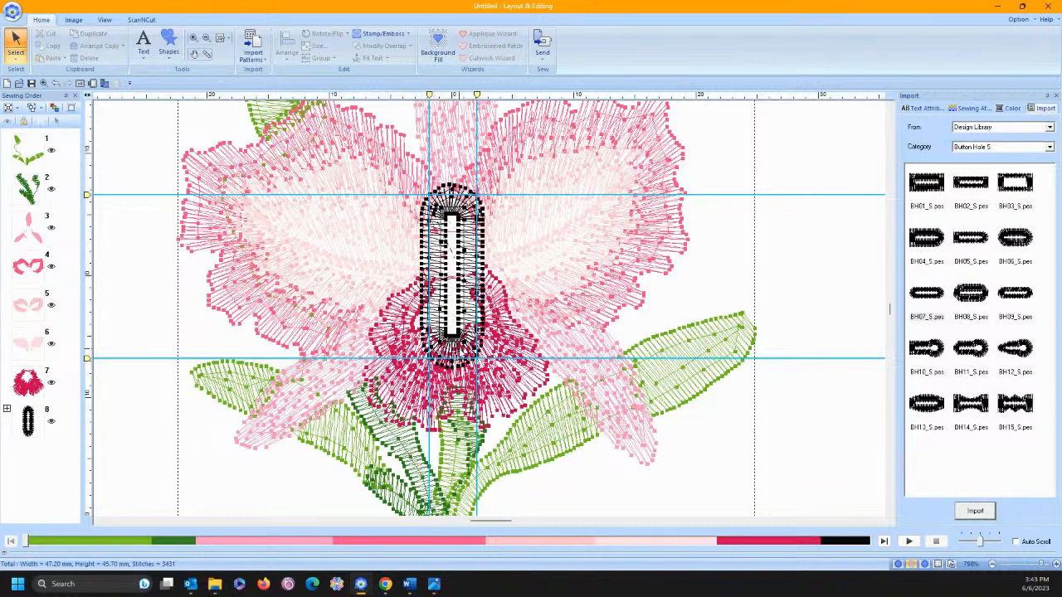
Hide the buttonhole and select all flower parts for editing their individual stitch points.
left_click(28, 420)
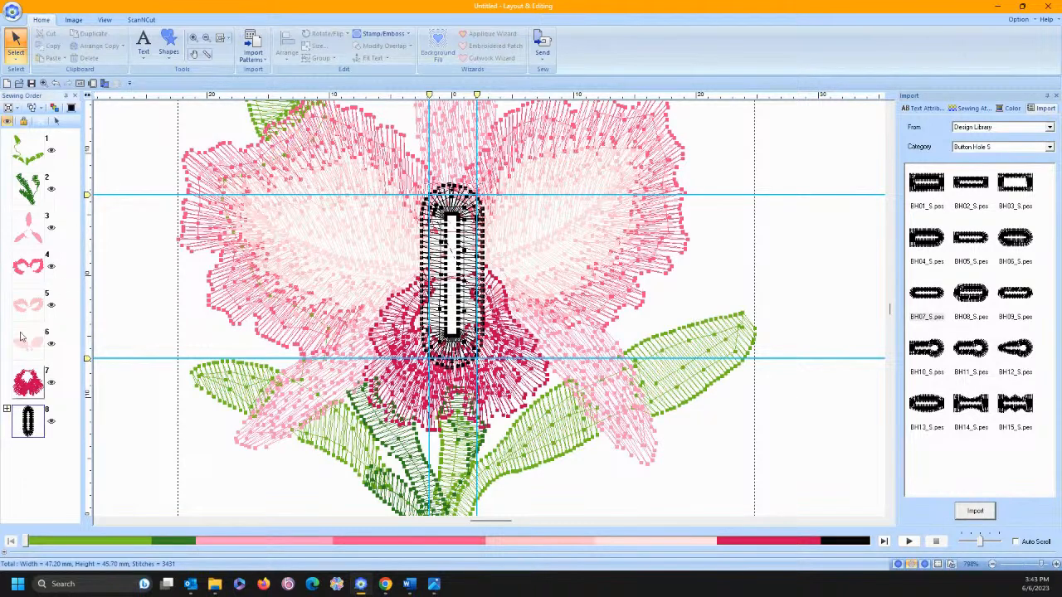
left_click(9, 121)
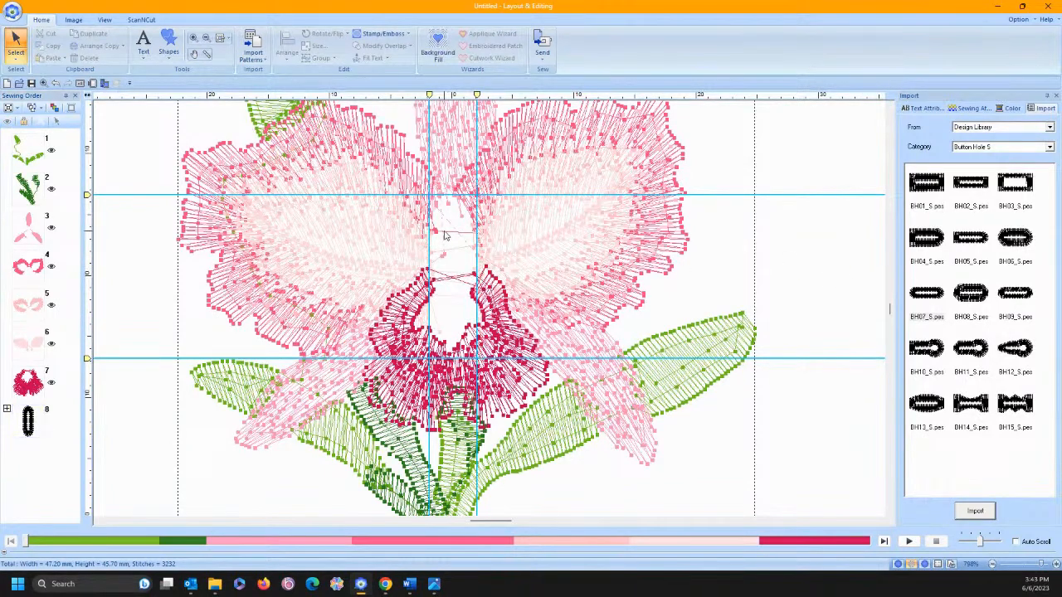
key("ctrl+a")
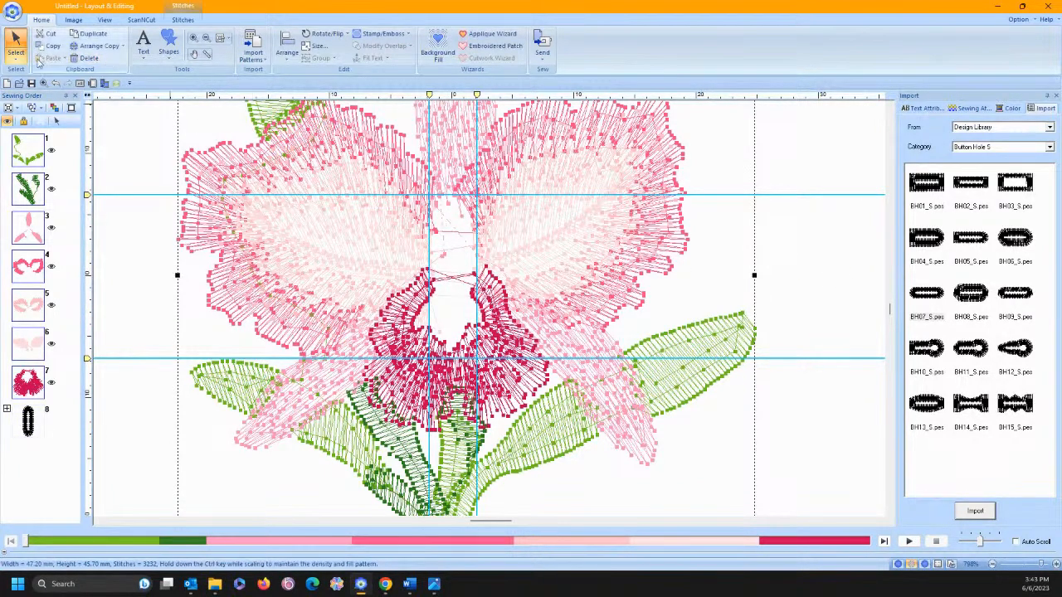
left_click(16, 58)
left_click(35, 87)
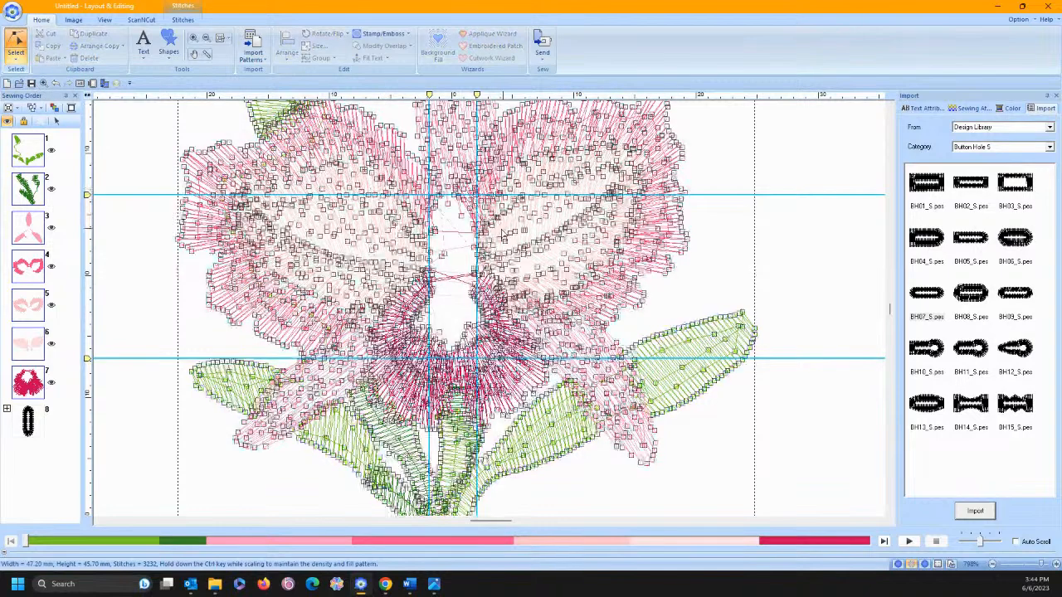
Clear the two upper pink stitch lines that cross the opening by editing their points.
left_click(455, 231)
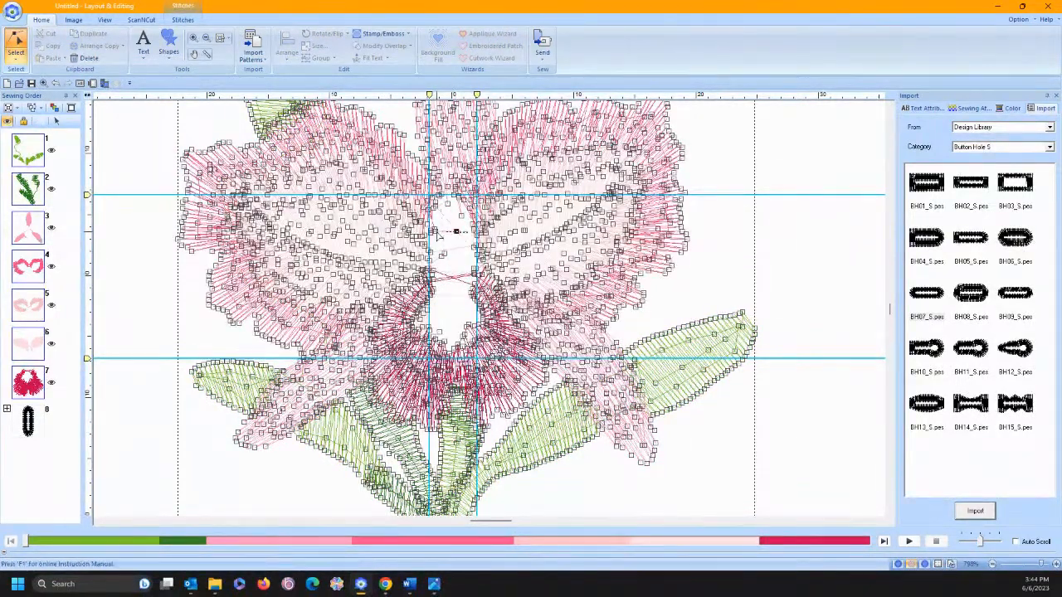
left_click(433, 231)
key("Delete")
key("Delete")
left_click(450, 248)
key("Delete")
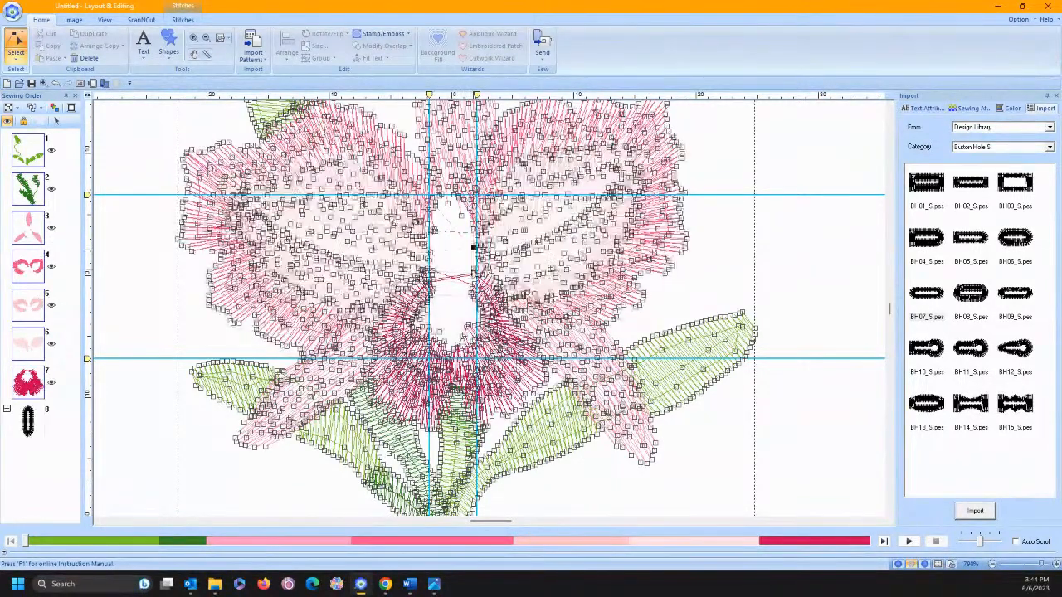
Split the crimson flower center at new points on its stitches crossing the opening, and deselect the flower.
left_click(439, 273)
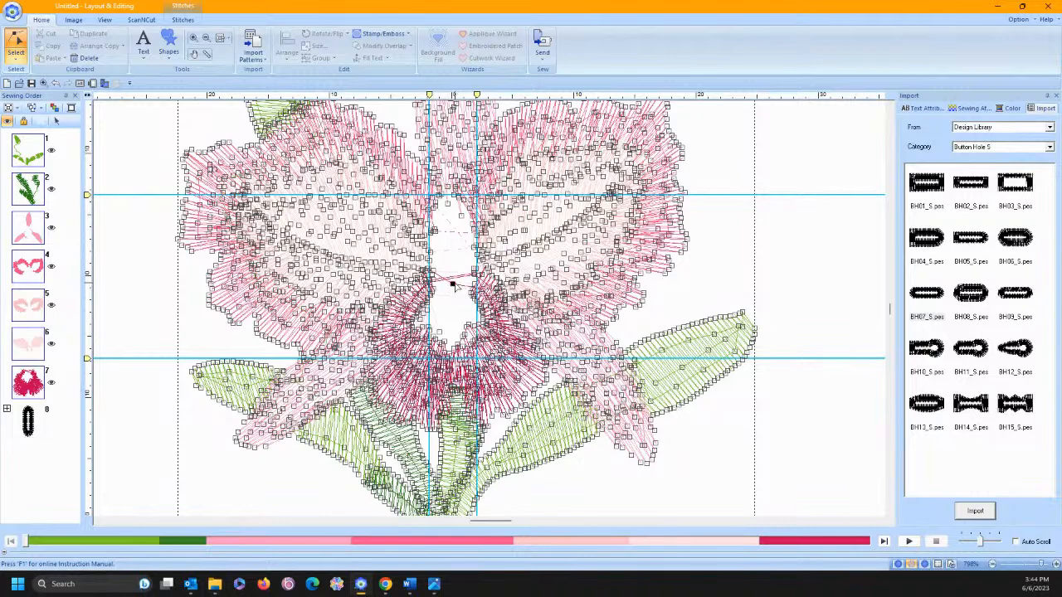
right_click(455, 286)
left_click(461, 290)
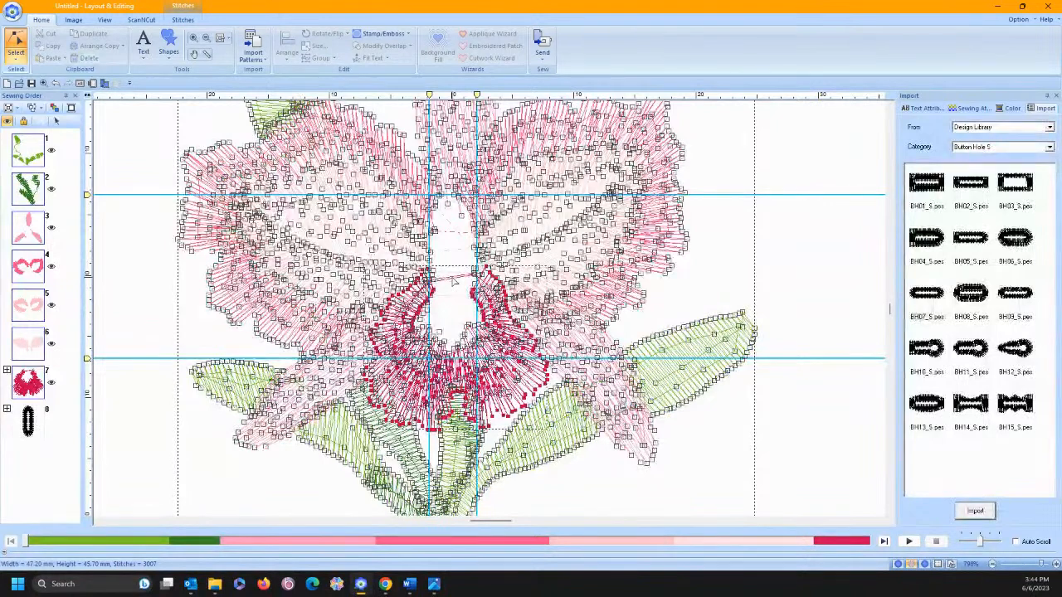
left_click(451, 277)
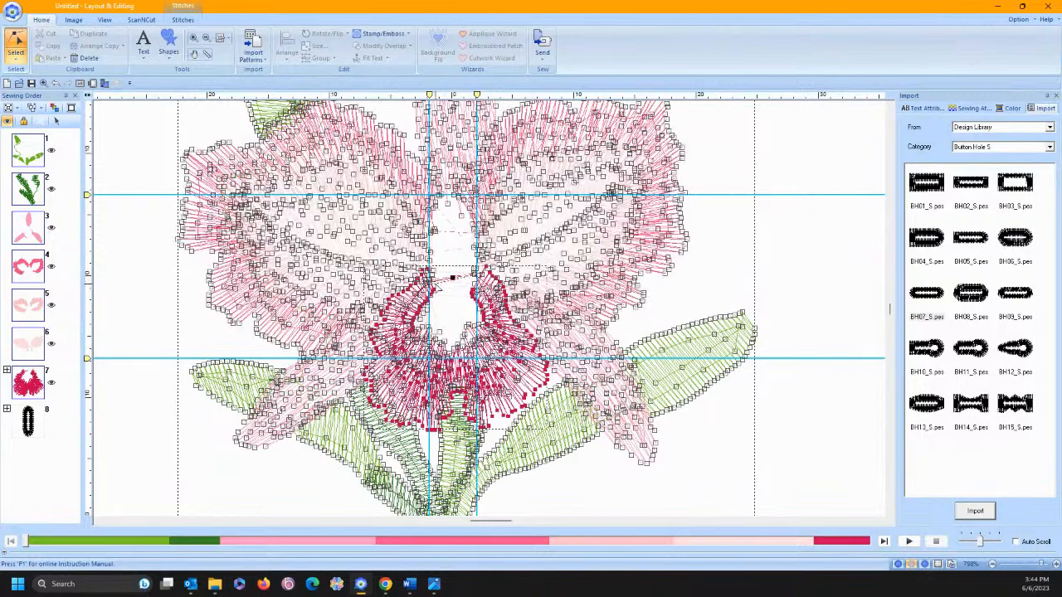
left_click(801, 252)
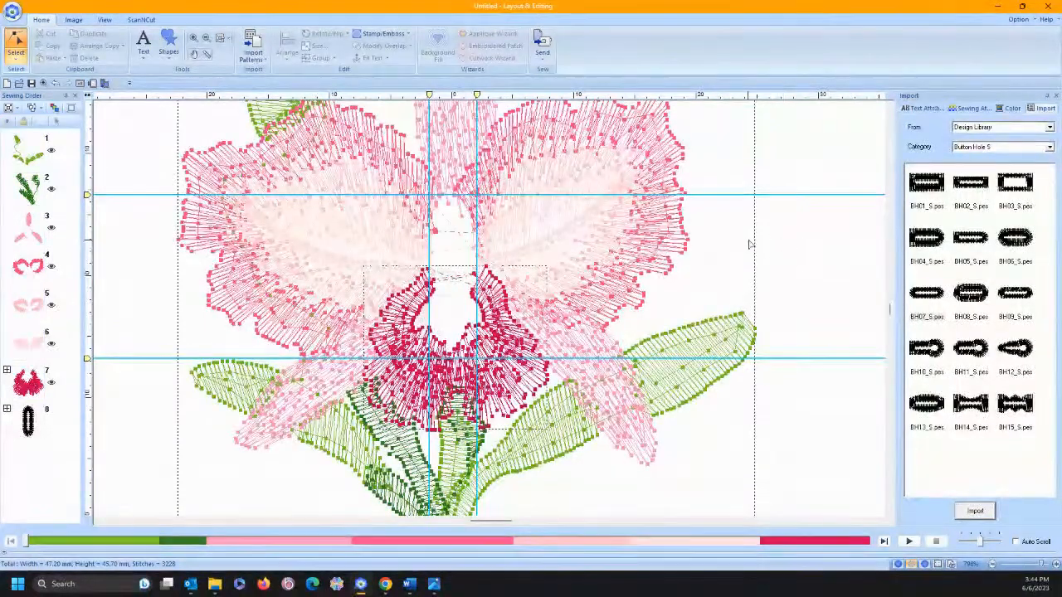
Show the hidden black buttonhole again over the opening in the flower.
key("ctrl+a")
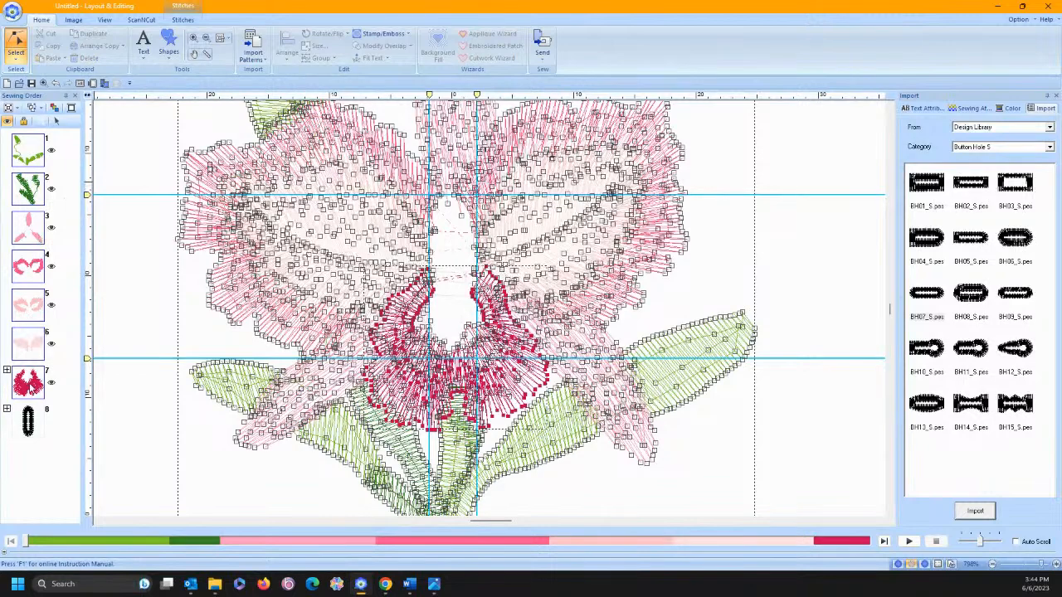
left_click(27, 422)
key("ctrl+a")
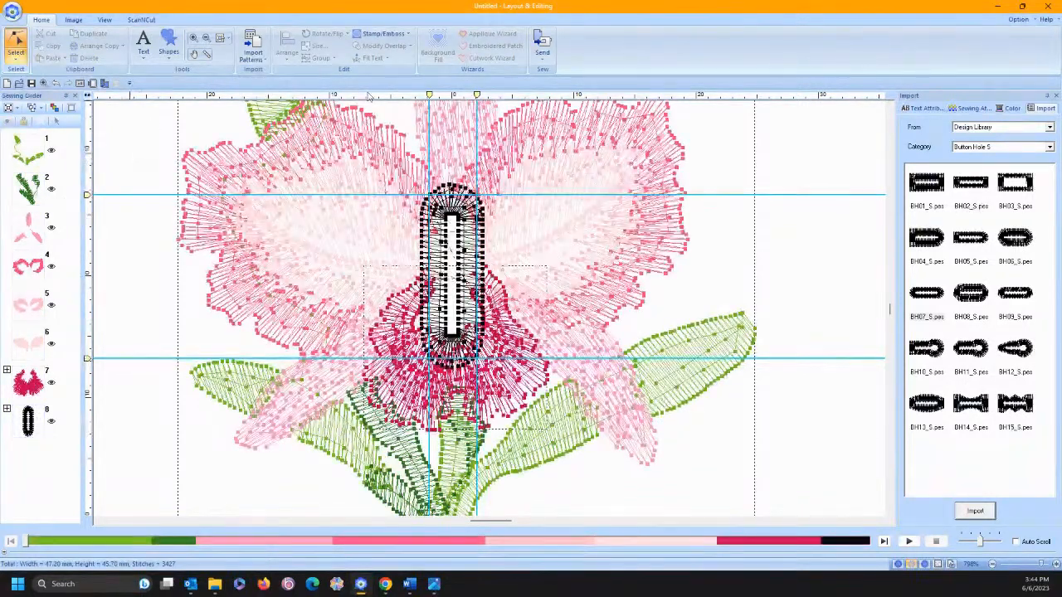
Remove the two vertical and two horizontal guidelines around the buttonhole.
left_click(429, 96)
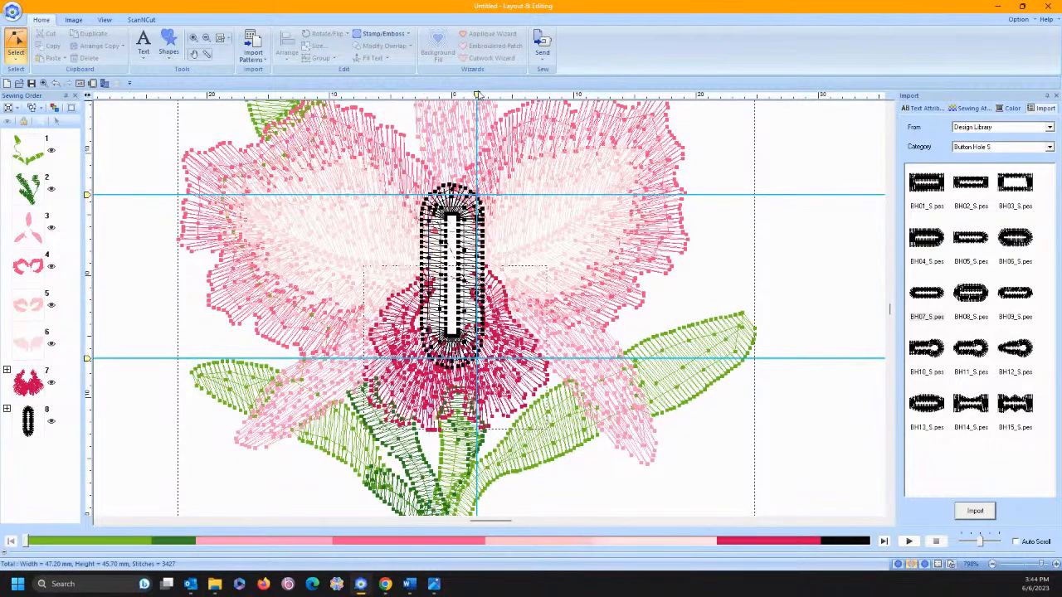
left_click(478, 96)
left_click(86, 195)
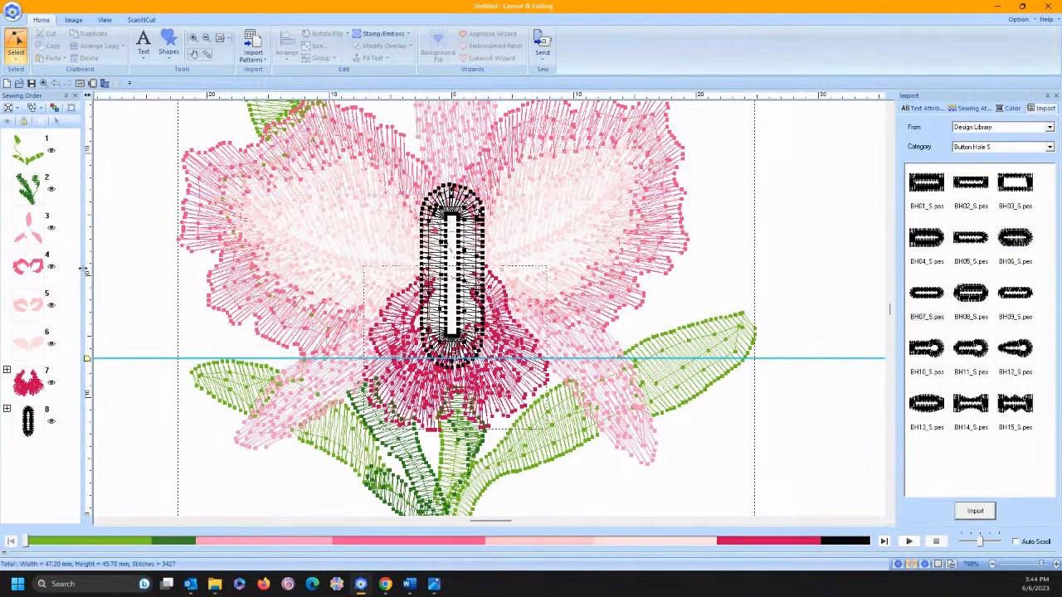
left_click(87, 359)
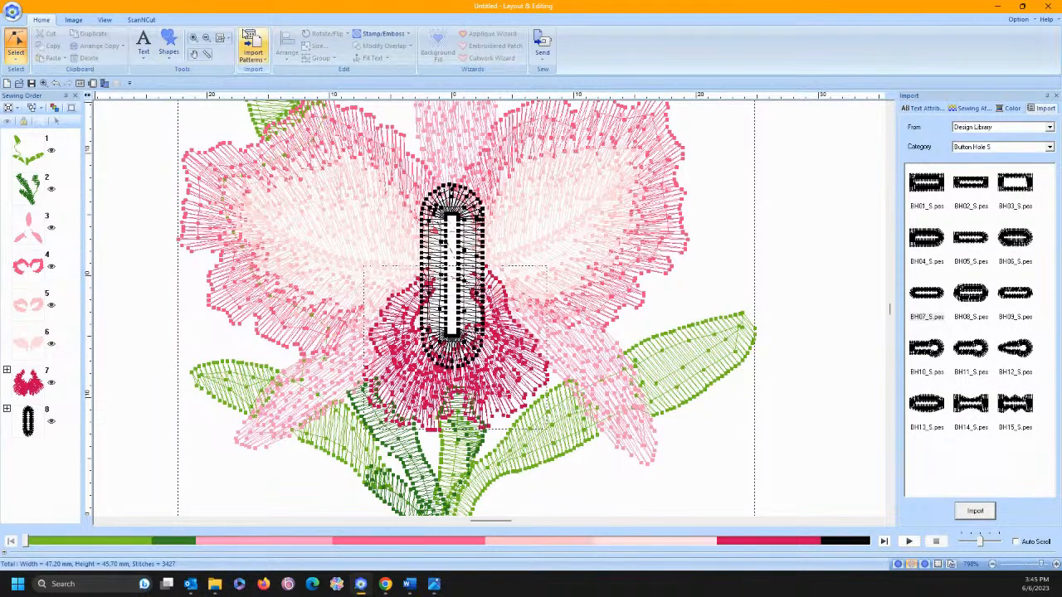
Display the whole flower design with its buttonhole on the page.
left_click(221, 39)
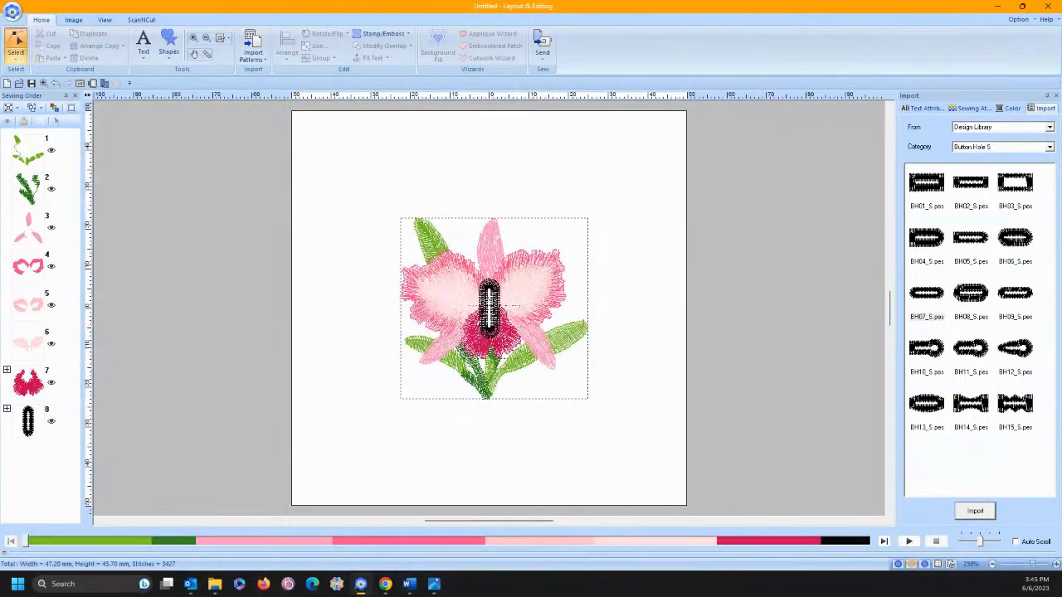
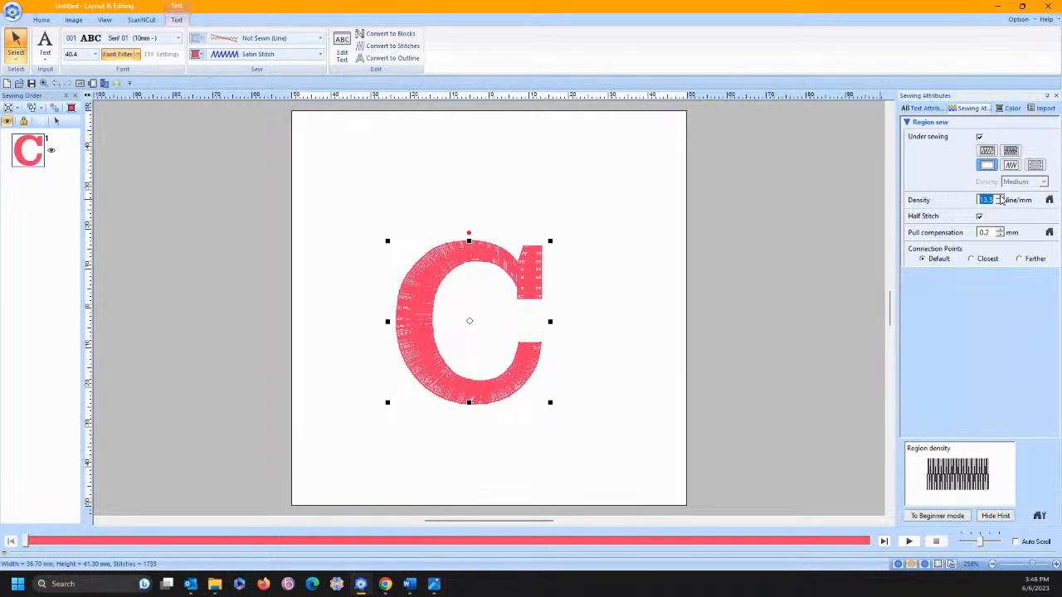
Set the letter C's stitch density to 14.0 line/mm and examine the stitches around its upper serif.
left_click(1001, 197)
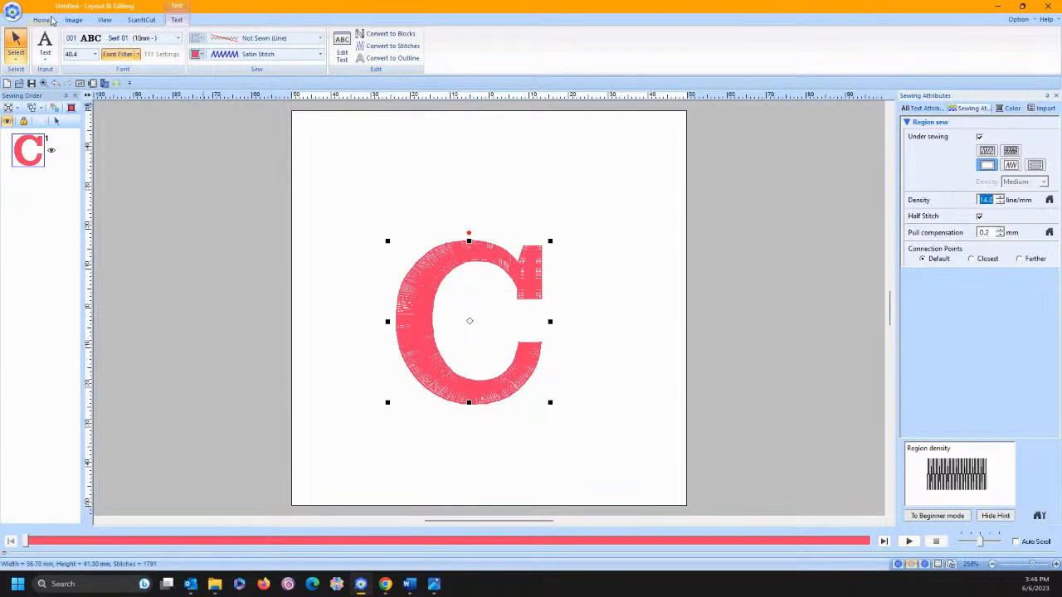
left_click(41, 19)
left_click(194, 40)
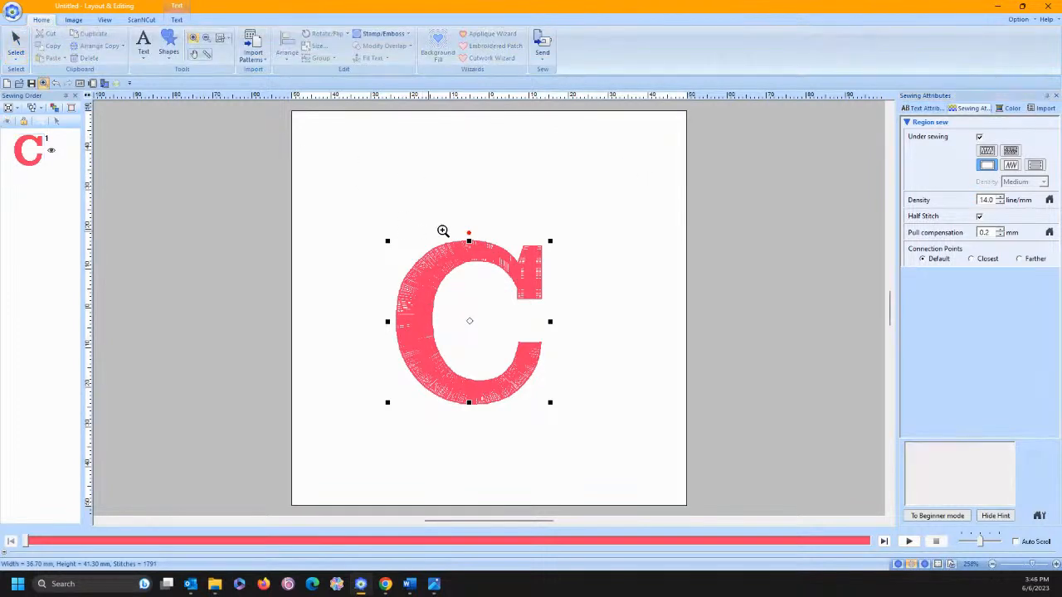
left_click_drag(485, 236, 562, 318)
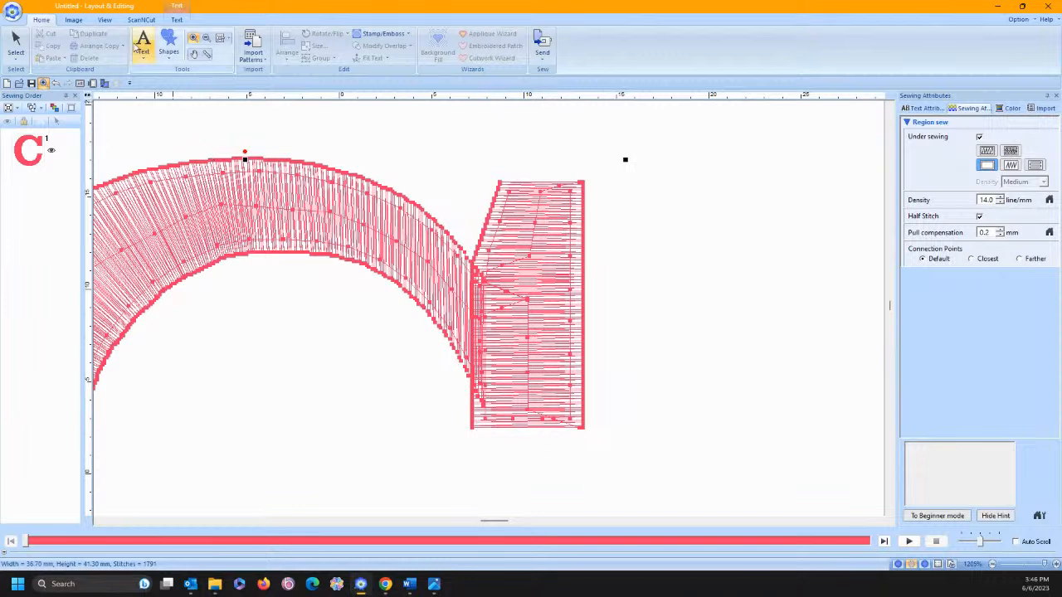
Draw a manual punch straight block about 6 mm wide and 3.9 mm high over the lower end of the C's upper serif.
left_click(167, 57)
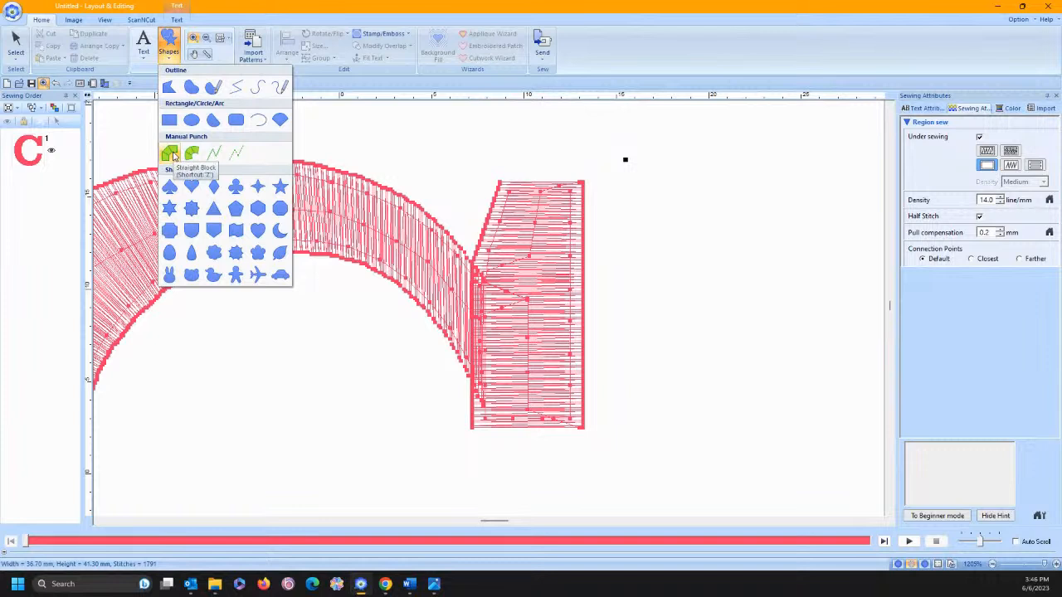
left_click(170, 153)
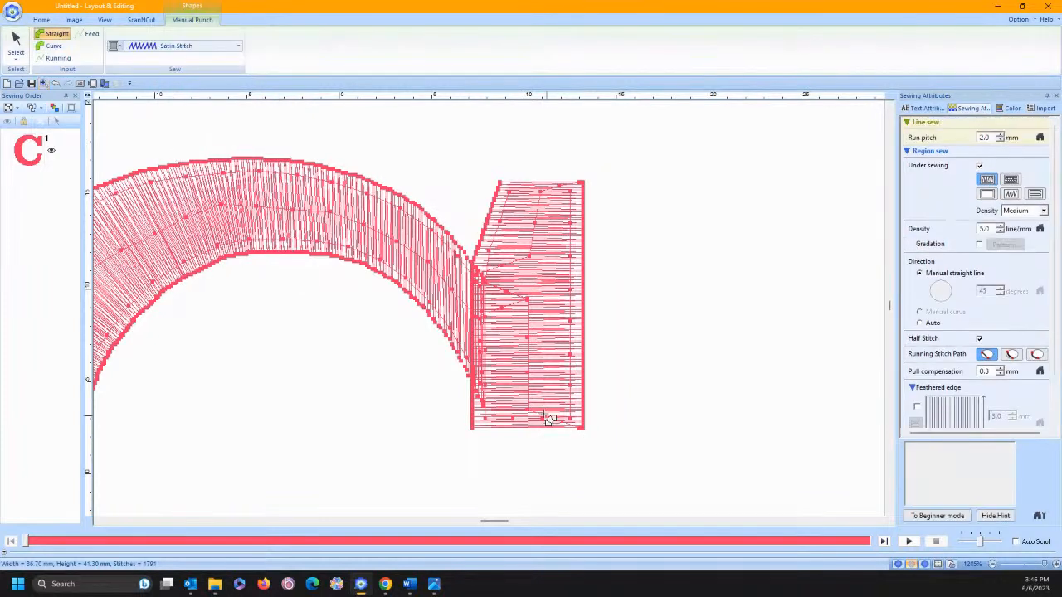
left_click(479, 381)
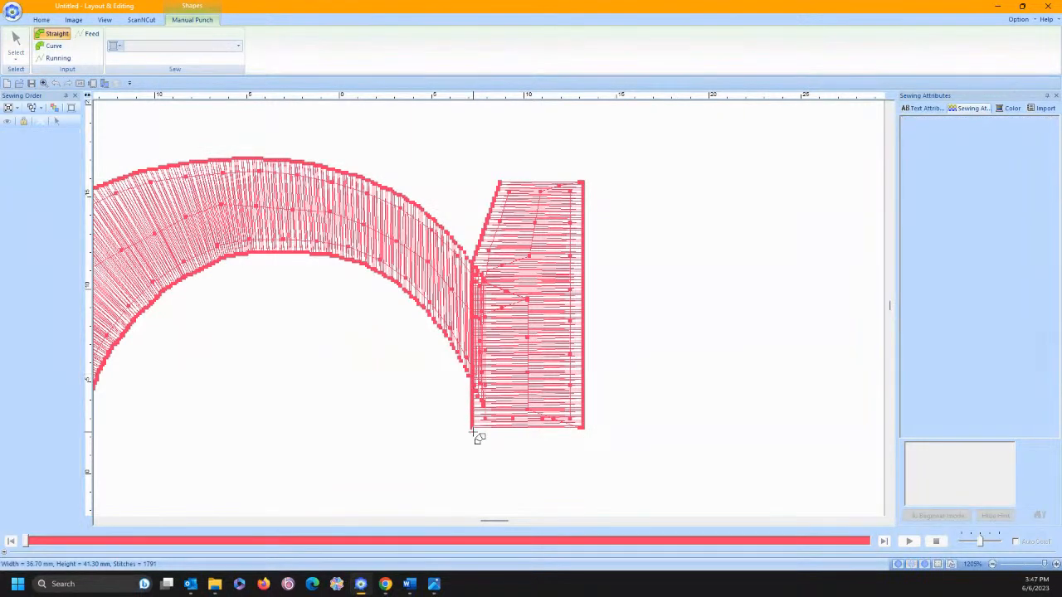
left_click(472, 430)
left_click(589, 440)
left_click(15, 43)
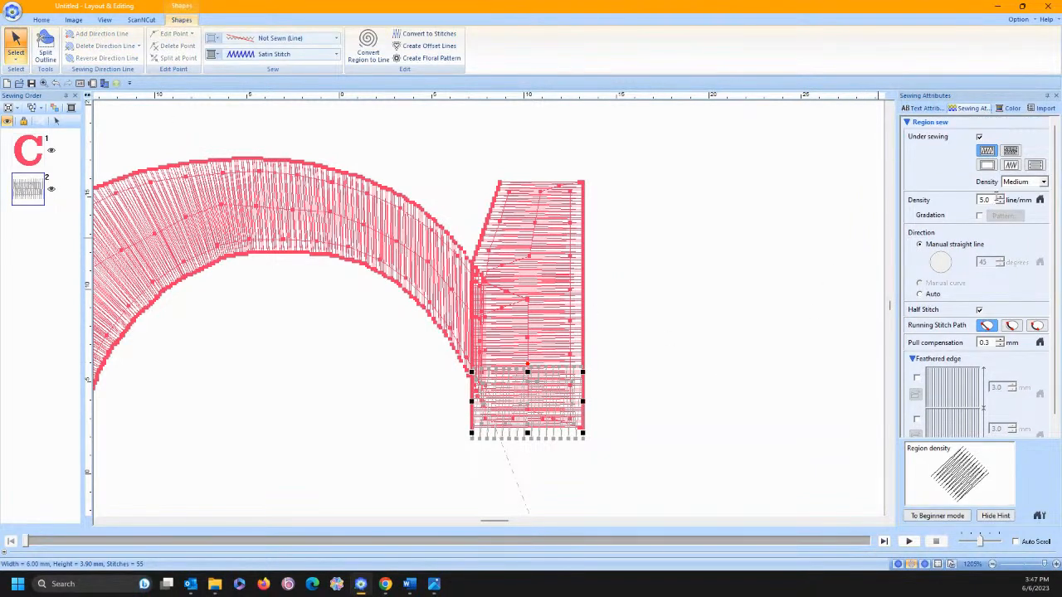
Set the block's density to 14.0 line/mm and switch its under sewing to the rectangular outline type.
left_click(1001, 197)
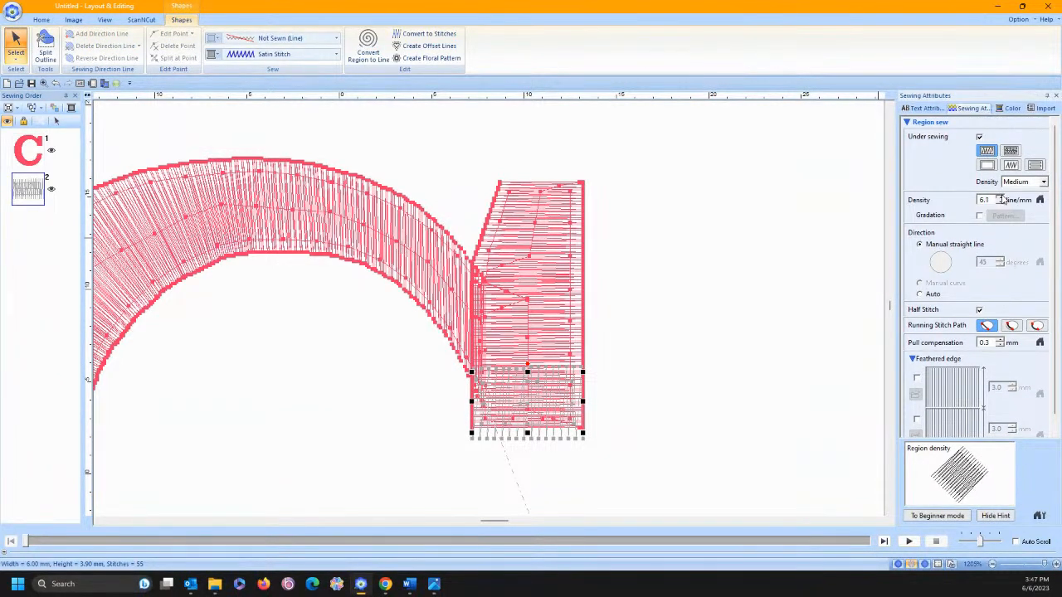
left_click_drag(1001, 199, 1001, 199)
left_click(988, 164)
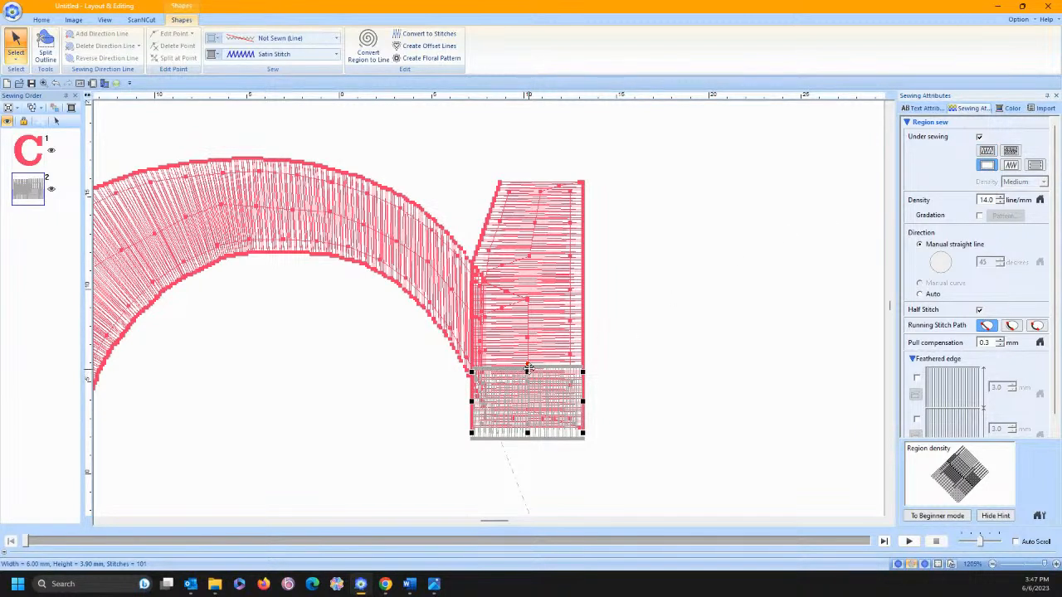
Reduce the block's height to 2.50 mm by moving its upper and lower edges inward.
left_click_drag(527, 372, 528, 392)
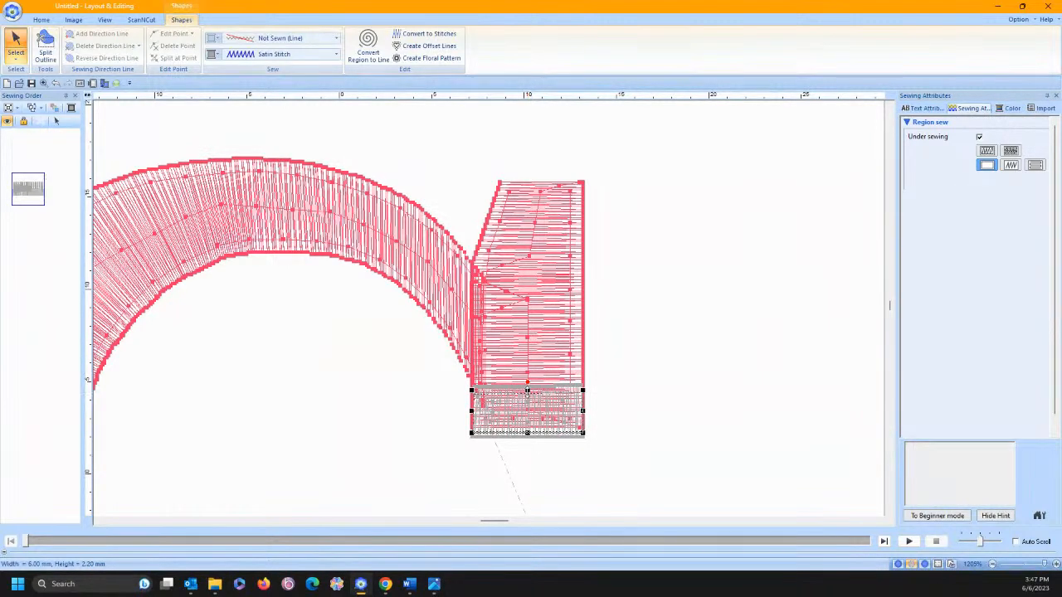
left_click_drag(528, 432, 528, 429)
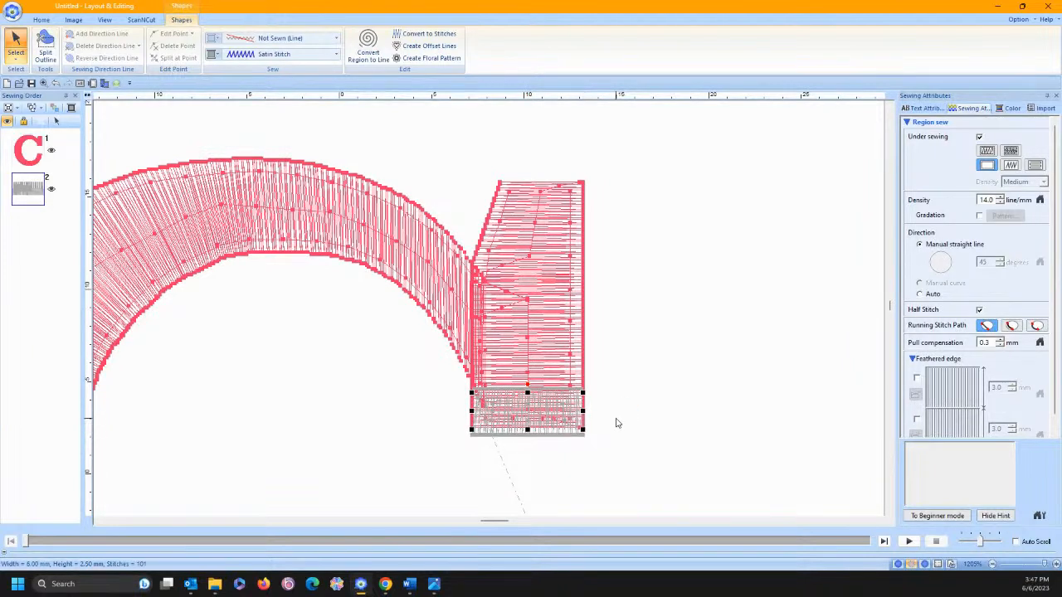
Draw a second manual punch straight block, about 4.8 by 2.8 mm, over the slanted upper end of the serif.
left_click(41, 20)
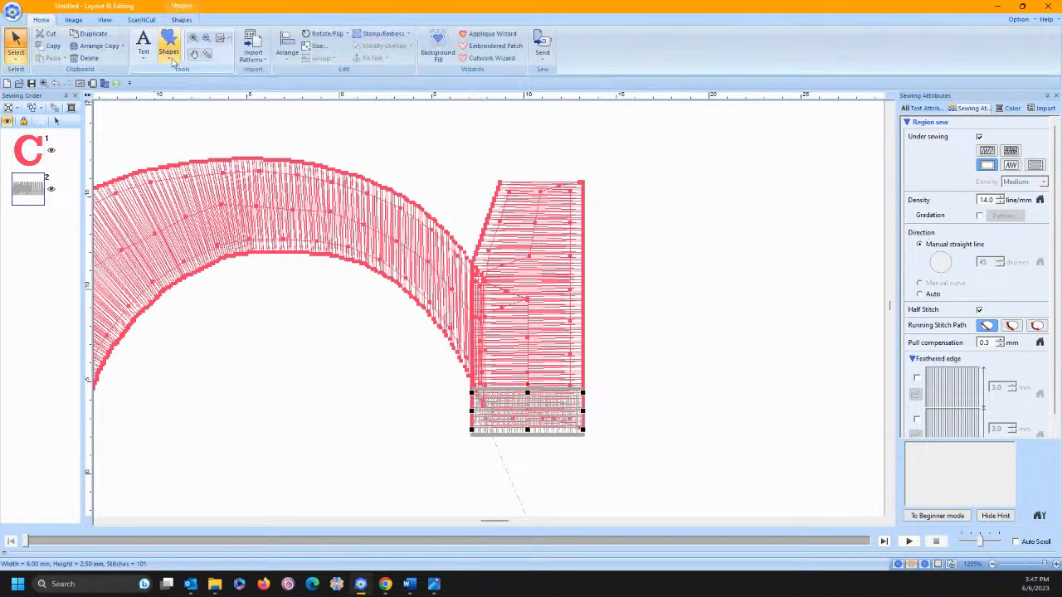
left_click(169, 60)
left_click(170, 152)
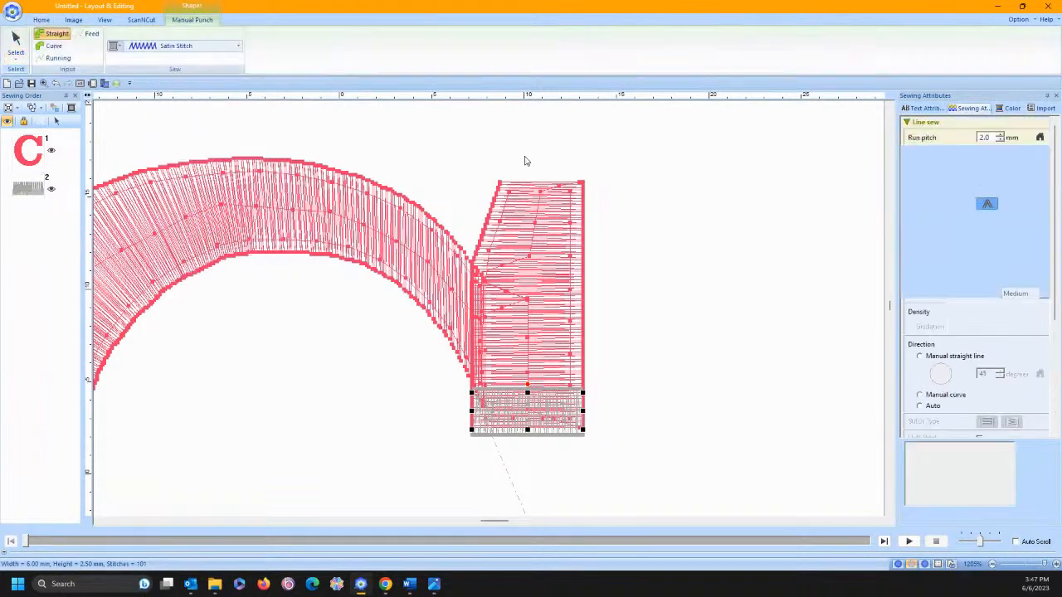
left_click(492, 215)
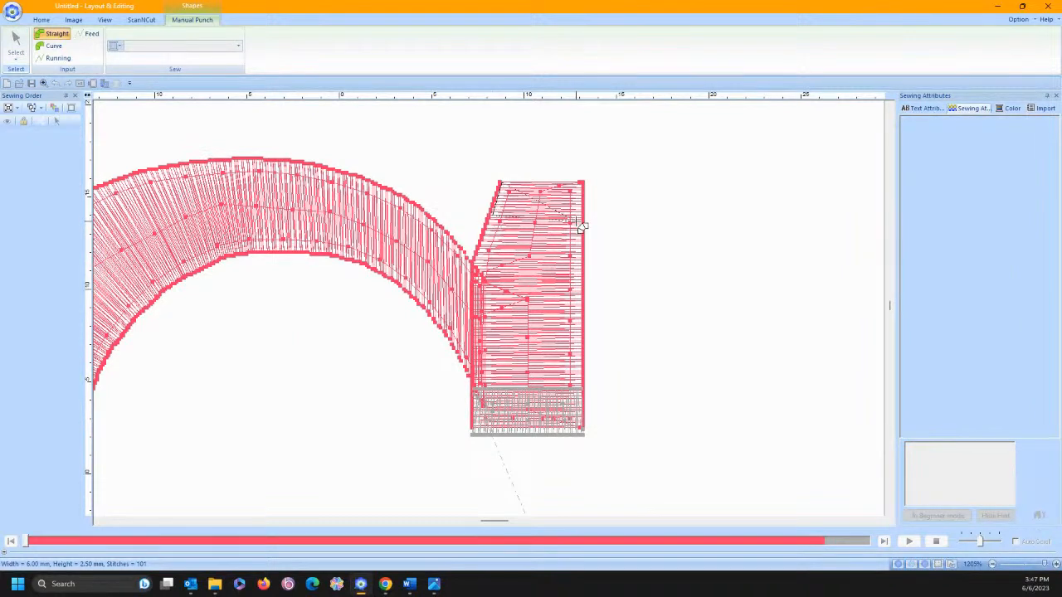
left_click(582, 183)
double_click(586, 225)
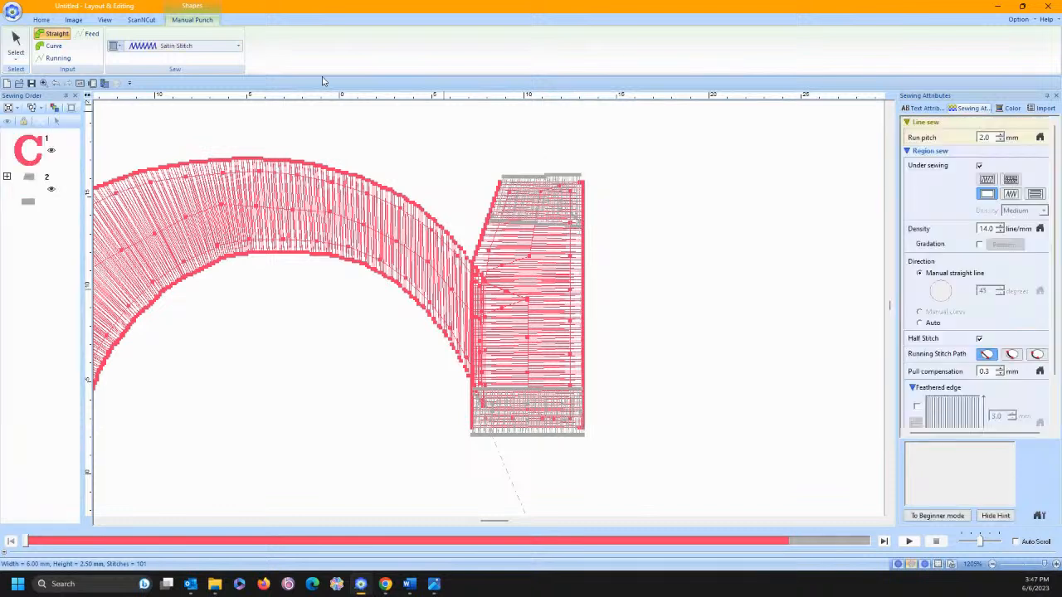
left_click(15, 42)
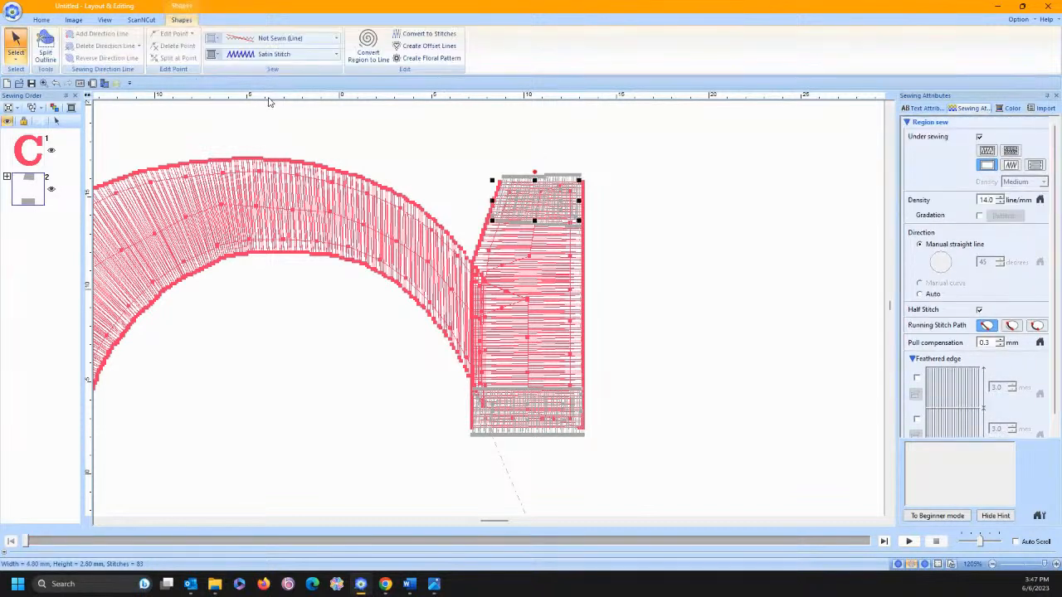
Adjust the second block's two outer corner points to fit the serif's top and straight outer side.
left_click(18, 64)
left_click(39, 88)
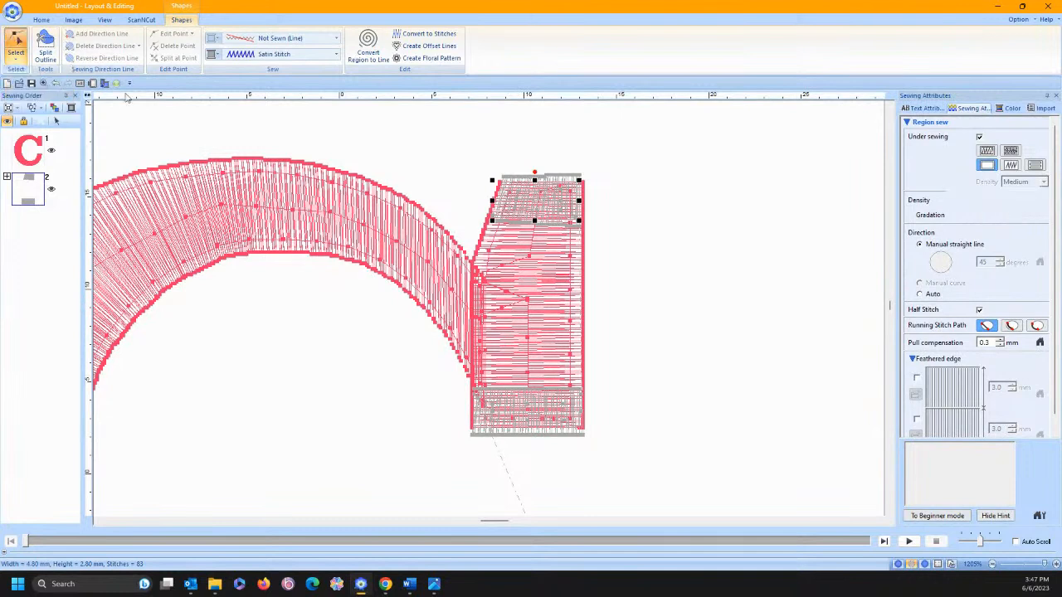
left_click(579, 181)
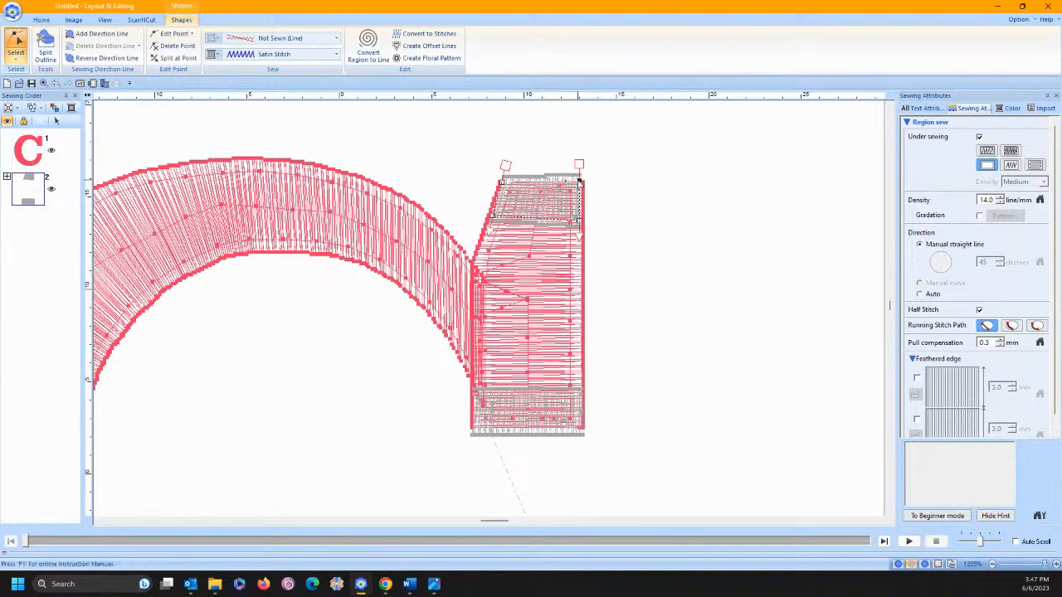
left_click_drag(579, 182, 578, 182)
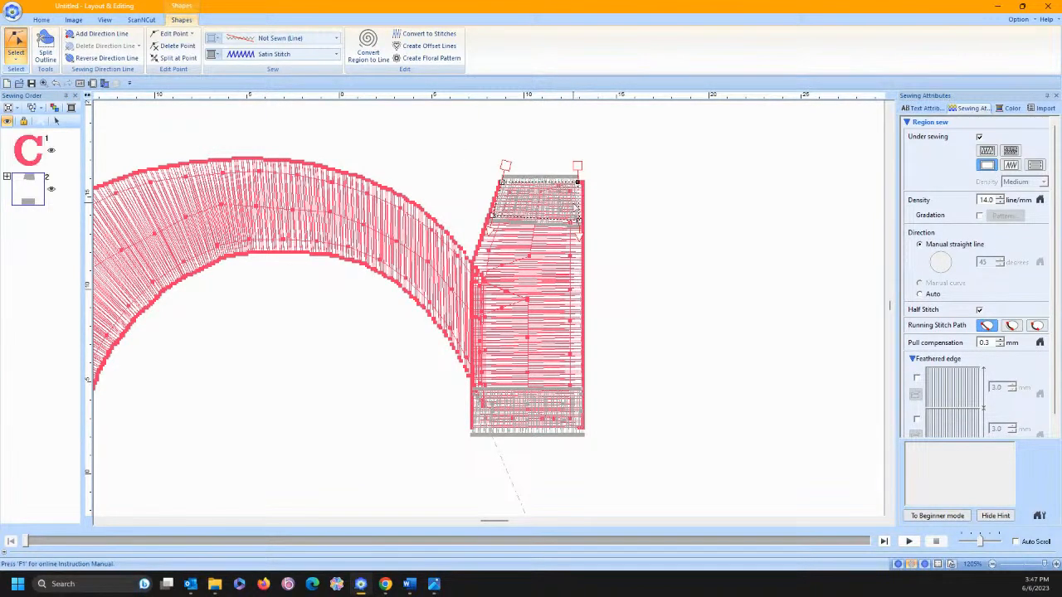
left_click(579, 226)
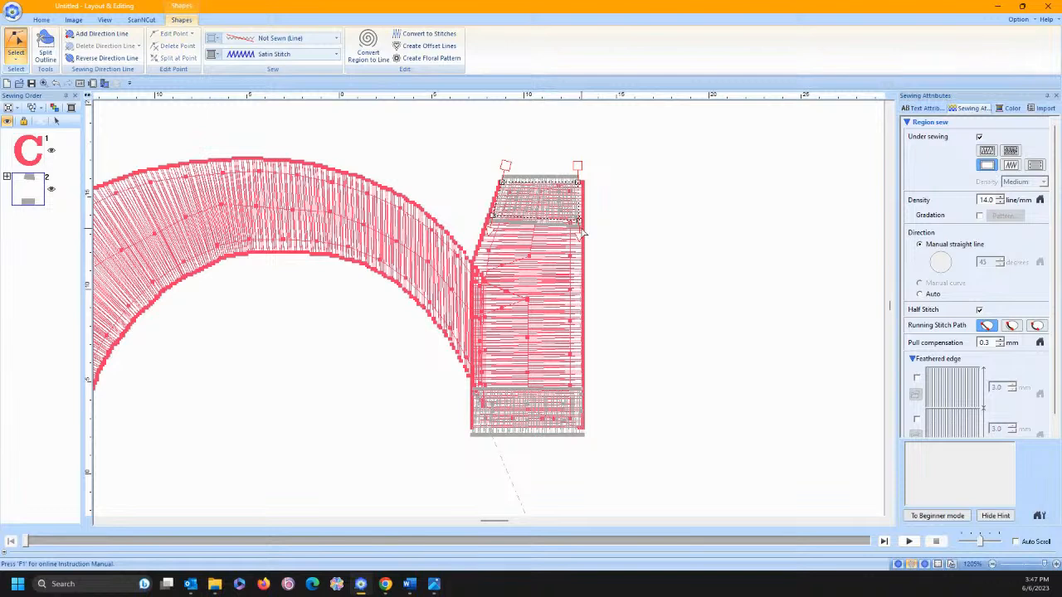
left_click(578, 223)
left_click_drag(580, 222, 579, 219)
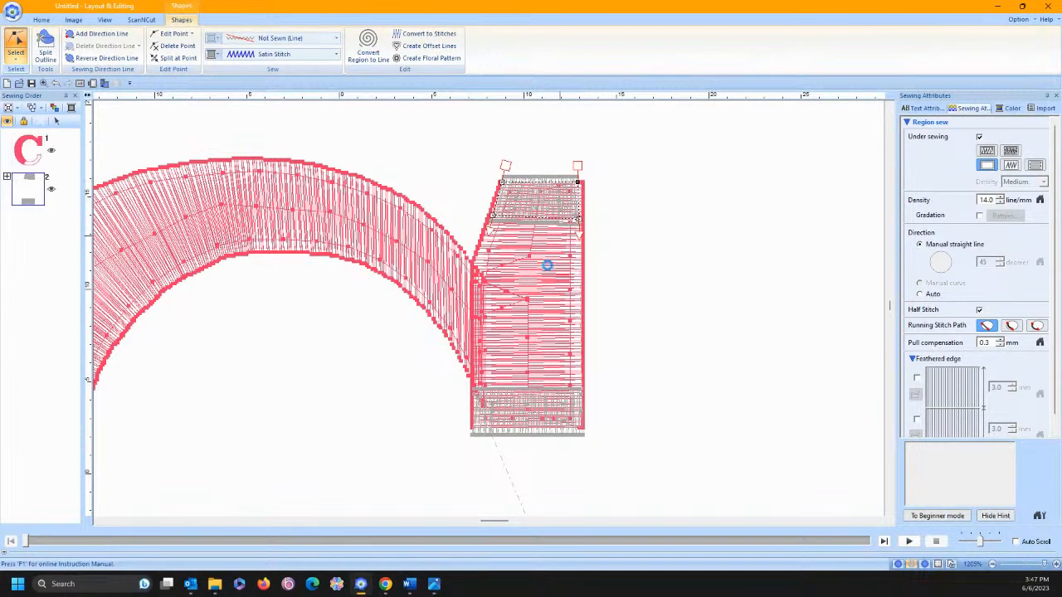
Try to draw a manual punch straight block over the end of the C's lower arm.
scroll(379, 232, "down", 5)
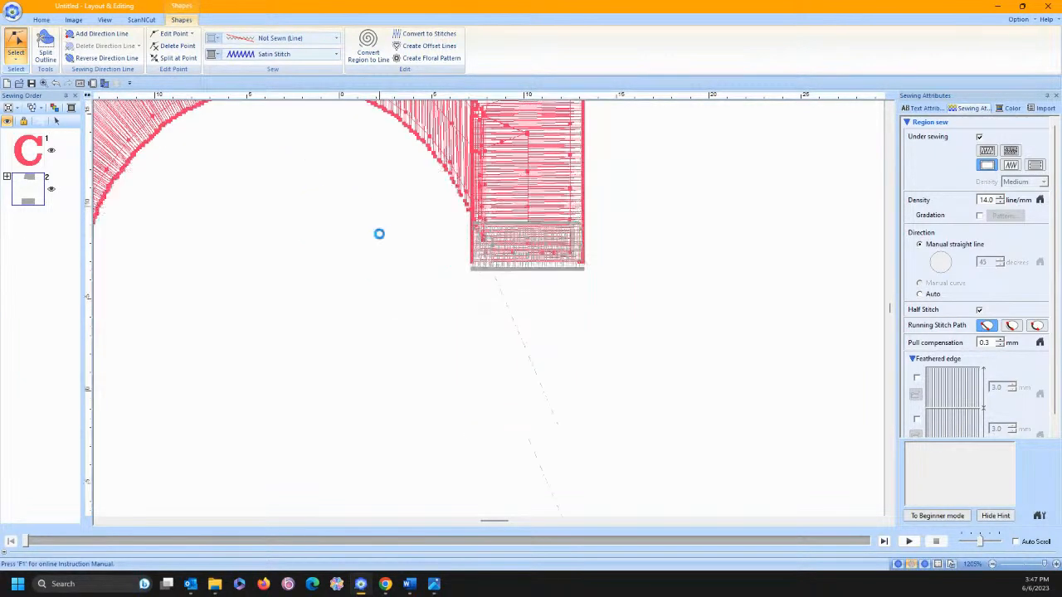
left_click(40, 19)
left_click(168, 43)
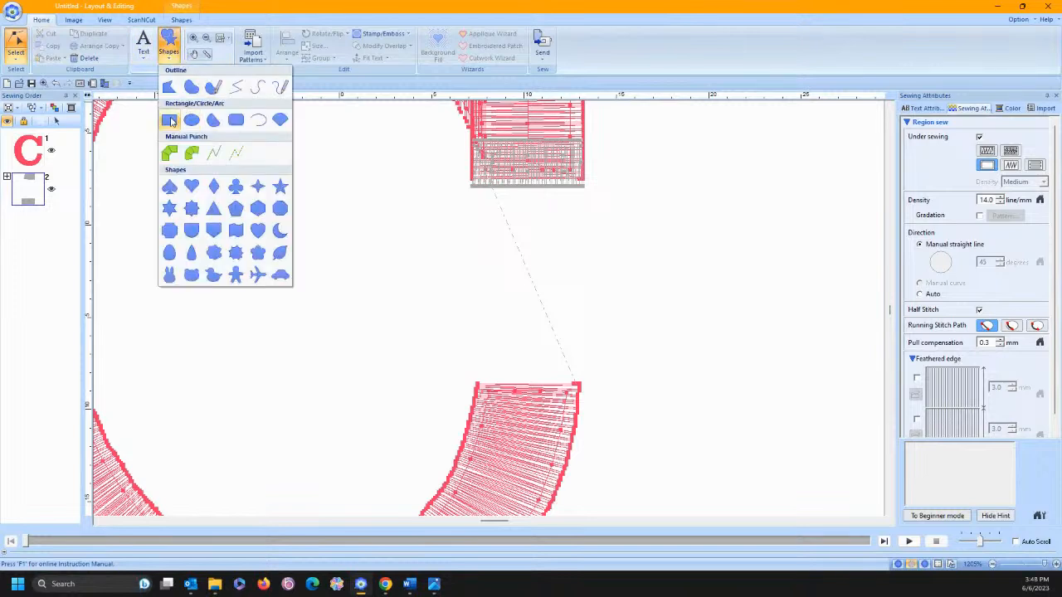
left_click(169, 152)
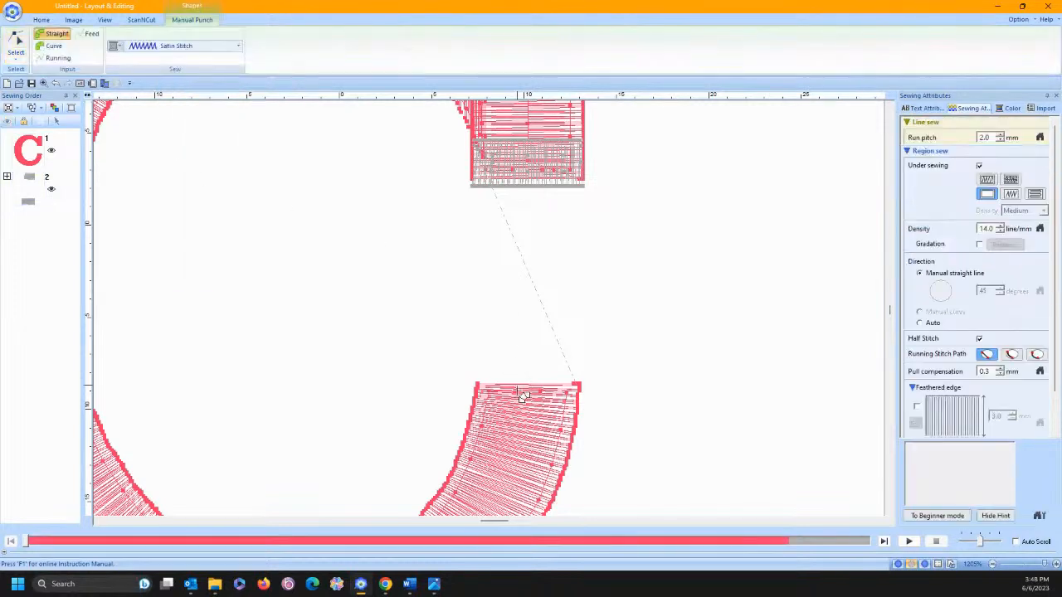
left_click(477, 406)
left_click(482, 382)
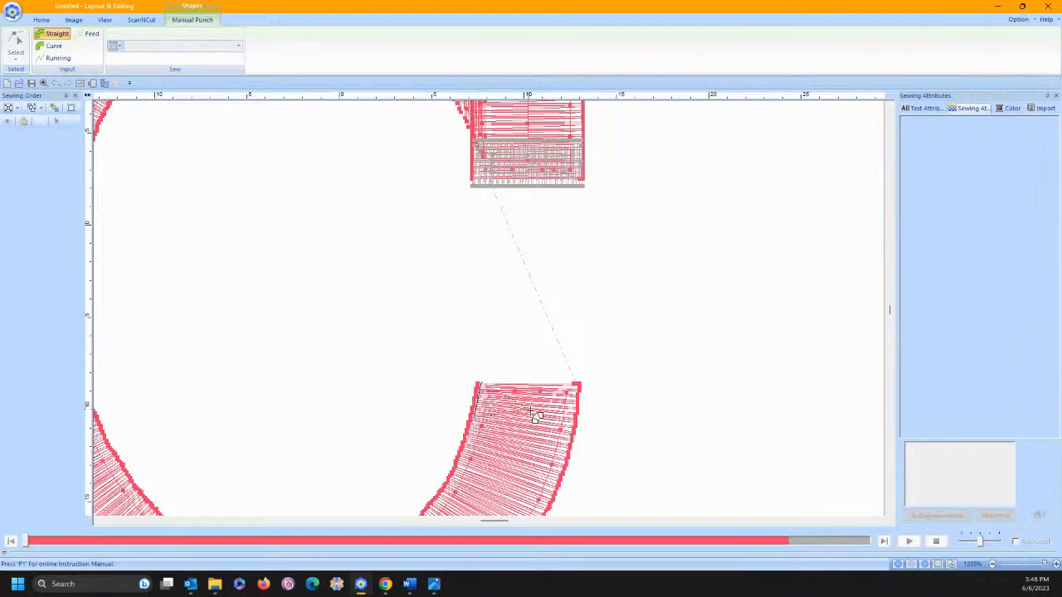
left_click(575, 425)
left_click(581, 385)
left_click(573, 429)
left_click(581, 388)
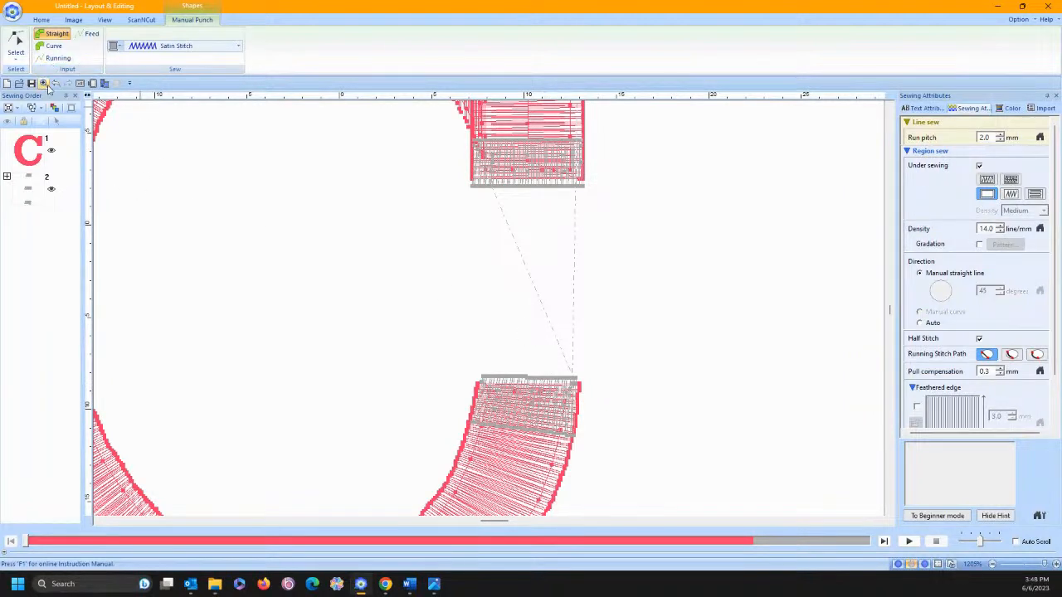
Redraw the straight block over the end of the C's lower arm, following the arm's edges.
left_click(480, 384)
left_click(480, 427)
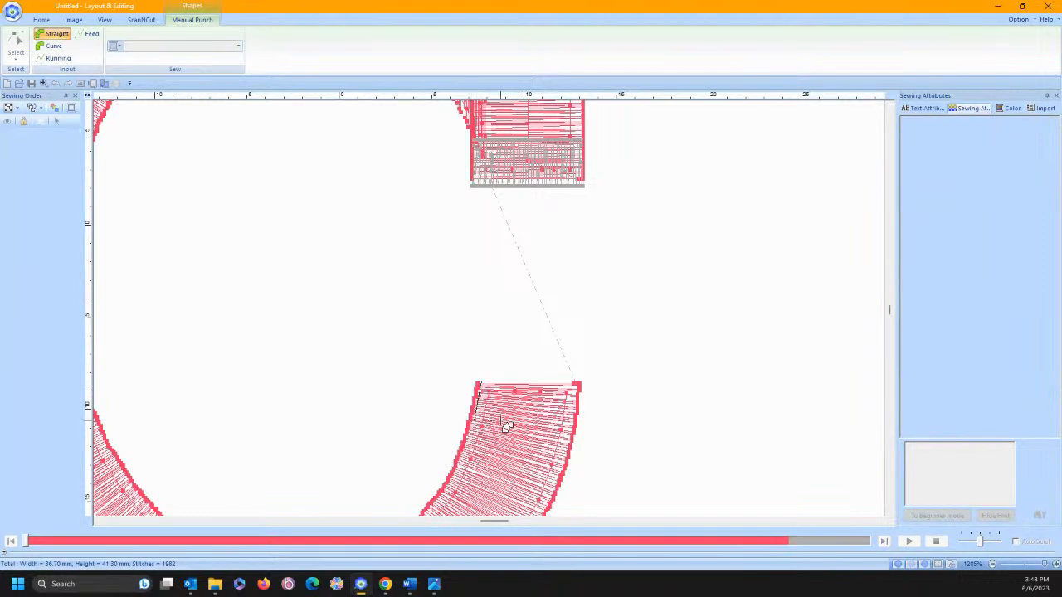
left_click(574, 431)
left_click(575, 383)
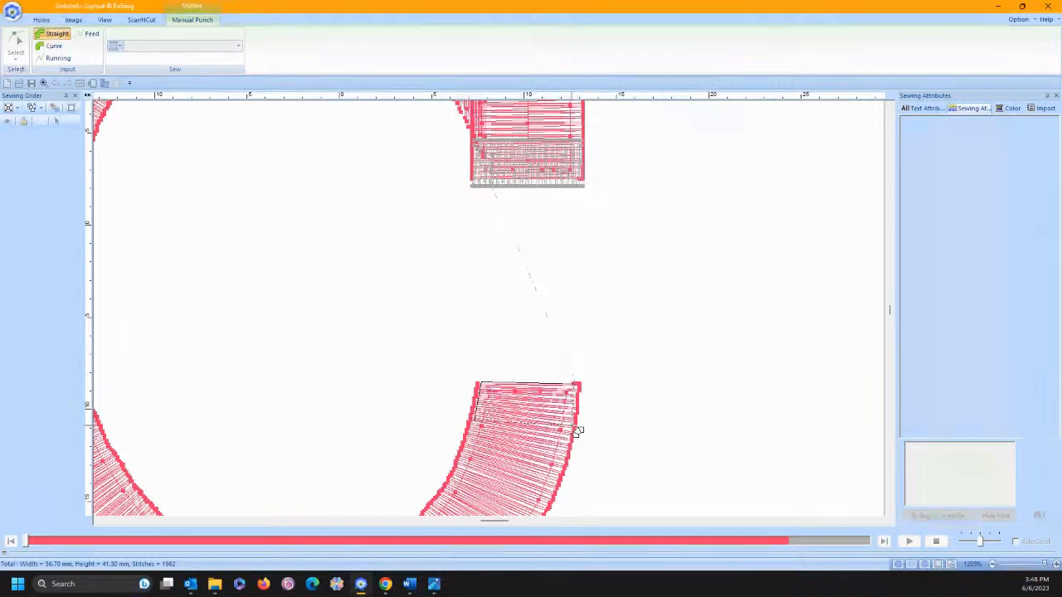
double_click(573, 426)
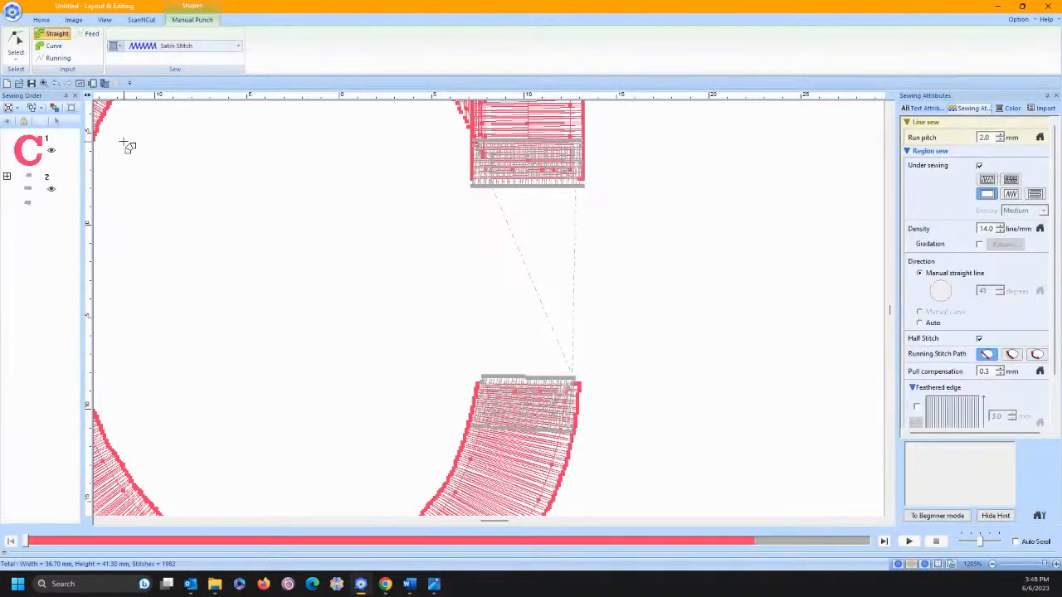
Adjust the two upper corner points of the lower-arm block to follow the end of the C.
left_click(15, 48)
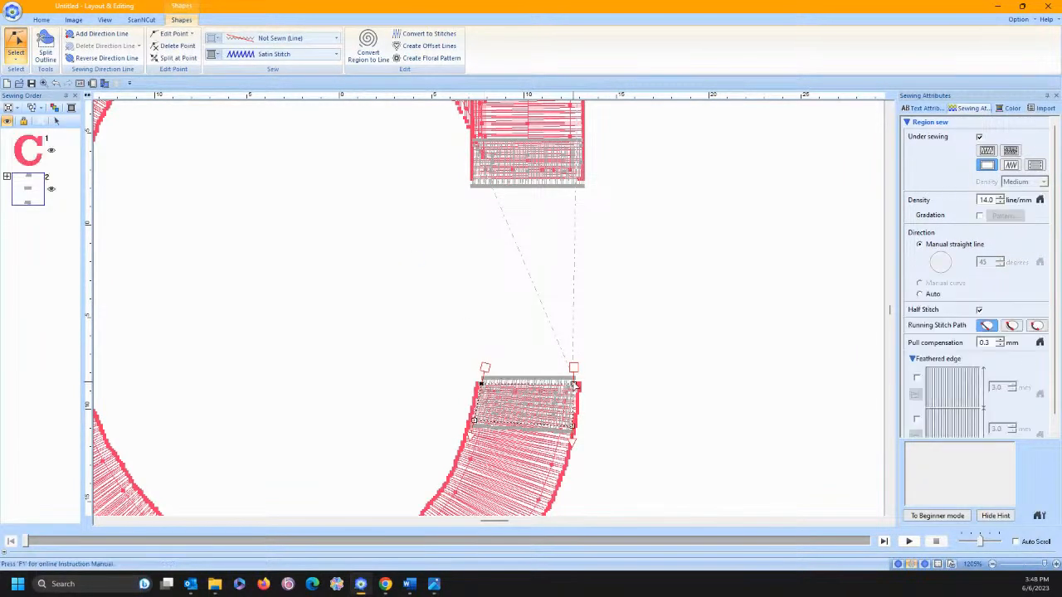
left_click_drag(573, 385, 572, 387)
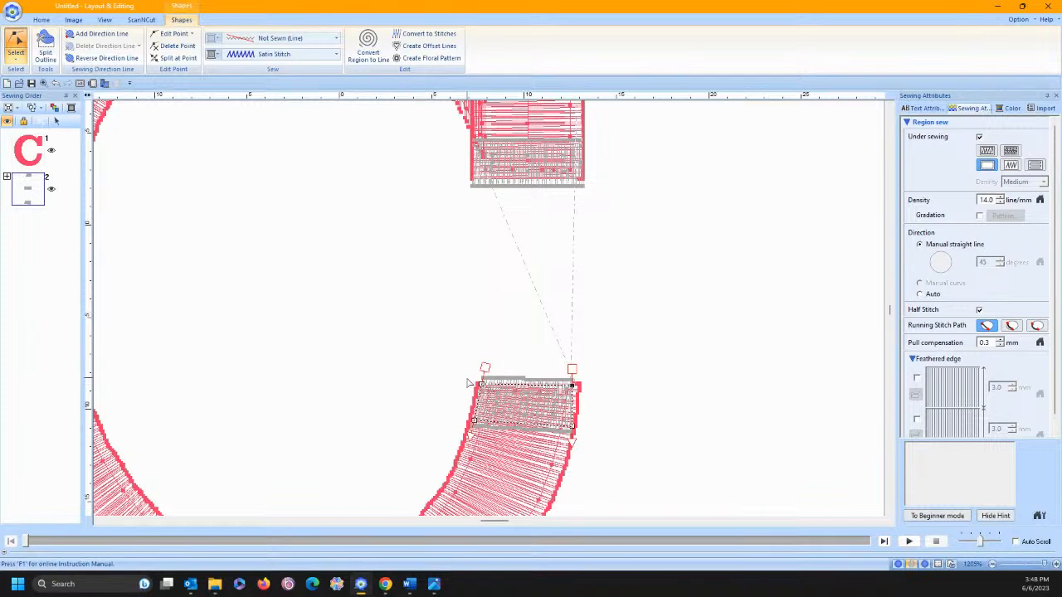
left_click_drag(481, 386, 480, 388)
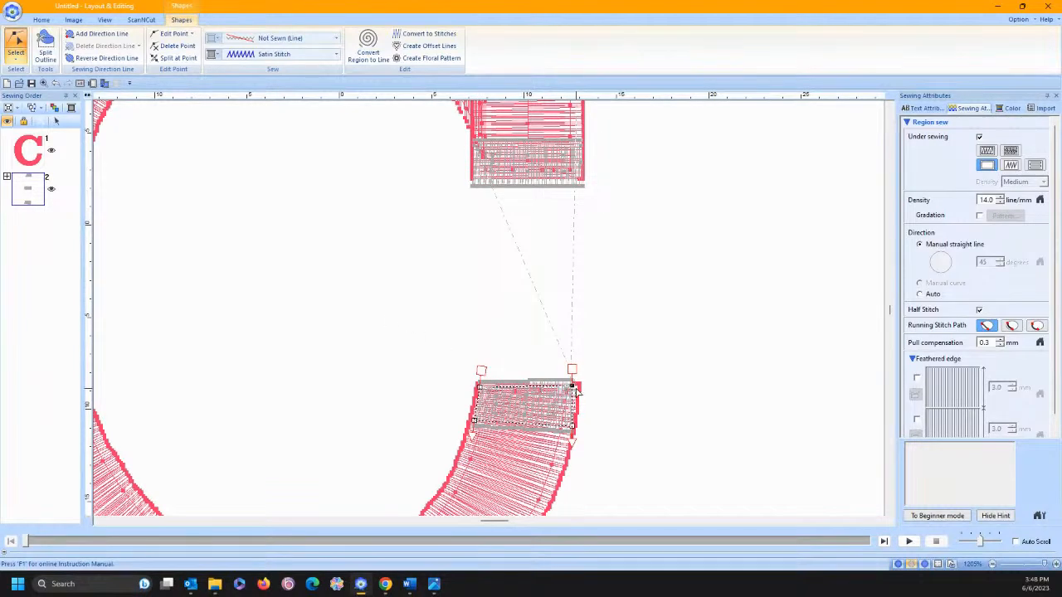
left_click_drag(576, 391, 580, 393)
left_click_drag(481, 389, 480, 388)
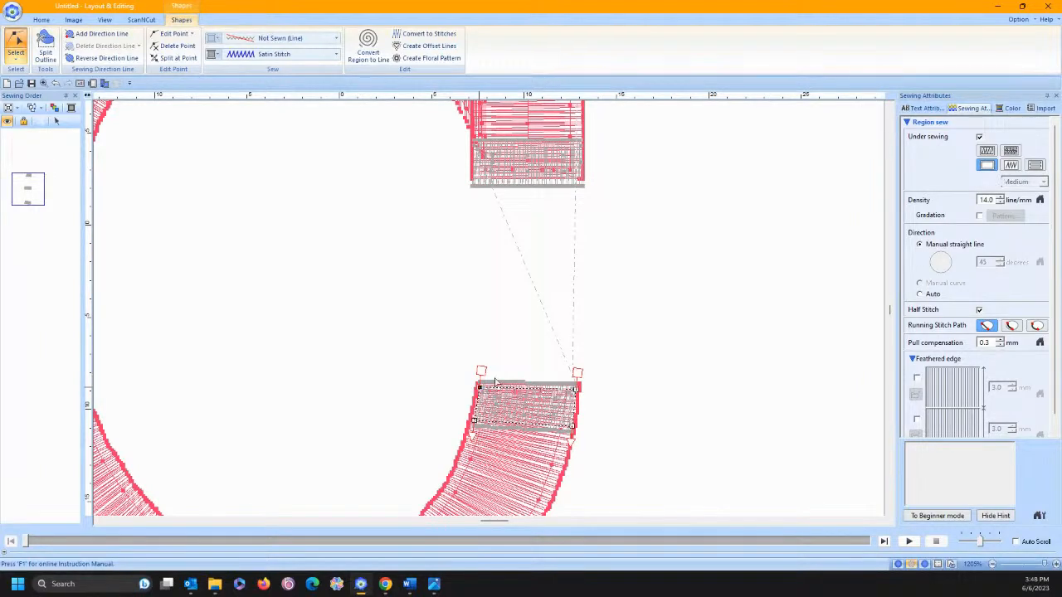
Set the pull compensation to 0.0 mm for the straight blocks at the lower and upper ends of the C's serif.
left_click(486, 183)
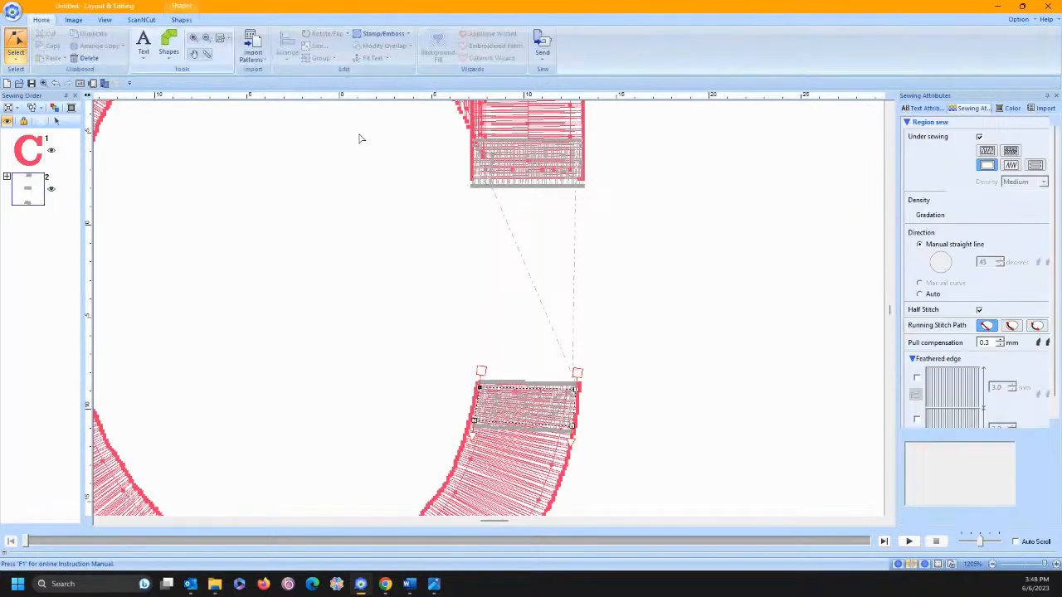
left_click(16, 56)
left_click(15, 85)
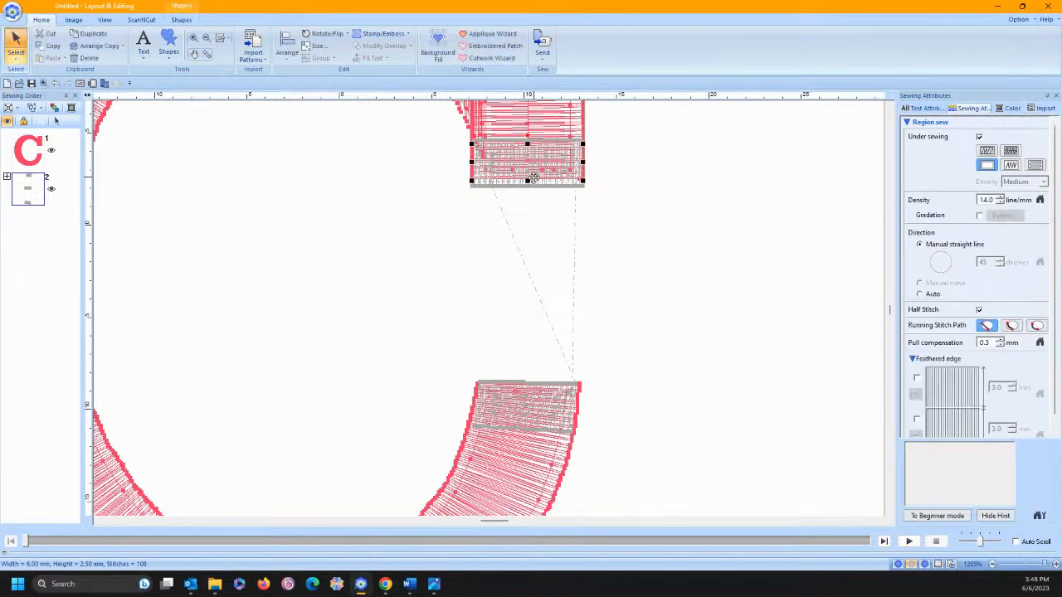
left_click_drag(530, 181, 534, 185)
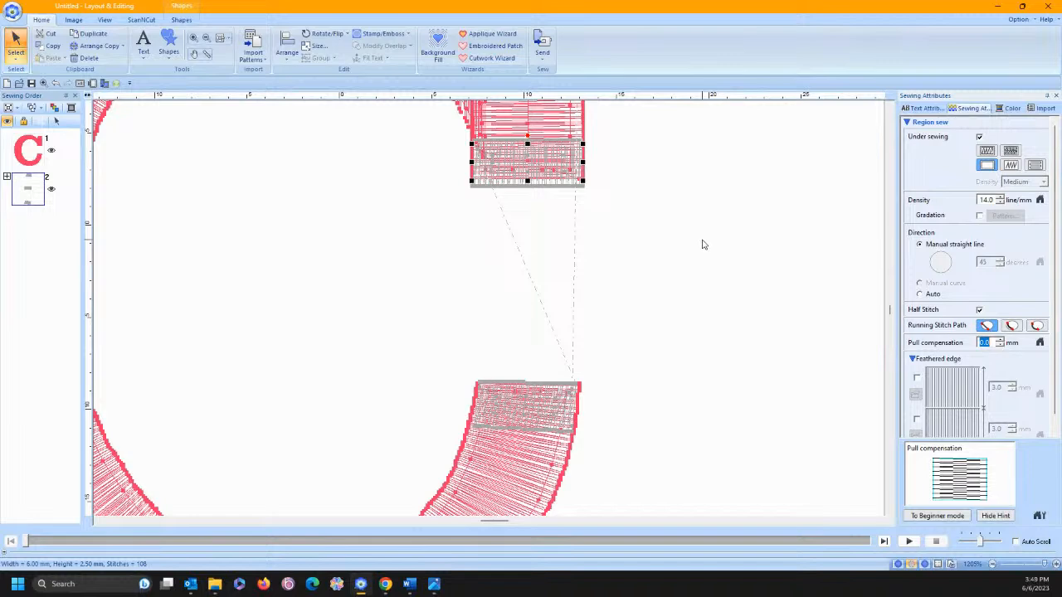
scroll(585, 201, "up", 2)
left_click(544, 281)
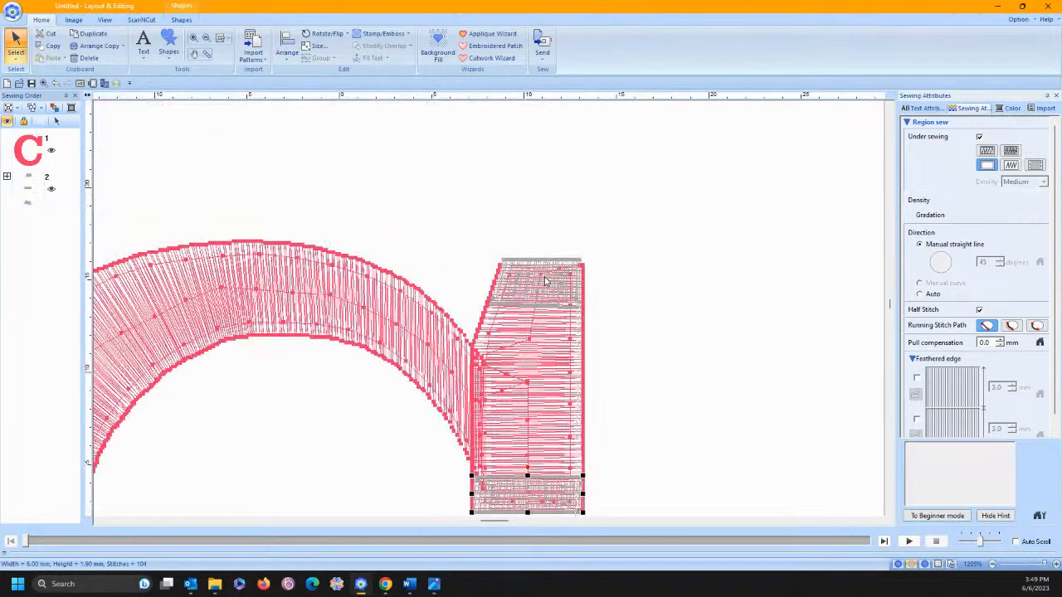
left_click(1002, 346)
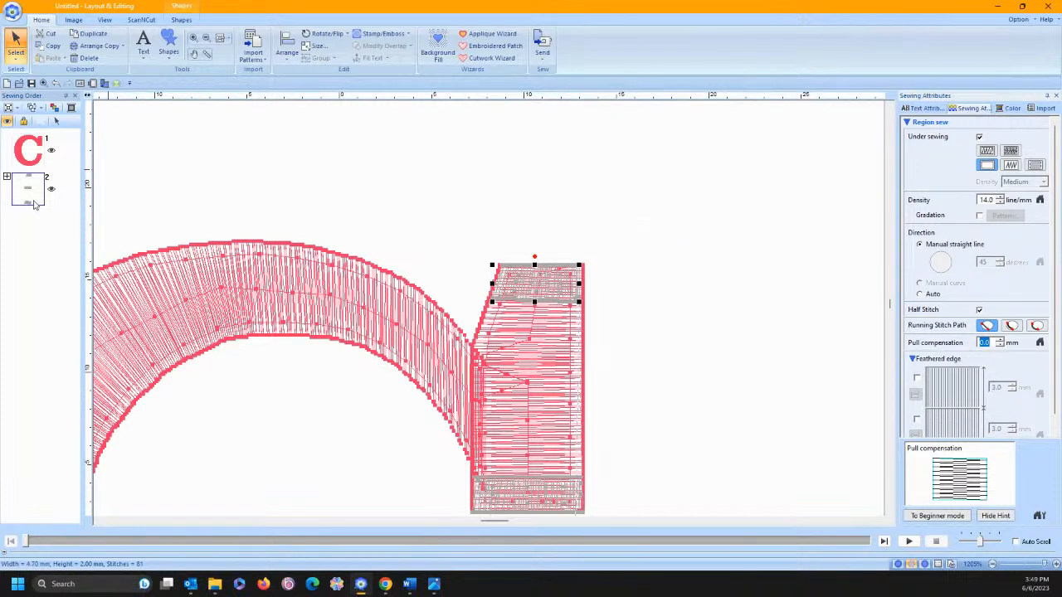
Move the straight blocks ahead of the C in the sewing order and recolor them with the C's thread color.
left_click_drag(34, 204, 29, 137)
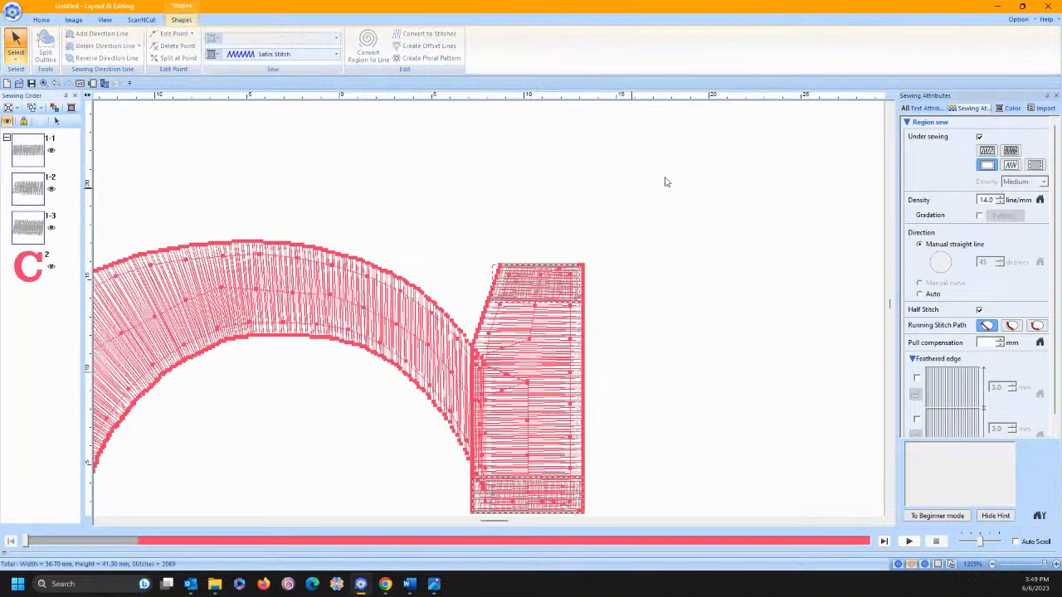
left_click(1011, 108)
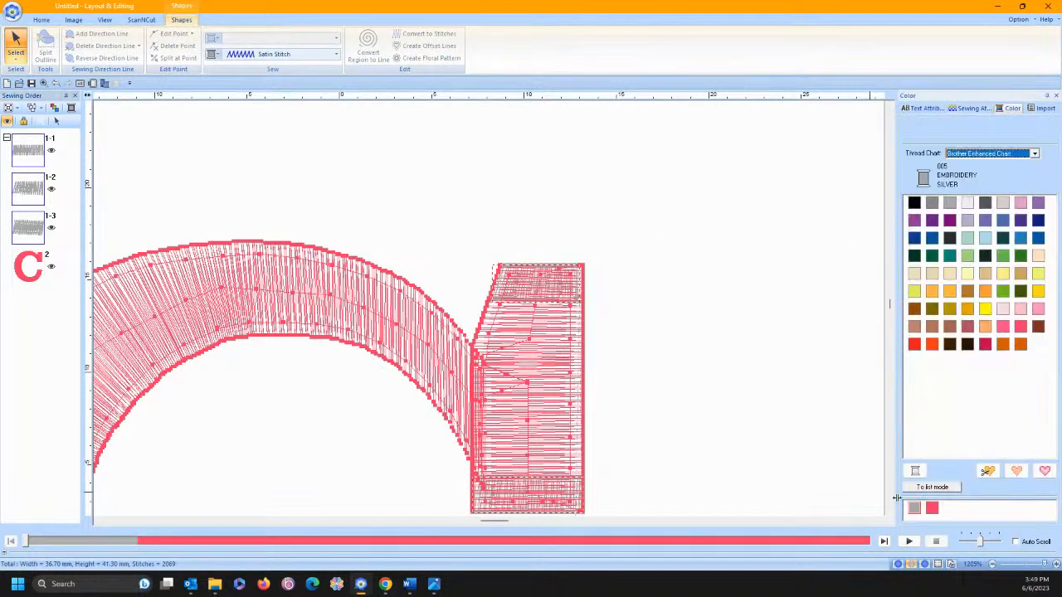
left_click(932, 508)
left_click(667, 310)
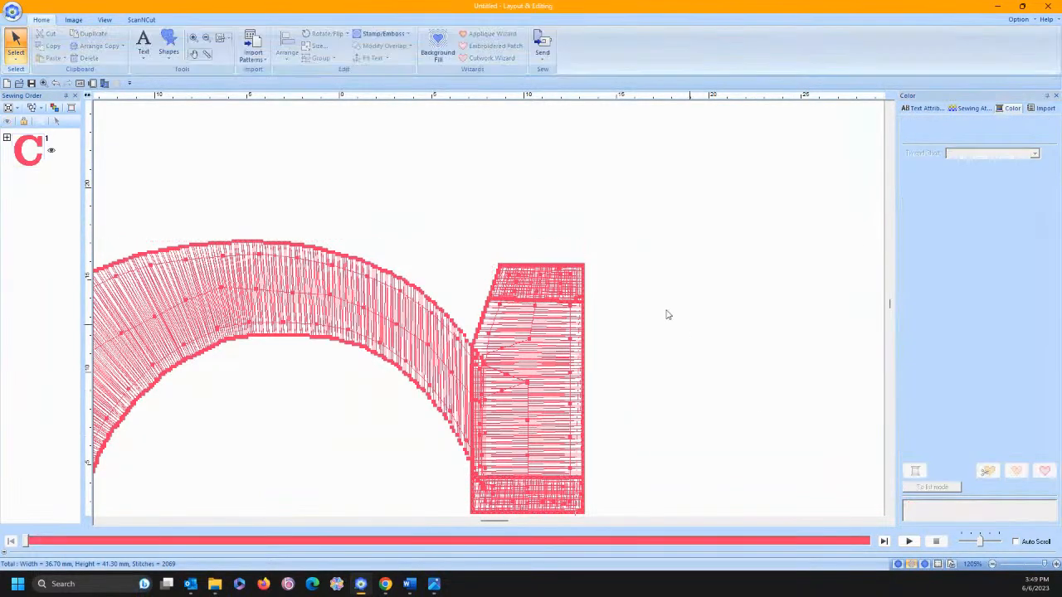
Delete the entire letter C design from the page.
left_click(93, 83)
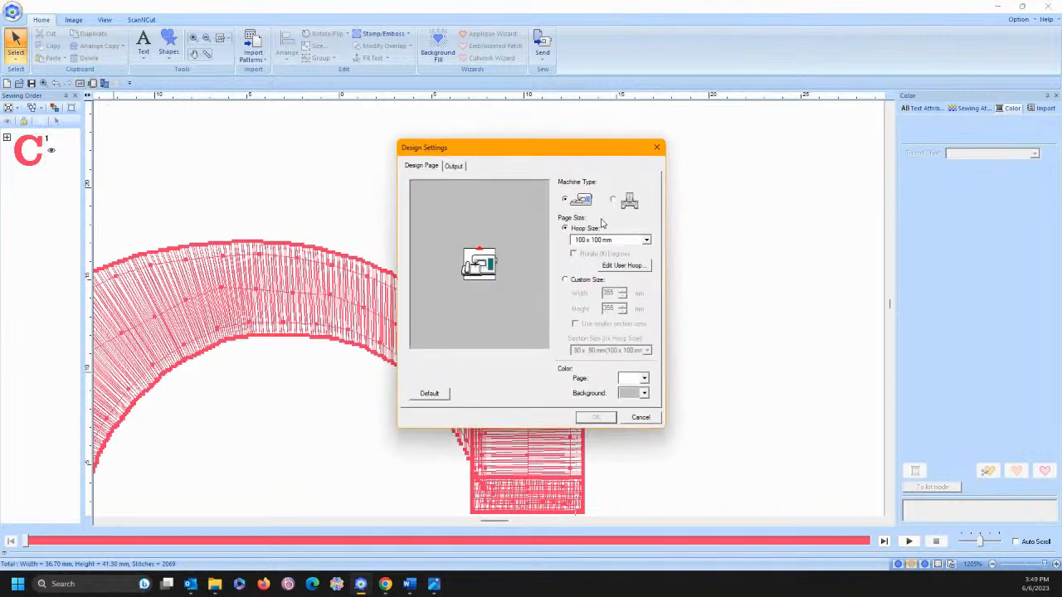
left_click(640, 419)
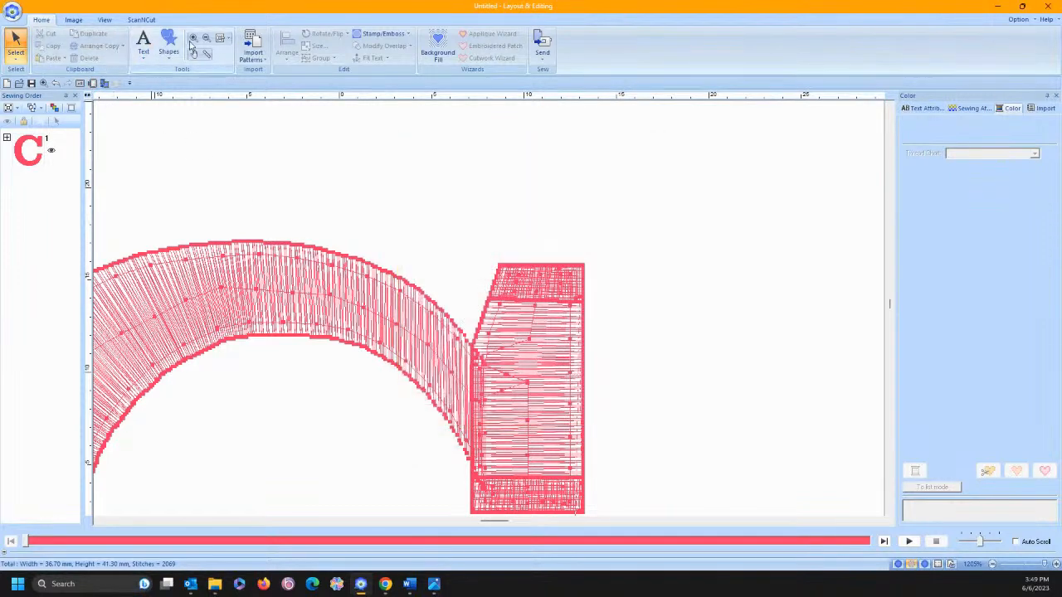
left_click(222, 38)
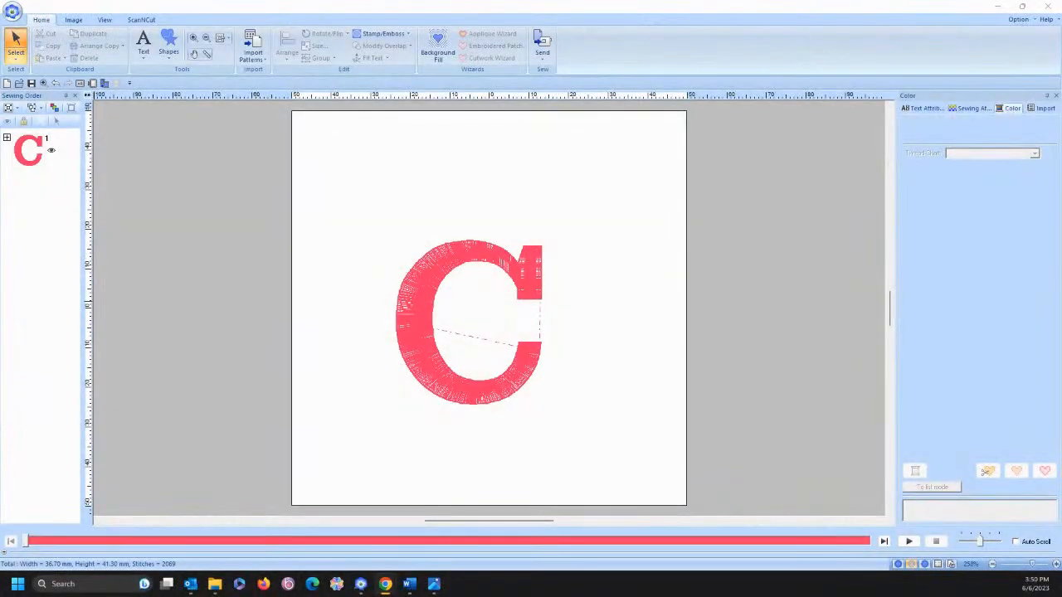
left_click_drag(361, 196, 579, 468)
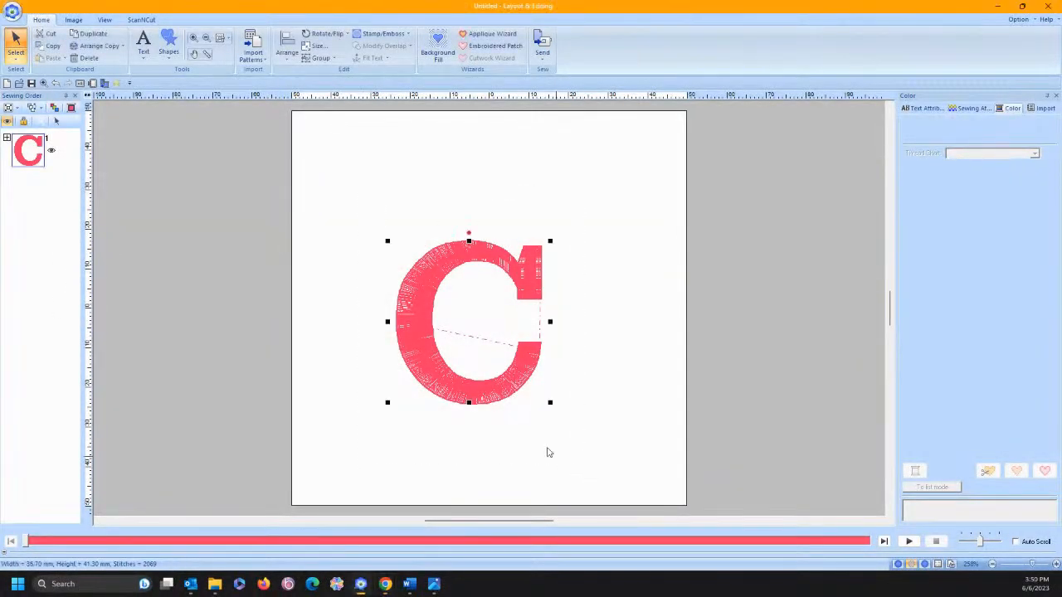
key("Delete")
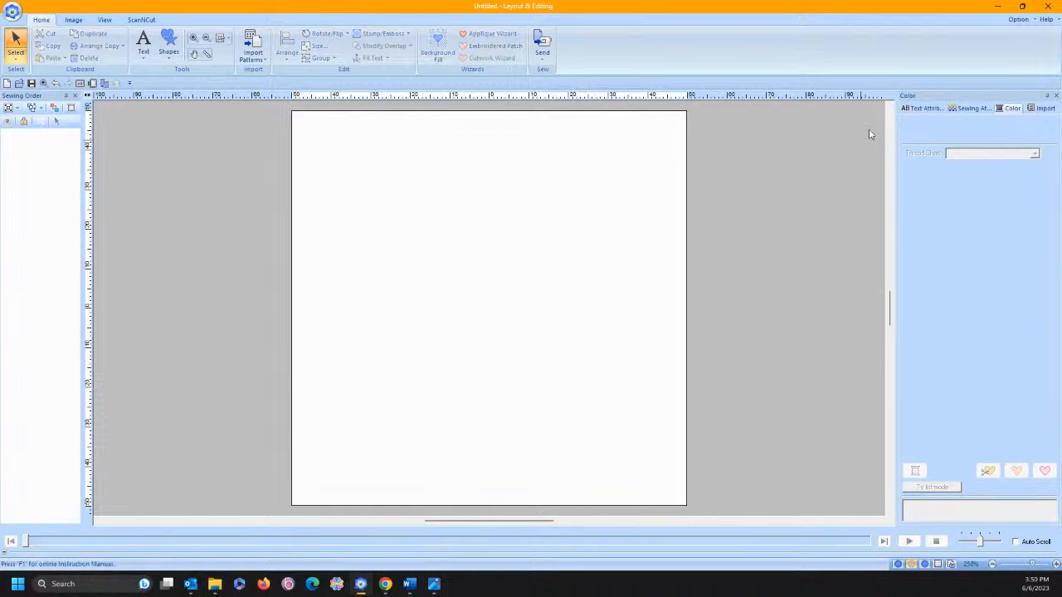
Import the OL_shell02.pes design from the Aquatic category of the Outline Shapes.
left_click(1041, 111)
left_click(971, 127)
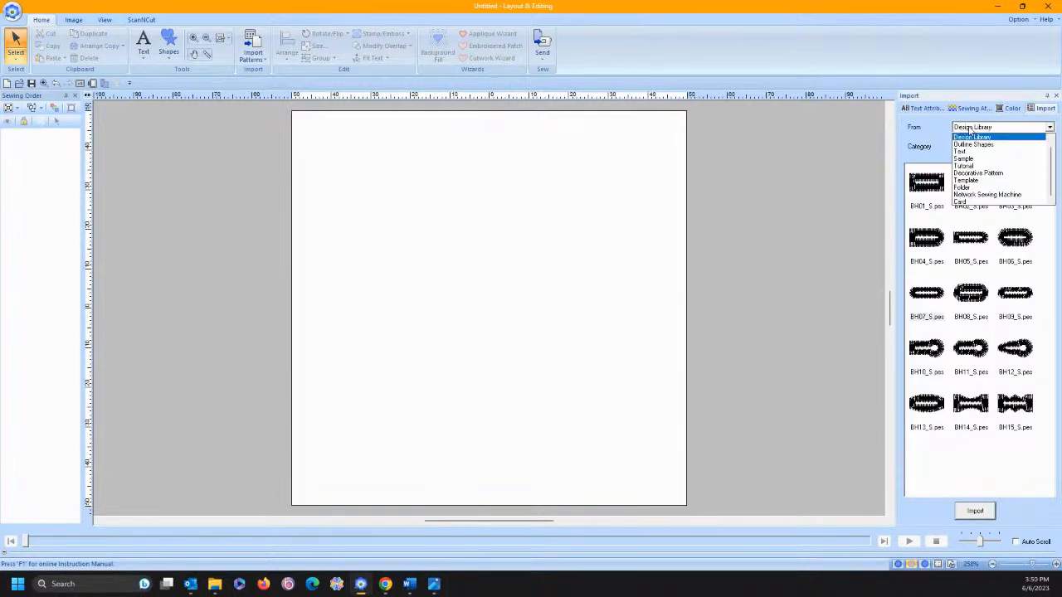
left_click(972, 145)
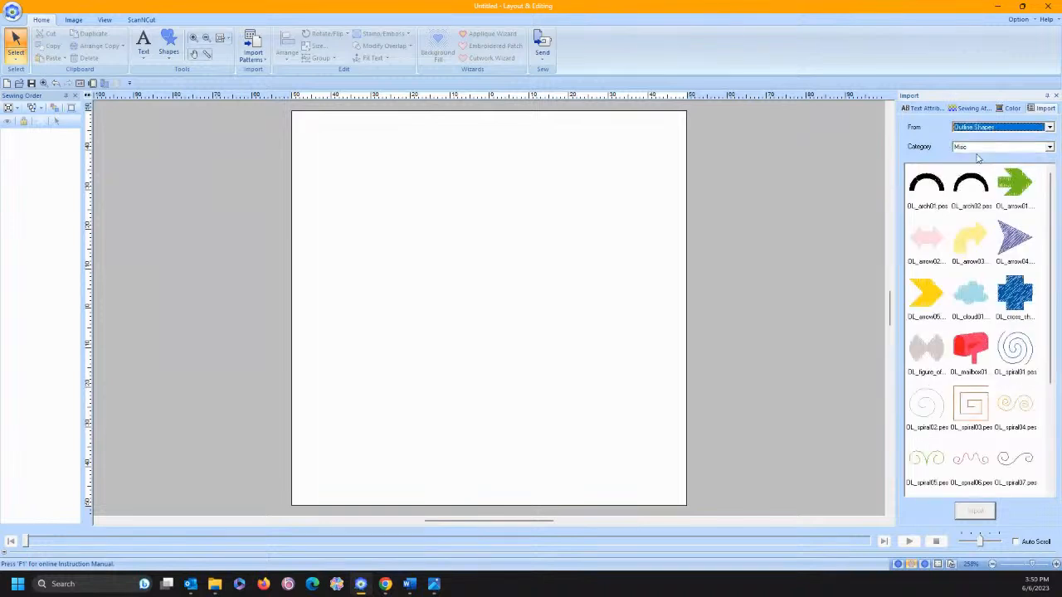
left_click(1010, 148)
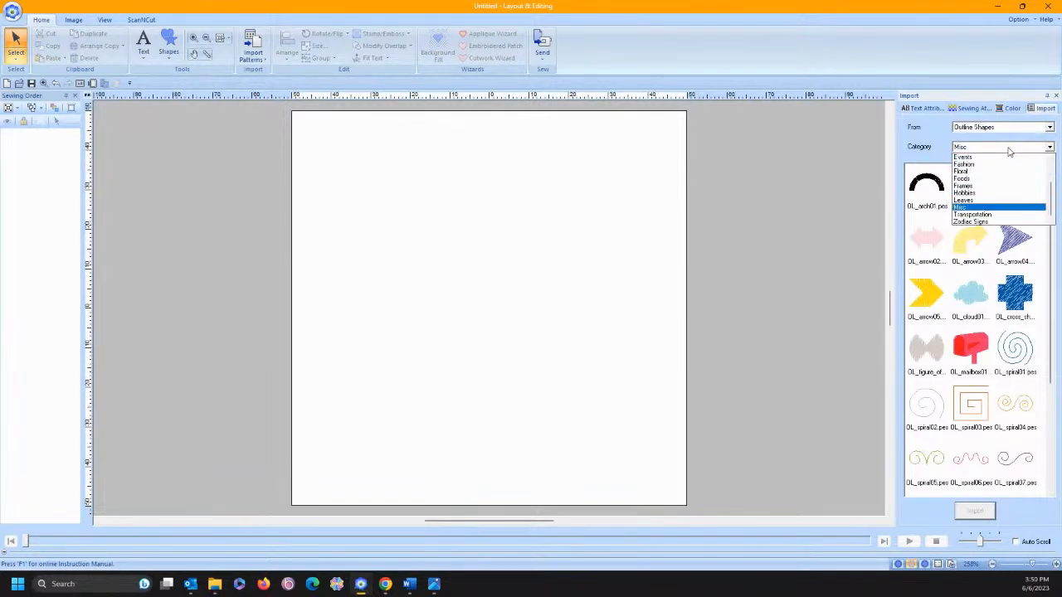
scroll(1010, 181, "up", 2)
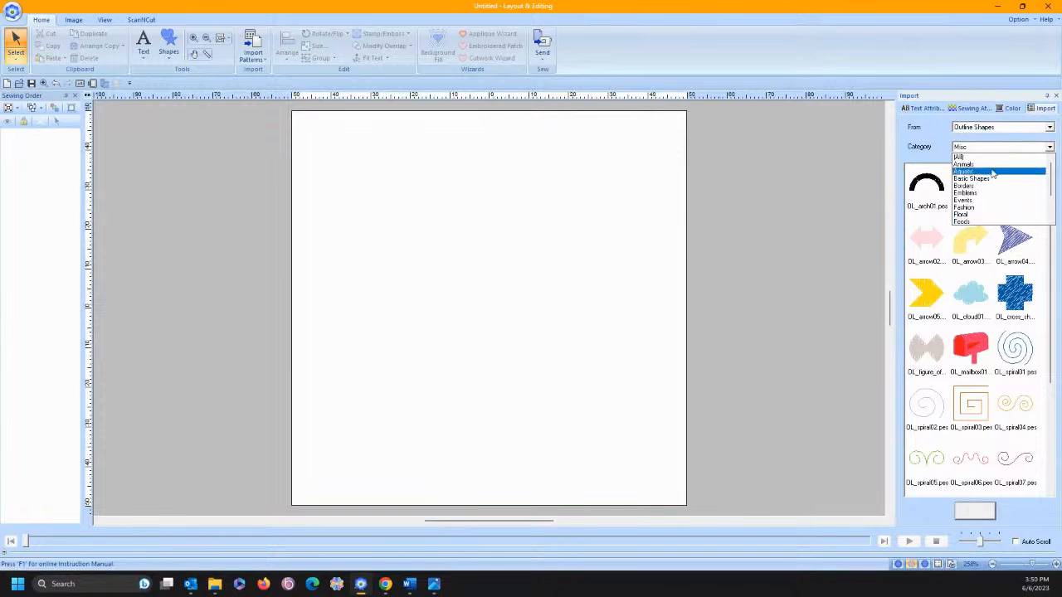
left_click(994, 171)
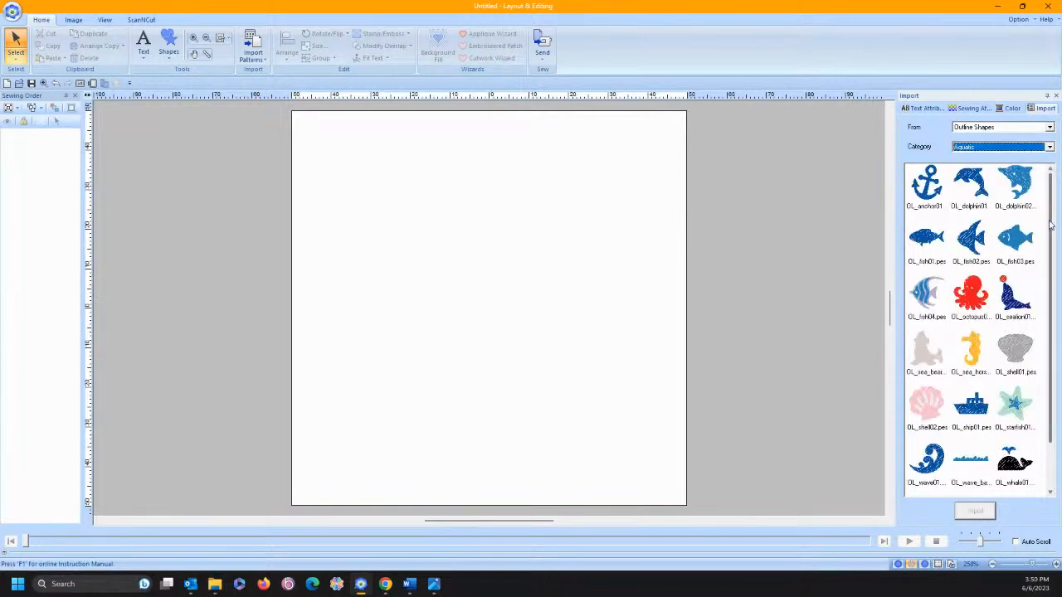
scroll(946, 327, "down", 1)
double_click(927, 362)
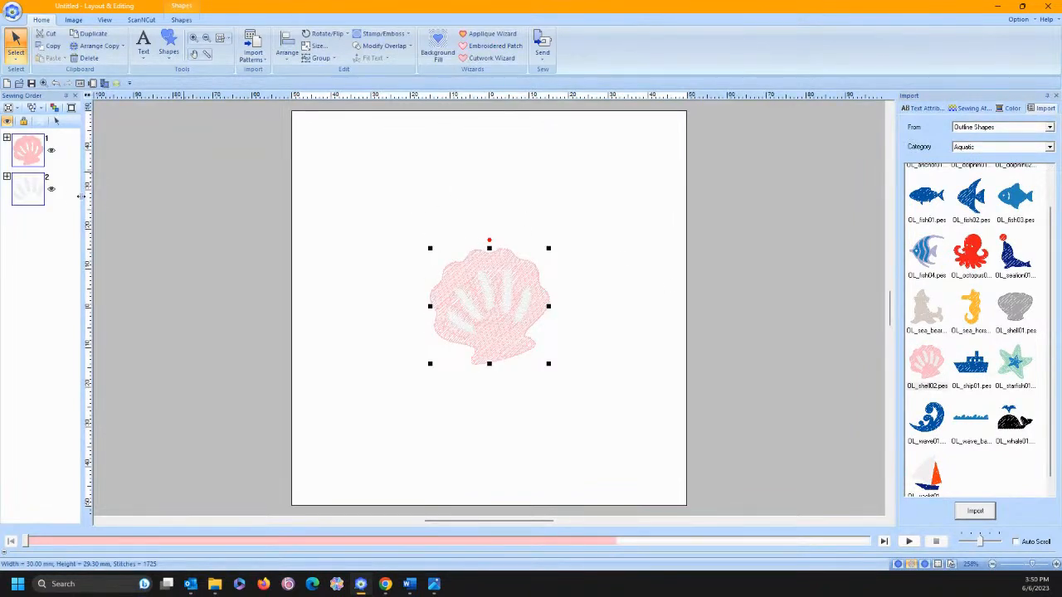
Recolor the shell's white ribs with the Lilac 612 embroidery thread.
left_click(25, 192)
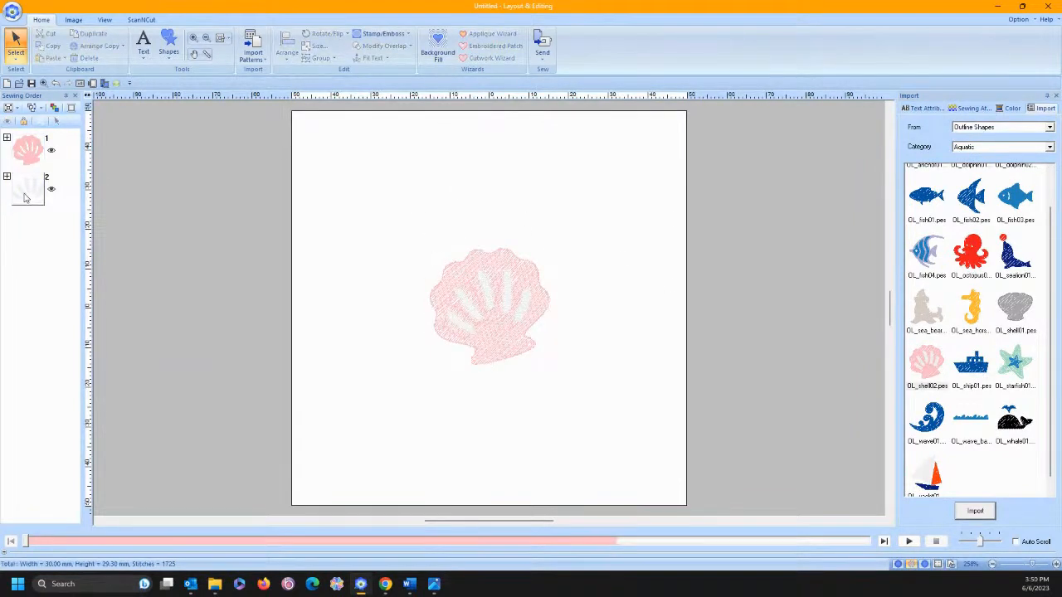
left_click(1011, 109)
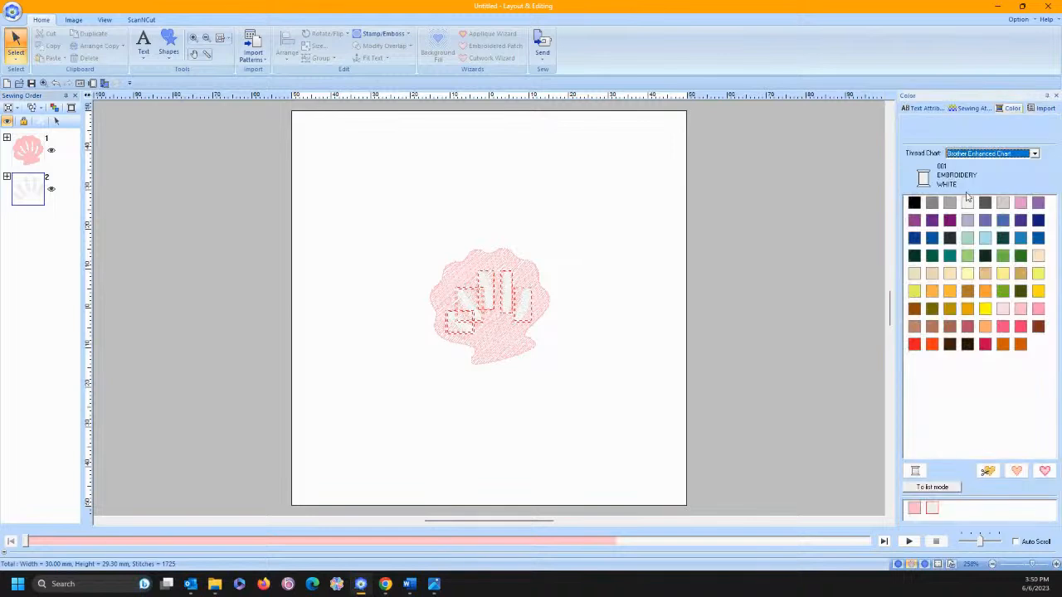
left_click(1038, 204)
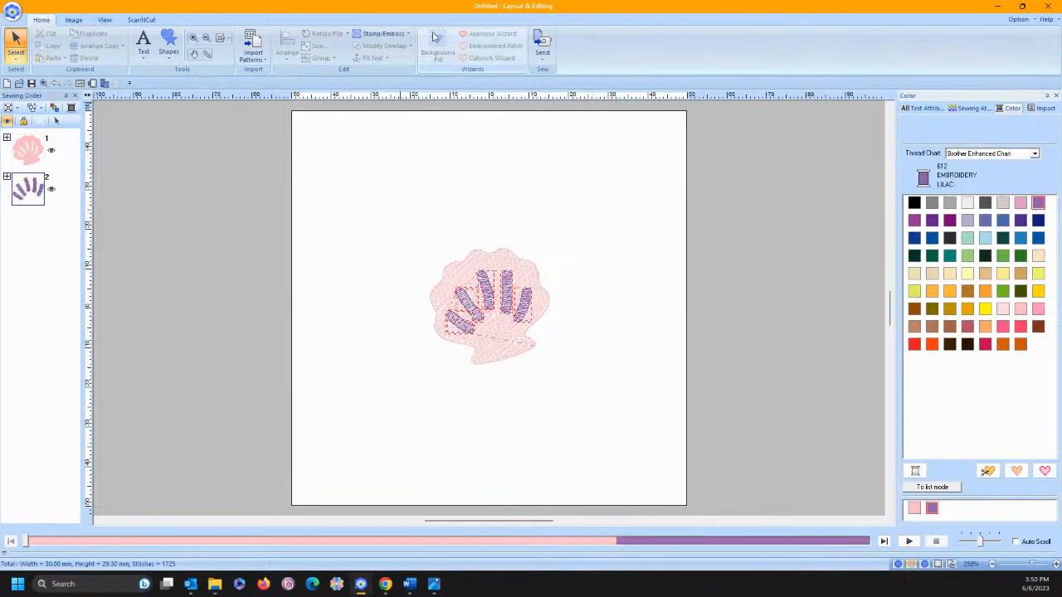
Change the shell ribs' region stitch to Satin Stitch and display their sewing attributes.
left_click(193, 38)
left_click_drag(358, 216, 583, 374)
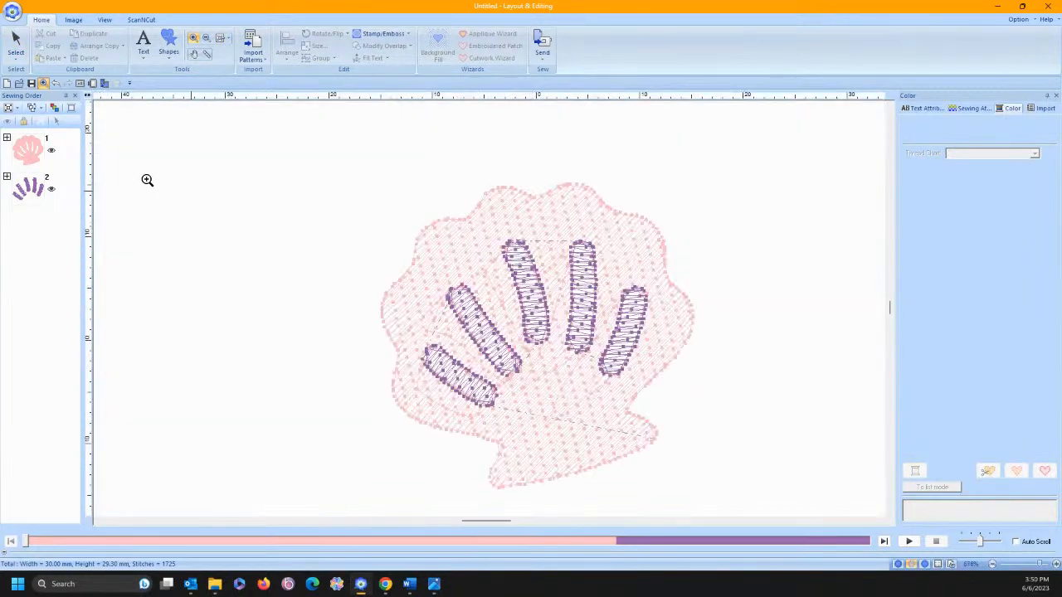
left_click(18, 192)
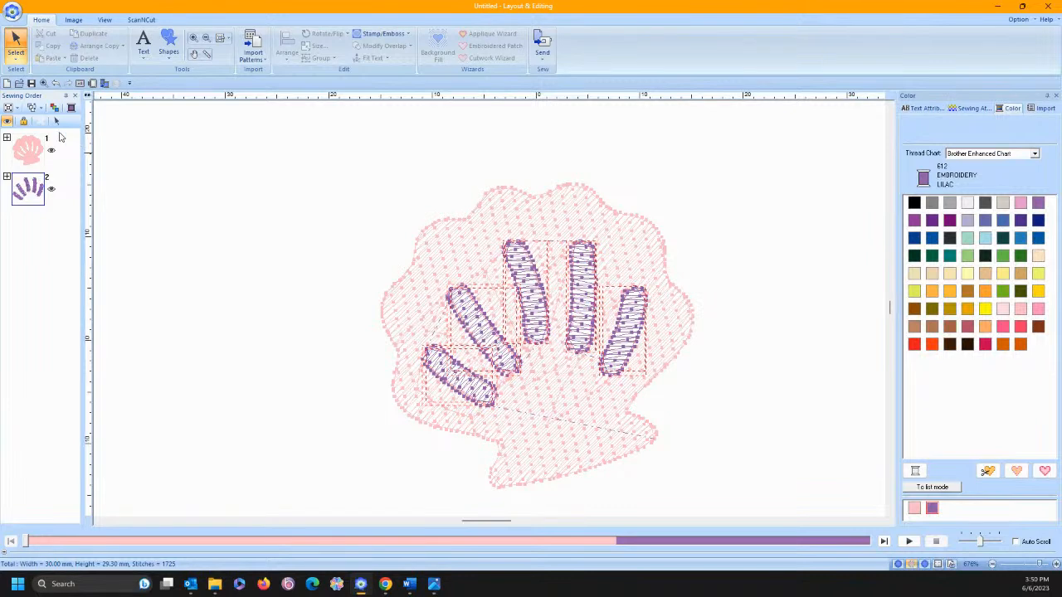
left_click(181, 20)
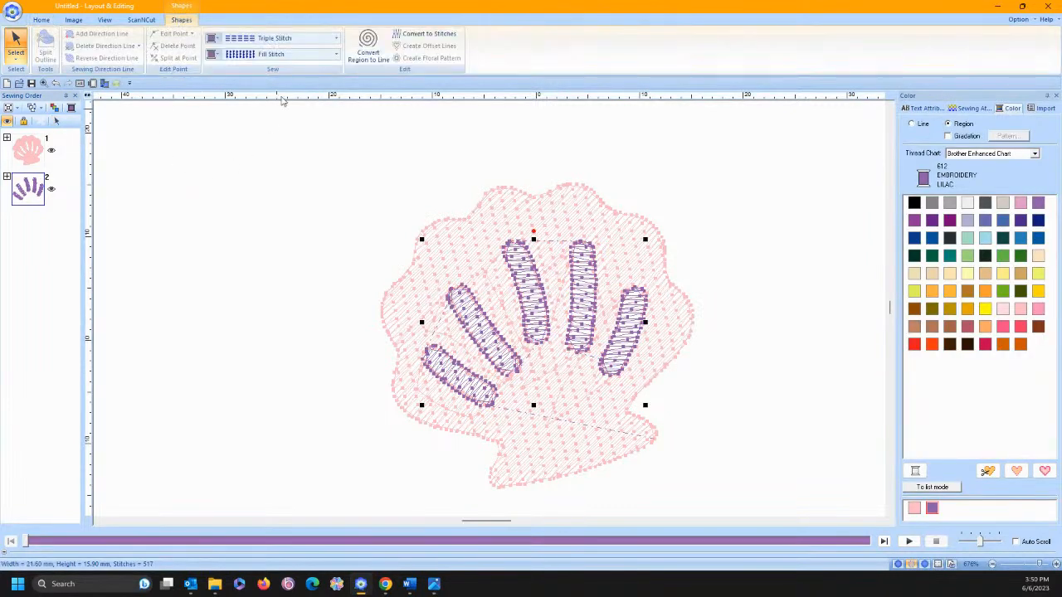
left_click(281, 55)
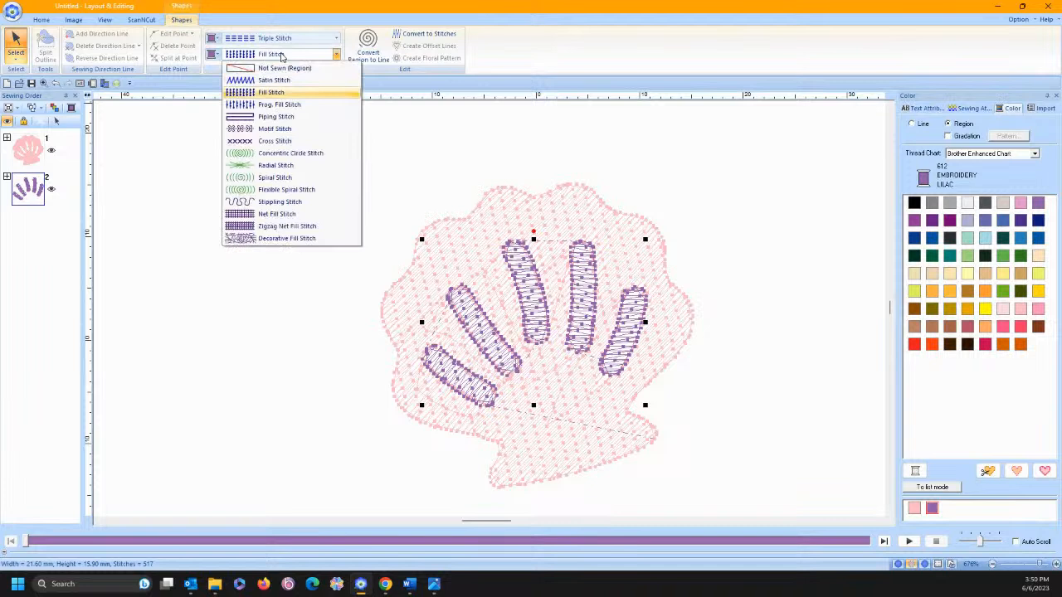
left_click(274, 80)
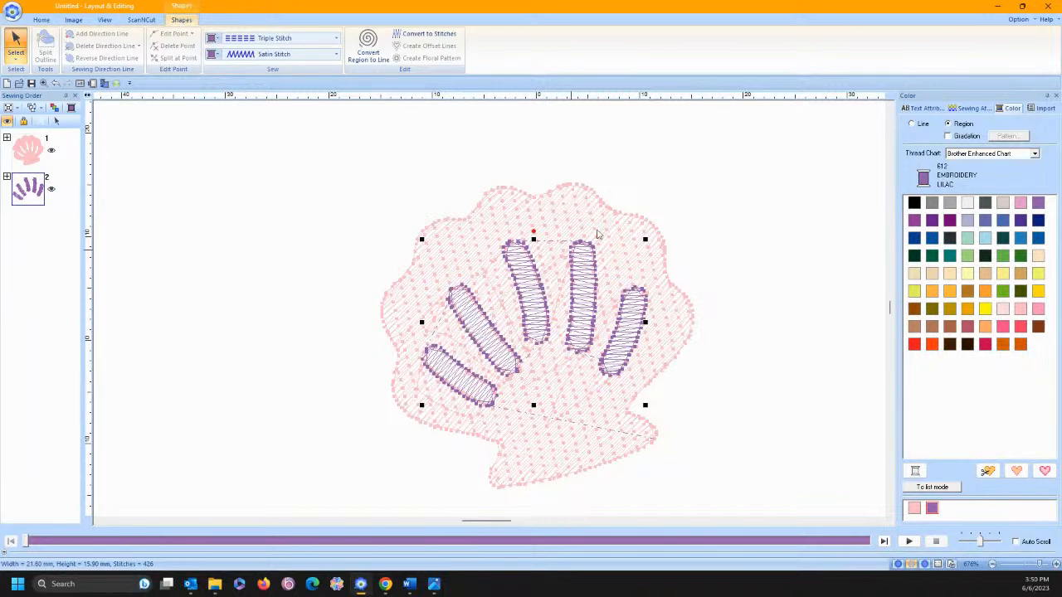
left_click(969, 109)
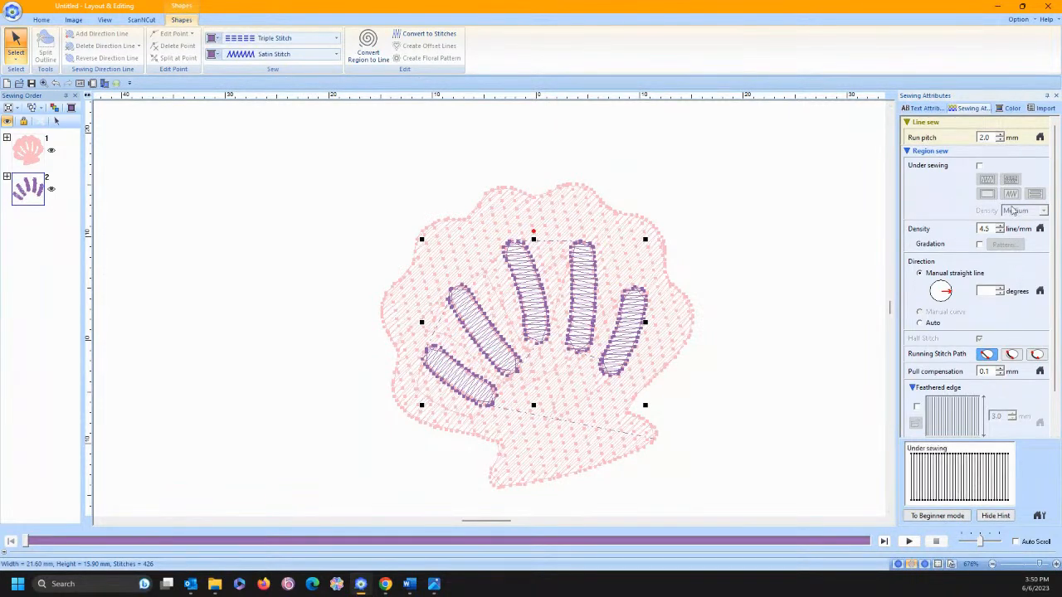
Try under sewing on the shell ribs, then switch it back off.
left_click(980, 166)
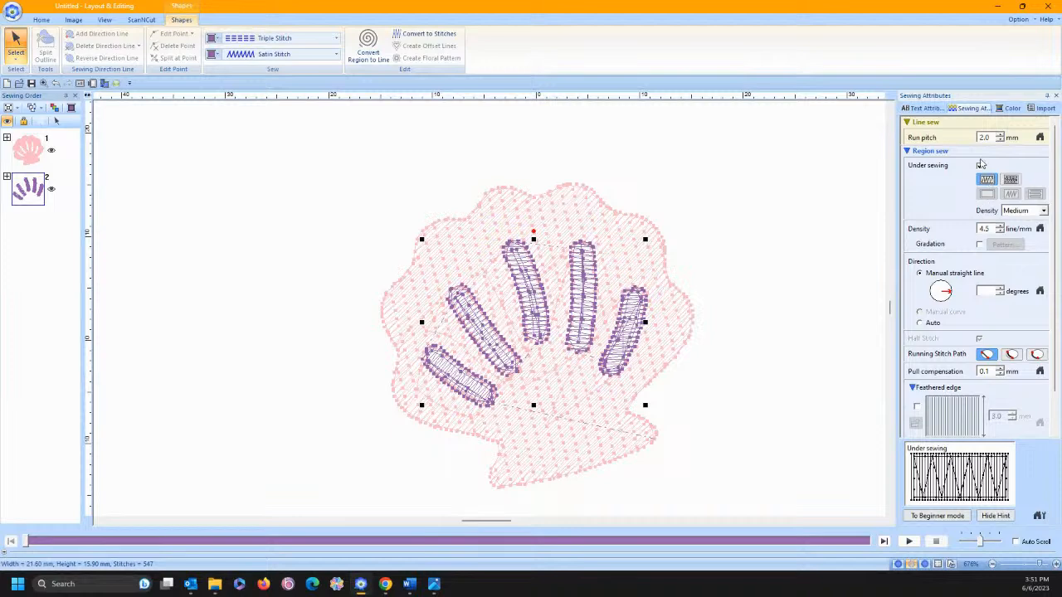
left_click(980, 167)
scroll(764, 208, "up", 1)
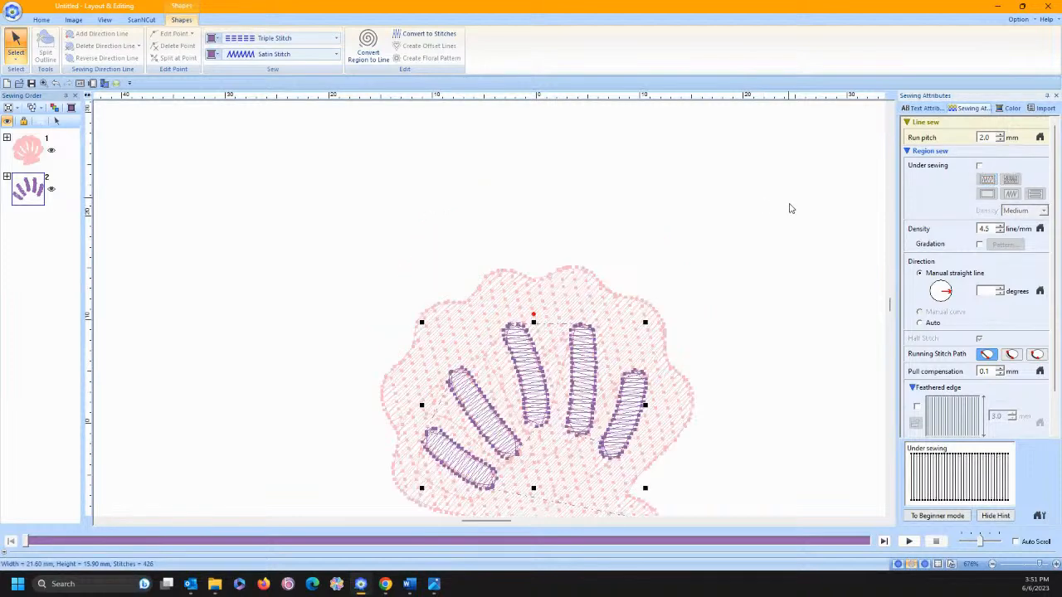
scroll(779, 242, "down", 2)
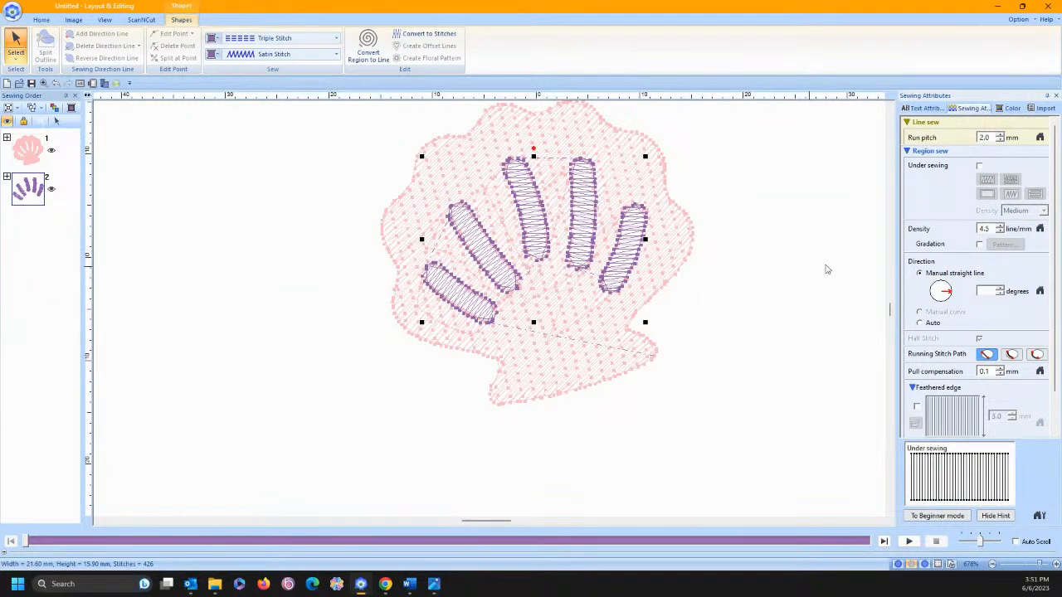
Set the shell ribs' satin stitch density to 7.0 line/mm.
left_click(999, 226)
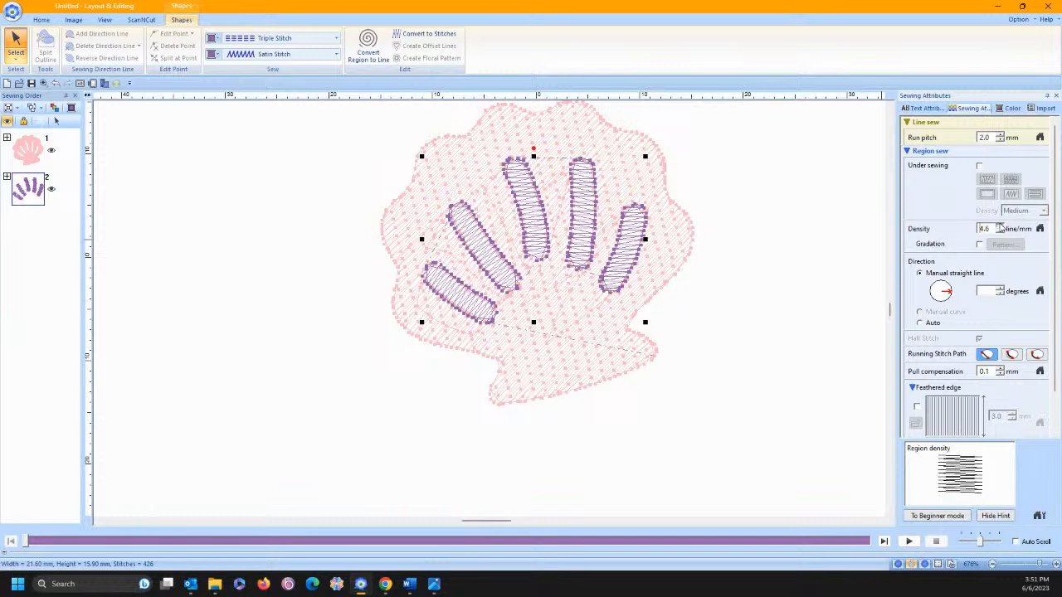
left_click(1000, 225)
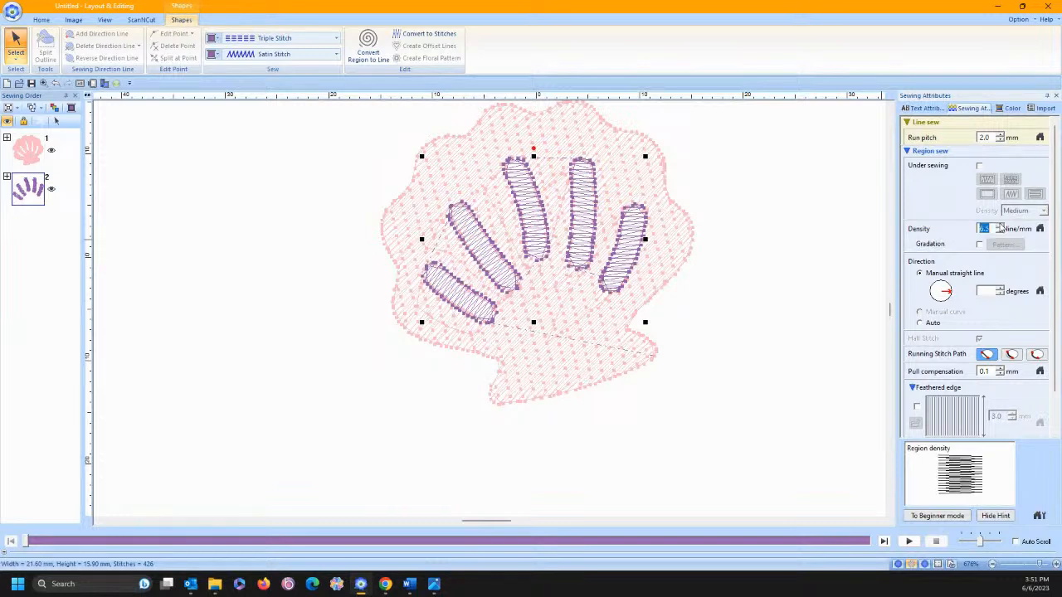
left_click_drag(1000, 227, 1000, 227)
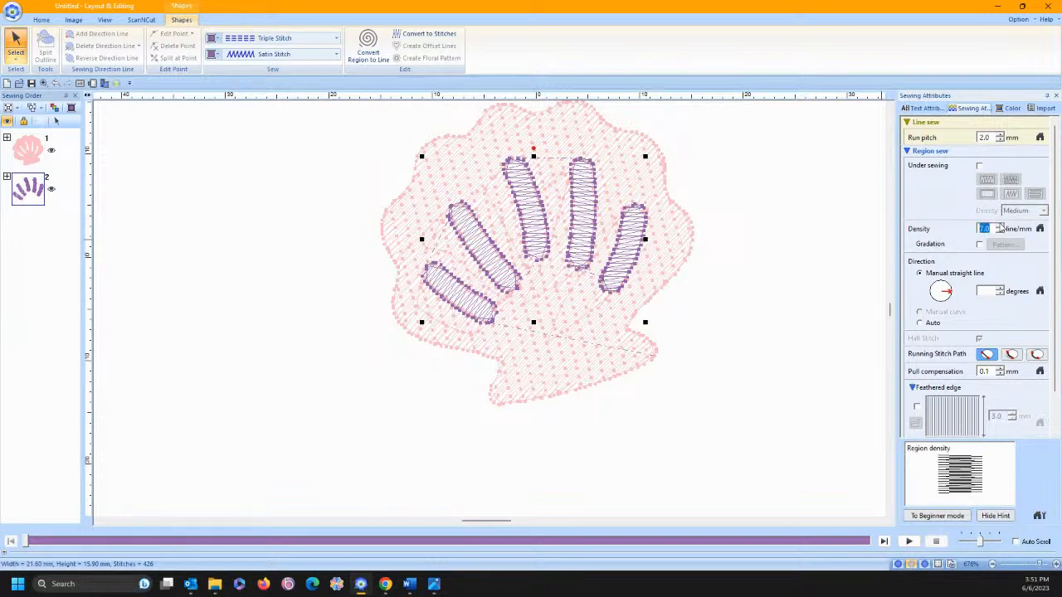
left_click(50, 21)
left_click(194, 37)
left_click_drag(419, 189, 505, 259)
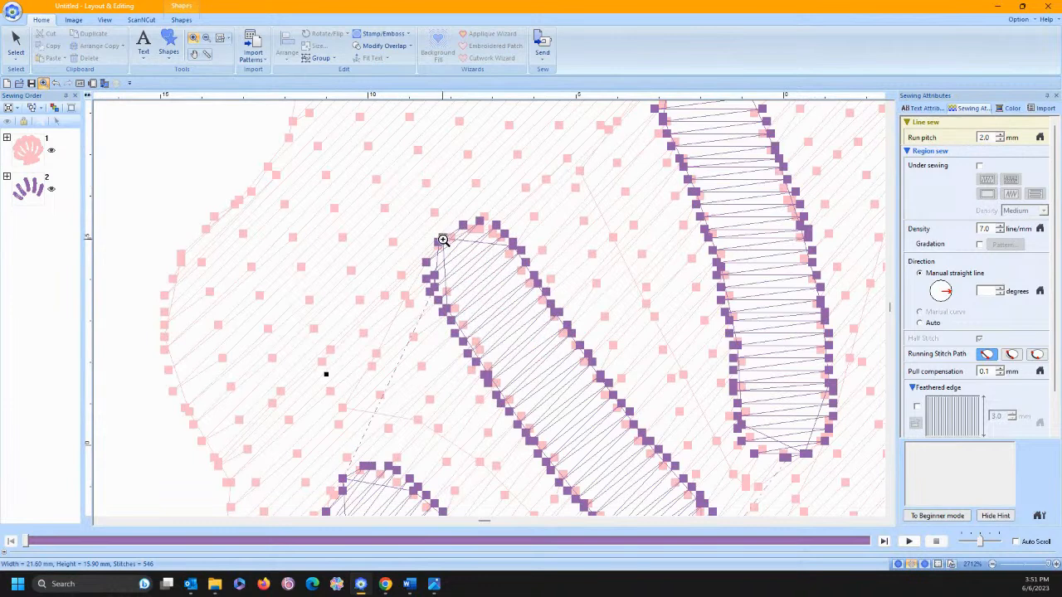
Add a straight manual punch block at the rounded outer end of the shell's second rib from the left.
left_click(169, 51)
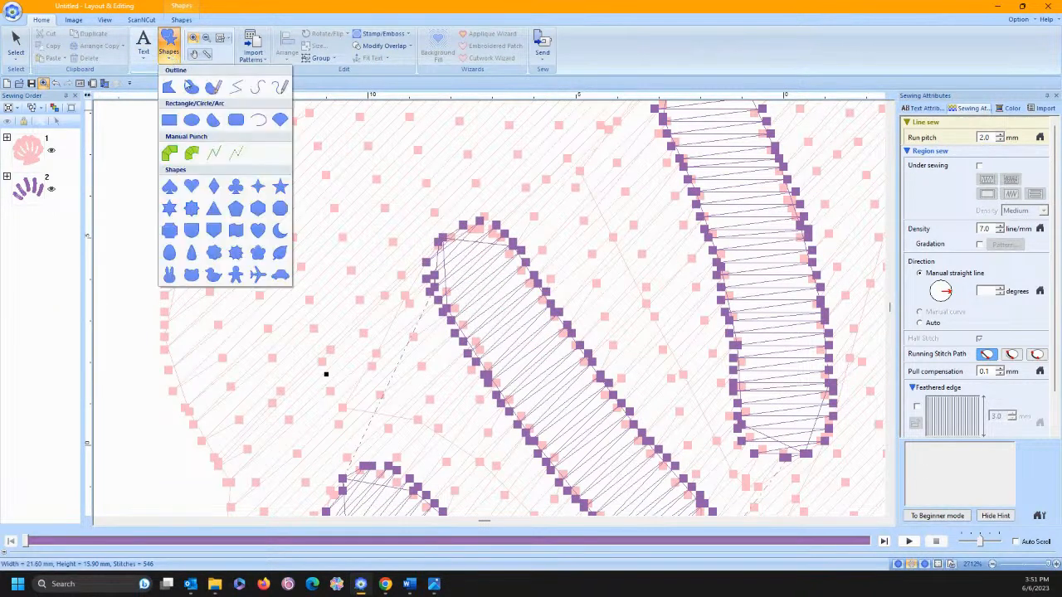
left_click(171, 154)
left_click(436, 276)
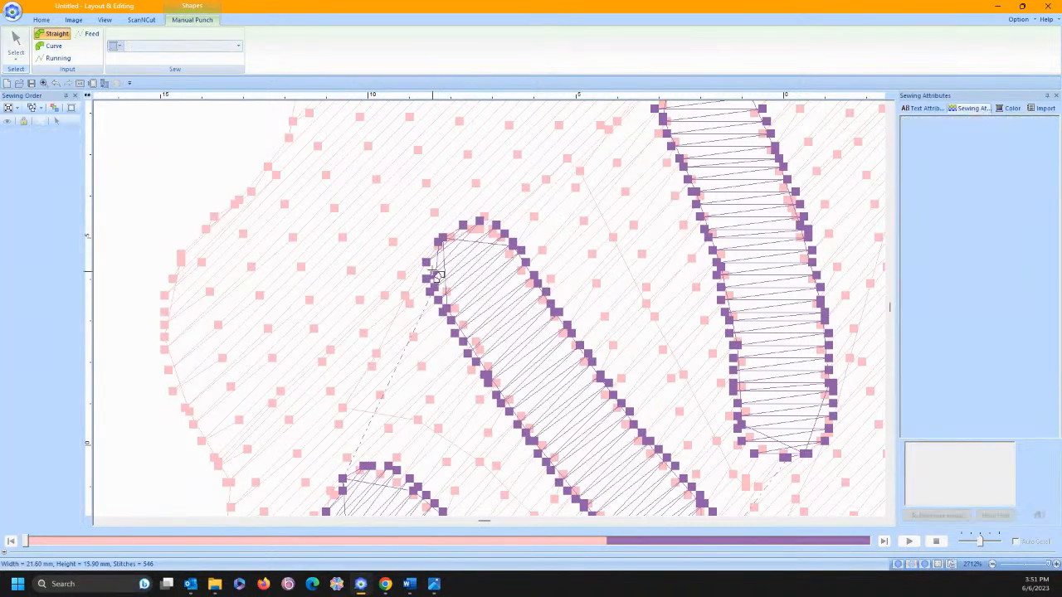
left_click(455, 271)
left_click(447, 239)
left_click(472, 222)
left_click(500, 238)
double_click(489, 226)
Add a straight manual punch block covering the outer end of the shell's leftmost rib.
scroll(195, 189, "down", 4)
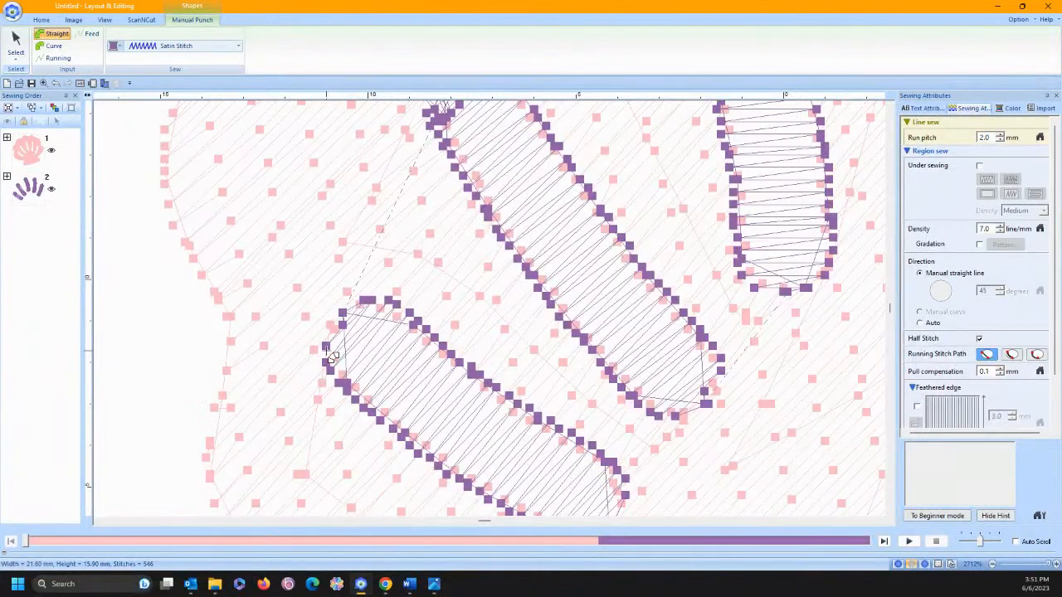
left_click(332, 355)
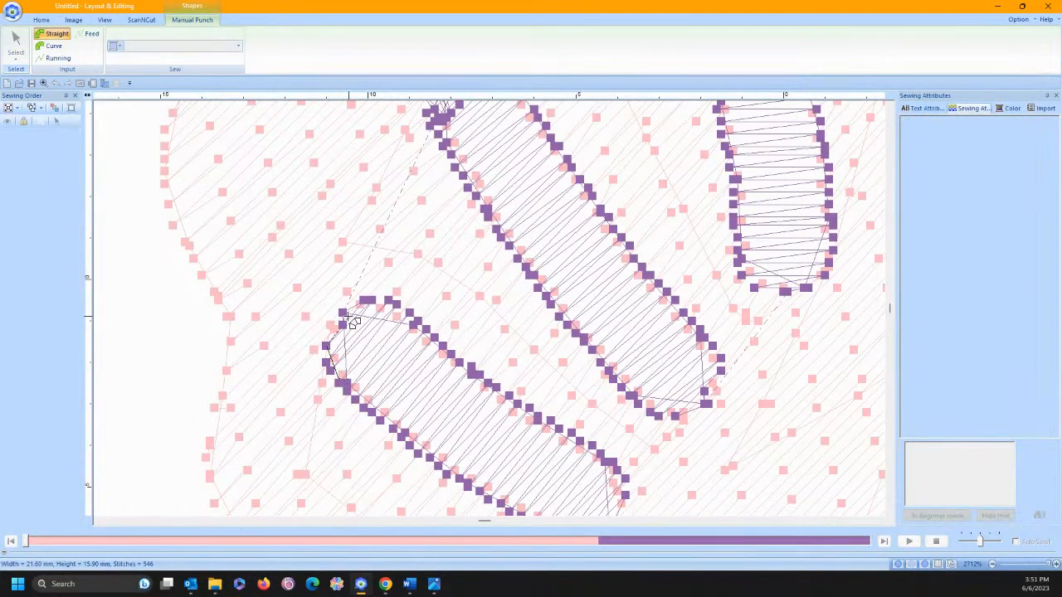
left_click(347, 317)
left_click(376, 334)
double_click(404, 313)
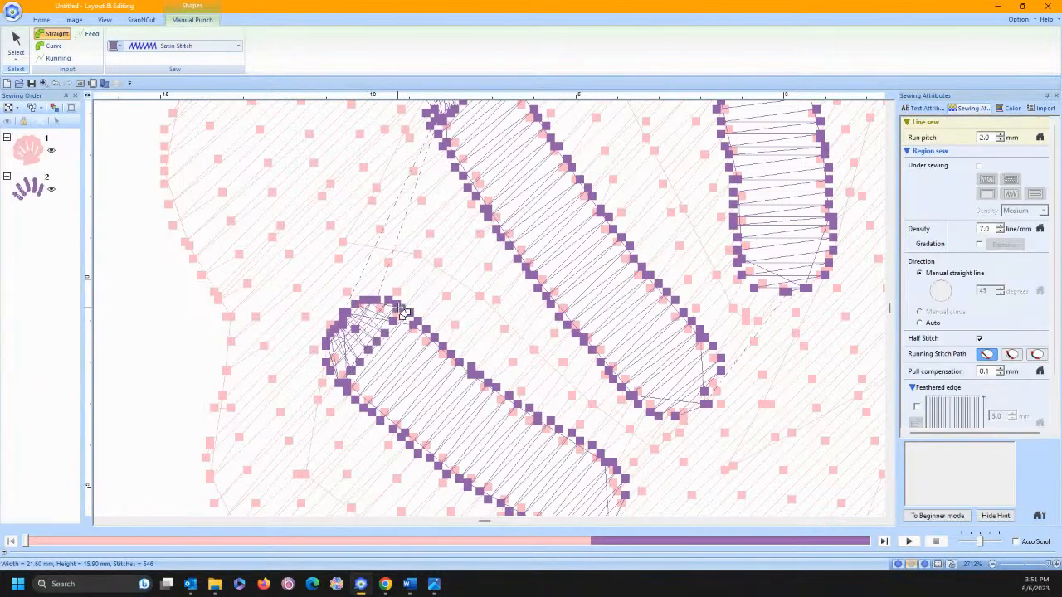
Add a straight manual punch block over the inner end of the leftmost rib and leave the punch tool.
scroll(451, 252, "down", 2)
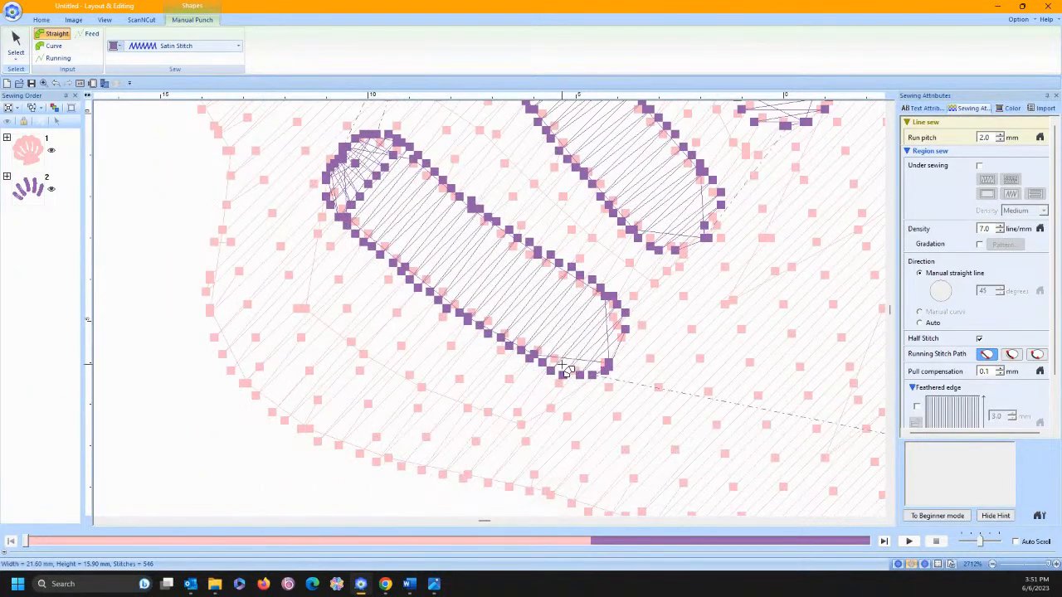
left_click(564, 366)
left_click(606, 370)
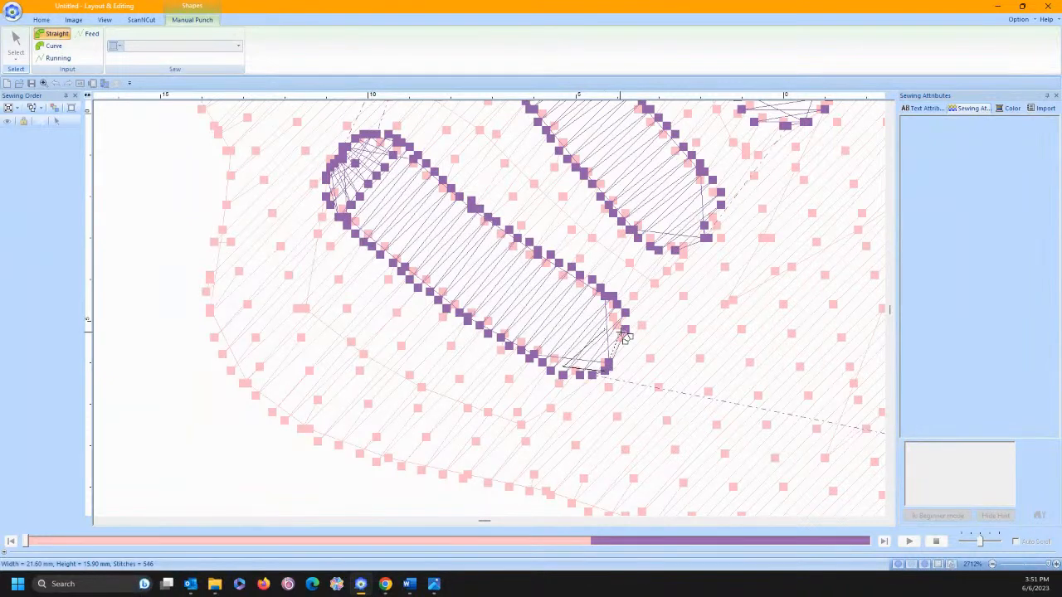
left_click(625, 335)
left_click(617, 305)
double_click(617, 304)
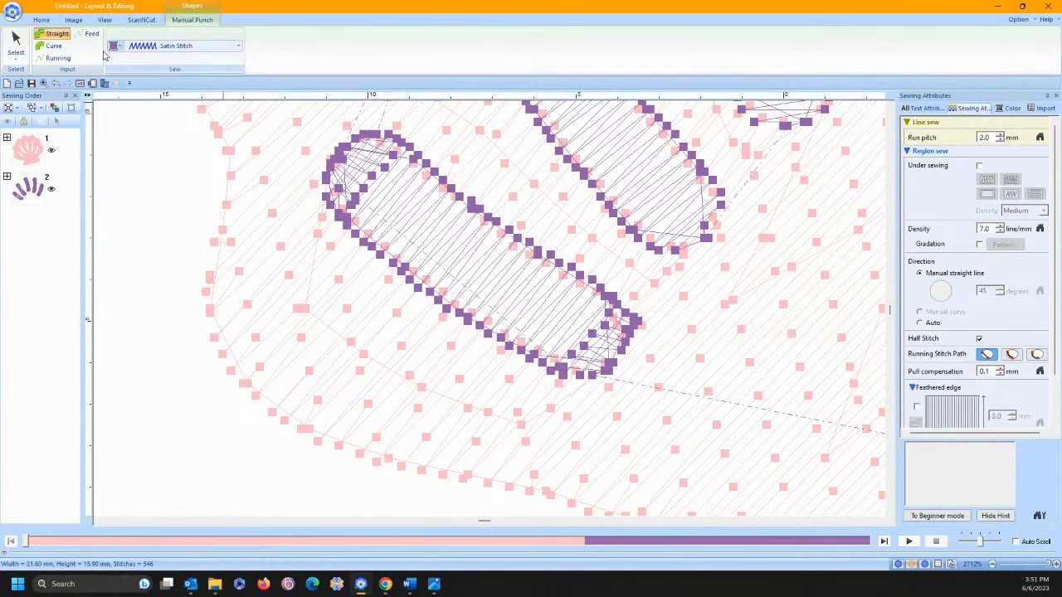
left_click(17, 42)
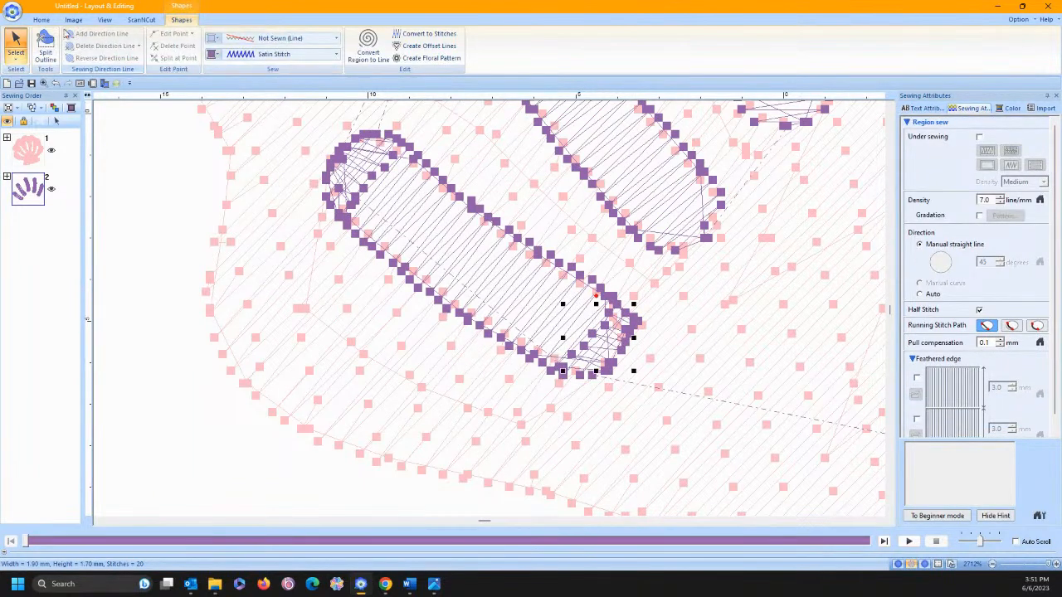
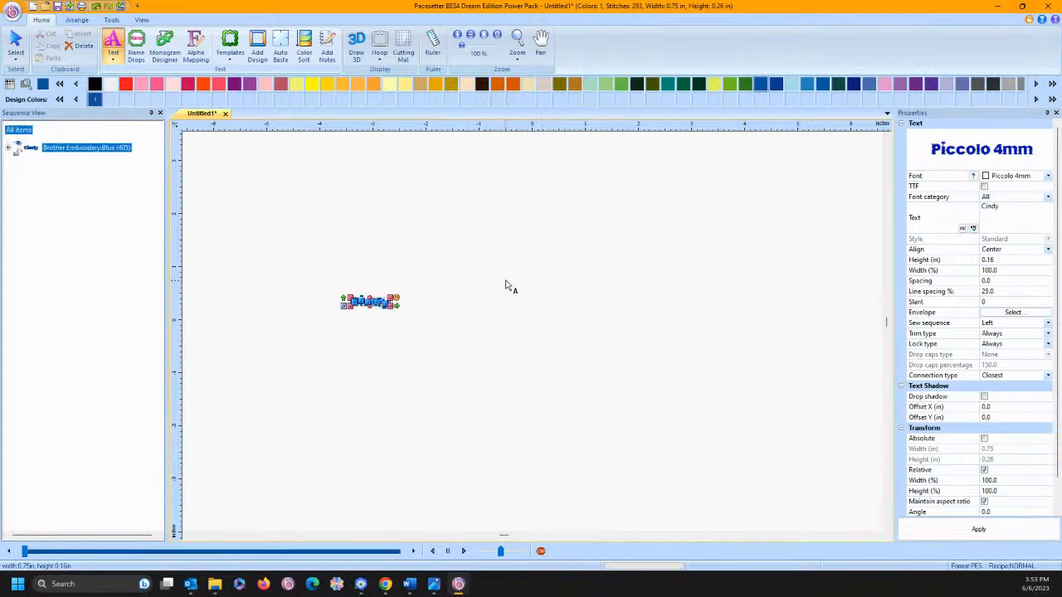
In Pacesetter BES4, set the name lettering to the Reckless font and tighten the gap after its first letter.
left_click(1048, 177)
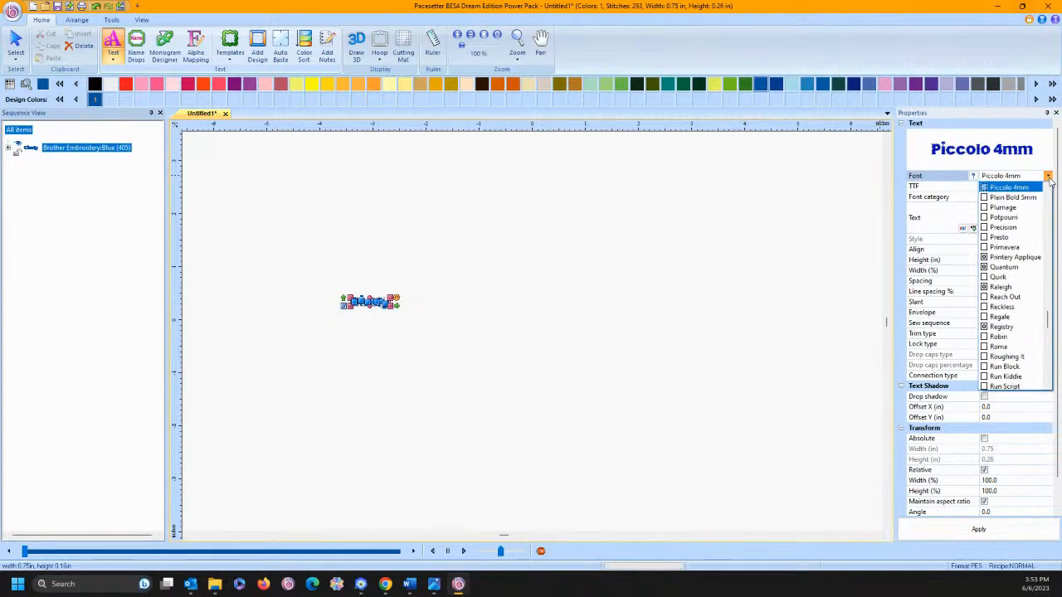
left_click(1020, 309)
left_click(950, 531)
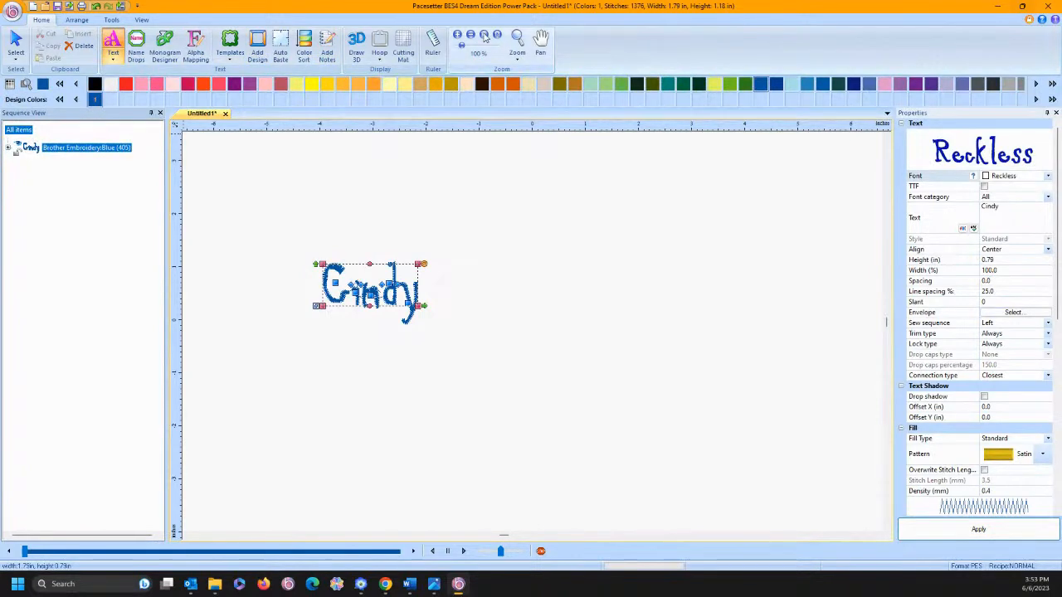
left_click(484, 35)
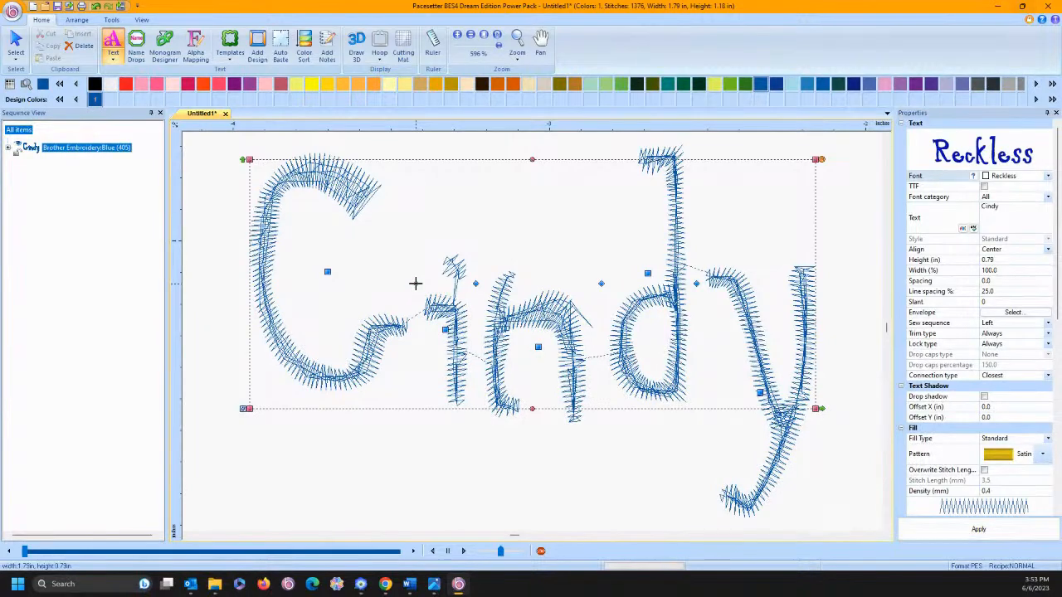
mouse_move(415, 283)
left_mouse_down()
mouse_move(390, 284)
mouse_move(433, 282)
mouse_move(402, 284)
left_mouse_up()
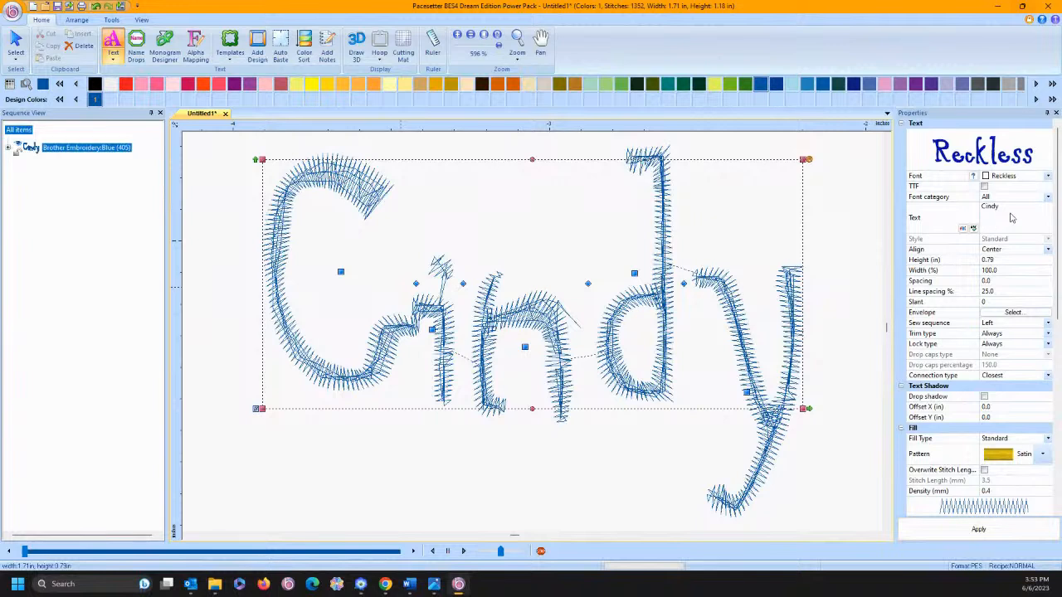
Change the name lettering's font to Siblings and apply it.
left_click(1049, 177)
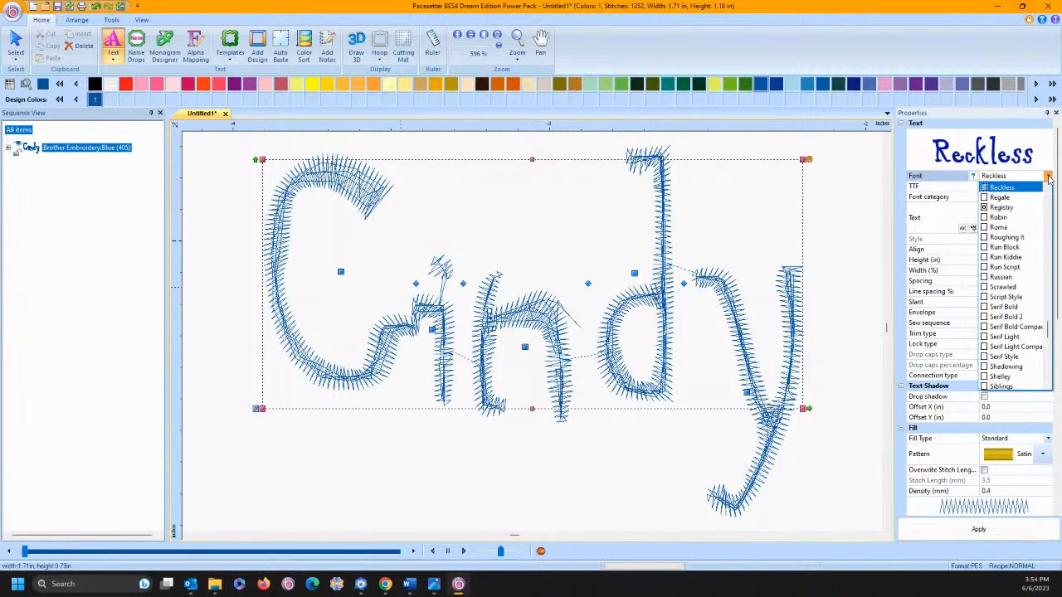
left_click(1016, 374)
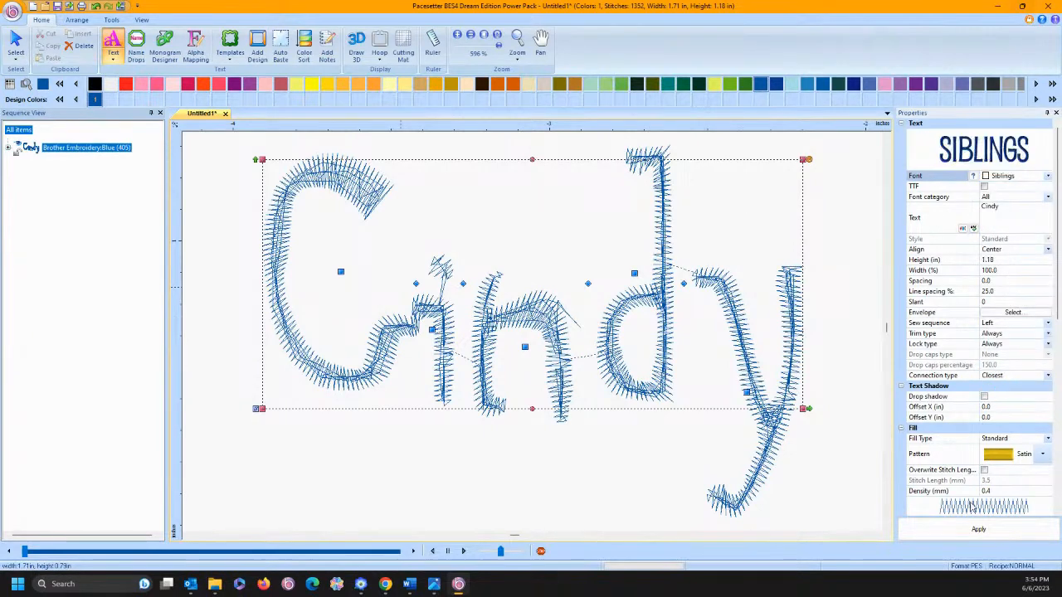
left_click(980, 531)
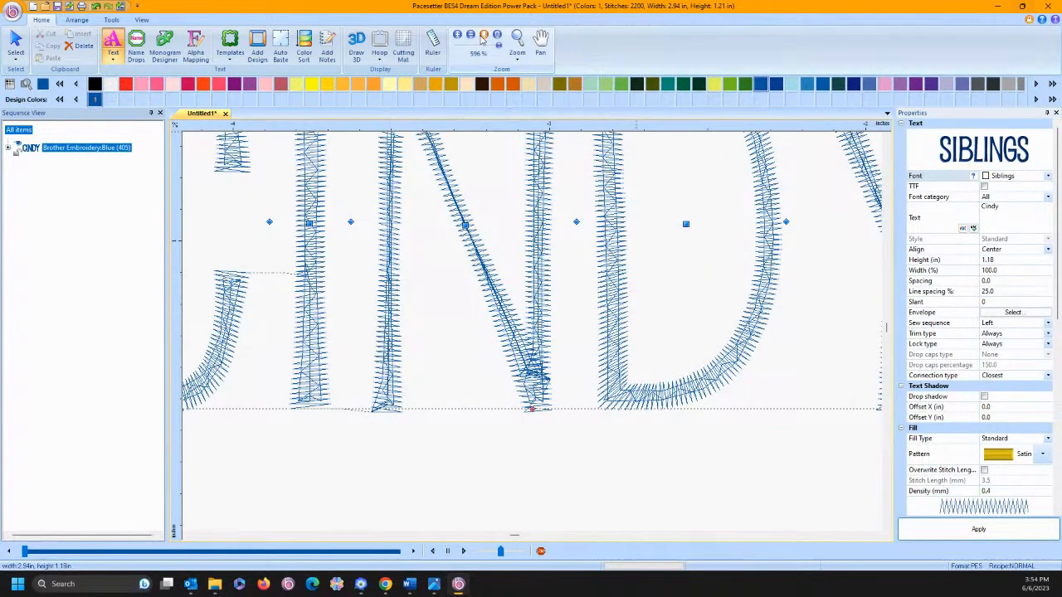
Adjust the kerning of the name lettering, closing the gaps between C and I, I and N, and N and D.
left_click(484, 34)
left_click_drag(341, 331, 316, 331)
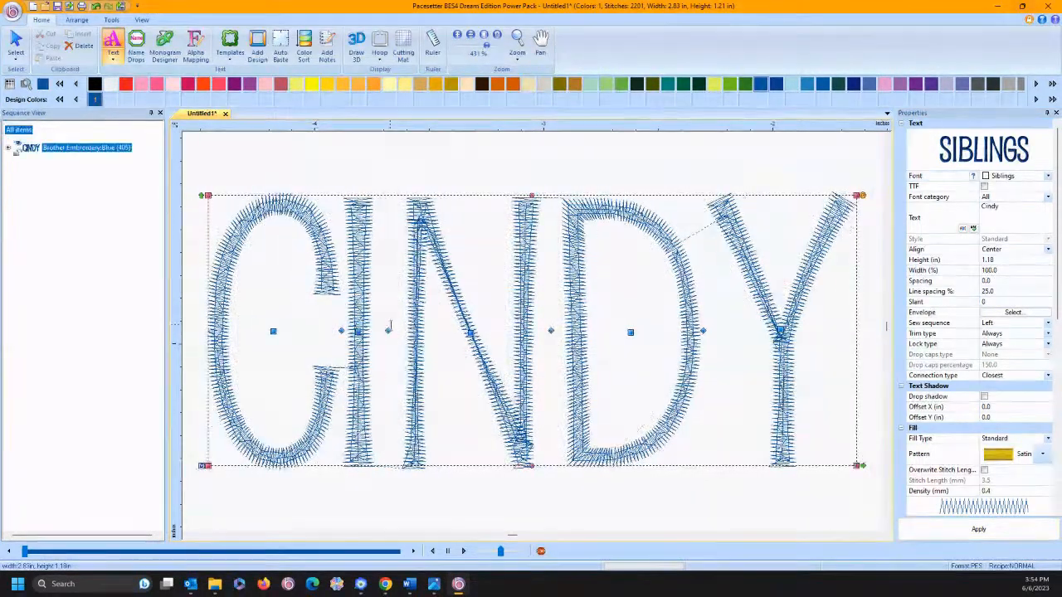
left_click_drag(386, 330, 462, 330)
left_click_drag(386, 330, 299, 328)
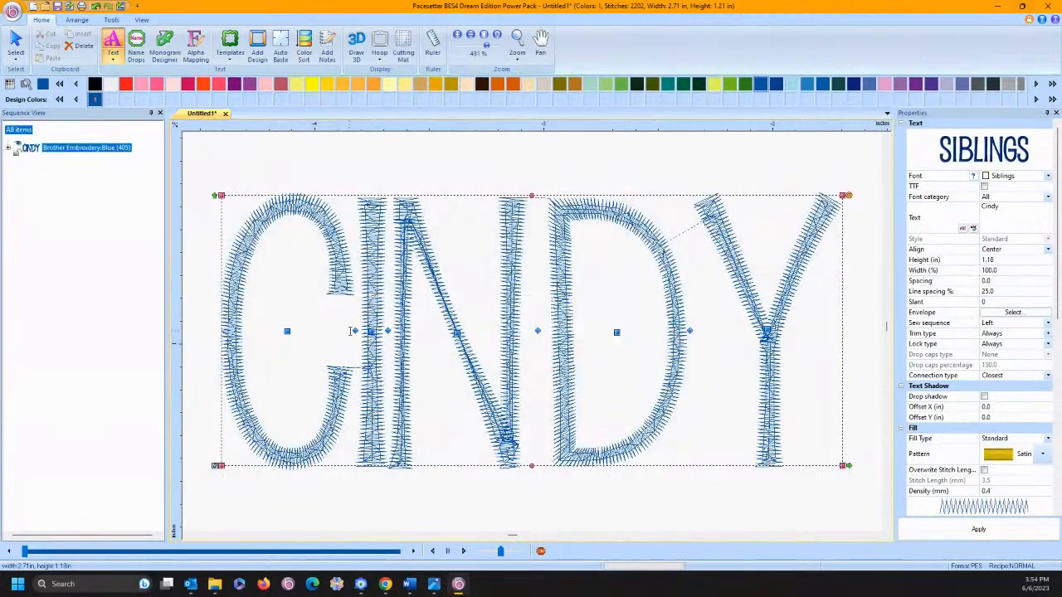
left_click_drag(539, 332, 612, 332)
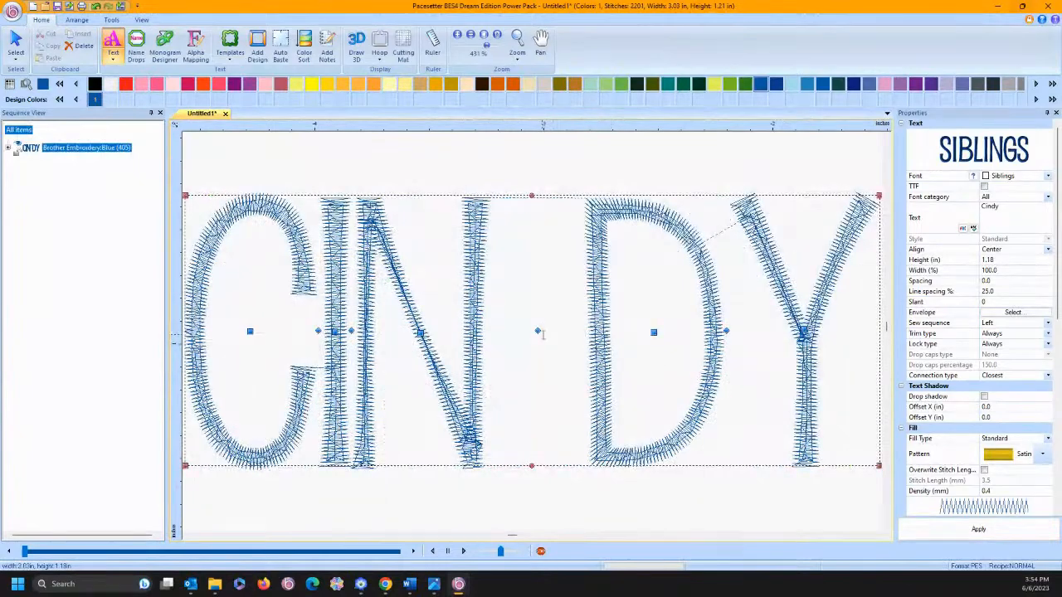
left_click_drag(537, 330, 446, 332)
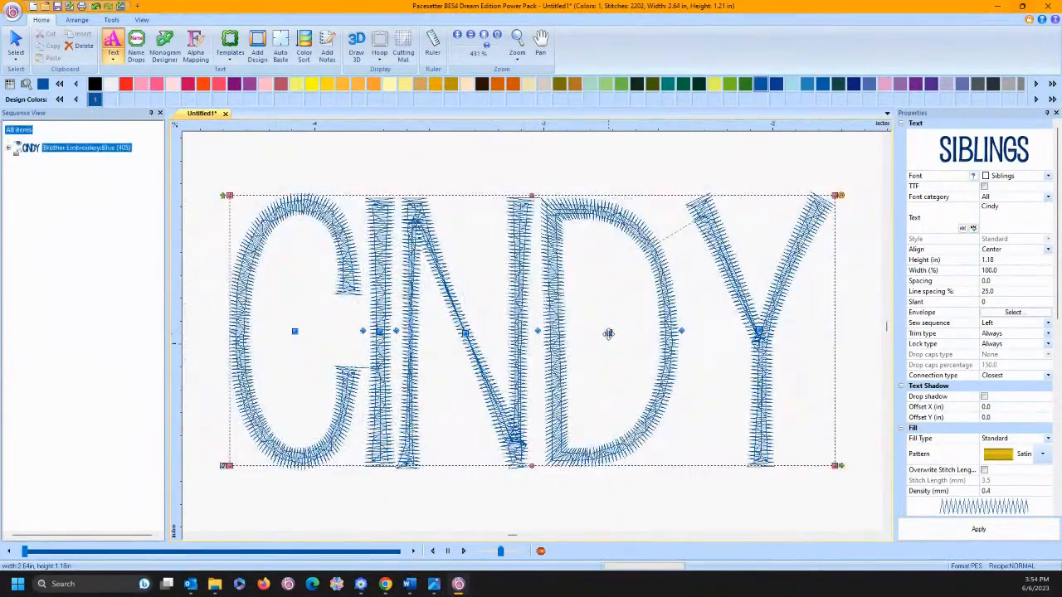
Try repositioning the letter D on its own, then reset the lettering frame to its default layout.
mouse_move(608, 332)
left_mouse_down()
mouse_move(607, 279)
mouse_move(589, 295)
mouse_move(602, 290)
mouse_move(603, 376)
mouse_move(614, 332)
left_mouse_up()
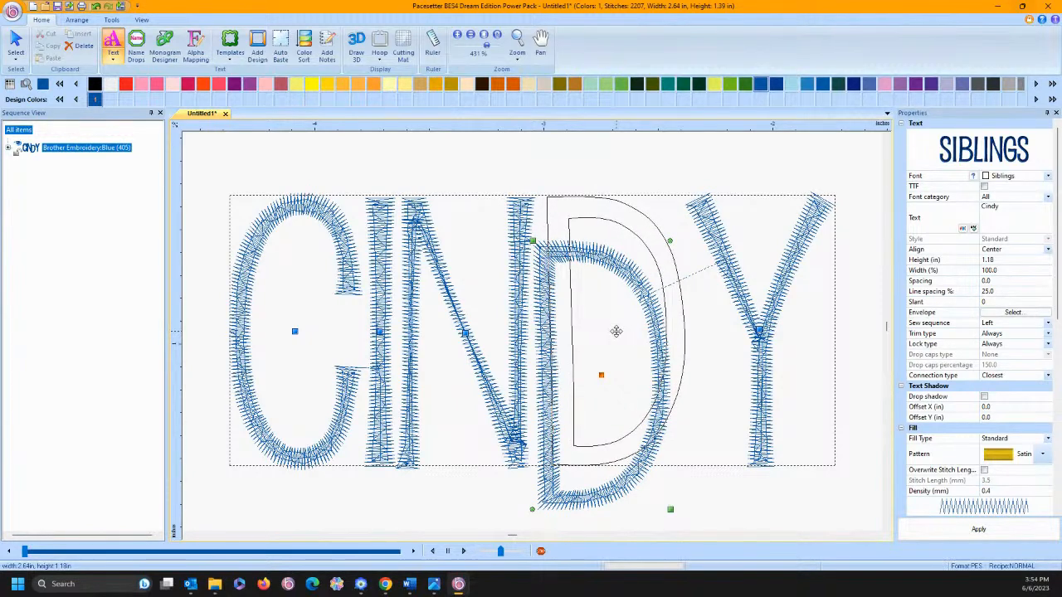
right_click(561, 335)
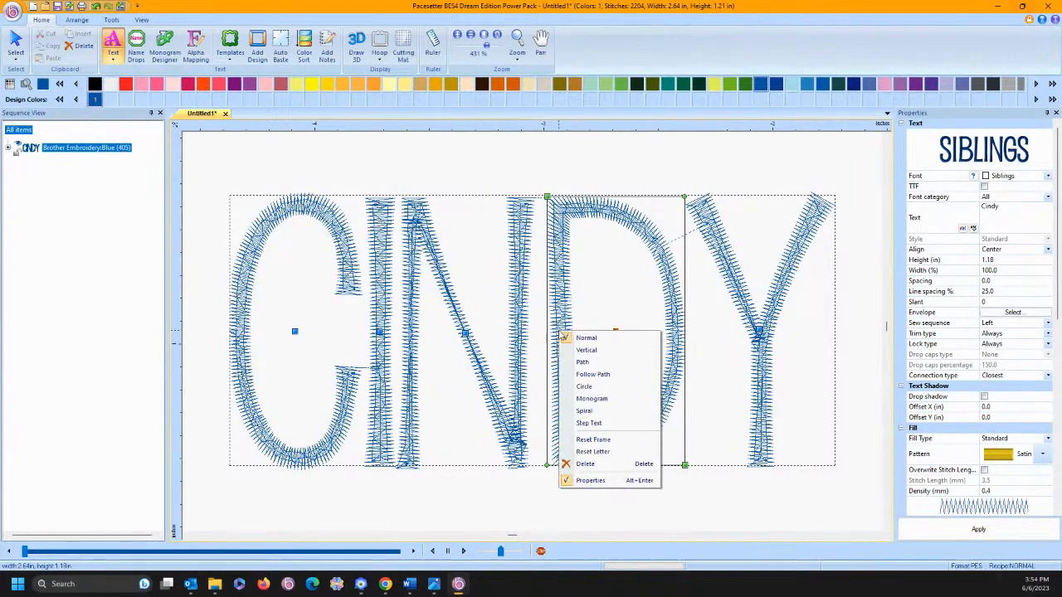
left_click(584, 439)
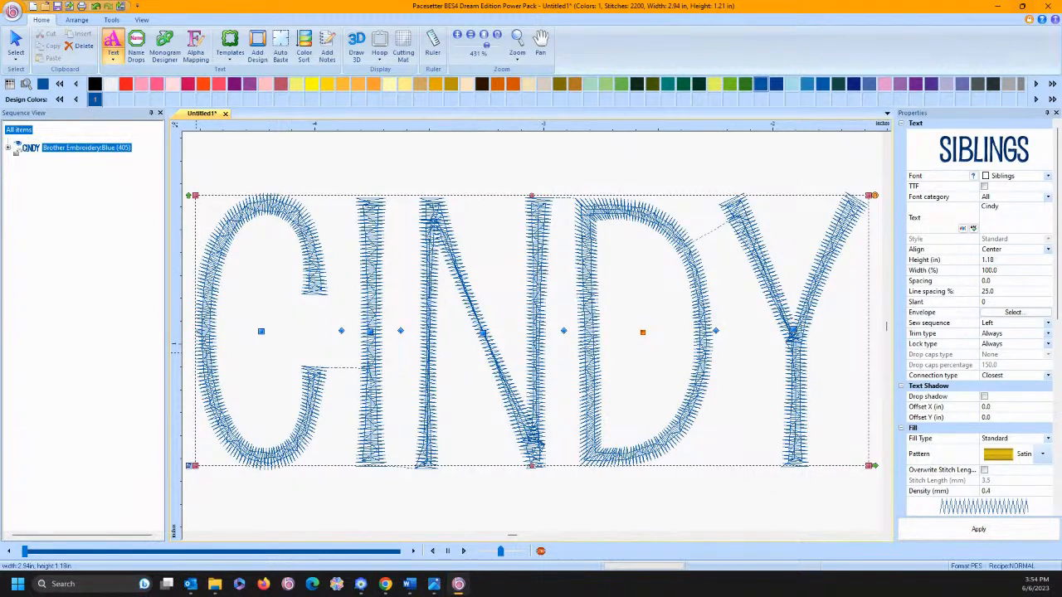
Set the name lettering's overall spacing to -1 and apply it.
left_click(1012, 281)
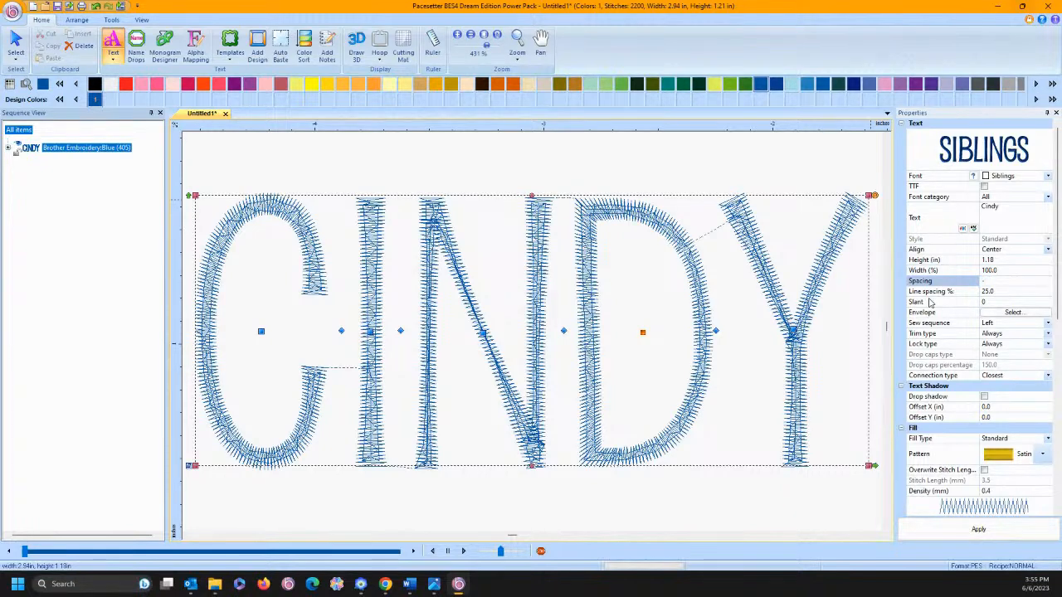
type("-1")
left_click(979, 530)
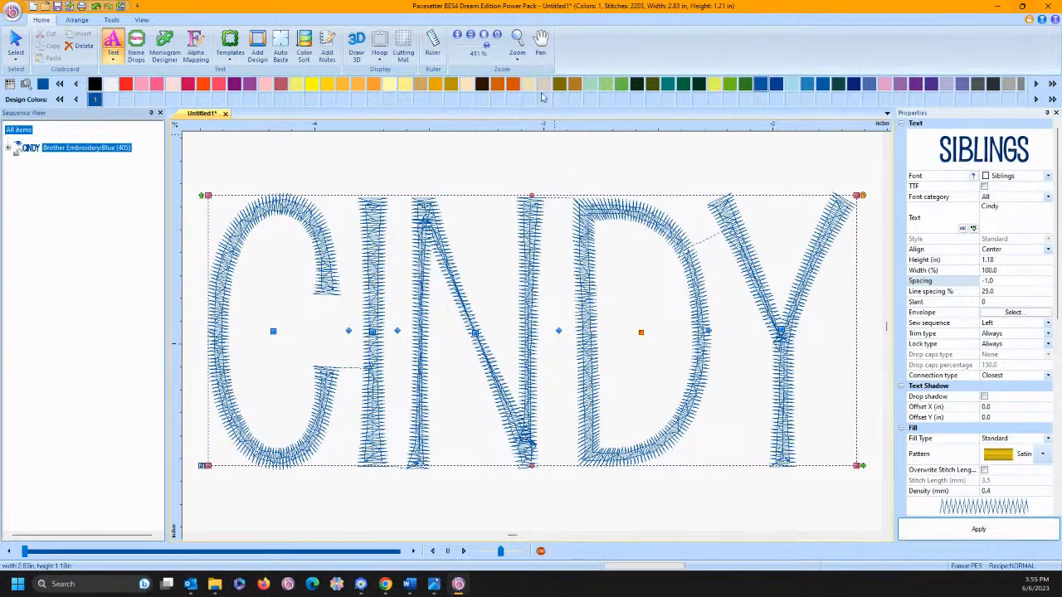
In the font preferences, add the Siblings font to the Favorites category.
left_click(142, 21)
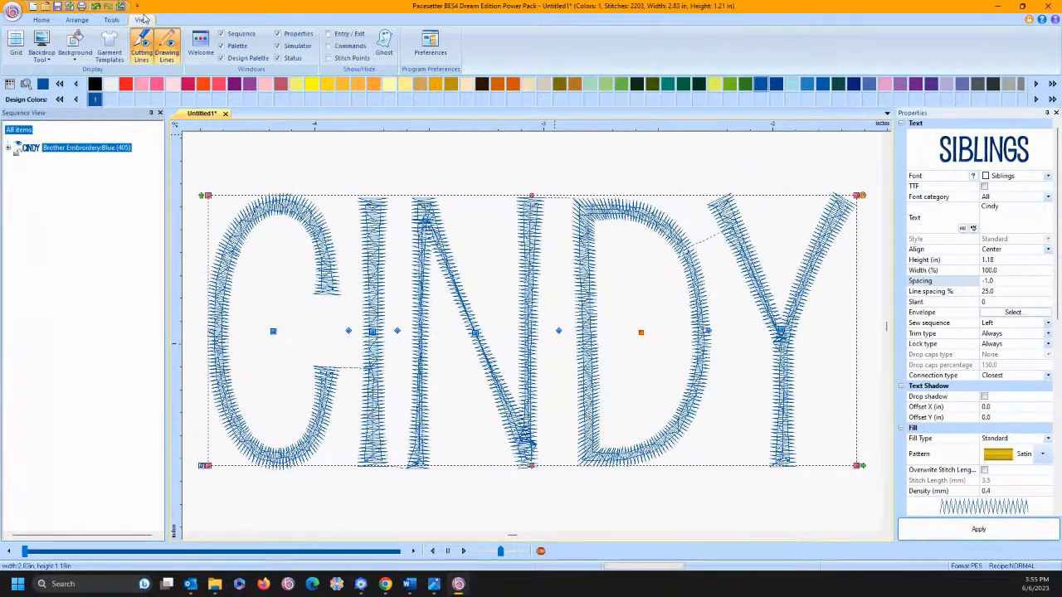
left_click(432, 49)
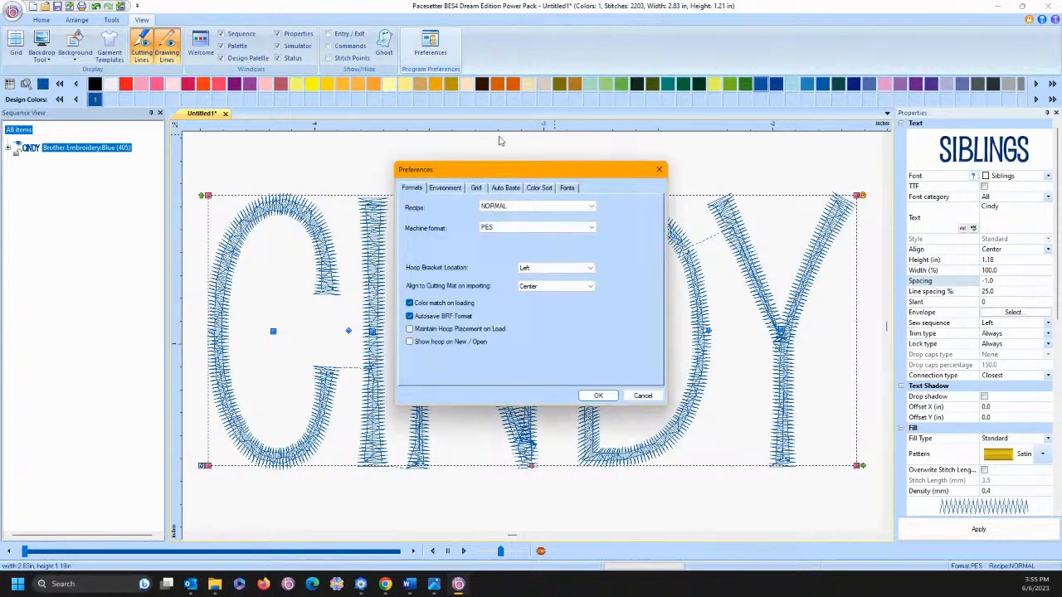
left_click(568, 187)
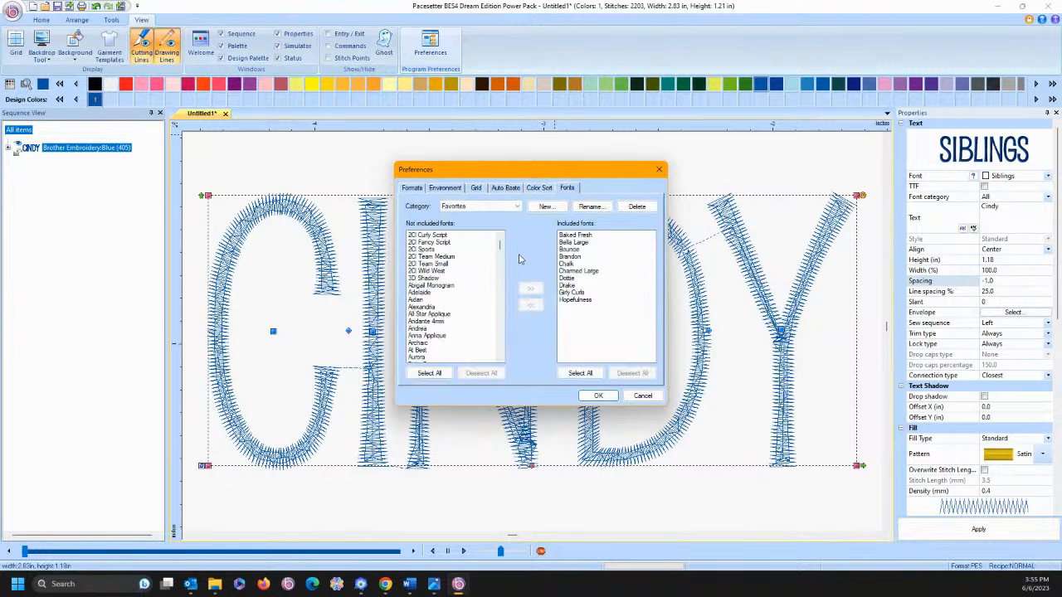
left_click(505, 208)
left_click(505, 209)
scroll(499, 359, "down", 10)
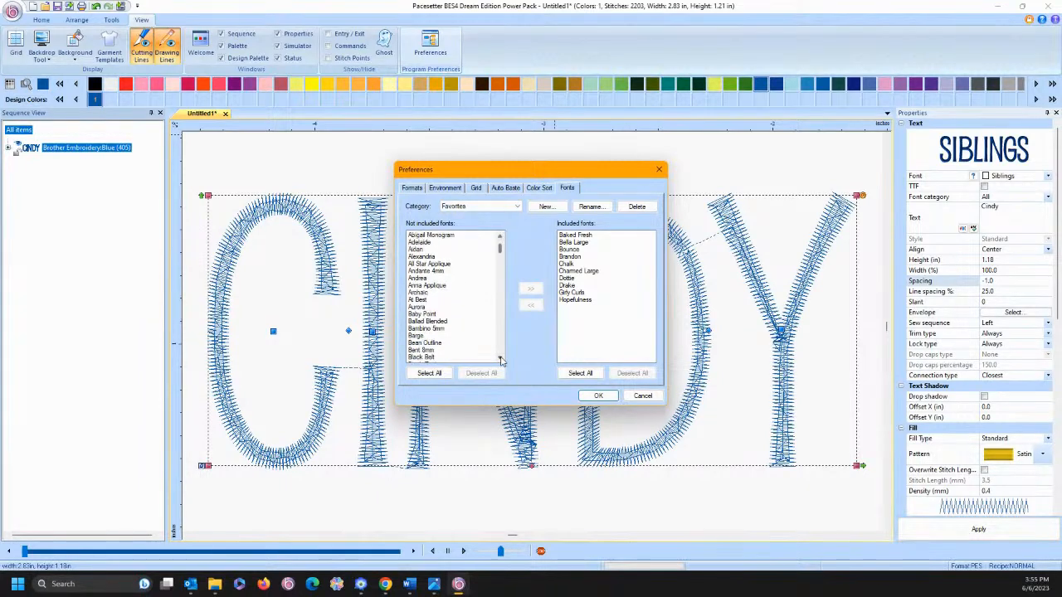
scroll(500, 348, "down", 6)
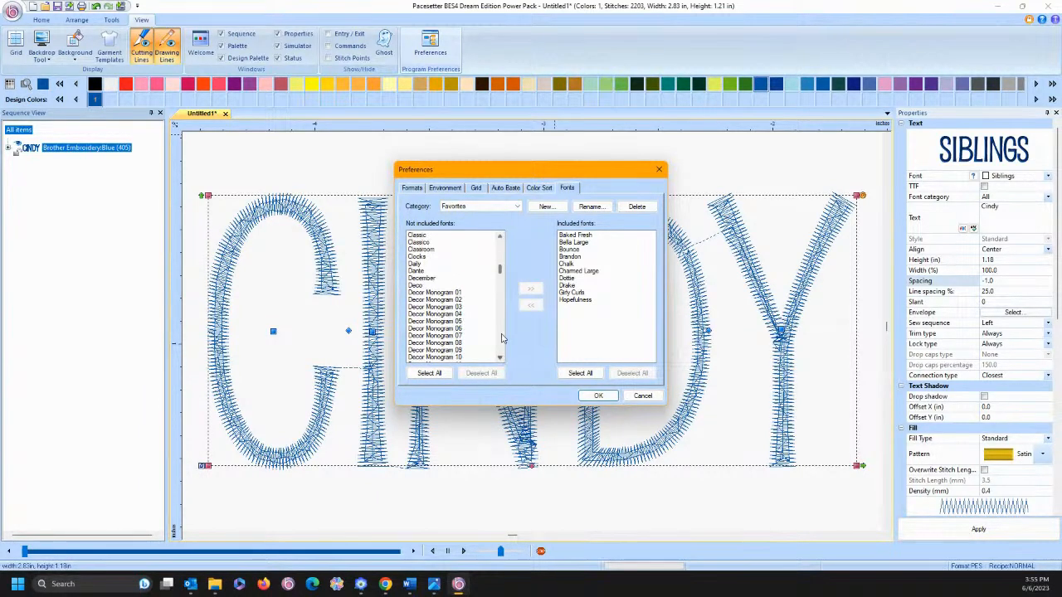
left_click_drag(500, 268, 502, 332)
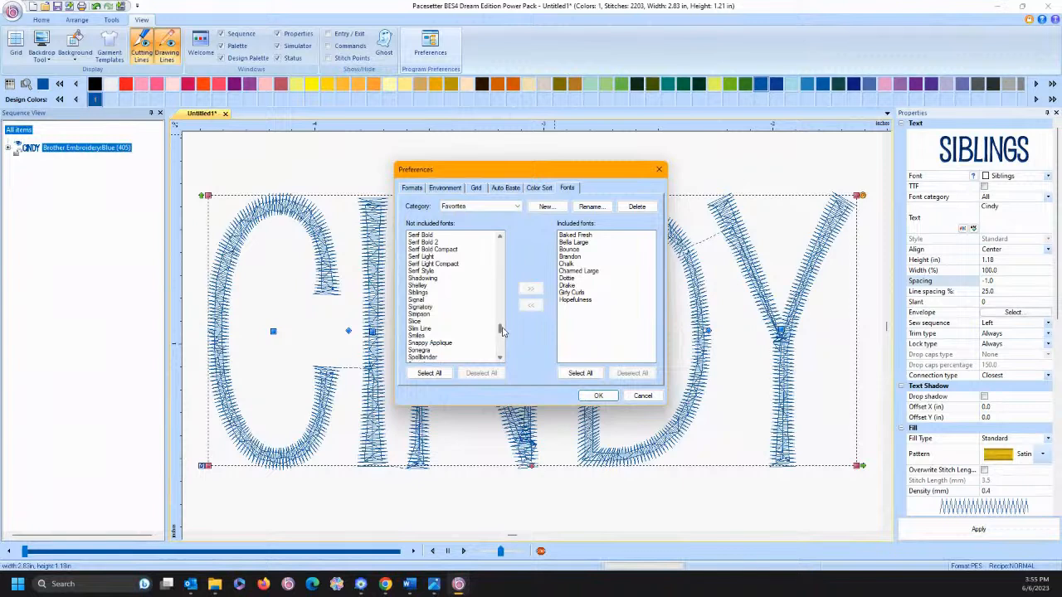
left_click(417, 293)
left_click(532, 288)
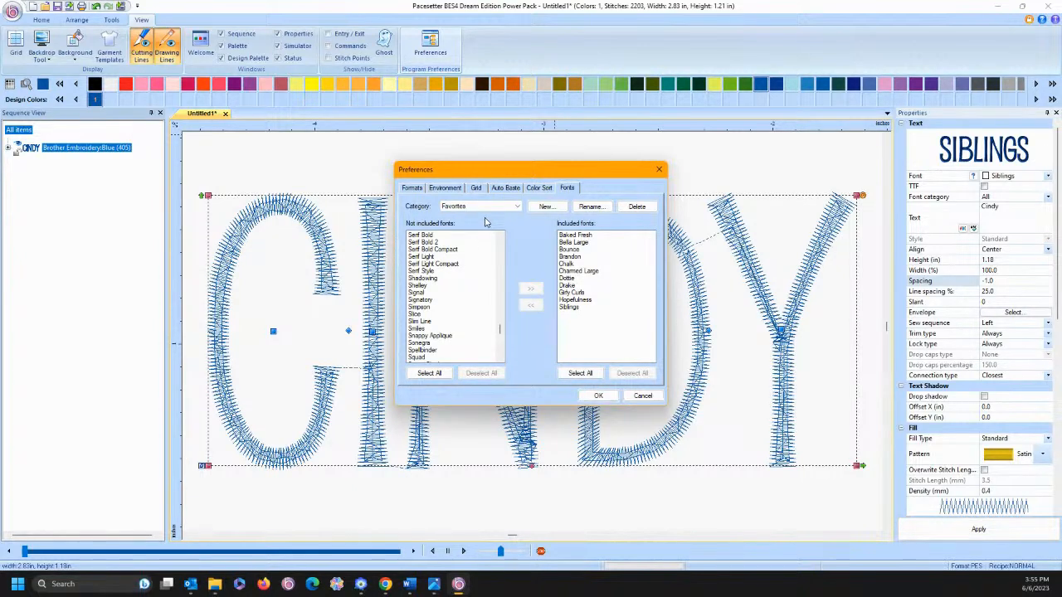
Create a new font category, trying the name FBLIVE first and then naming it FBLIVE2.
left_click(544, 207)
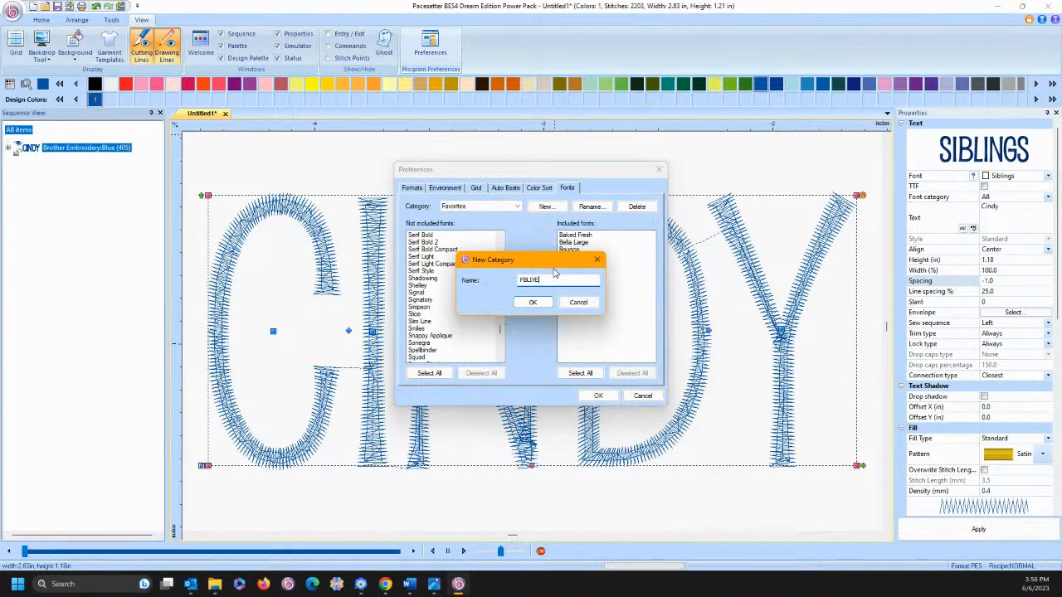
left_click(531, 303)
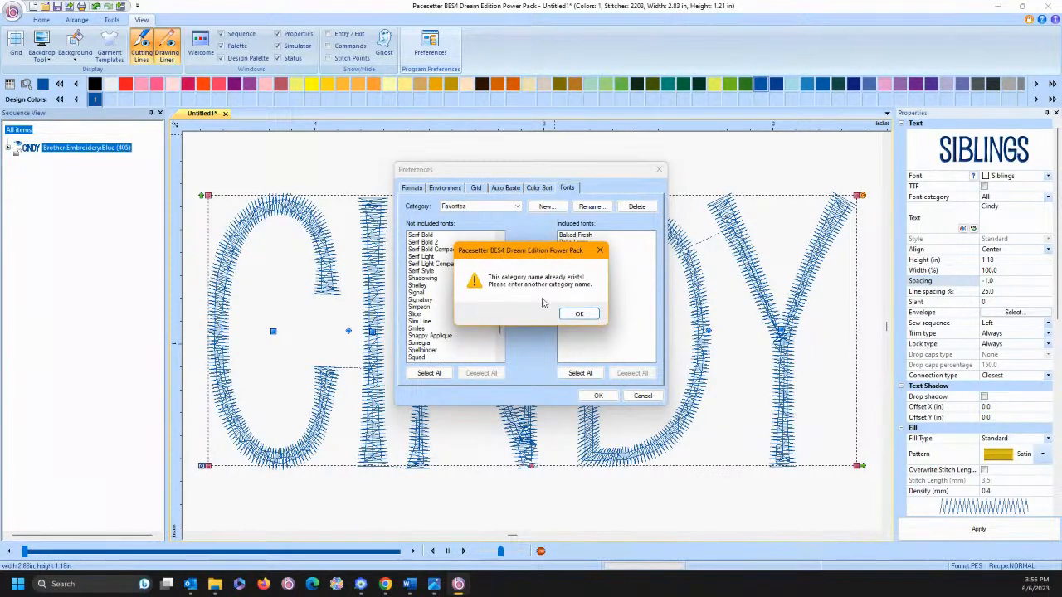
left_click(571, 312)
double_click(546, 280)
type("2")
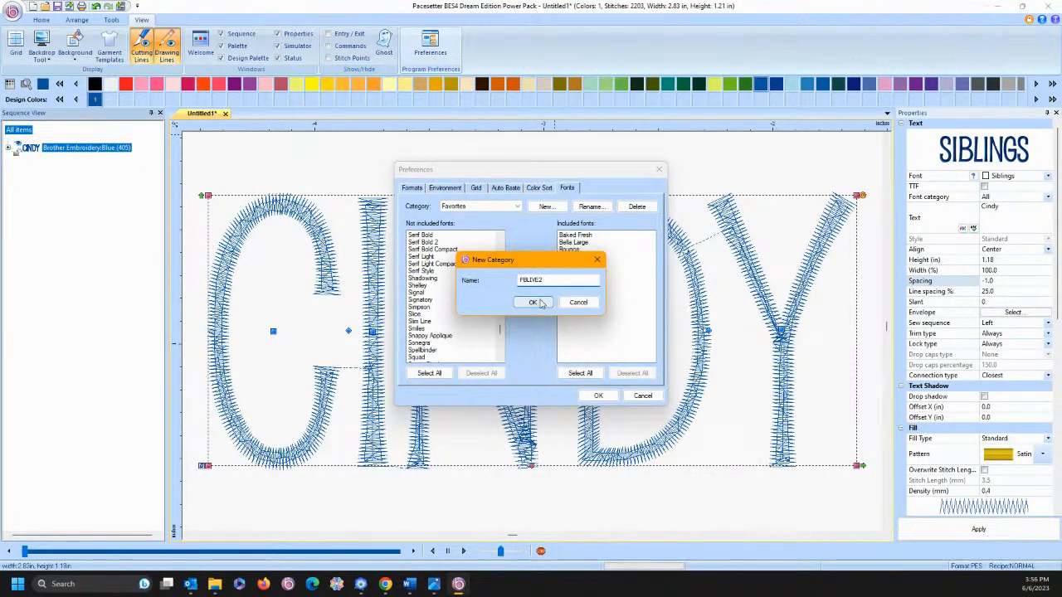
left_click(541, 302)
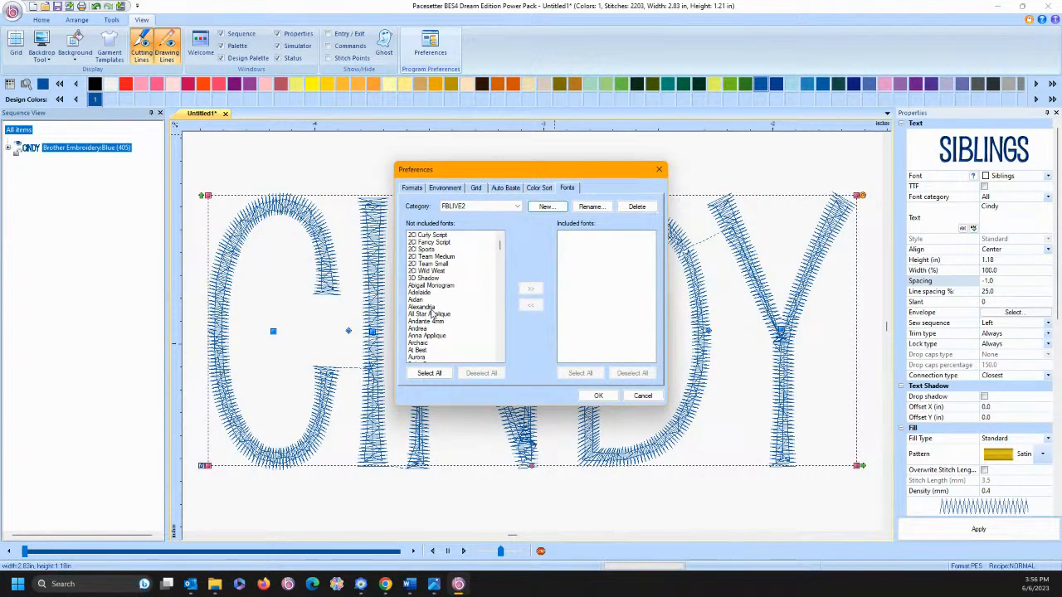
Add the Alexandria, Archaic and Aurora fonts to the FBLIVE2 category.
left_click(431, 307)
left_click(531, 289)
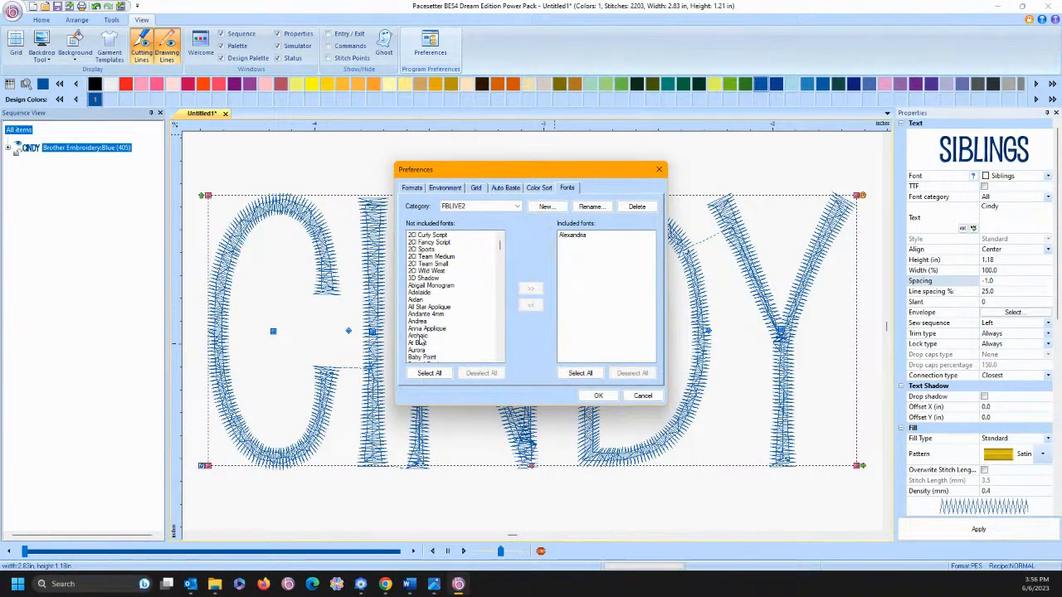
left_click(421, 336)
left_click(419, 351)
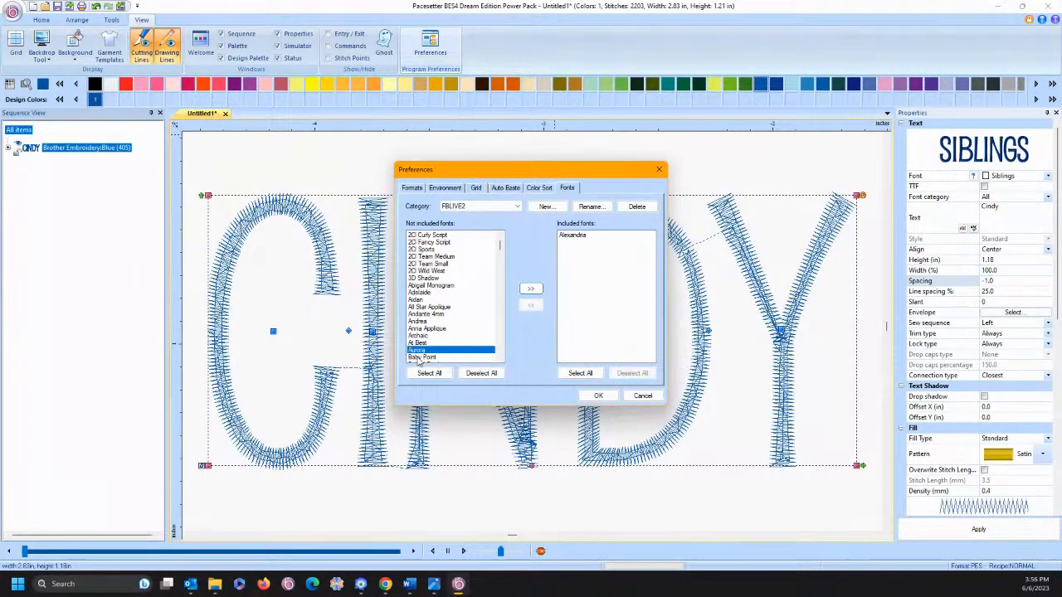
left_click(420, 336, "ctrl")
left_click(531, 289)
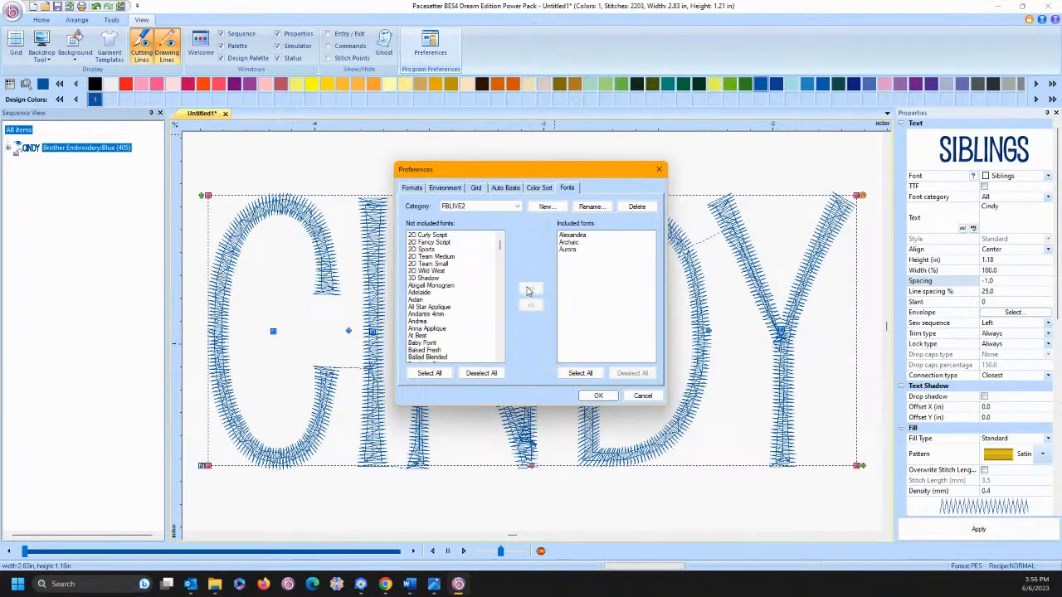
Find Bottled Pop, Bounce, Brandon and Cartoon among the fonts not included and add them to the FBLIVE2 category.
scroll(421, 305, "down", 7)
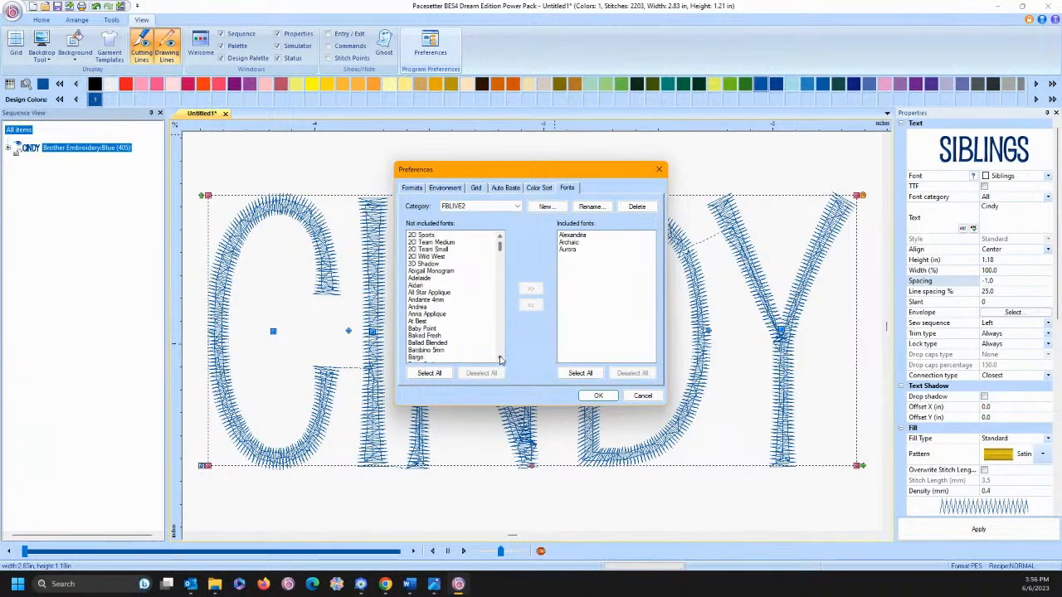
left_click(421, 301)
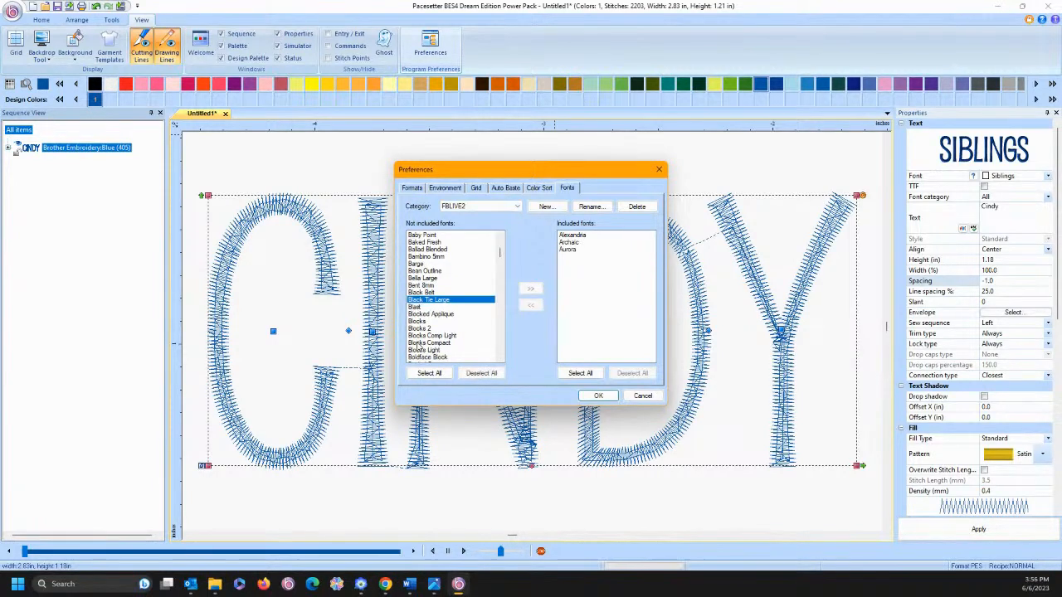
left_click(419, 351, "shift")
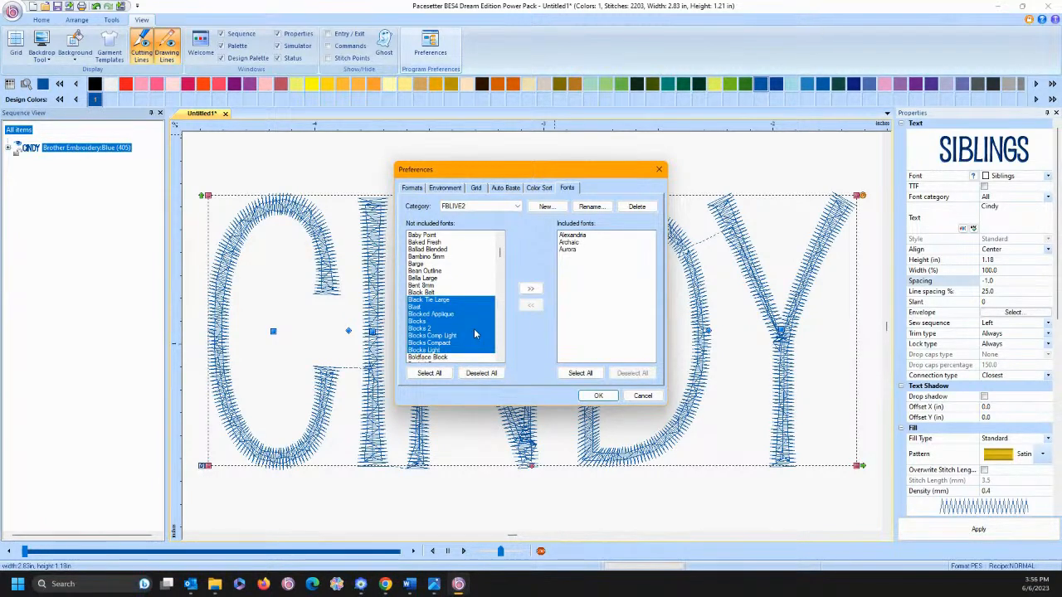
left_click(448, 357)
left_click(500, 359)
left_click(500, 358)
left_click(501, 359)
left_click(500, 359)
left_click(500, 359)
left_click(500, 359)
left_click(500, 358)
left_click(500, 359)
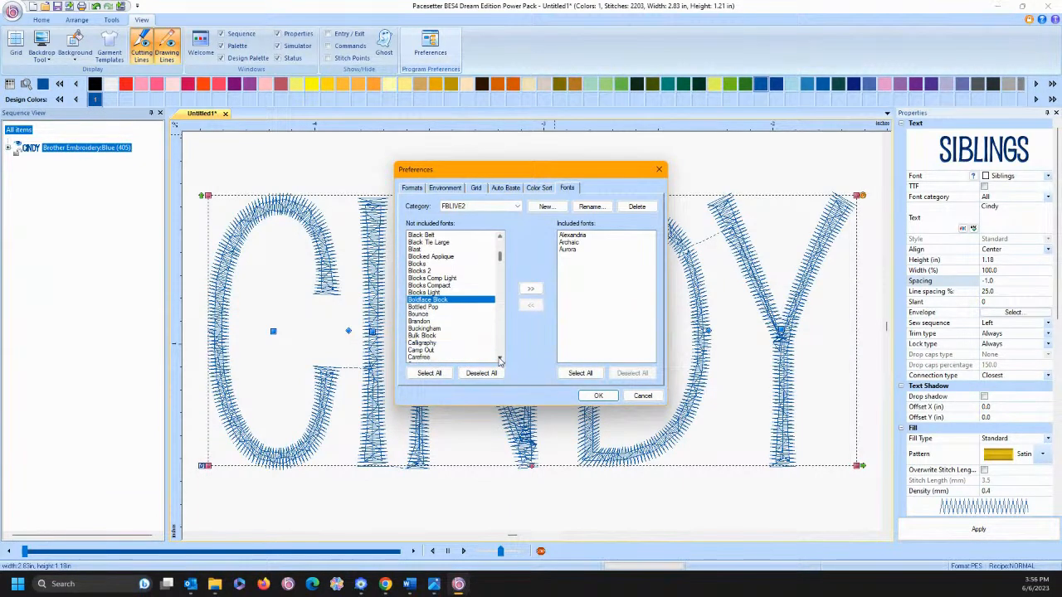
left_click(500, 358)
left_click(500, 359)
left_click(501, 359)
left_click(500, 358)
left_click(428, 278)
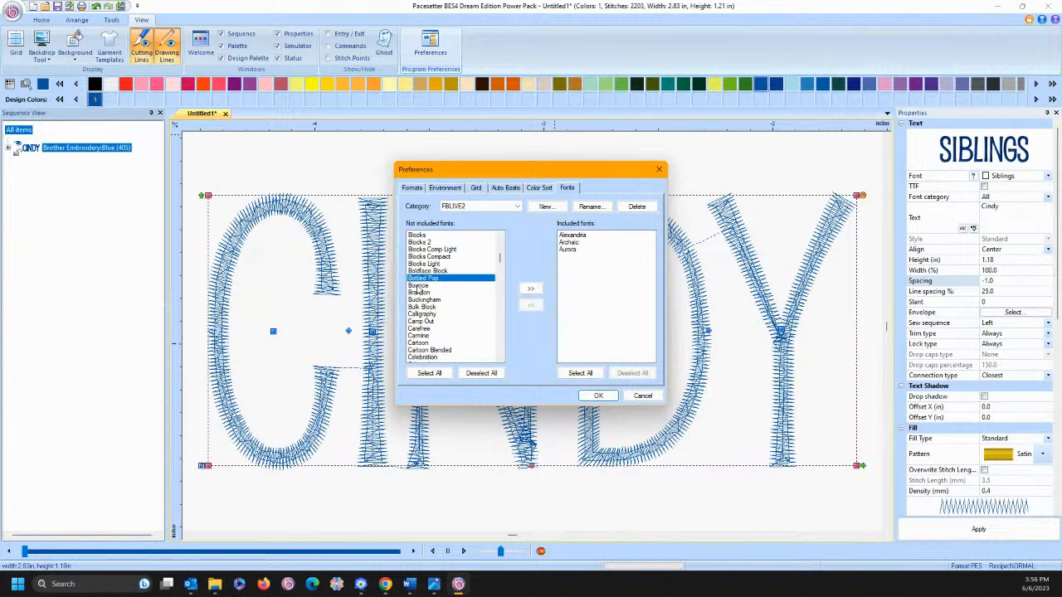
left_click(419, 292, "shift")
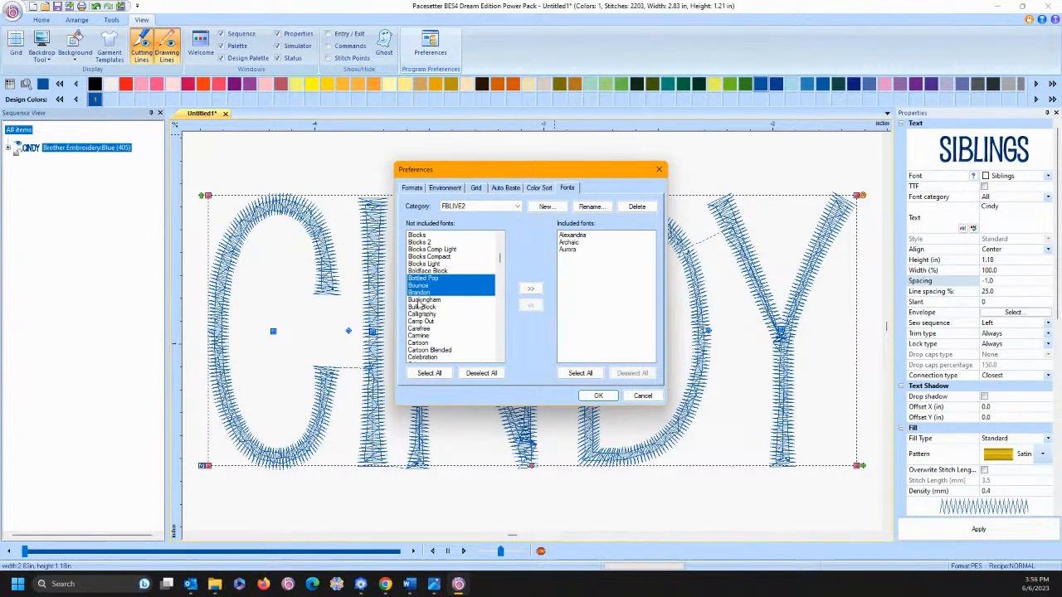
left_click(419, 343, "ctrl")
left_click(530, 288)
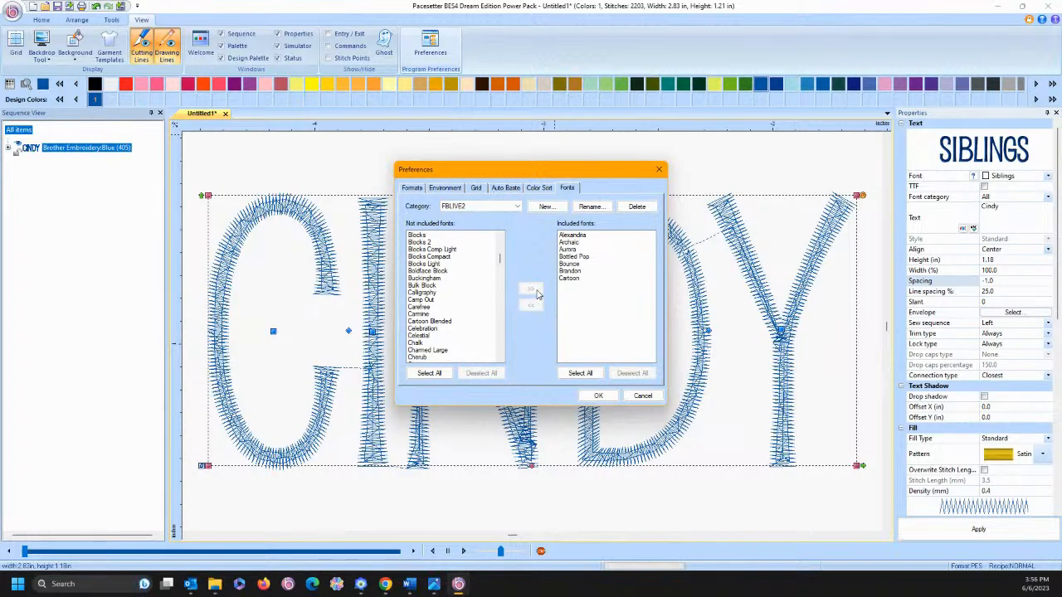
Remove the Brandon and Bottled Pop fonts from the FBLIVE2 category and delete the whole category.
left_click(565, 271)
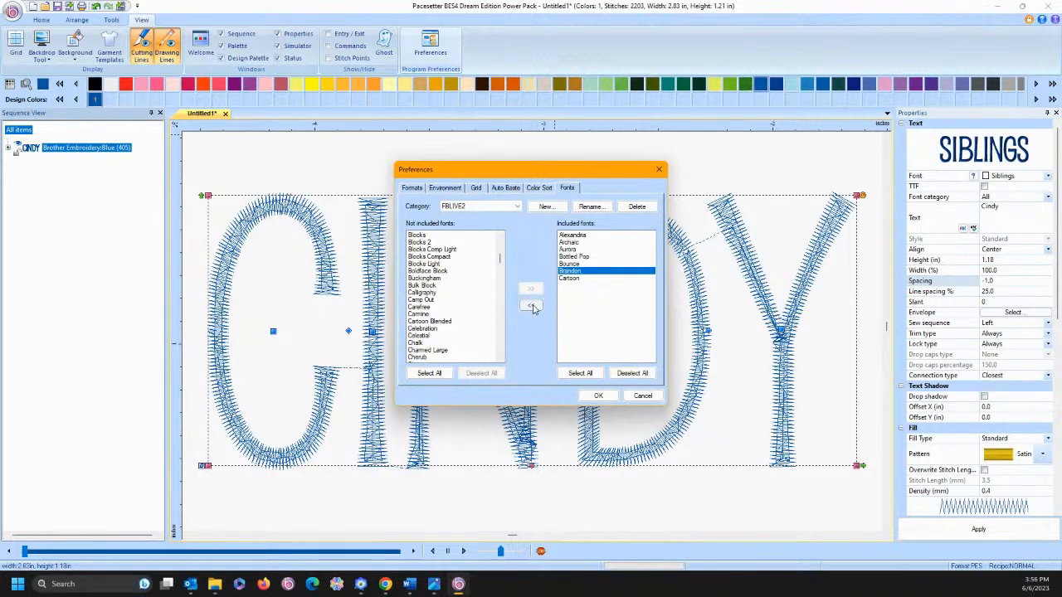
left_click(532, 306)
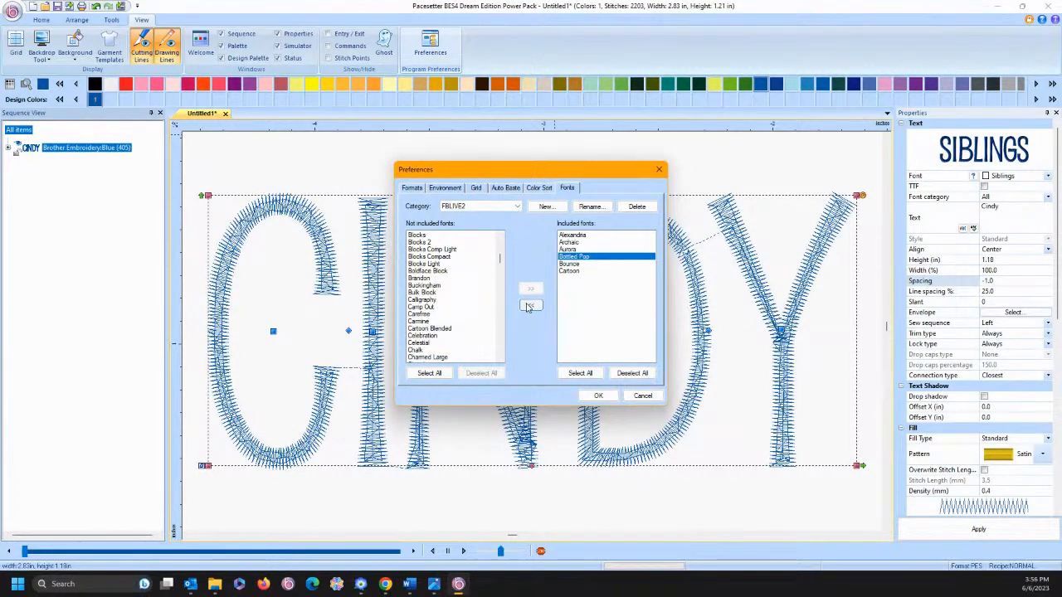
left_click(531, 305)
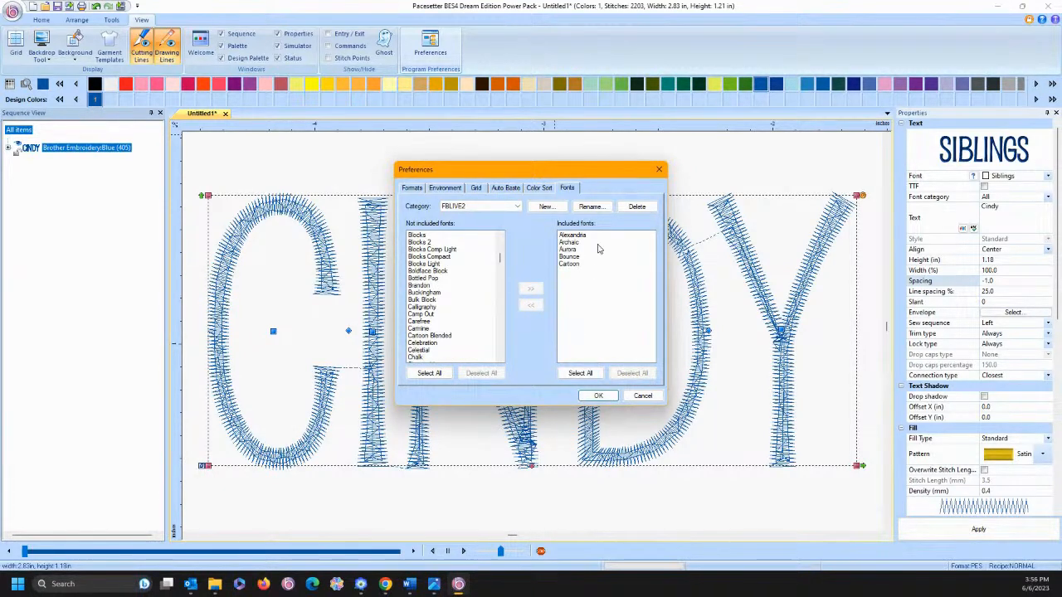
left_click(652, 208)
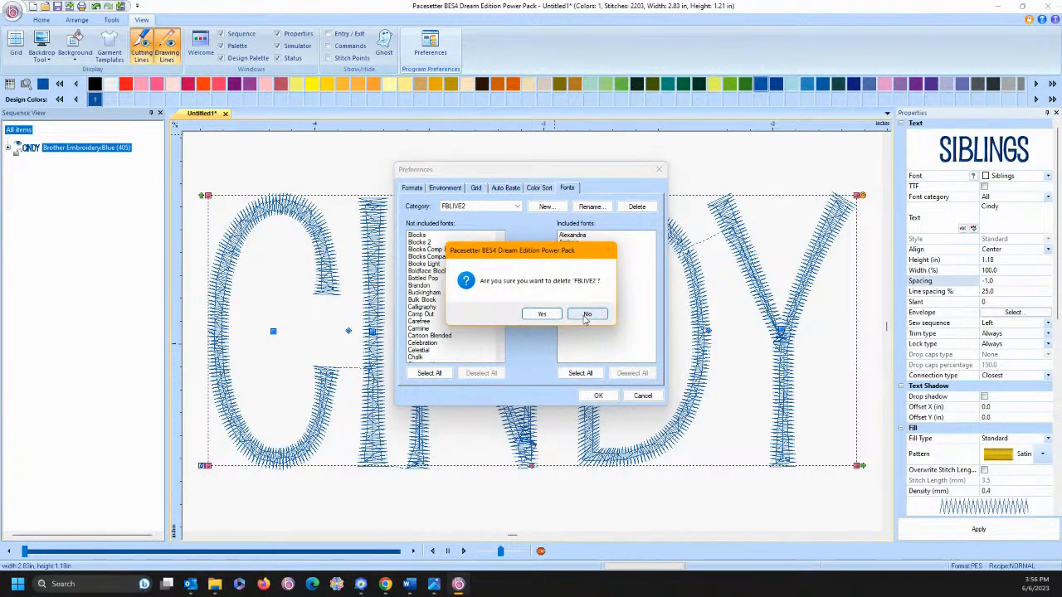
left_click(543, 315)
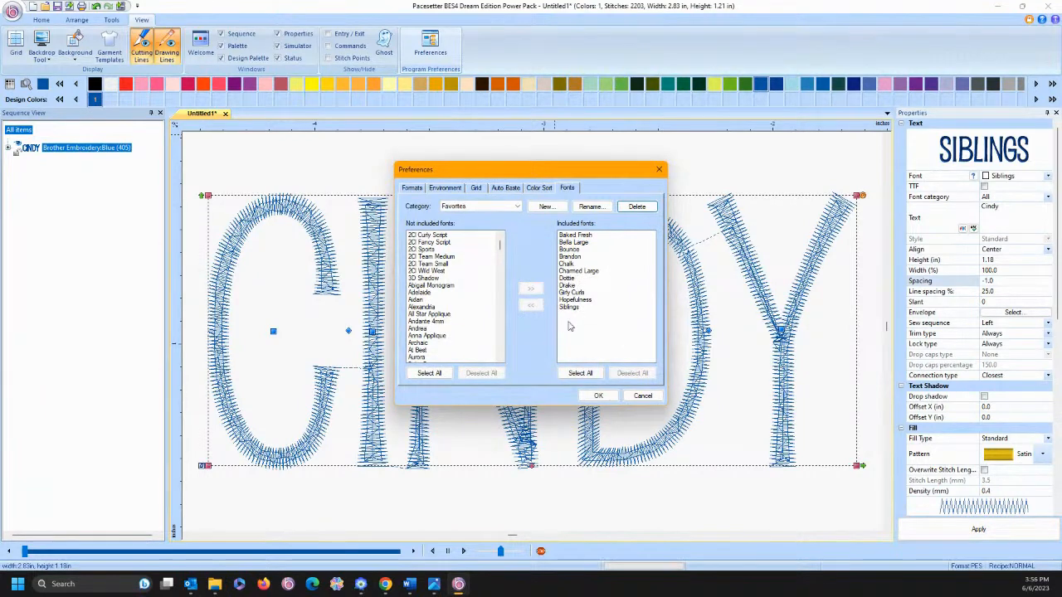
Save the font preferences and limit the name lettering's font choices to the Favorites category.
left_click(599, 396)
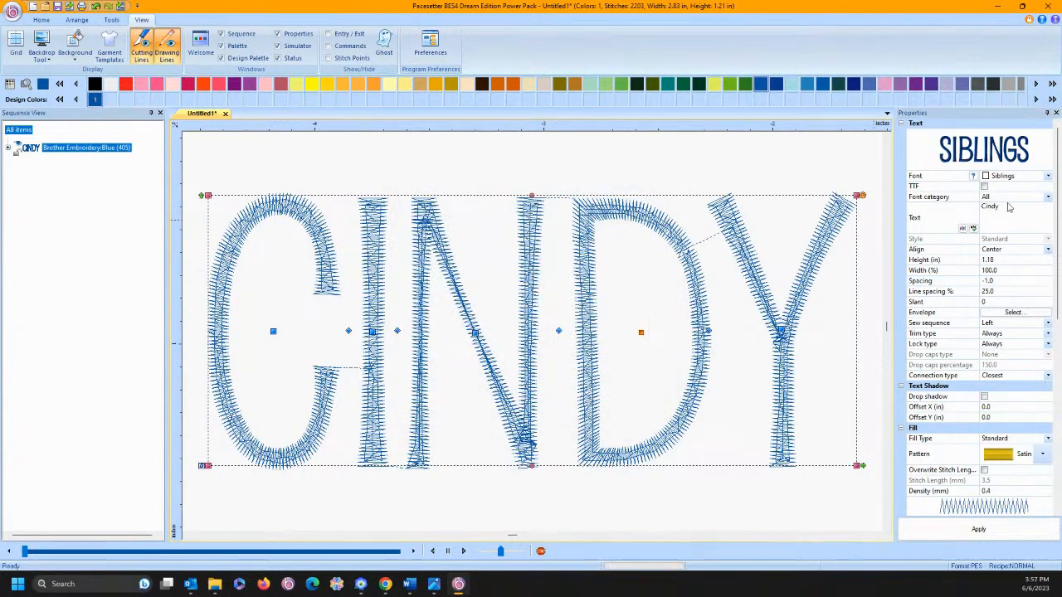
left_click(1048, 196)
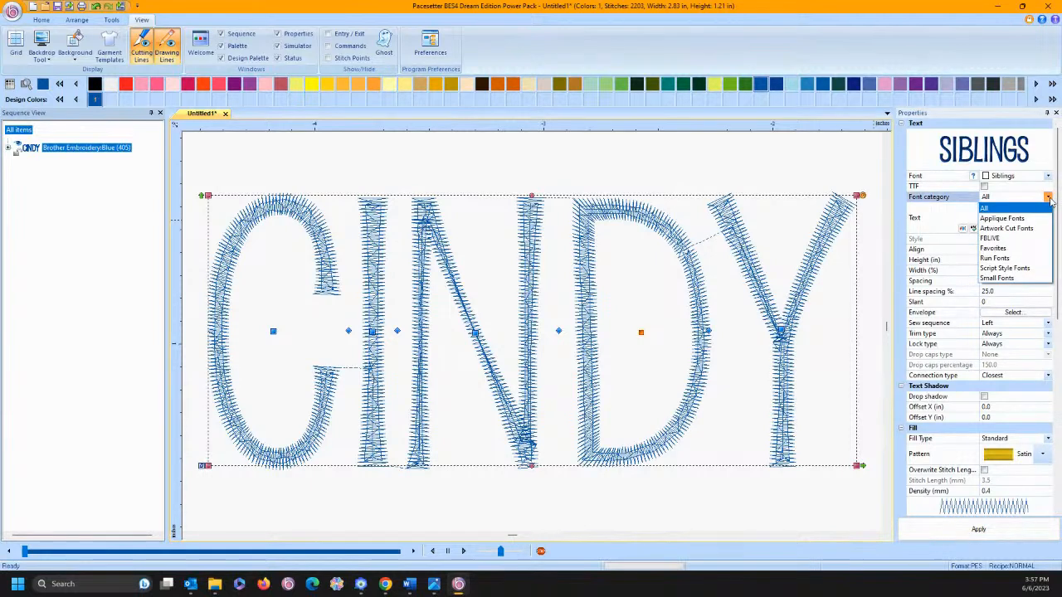
left_click(1013, 249)
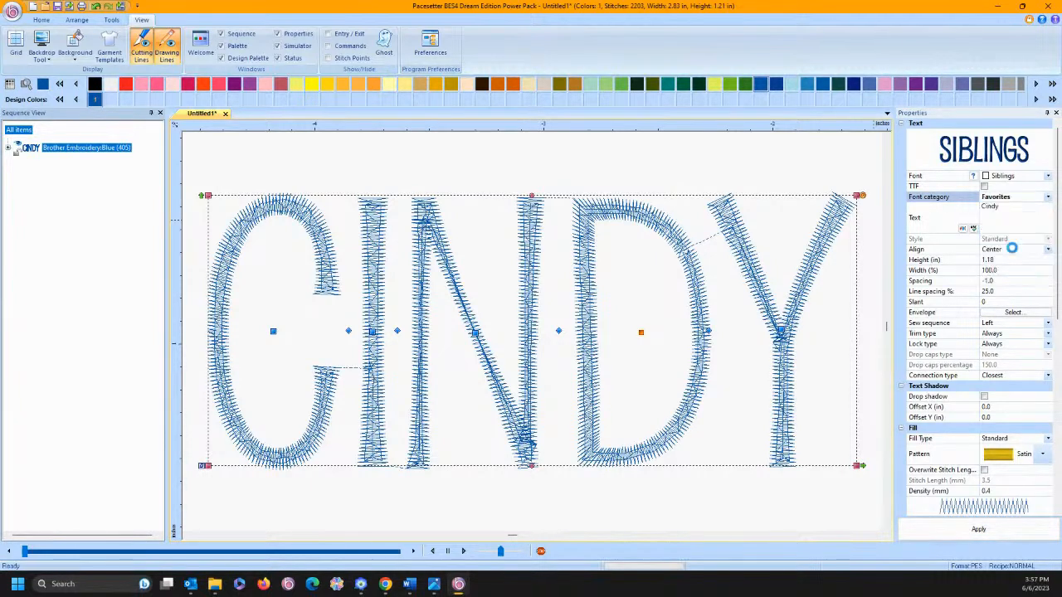
left_click(1048, 177)
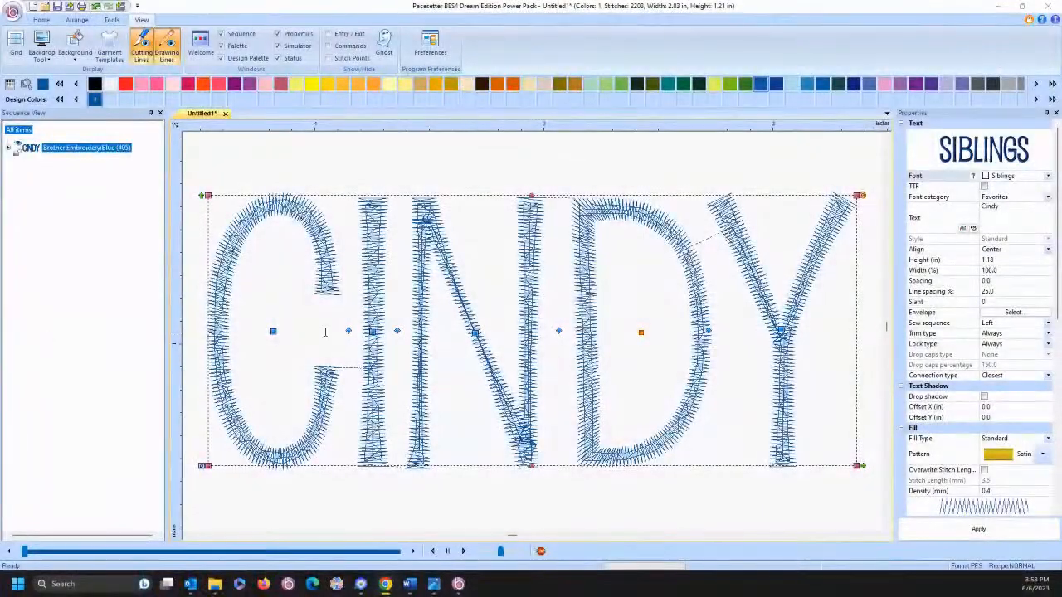
Switch to Layout & Editing and delete both the pink shell and its purple ridges from the page.
mouse_move(458, 585)
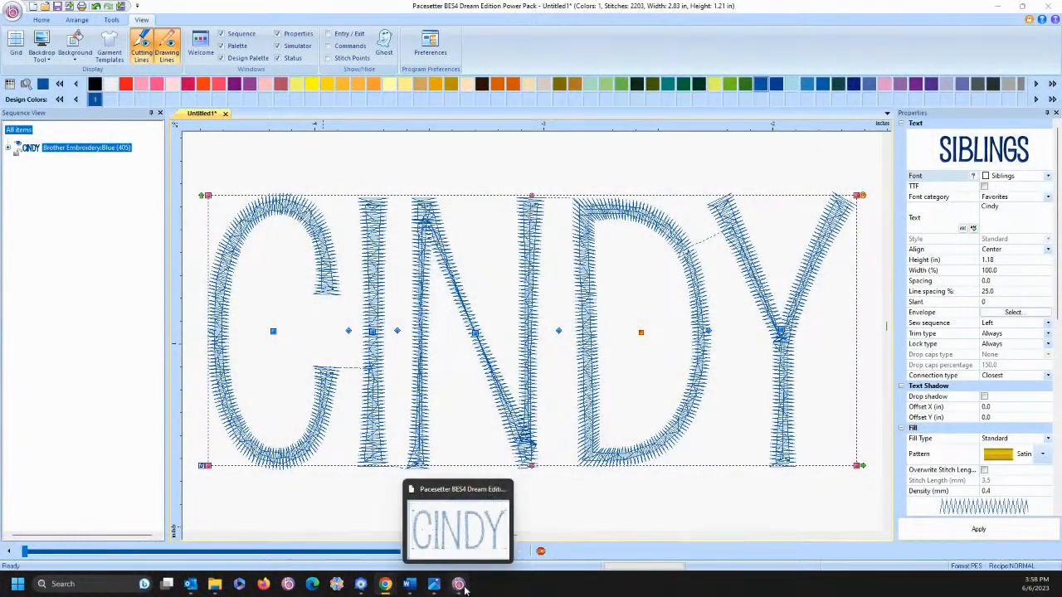
left_click(361, 584)
left_click(442, 259)
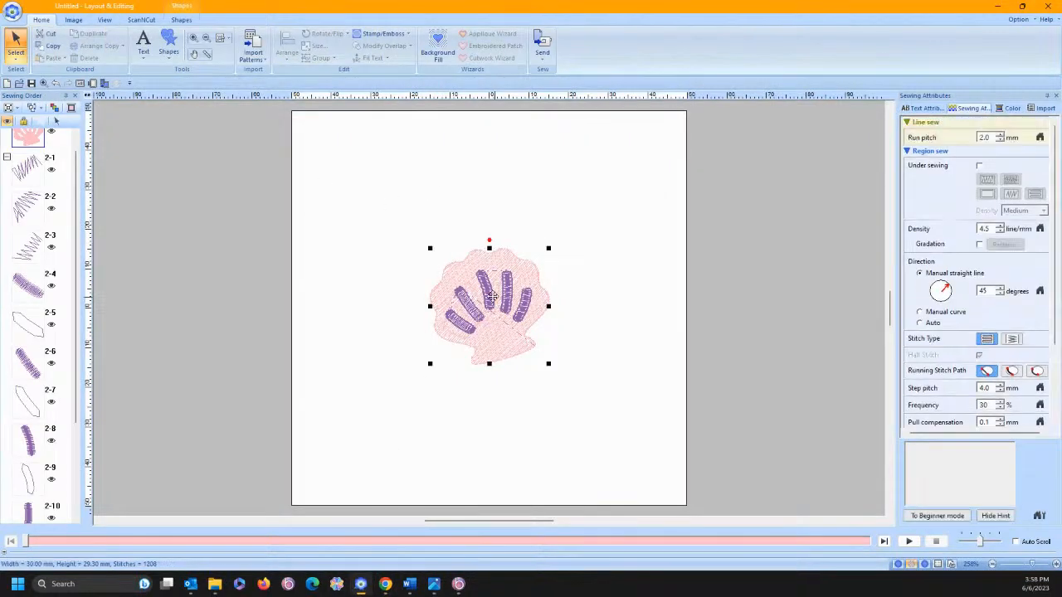
key("Delete")
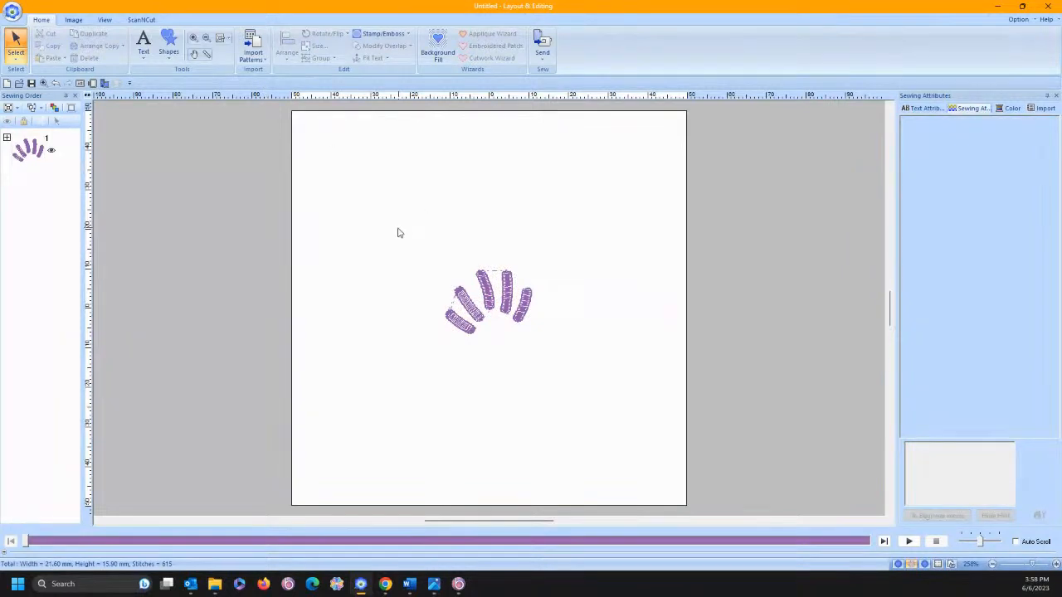
key("Delete")
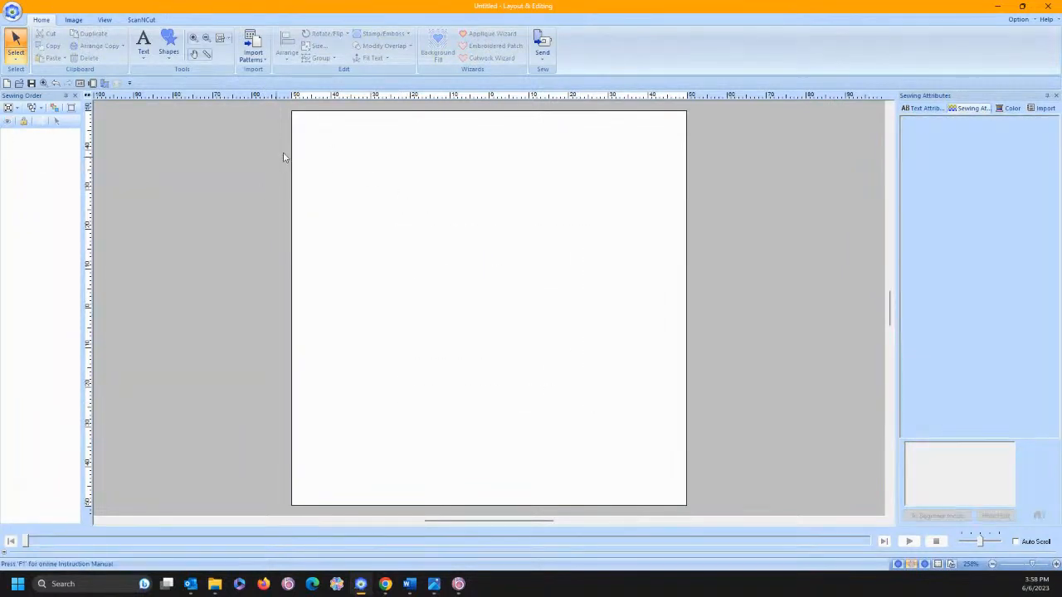
Draw a rectangle about 92 mm wide and 74 mm high across the upper part of the page.
left_click(168, 45)
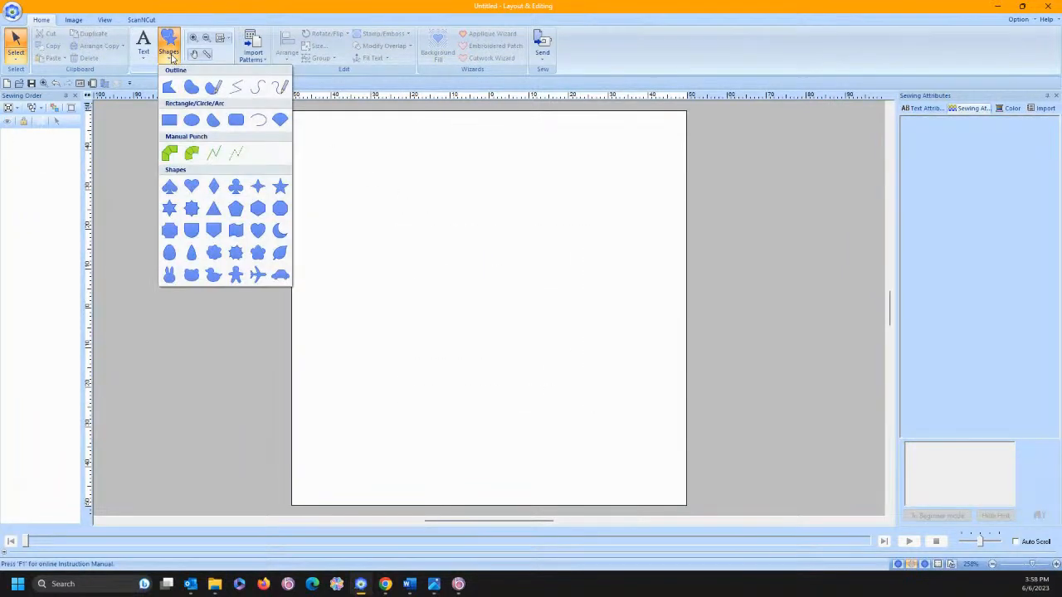
left_click(170, 122)
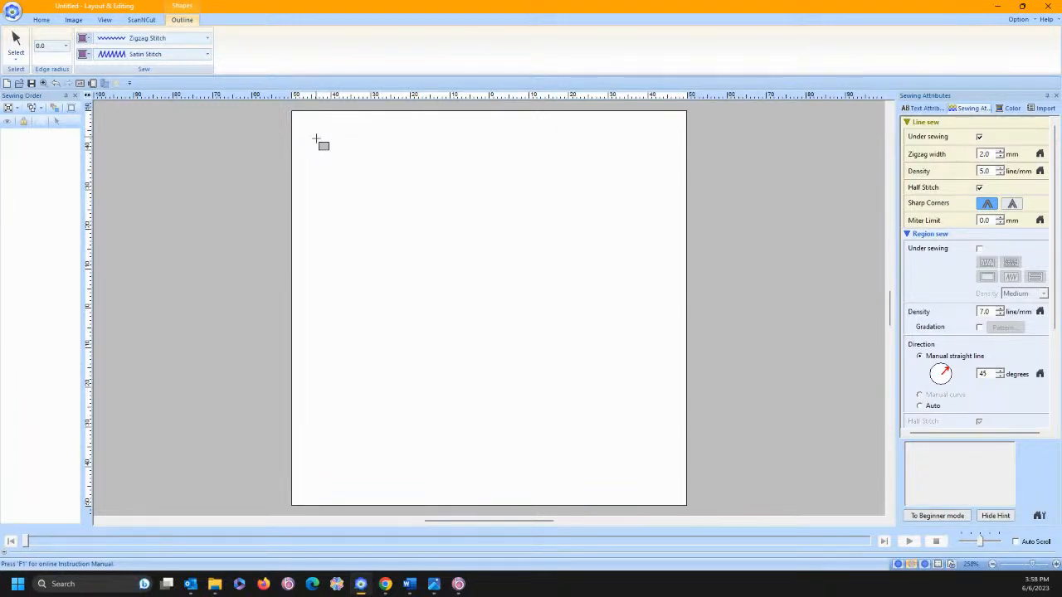
left_click_drag(316, 137, 673, 419)
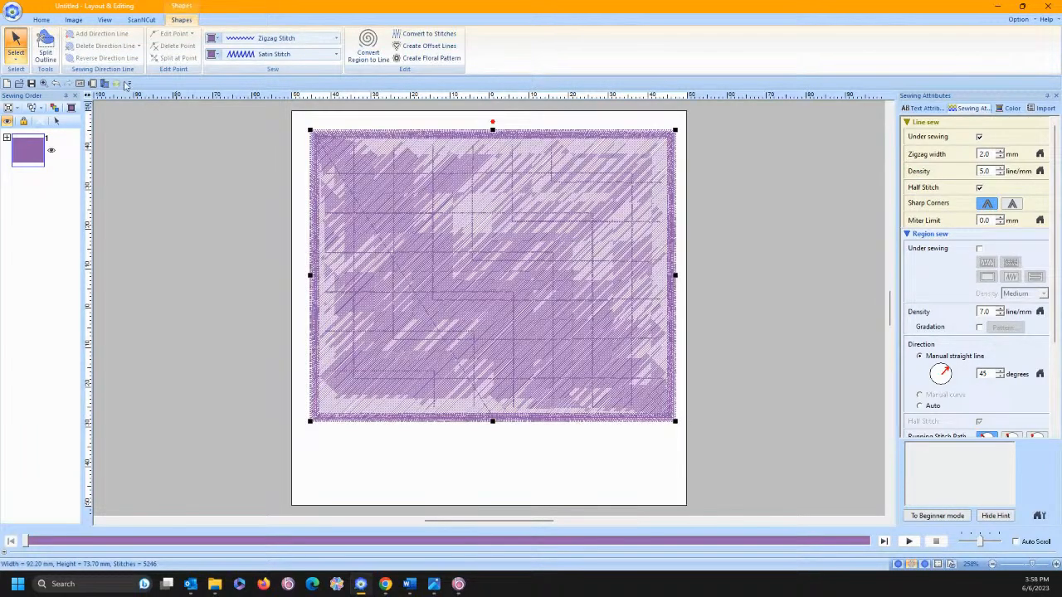
Set the rectangle's outline to Running Stitch and its region to Not Sewn.
left_click(243, 38)
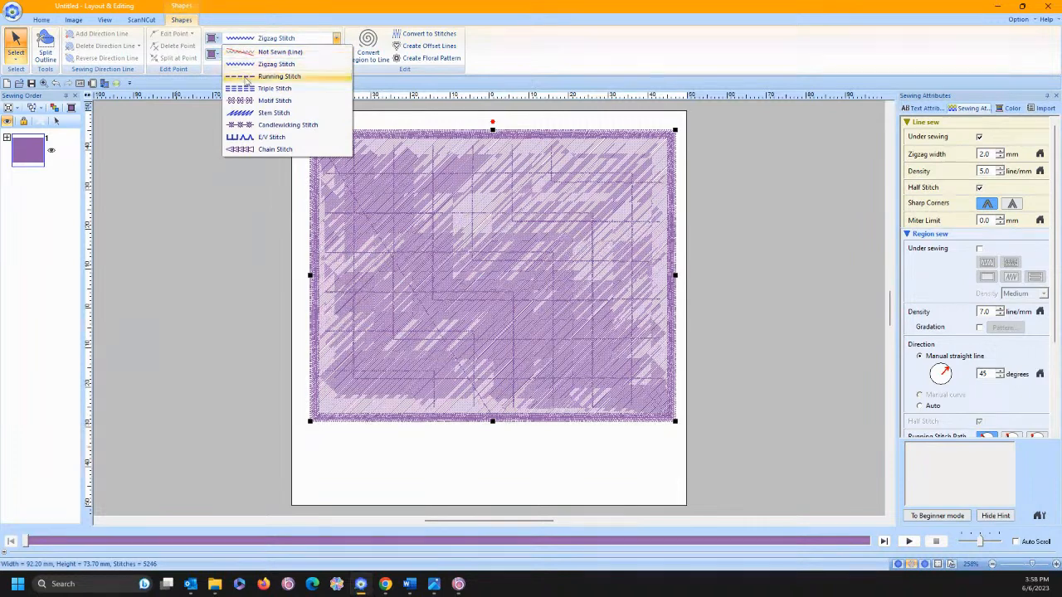
left_click(249, 76)
left_click(245, 55)
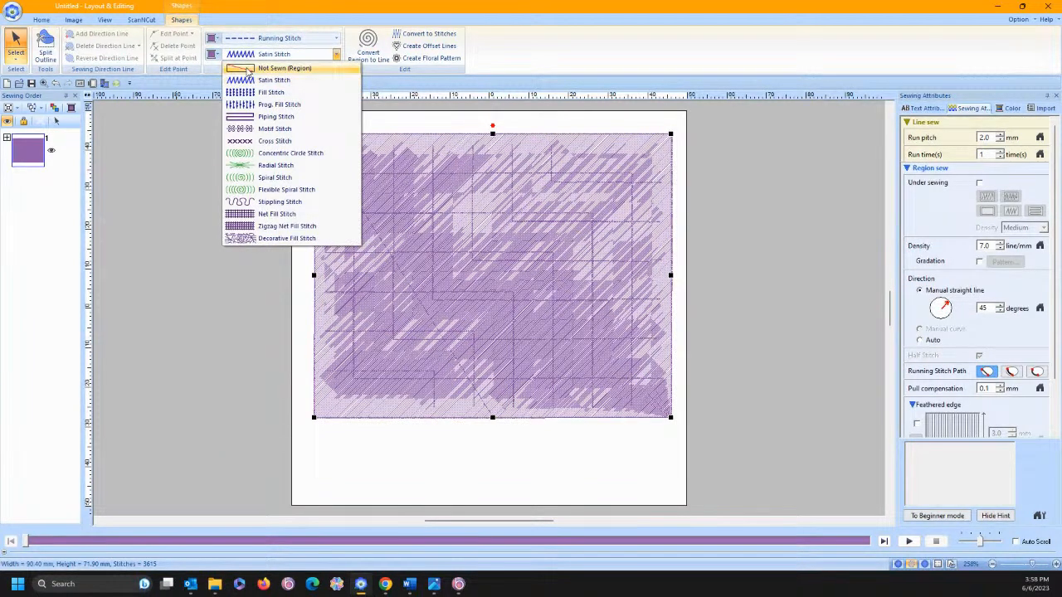
left_click(247, 70)
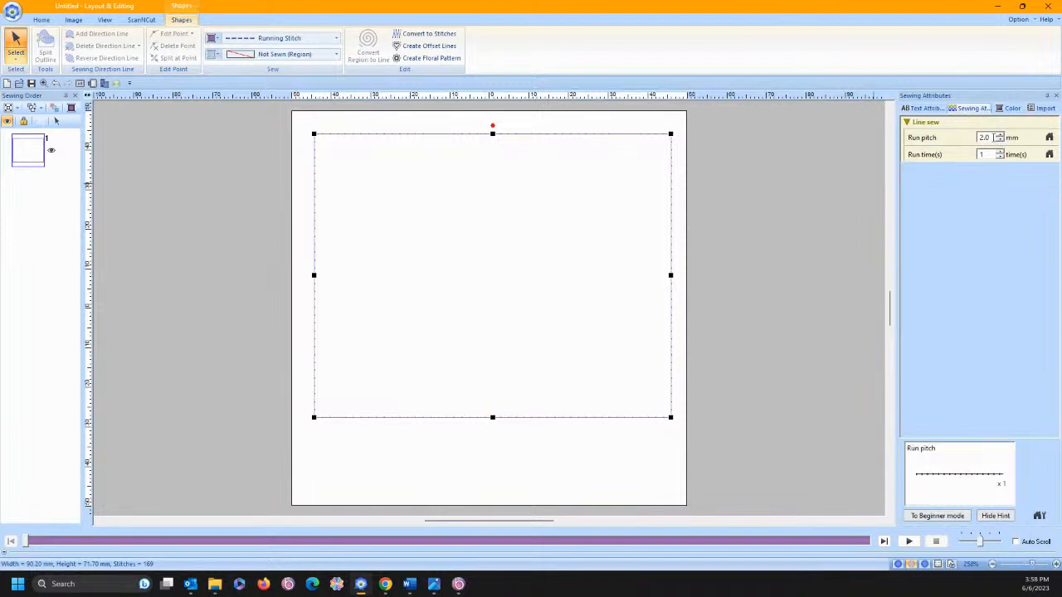
Set the run pitch of the rectangle's outline to 8 mm.
left_click(997, 136)
type("8")
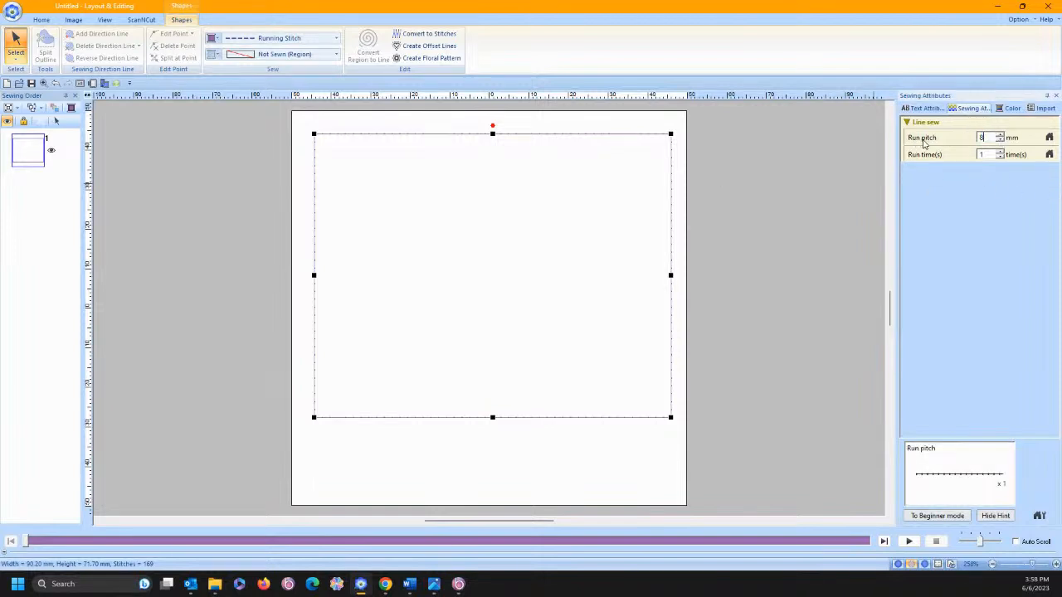
key("Return")
left_click(40, 21)
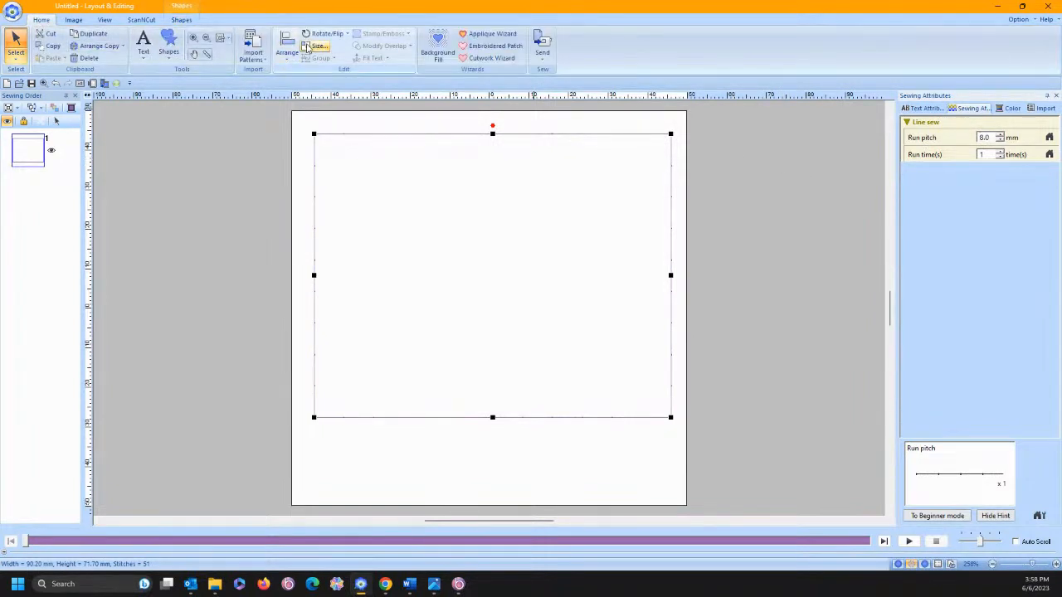
Resize the rectangle to 7 inches wide and 4 inches high without maintaining the aspect ratio.
left_click(307, 47)
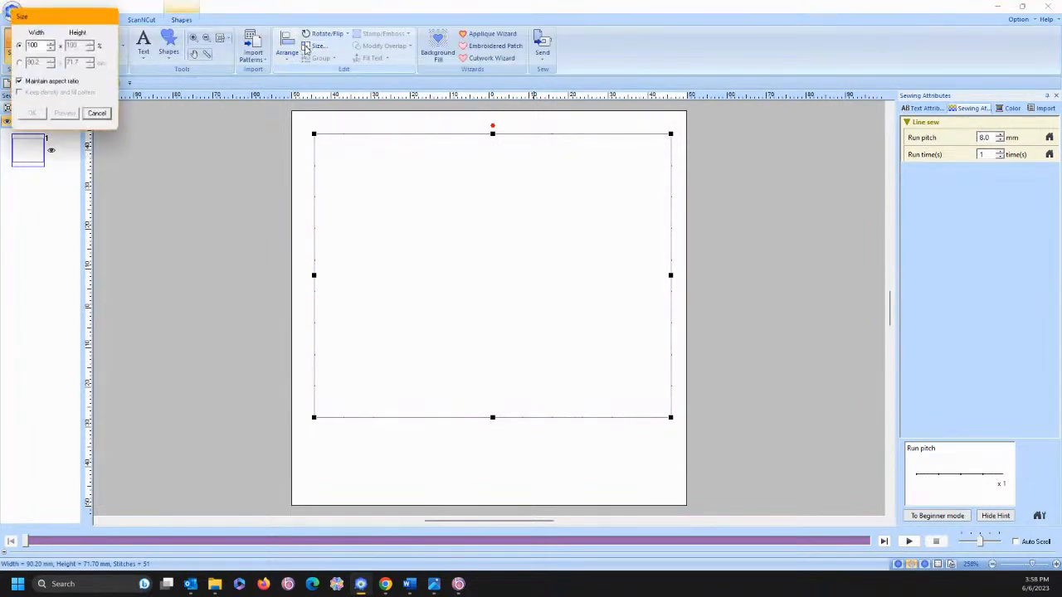
left_click(97, 114)
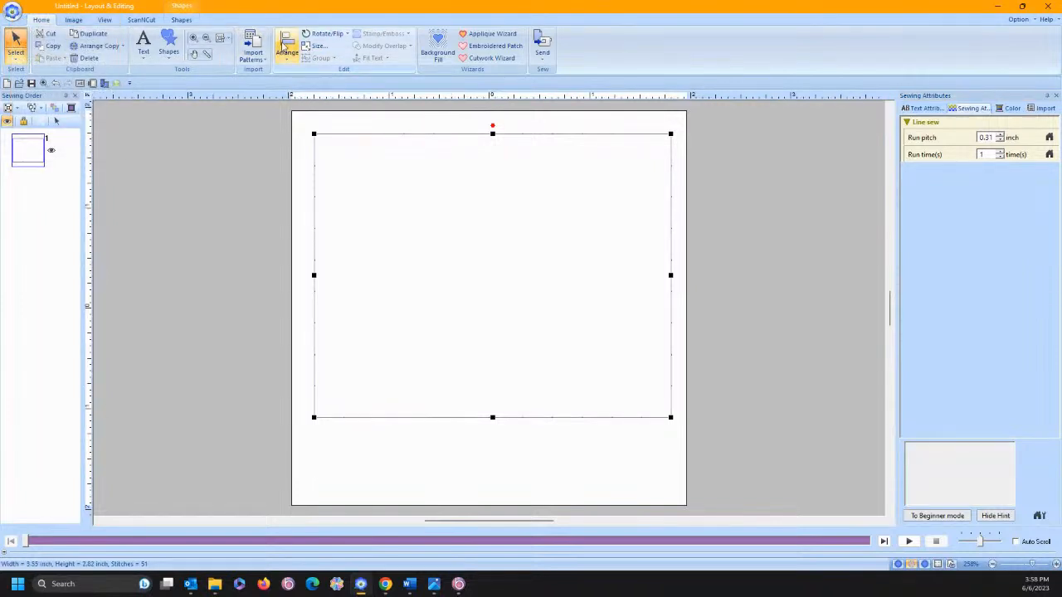
left_click(315, 47)
left_click_drag(62, 18, 219, 85)
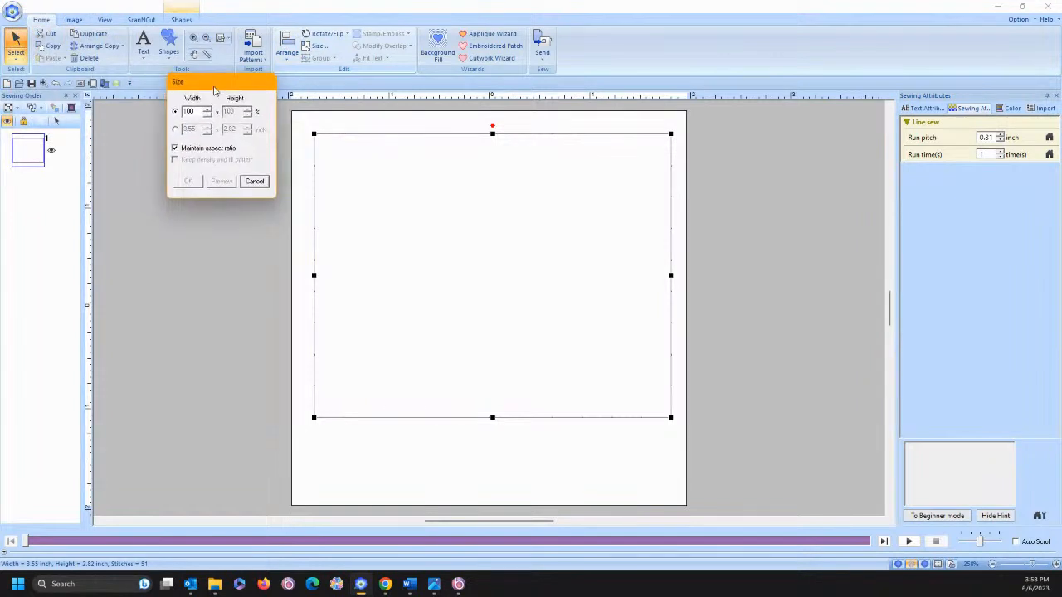
left_click(176, 131)
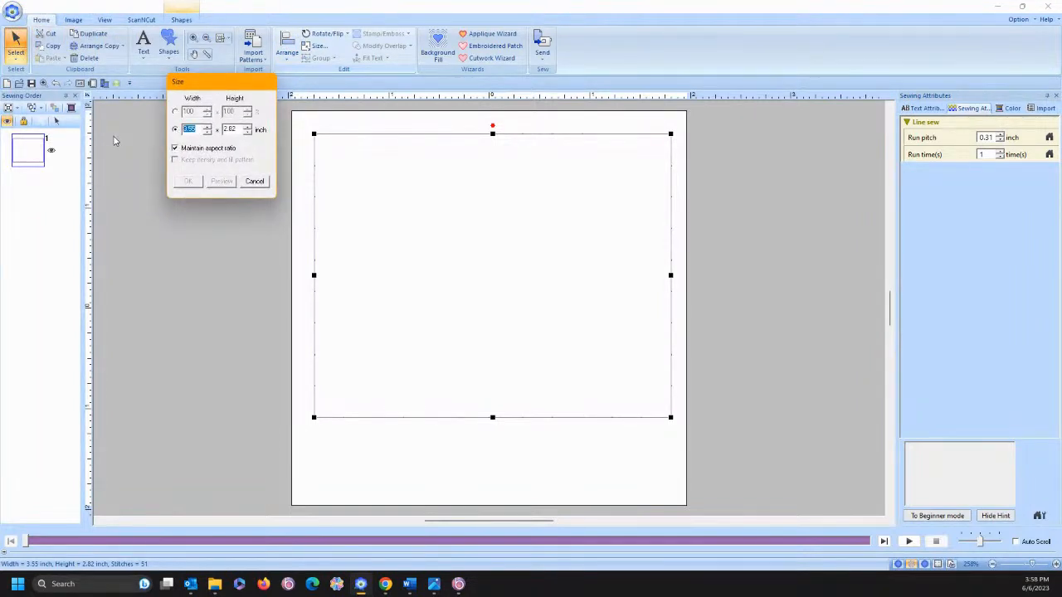
type("7")
left_click(236, 128)
left_click(175, 148)
type("4")
left_click(187, 182)
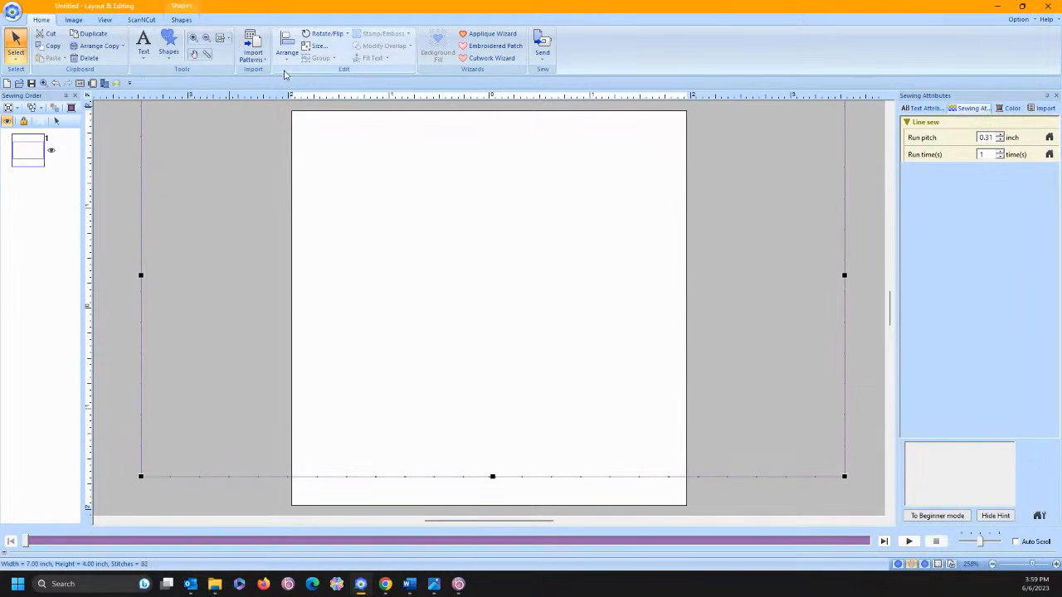
Add a user hoop 7.0 inches wide and 4.0 inches high in the design settings.
left_click(92, 84)
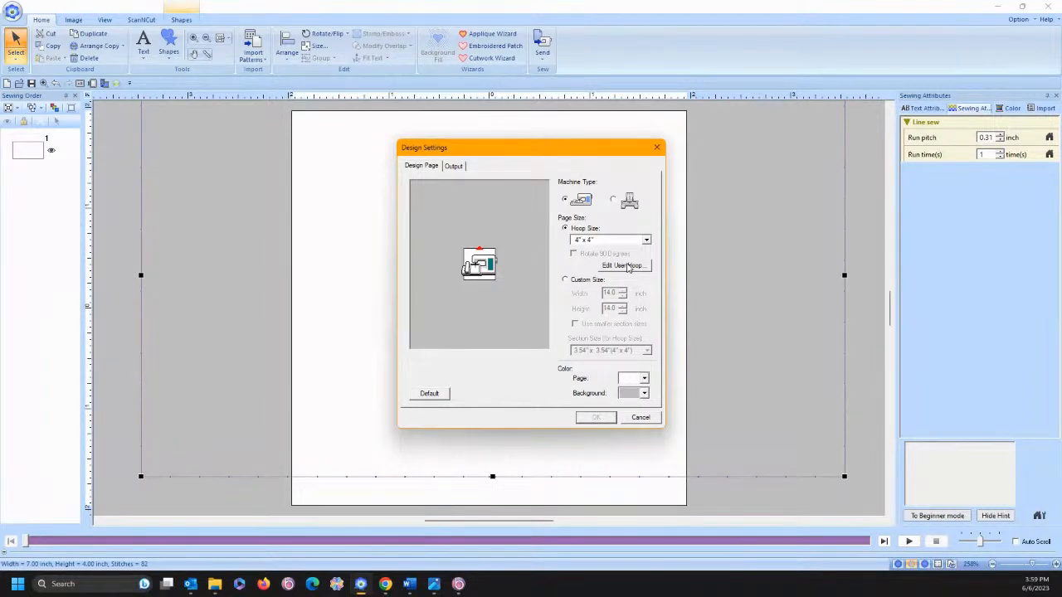
left_click(629, 266)
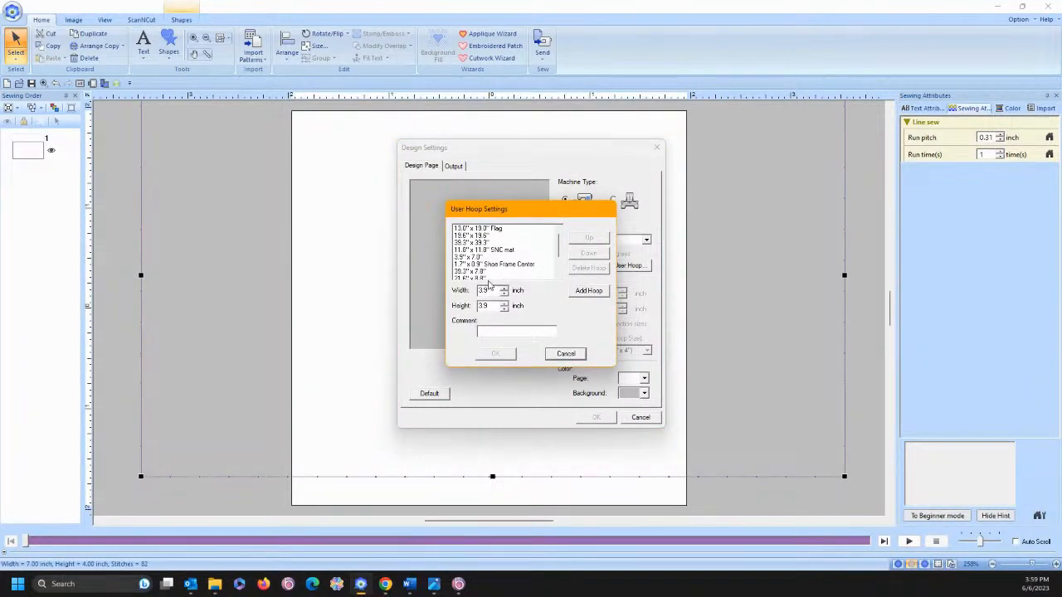
left_click(494, 292)
type("7")
key("Tab")
type("4")
left_click(582, 291)
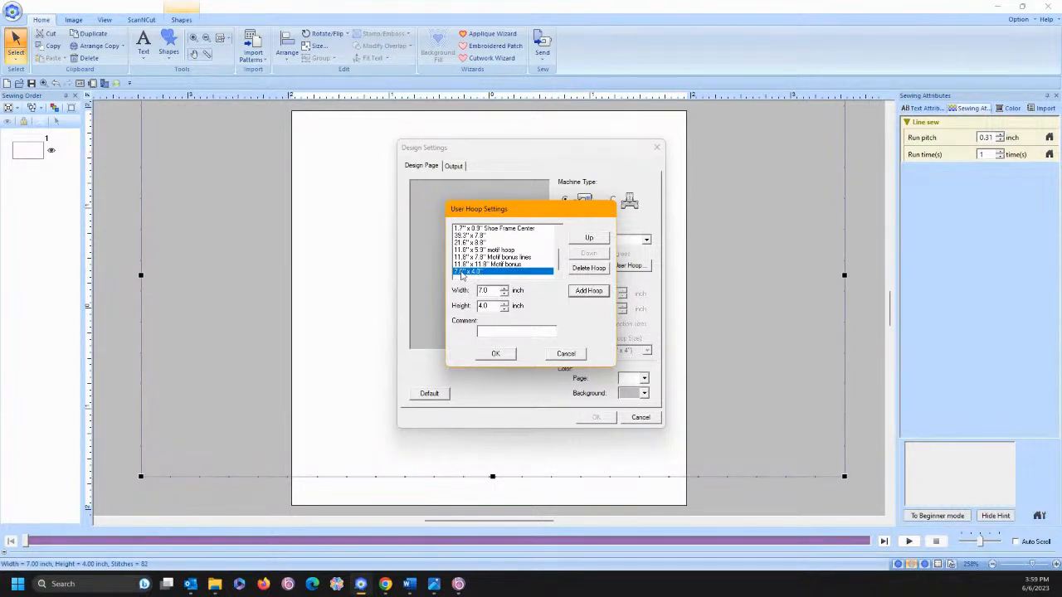
left_click(496, 354)
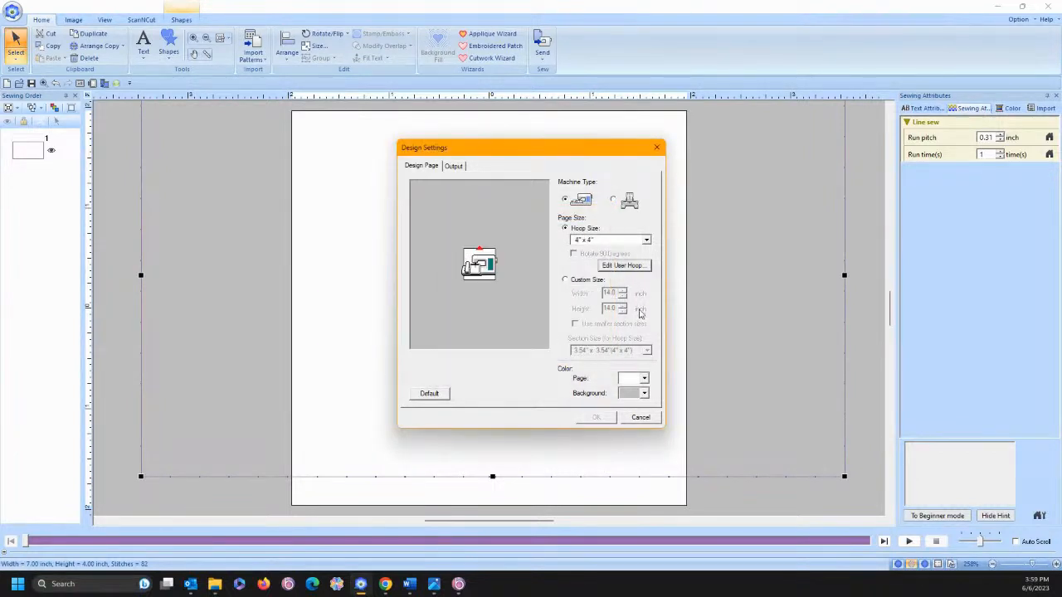
Set the design page's hoop size to the custom 7.0" x 4.0" hoop.
left_click(645, 241)
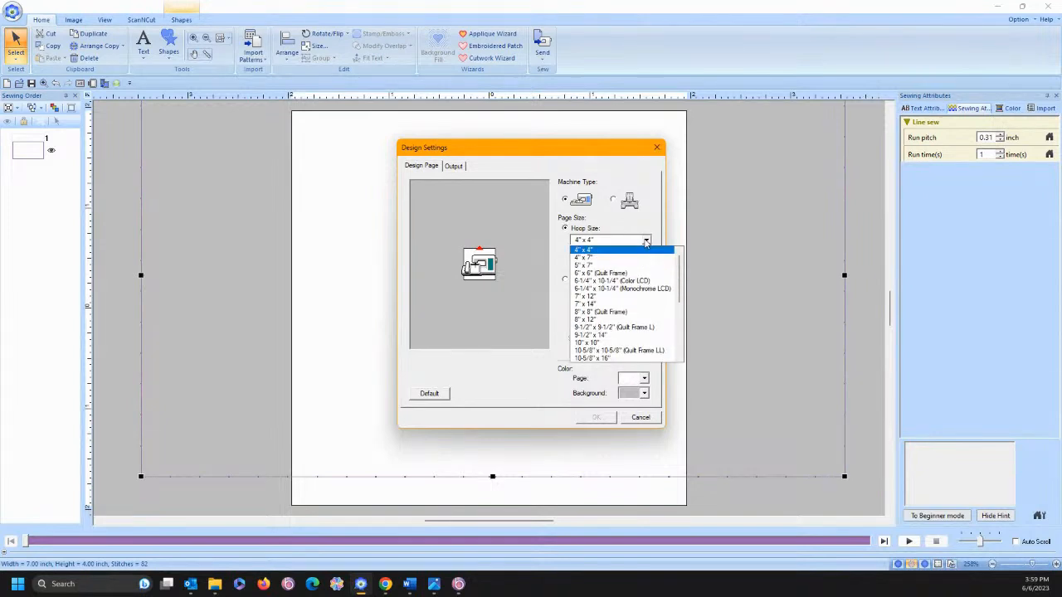
scroll(628, 294, "down", 5)
scroll(628, 295, "up", 1)
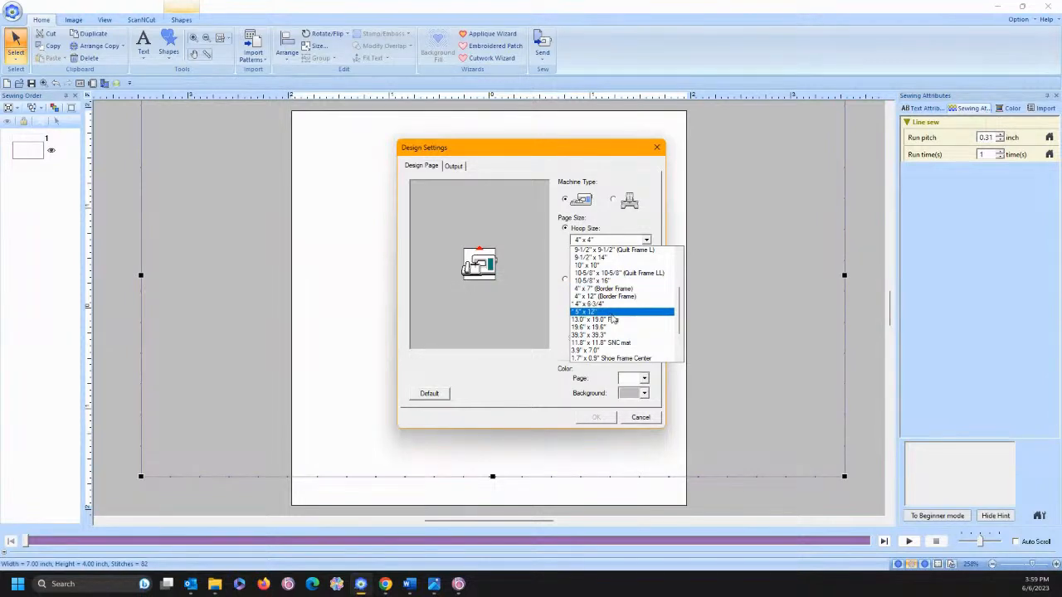
scroll(624, 313, "down", 2)
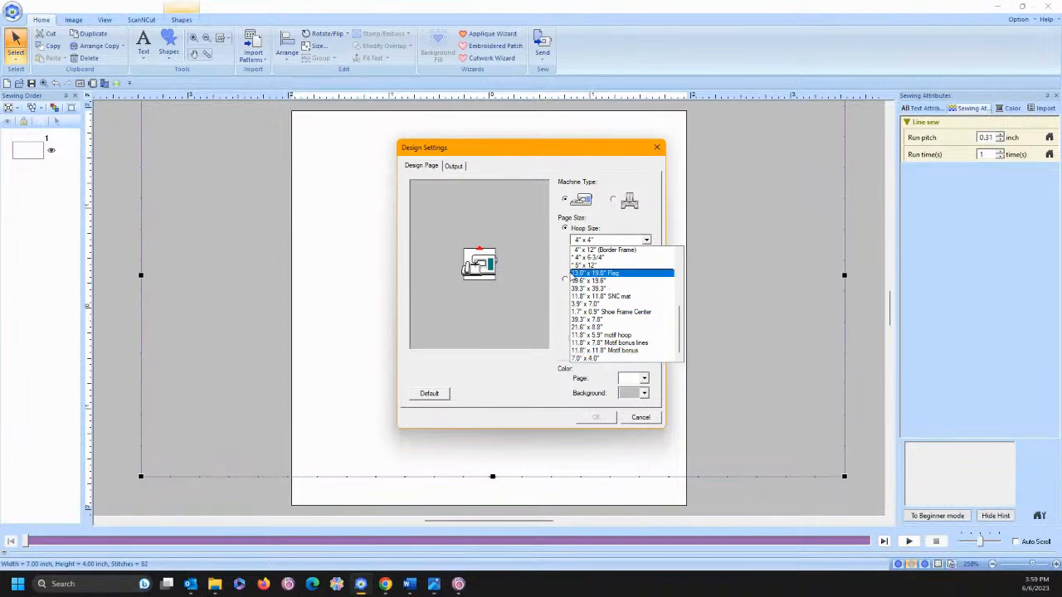
left_click(588, 358)
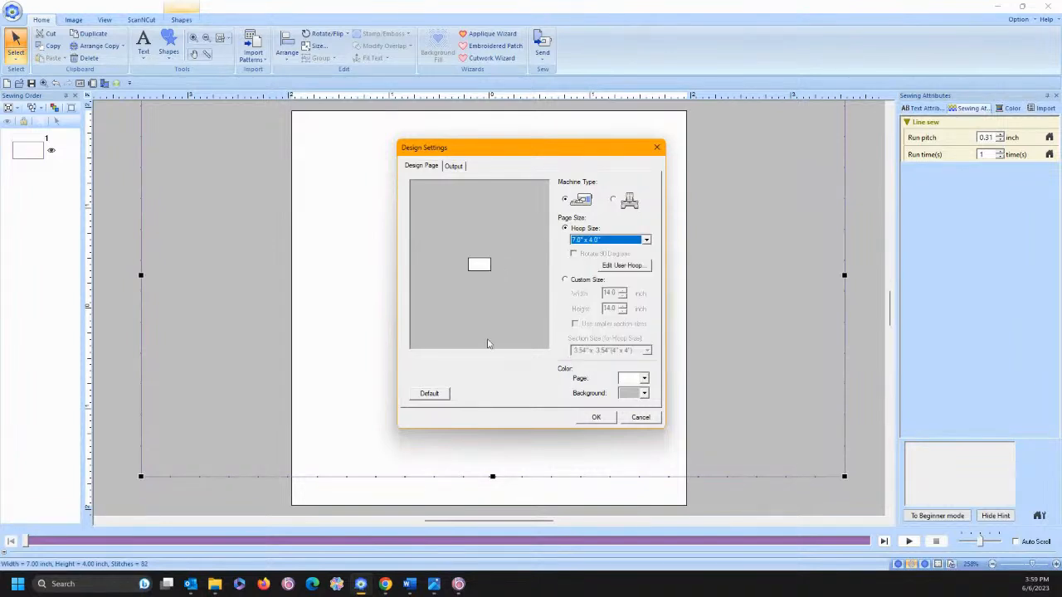
left_click(598, 418)
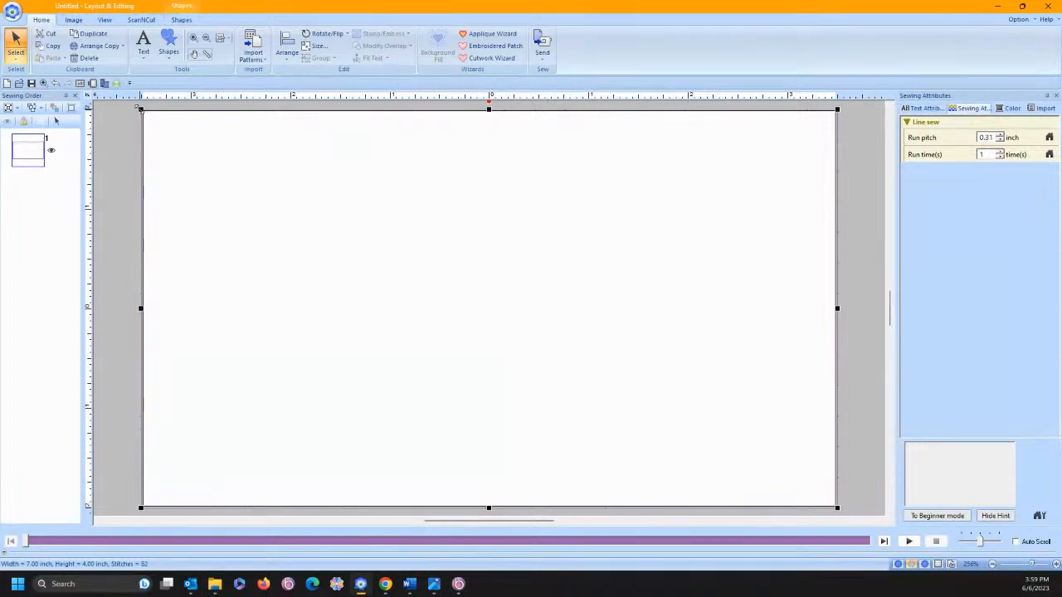
Shrink the rectangle from its corners to about 6.46 by 3.69 inches, leaving a margin inside the page edges.
left_click_drag(140, 109, 160, 121)
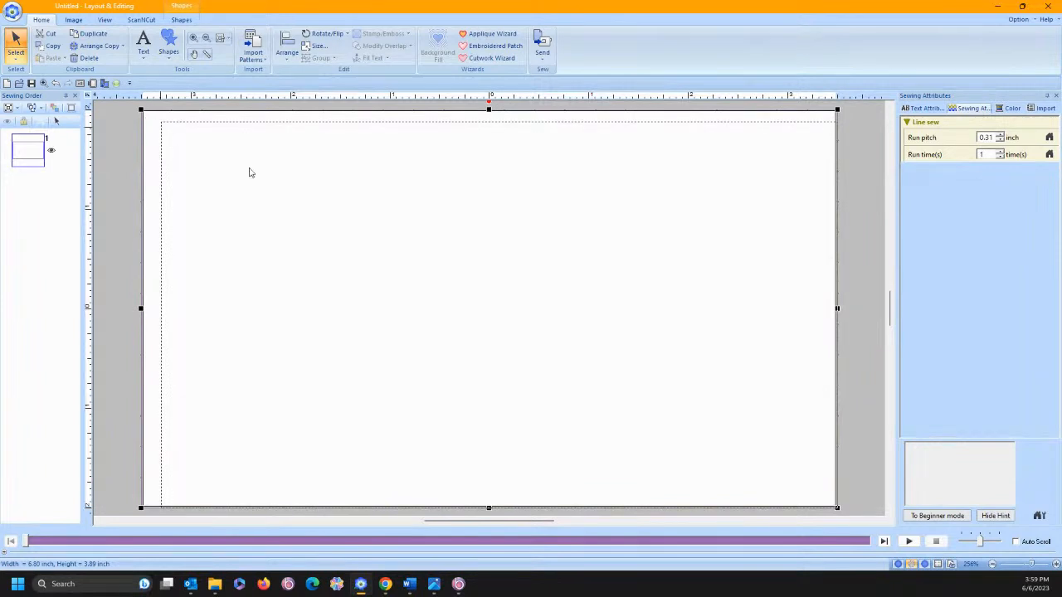
left_click_drag(837, 508, 807, 491)
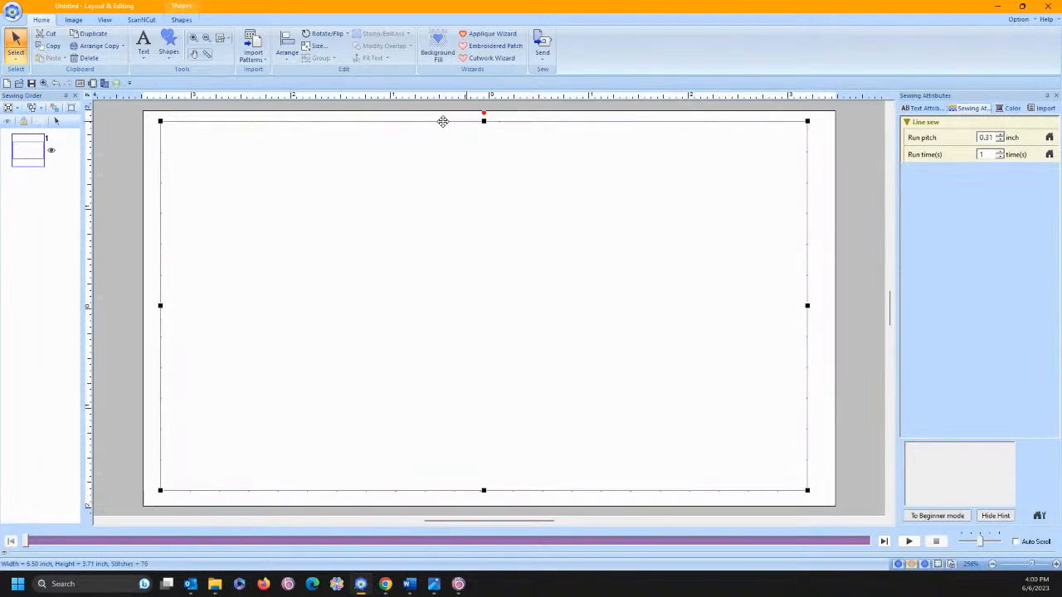
left_click_drag(160, 121, 165, 123)
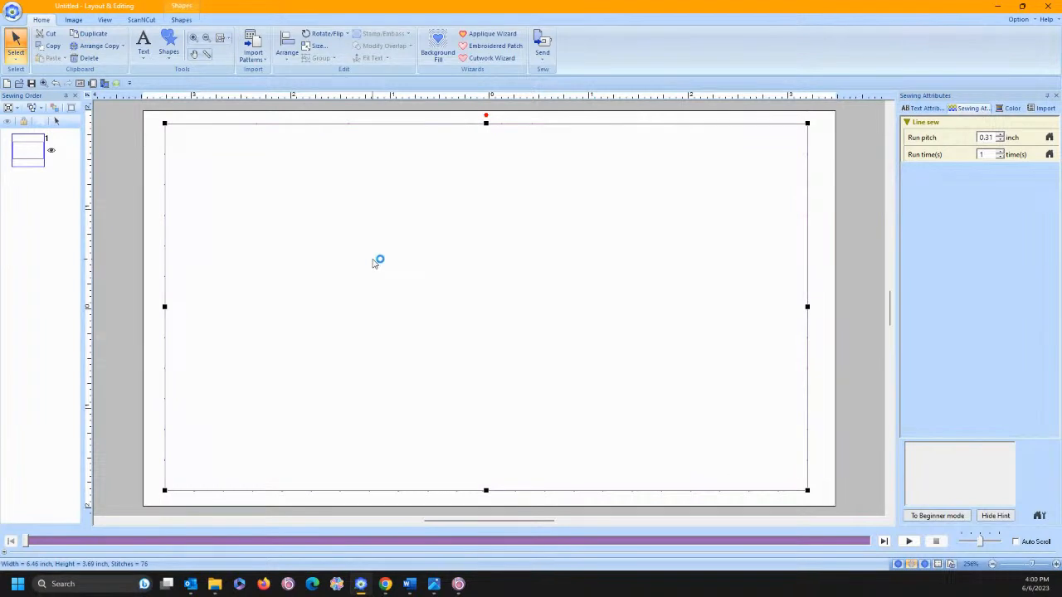
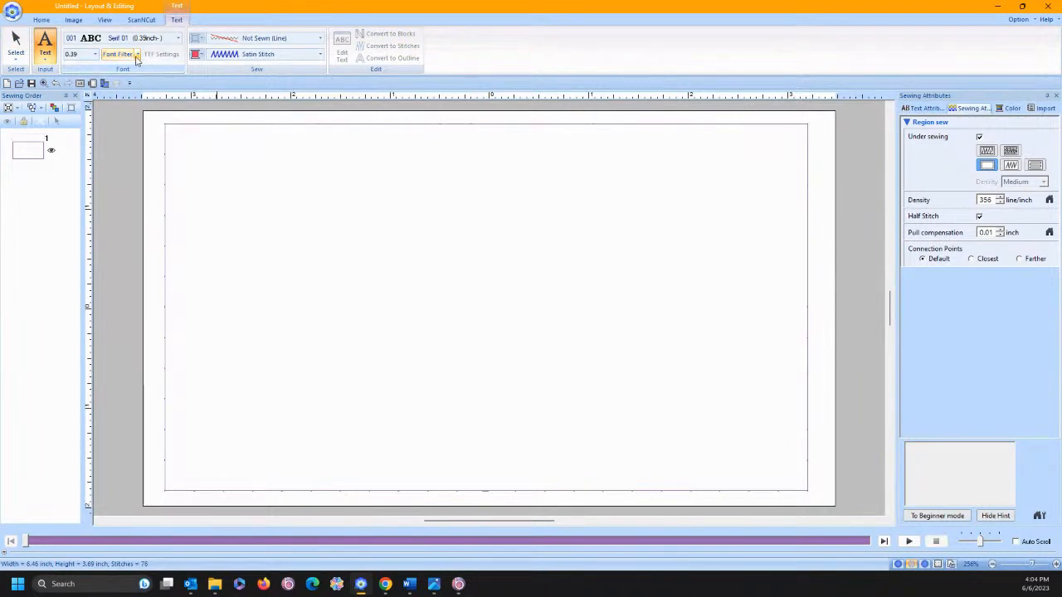
Configure the font filter to keep only the built-in Block and Script fonts, excluding Serif, Gothic, Decorative, User-Defined and TrueType fonts.
left_click(137, 58)
left_click(140, 71)
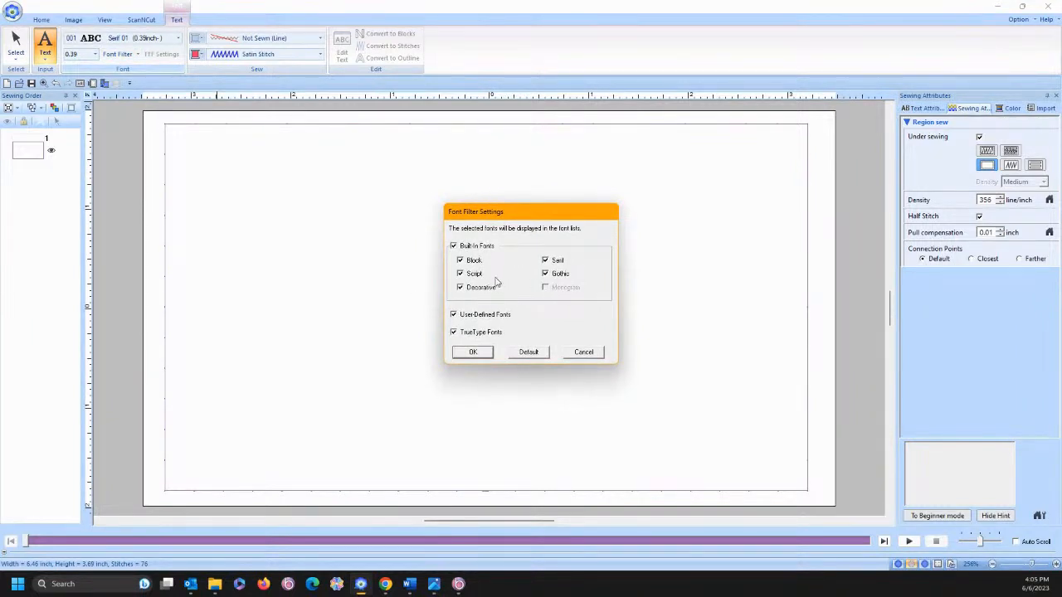
left_click(547, 262)
left_click(460, 289)
left_click(454, 315)
left_click(473, 352)
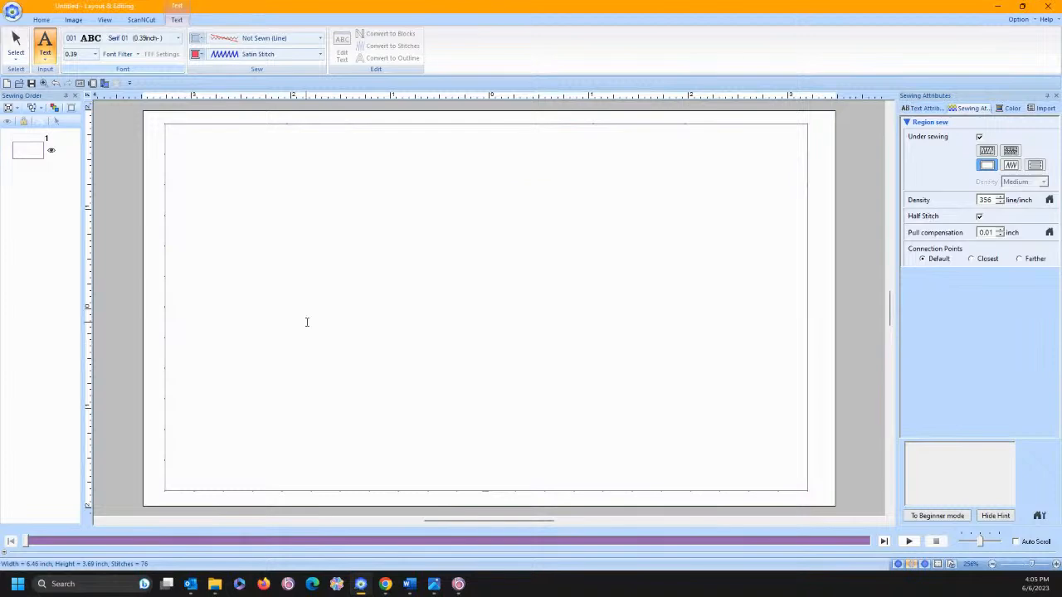
Look through the complete font list with the font filter switched off.
left_click(178, 38)
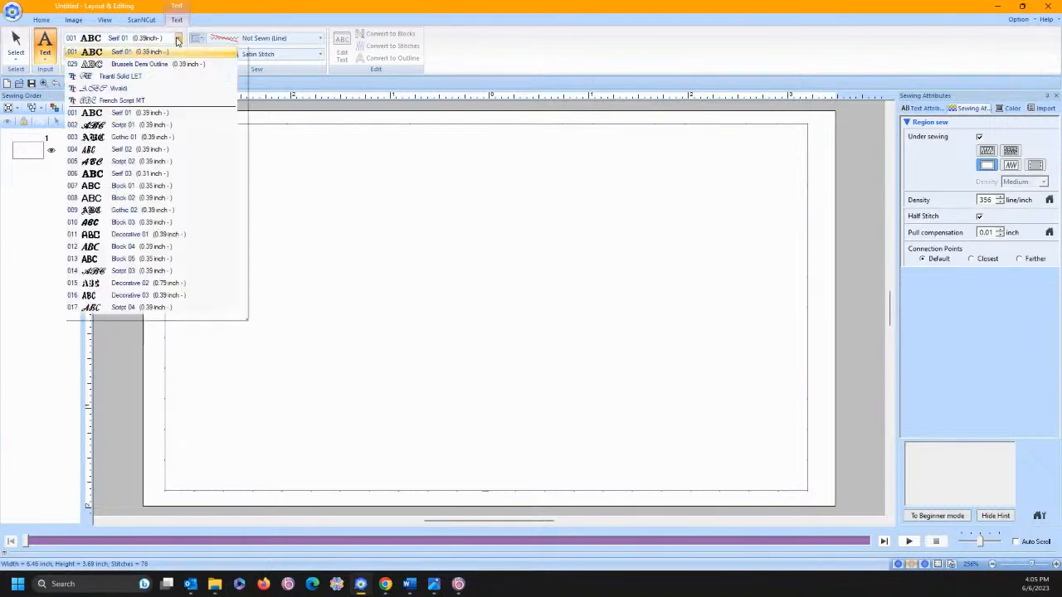
scroll(215, 207, "down", 4)
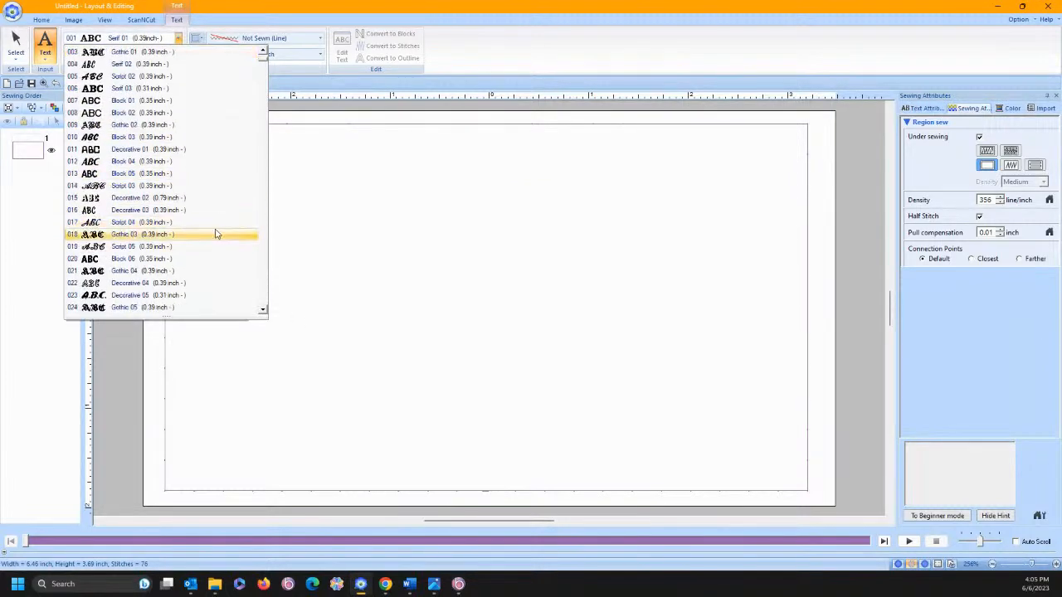
scroll(219, 235, "down", 5)
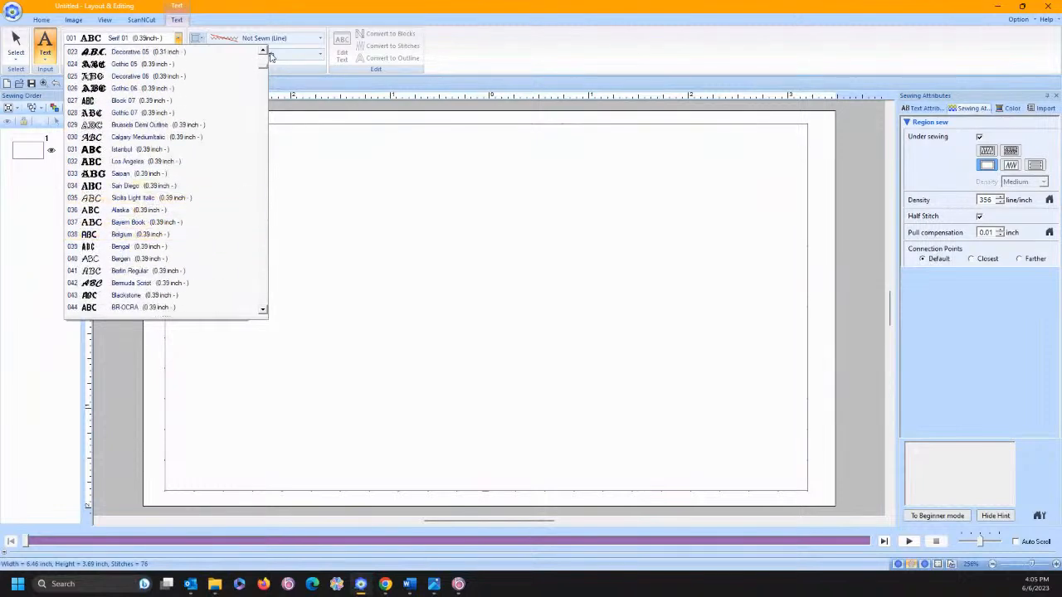
left_click_drag(265, 73, 262, 143)
left_click(444, 66)
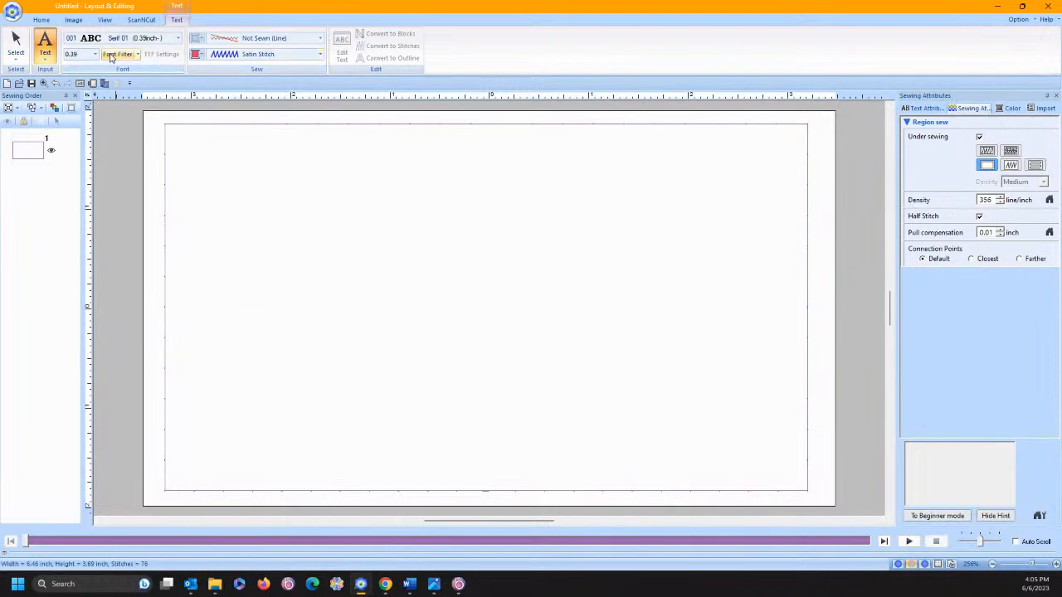
Turn on the font filter and look through the filtered list of Block and Script fonts.
left_click(177, 38)
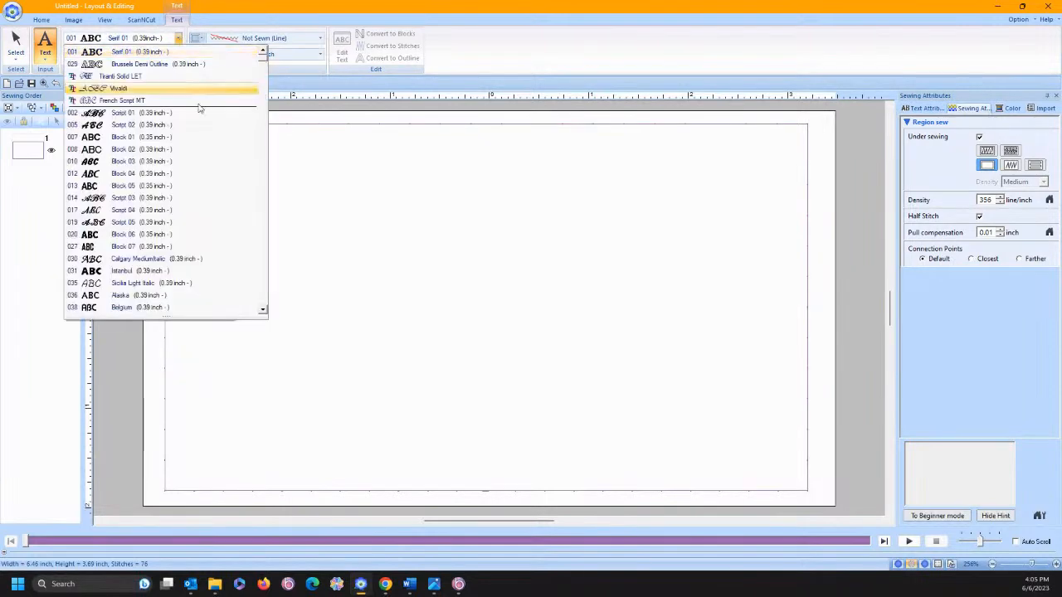
scroll(207, 163, "down", 10)
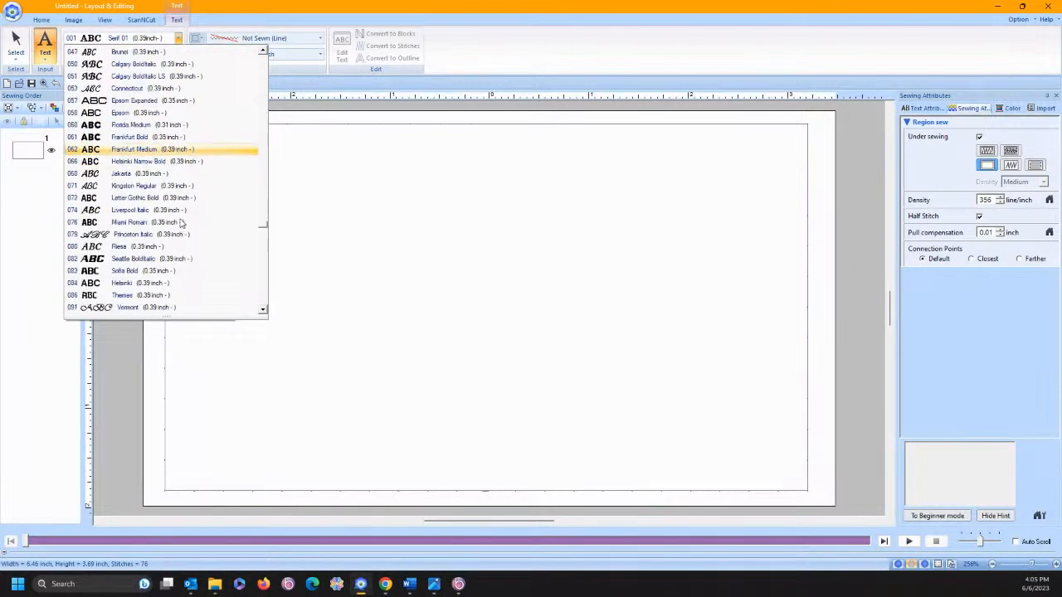
scroll(190, 235, "down", 2)
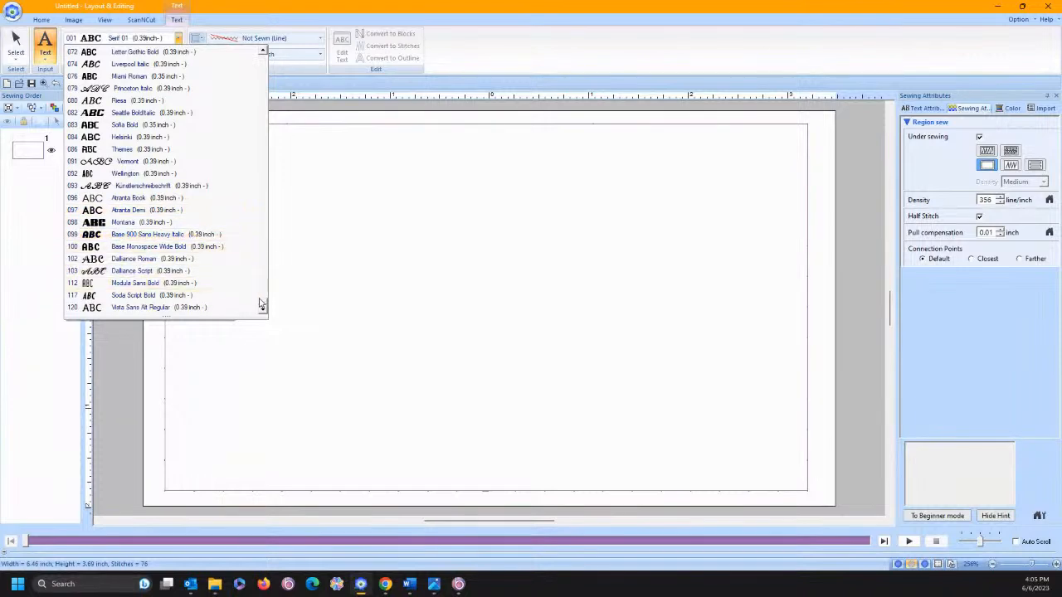
left_click_drag(262, 305, 263, 57)
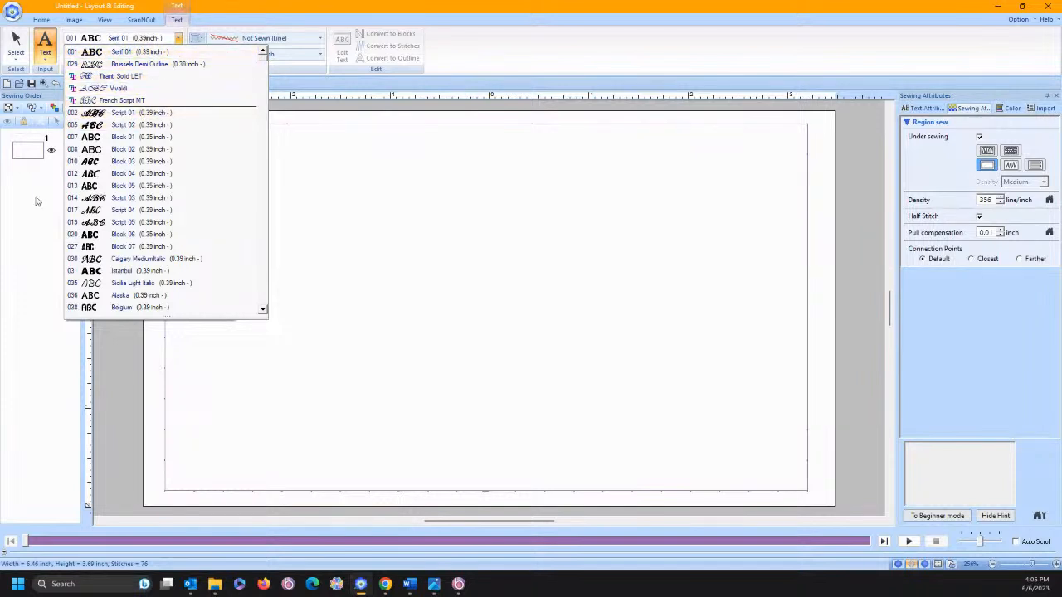
left_click(122, 365)
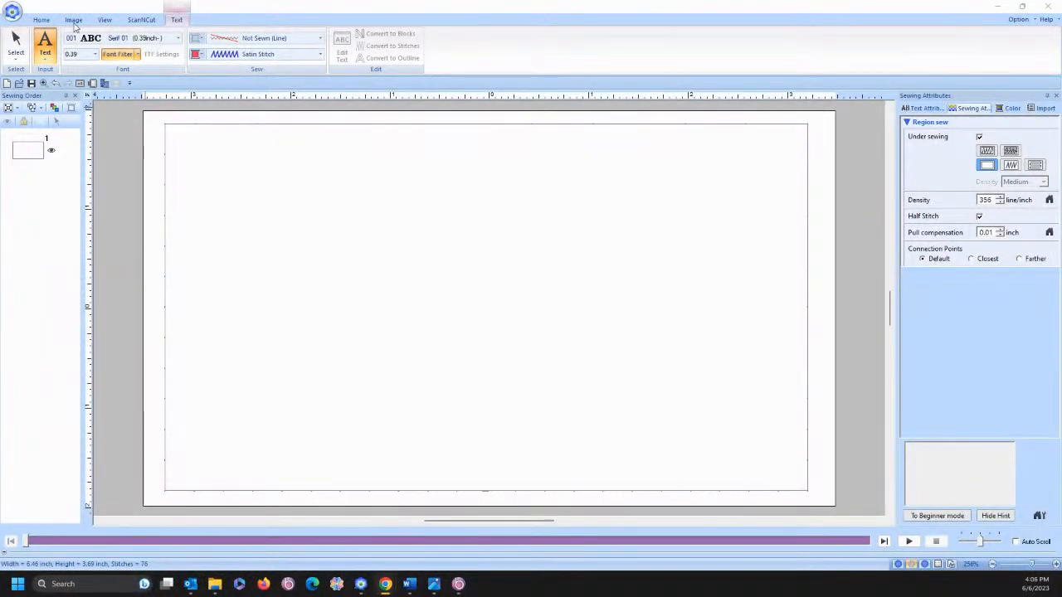
Open the print setup and choose the HP LaserJet 400 M401 printer, with the sewing area box and center axes option on.
left_click(41, 20)
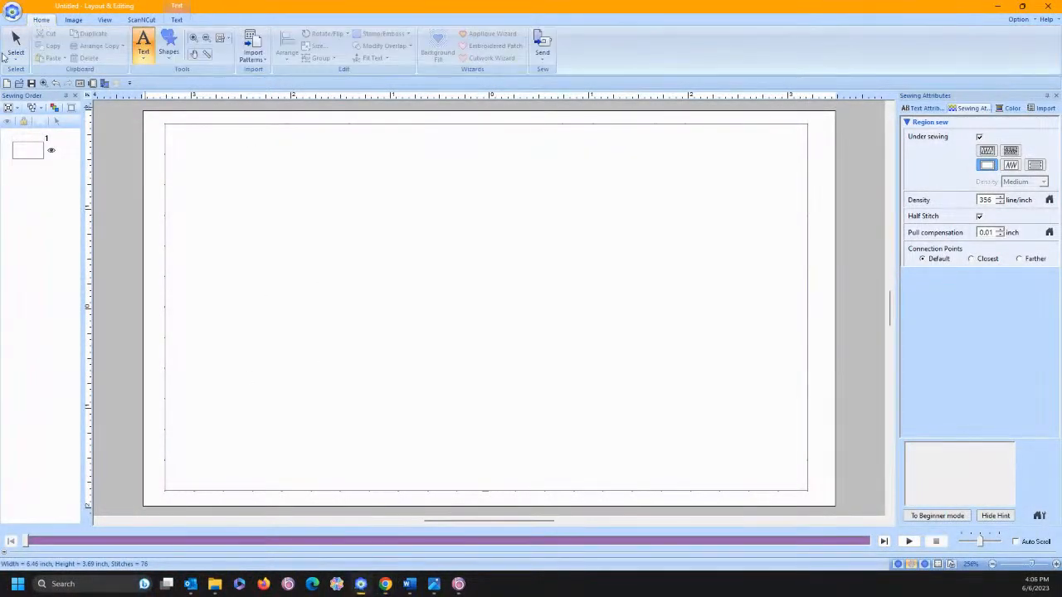
left_click(13, 10)
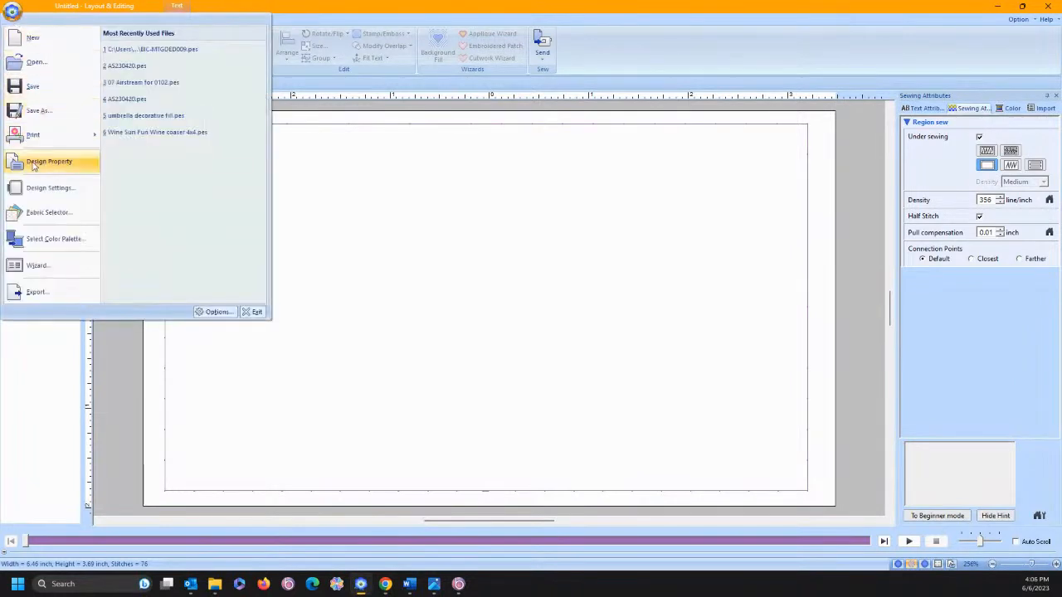
mouse_move(35, 135)
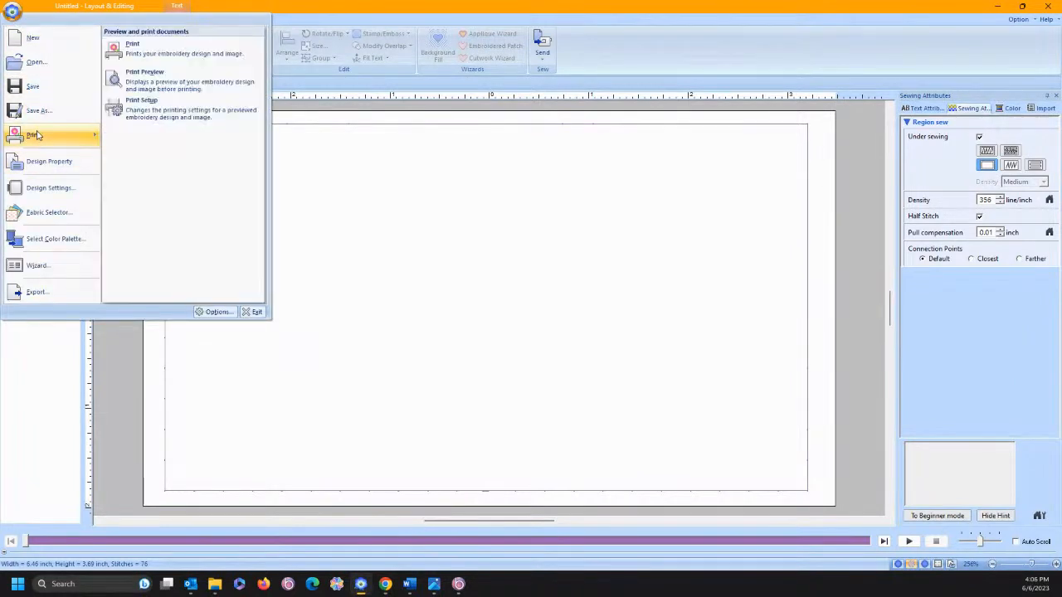
left_click(156, 110)
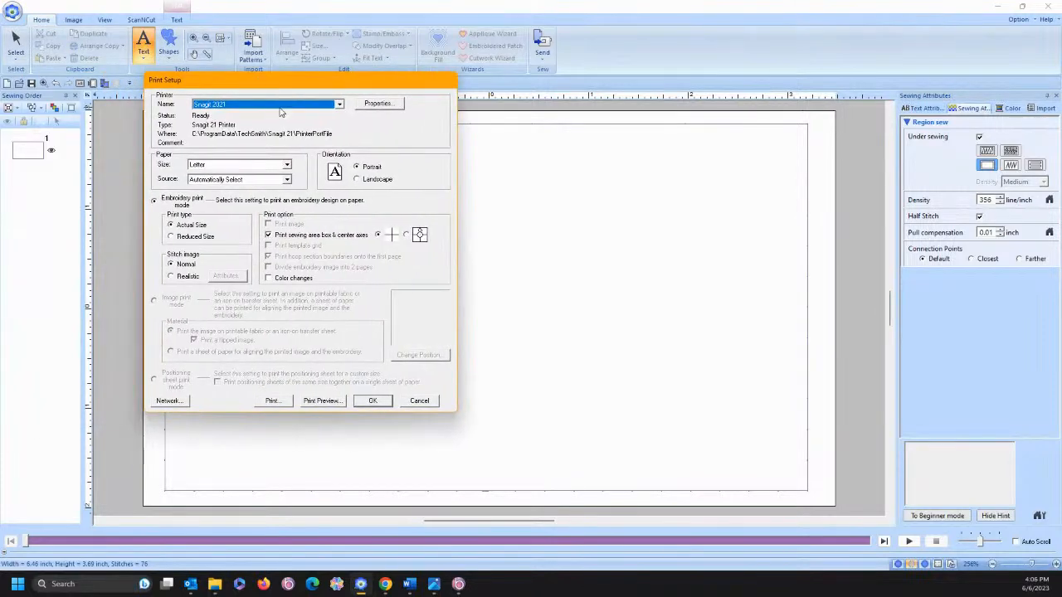
left_click(281, 105)
left_click(281, 114)
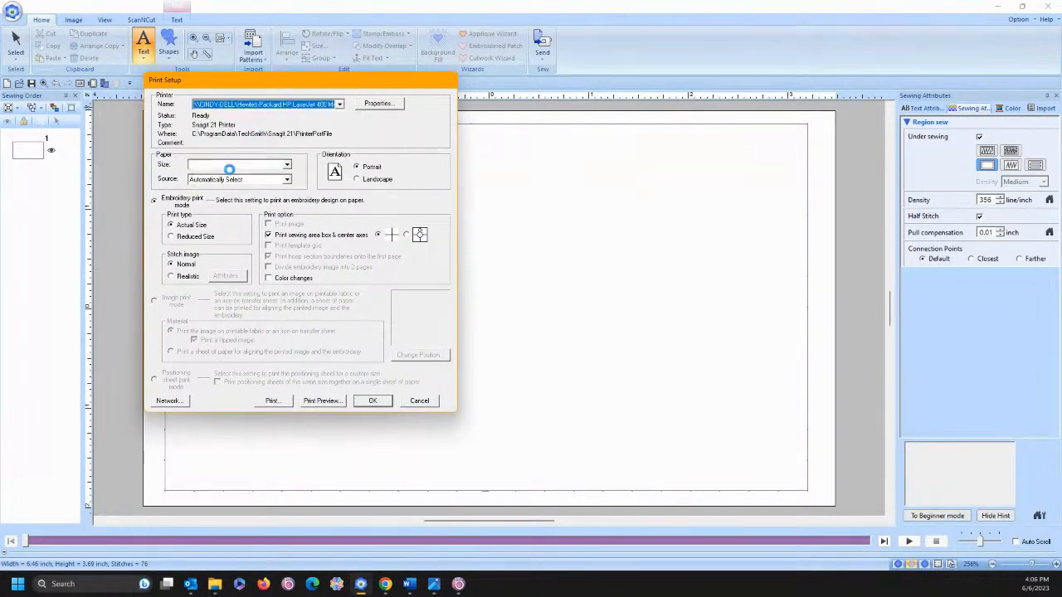
left_click(268, 235)
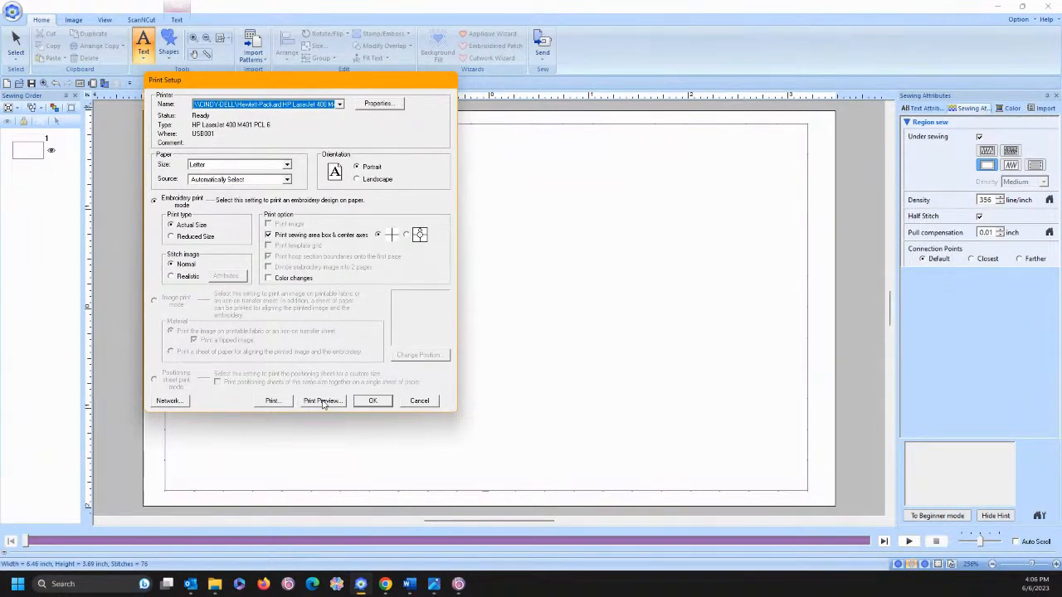
Check the print dialog without printing, and examine the print preview of the actual-size rectangle template before closing it.
left_click(279, 403)
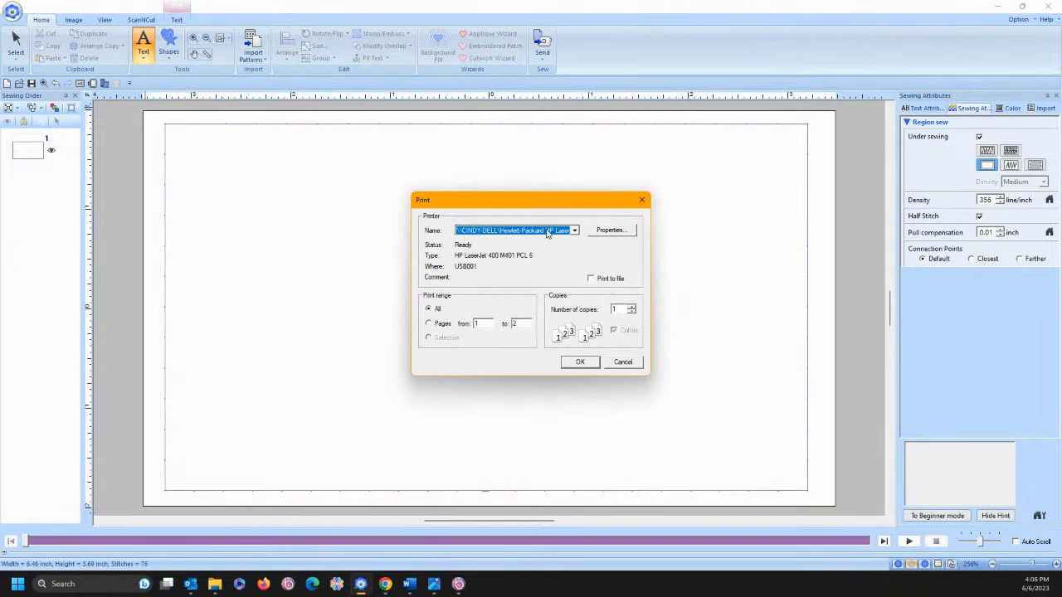
left_click(622, 362)
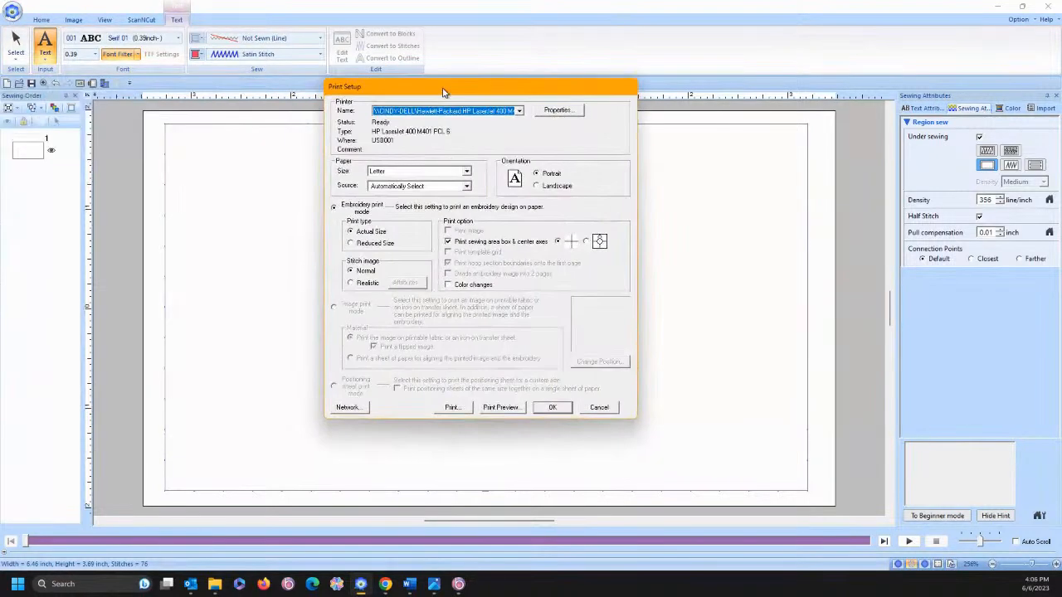
left_click(498, 406)
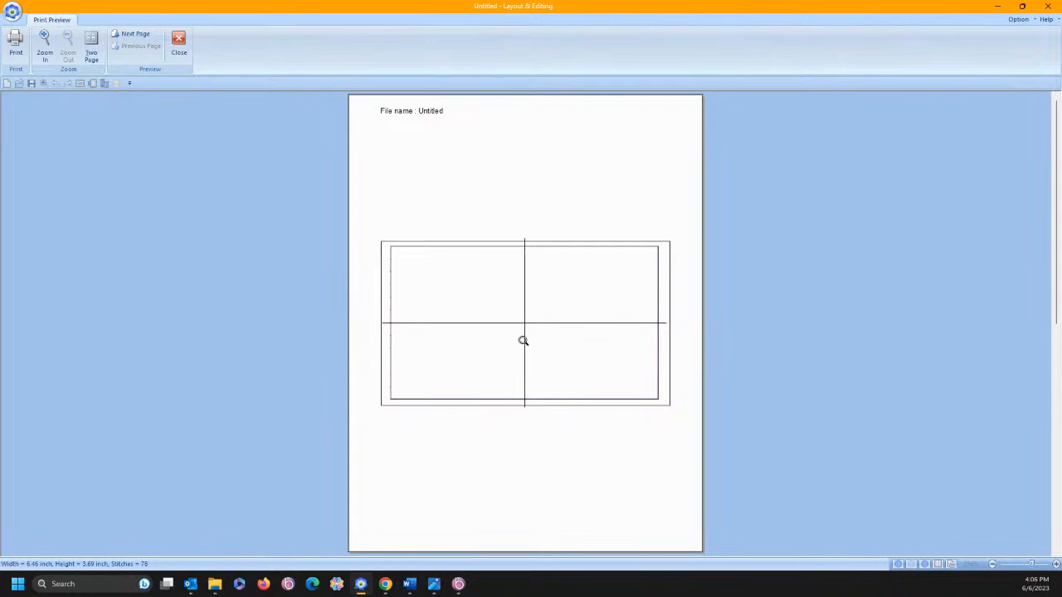
left_click(180, 41)
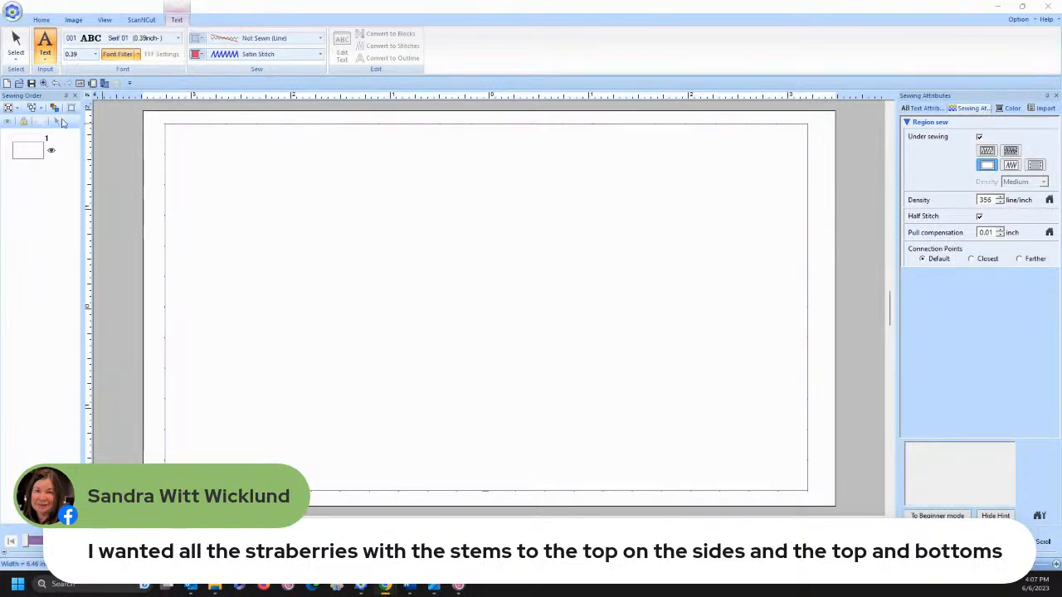
Delete the running-stitch rectangle from the design page.
left_click(15, 41)
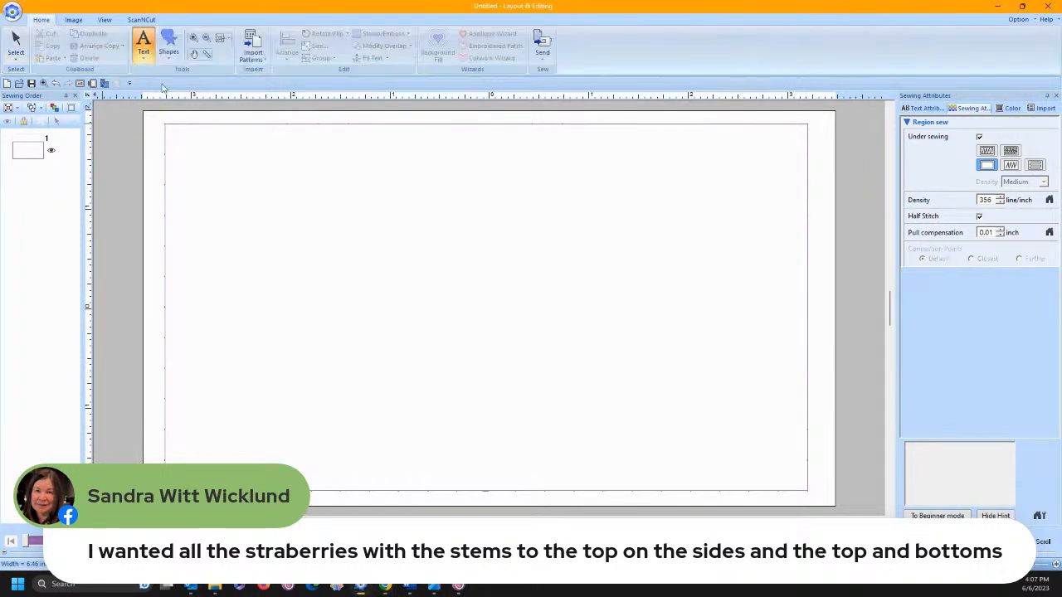
left_click(244, 124)
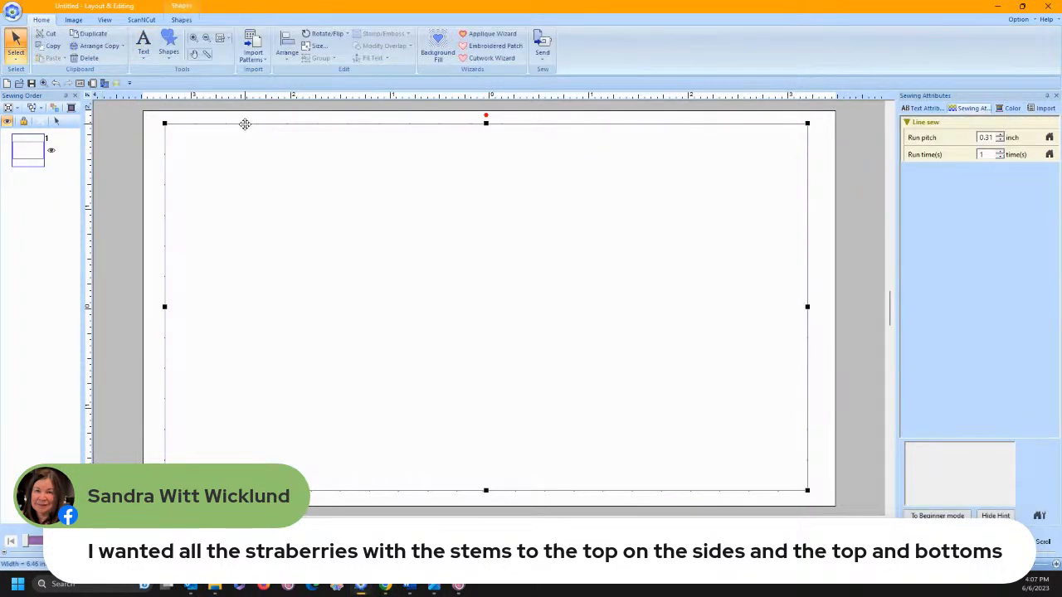
key("Delete")
Draw a running-stitch square outline about 3.87 inches wide and center it on the design page.
left_click(170, 55)
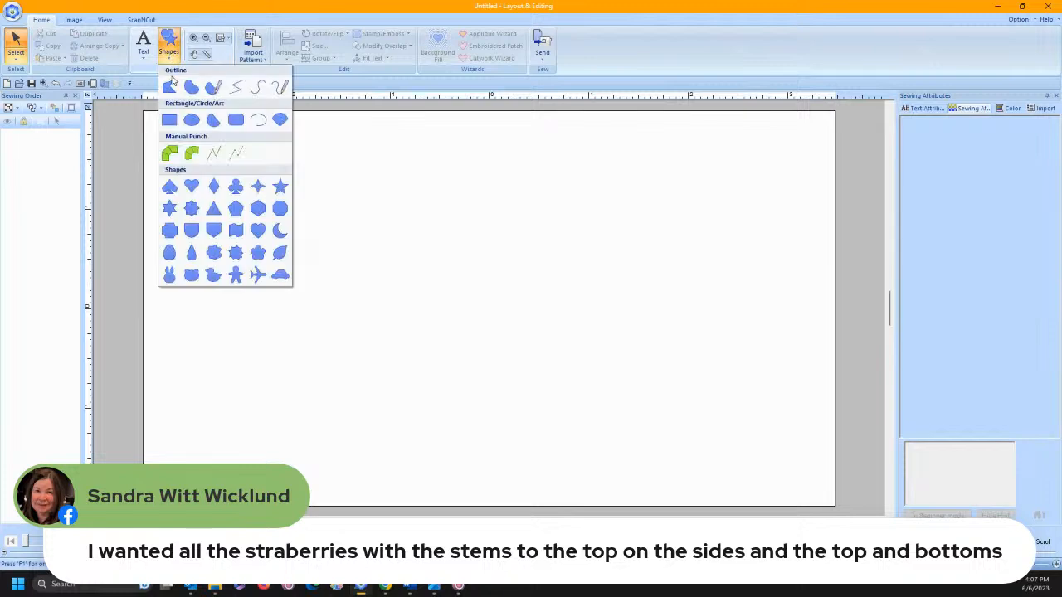
left_click(170, 121)
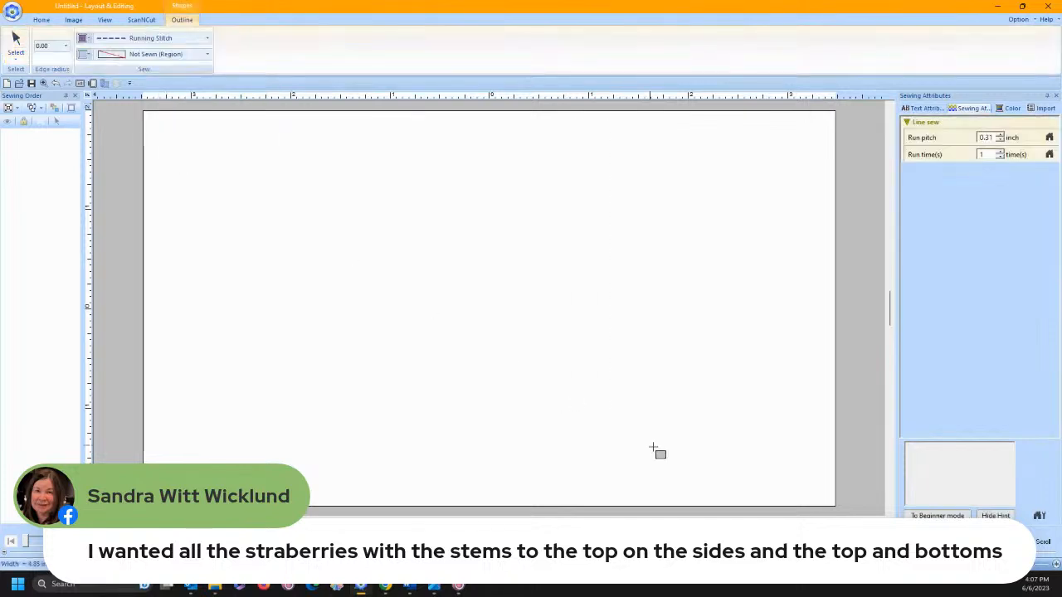
left_click_drag(653, 448, 552, 480)
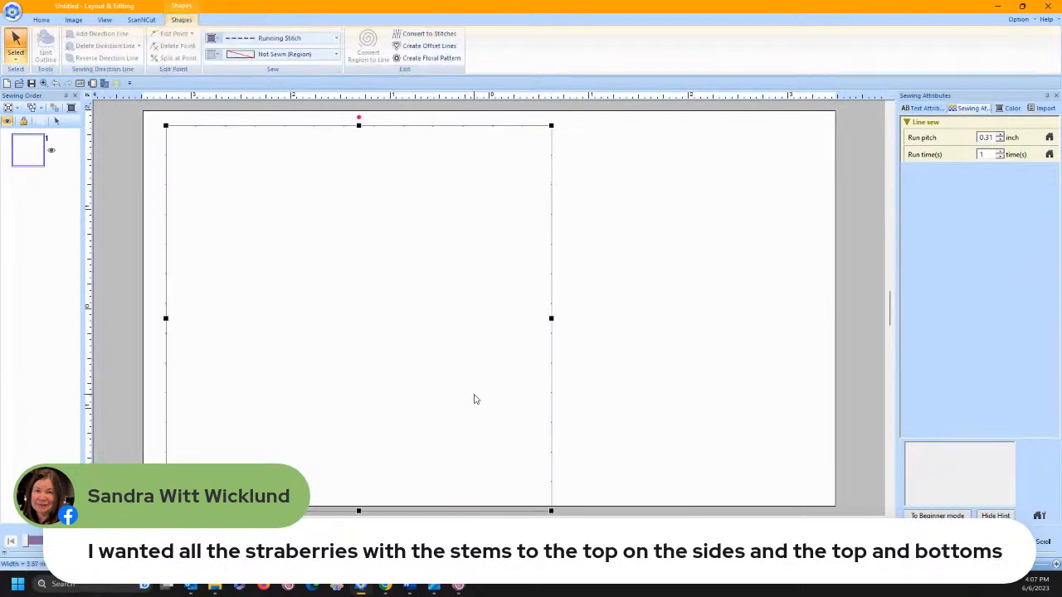
key("ctrl+j")
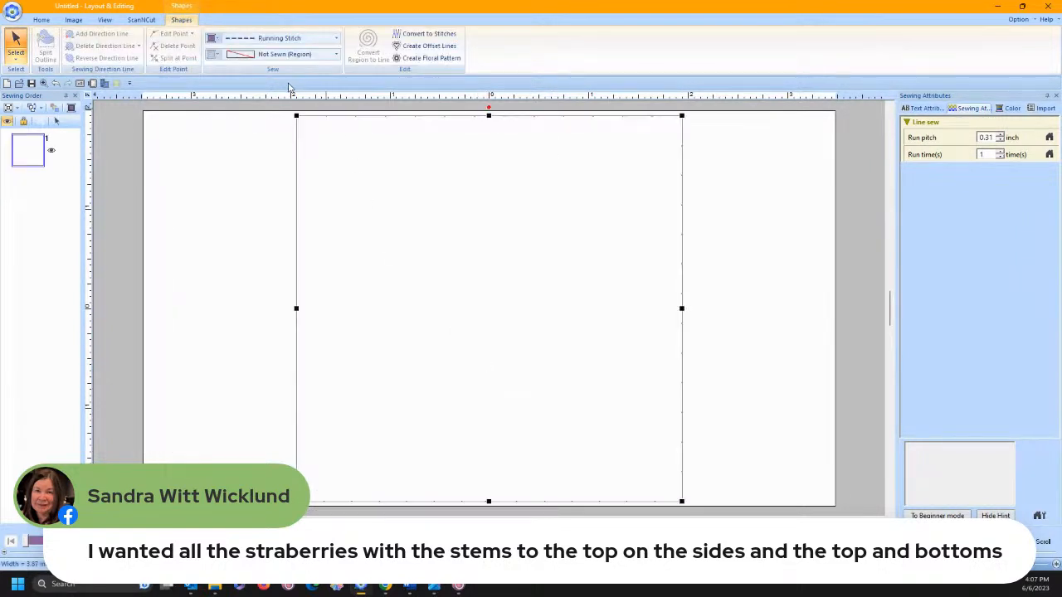
Change the square's outline to Motif Stitch with the strawberry motif from the Spring Summer Collection Motifs subfolder Summer Collection 1.
left_click(300, 39)
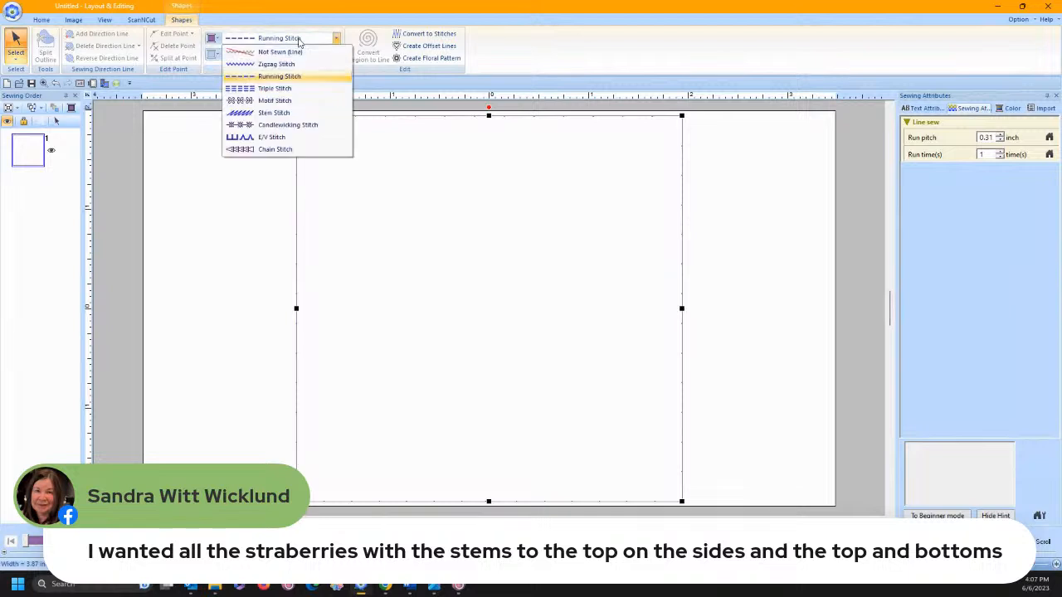
left_click(288, 104)
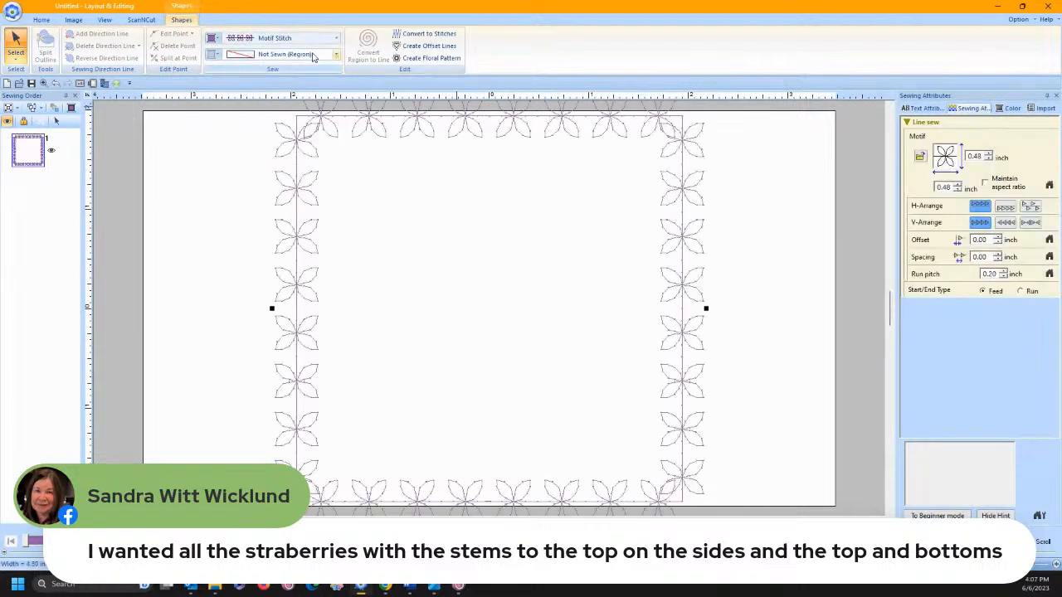
left_click(943, 161)
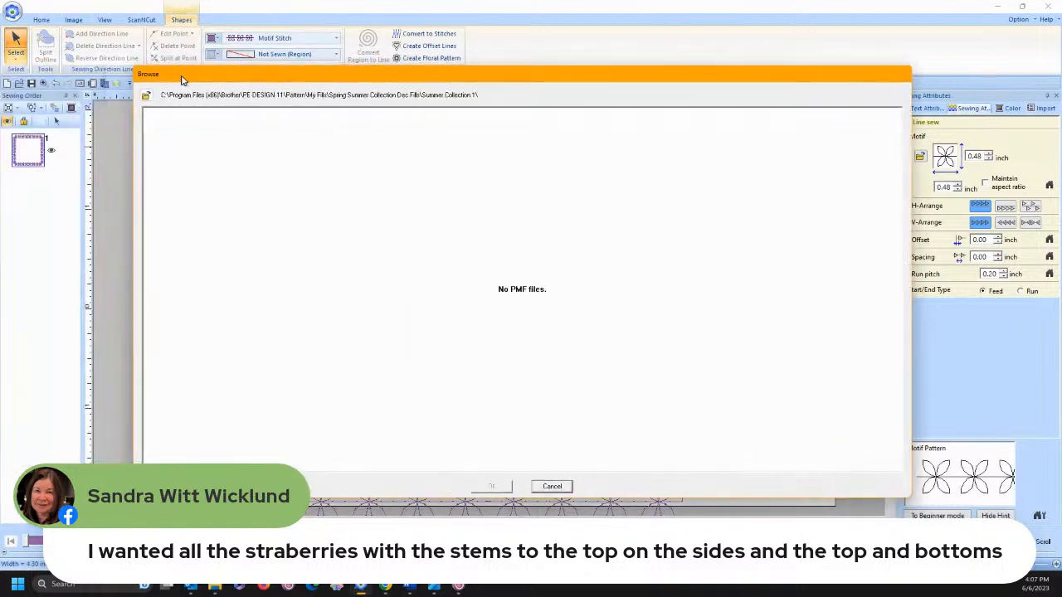
left_click(170, 95)
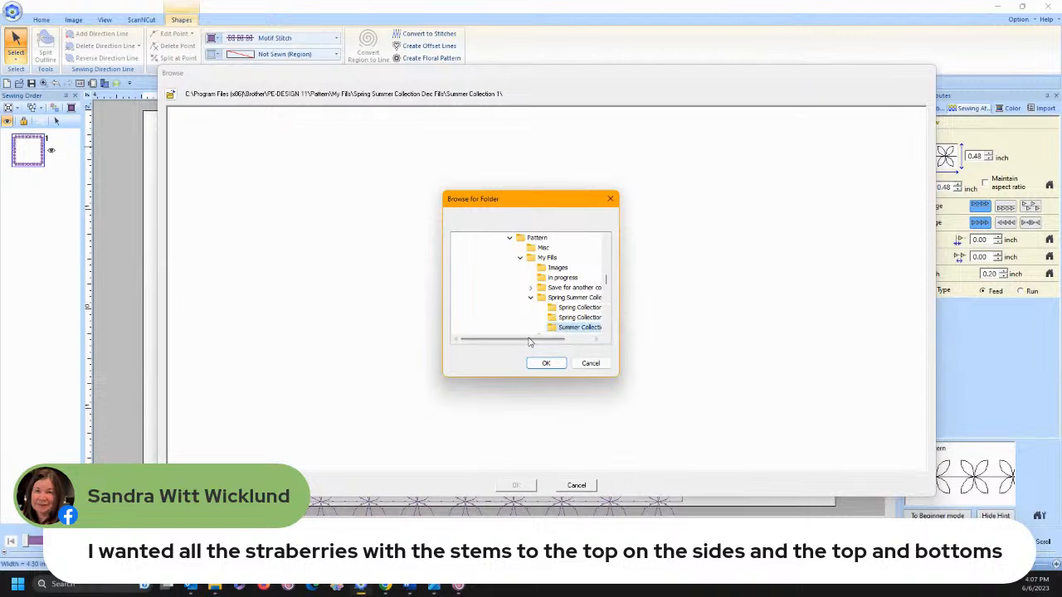
left_click_drag(529, 340, 554, 340)
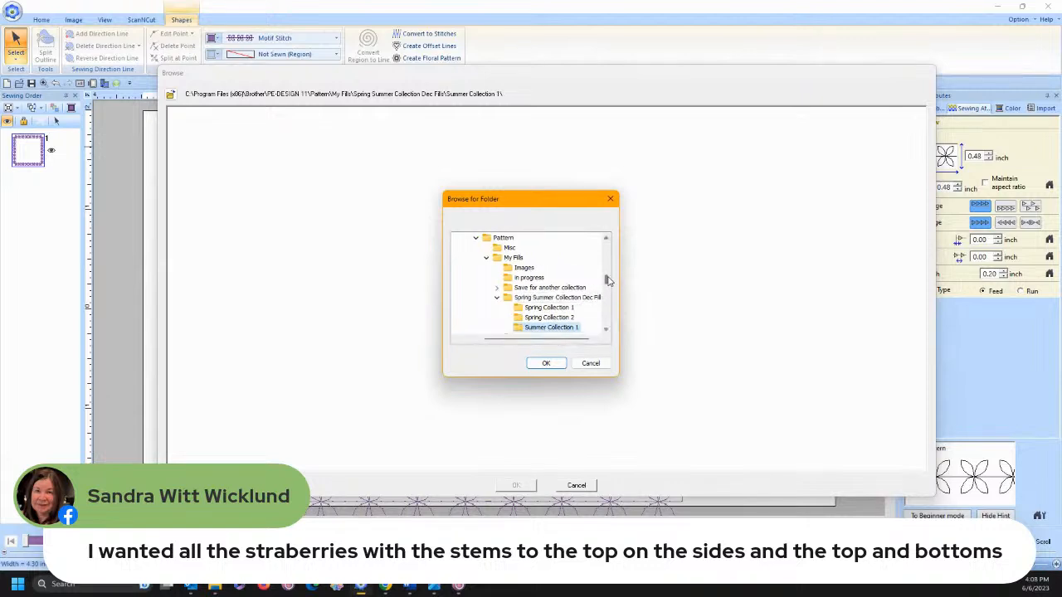
scroll(608, 280, "down", 3)
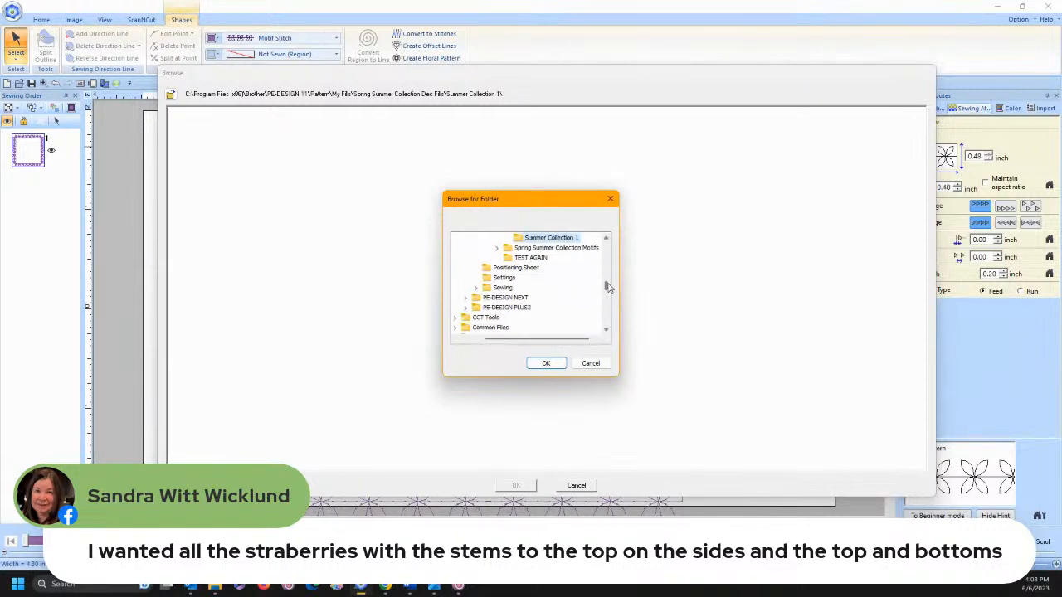
left_click(498, 249)
left_click(530, 279)
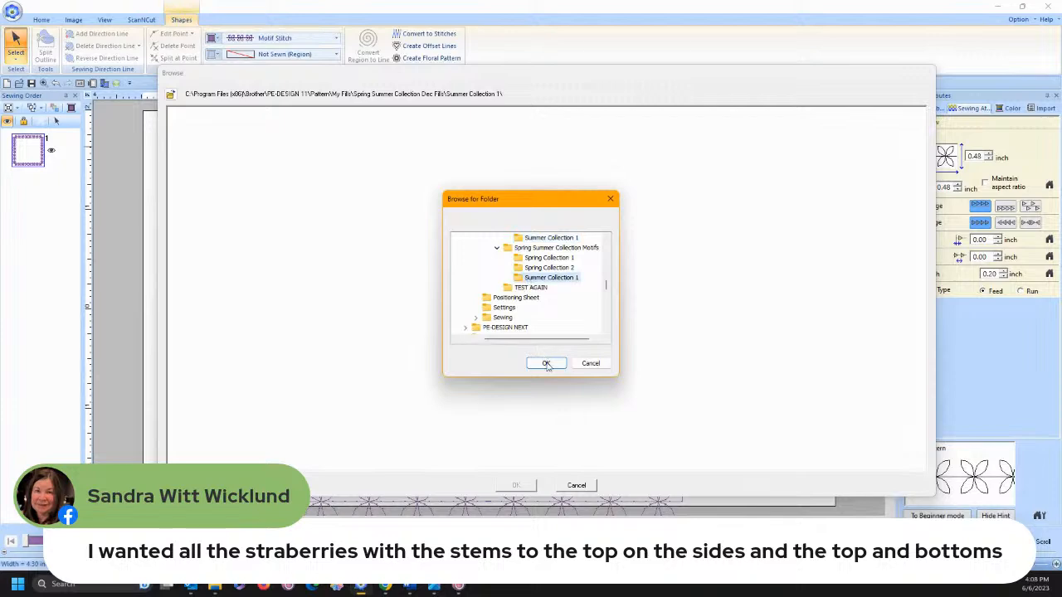
left_click(546, 364)
double_click(679, 131)
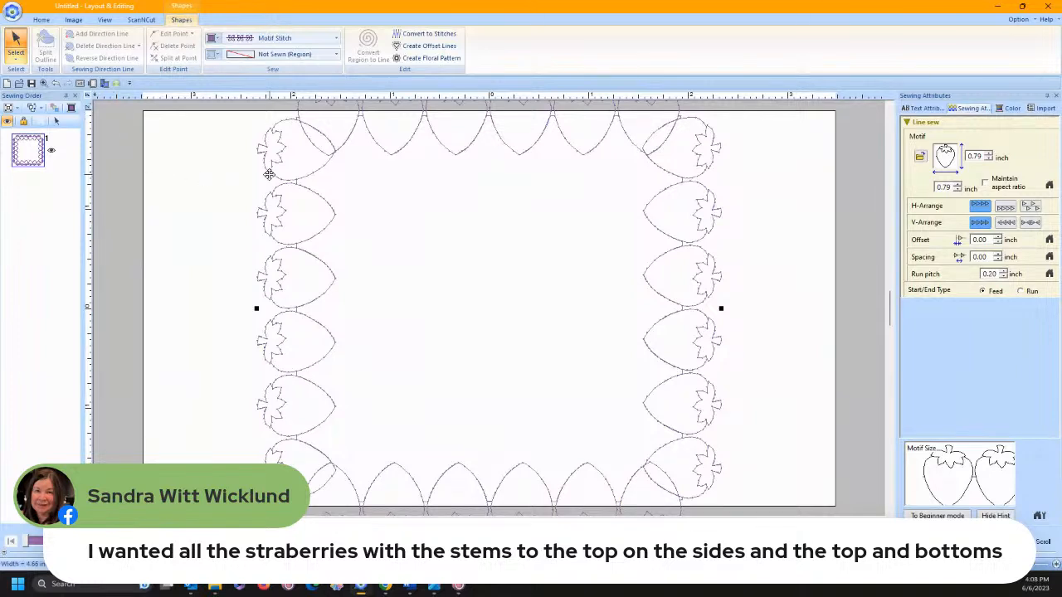
Shrink the strawberry border from its upper-left corner and lower edge to about 4.13 inches wide, fitting it inside the page.
scroll(425, 182, "up", 2)
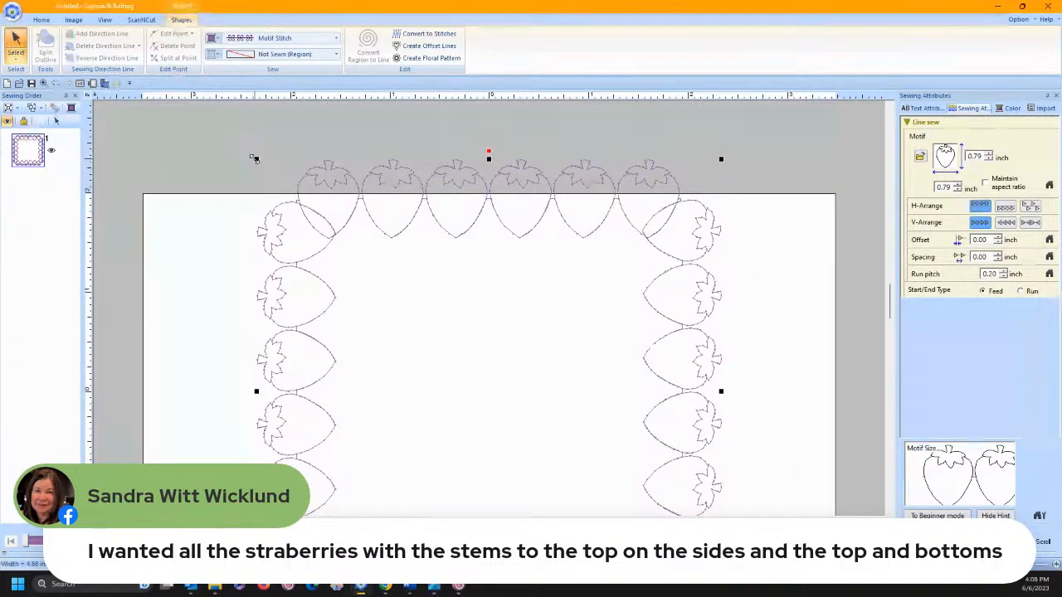
left_click_drag(255, 158, 332, 237)
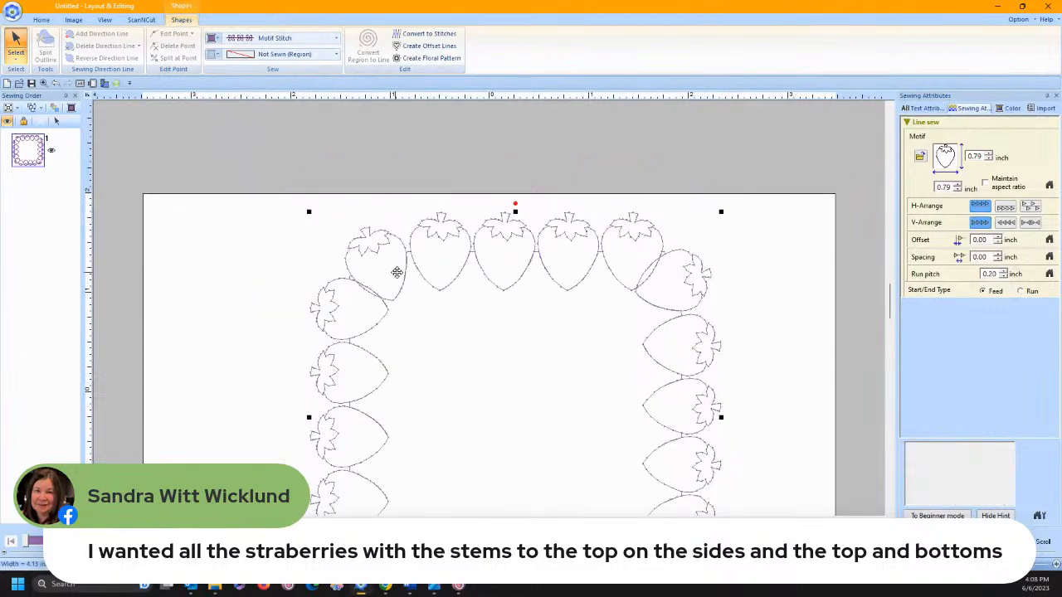
scroll(418, 268, "down", 4)
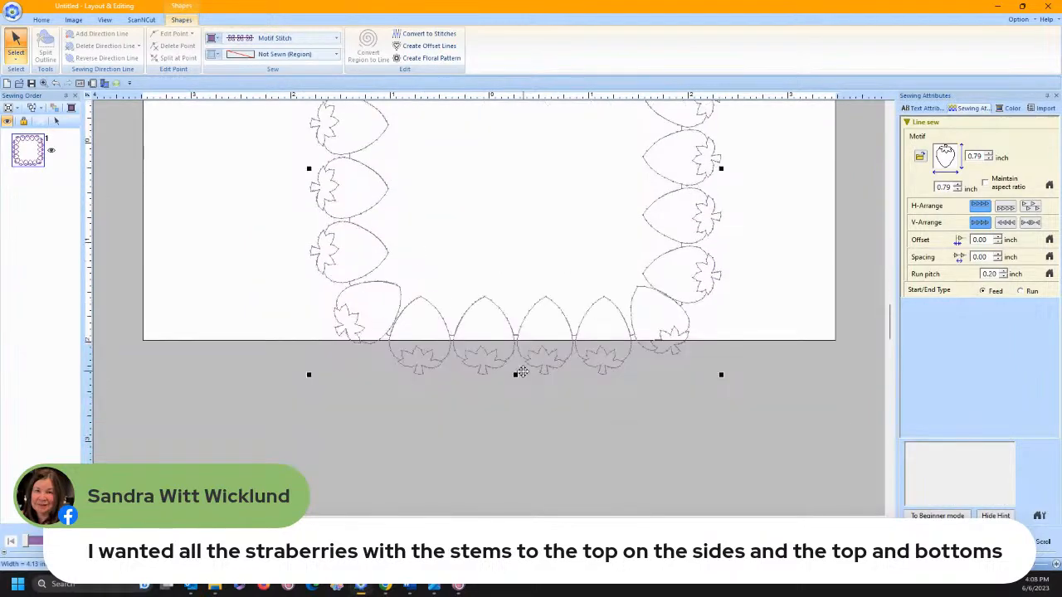
left_click_drag(515, 374, 518, 332)
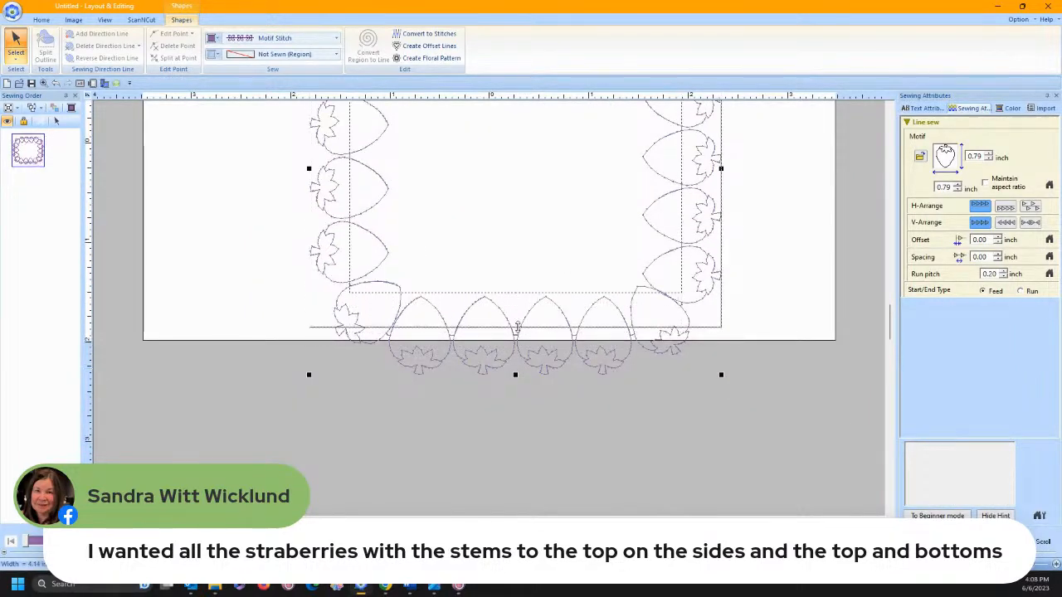
scroll(531, 279, "up", 2)
scroll(531, 280, "up", 2)
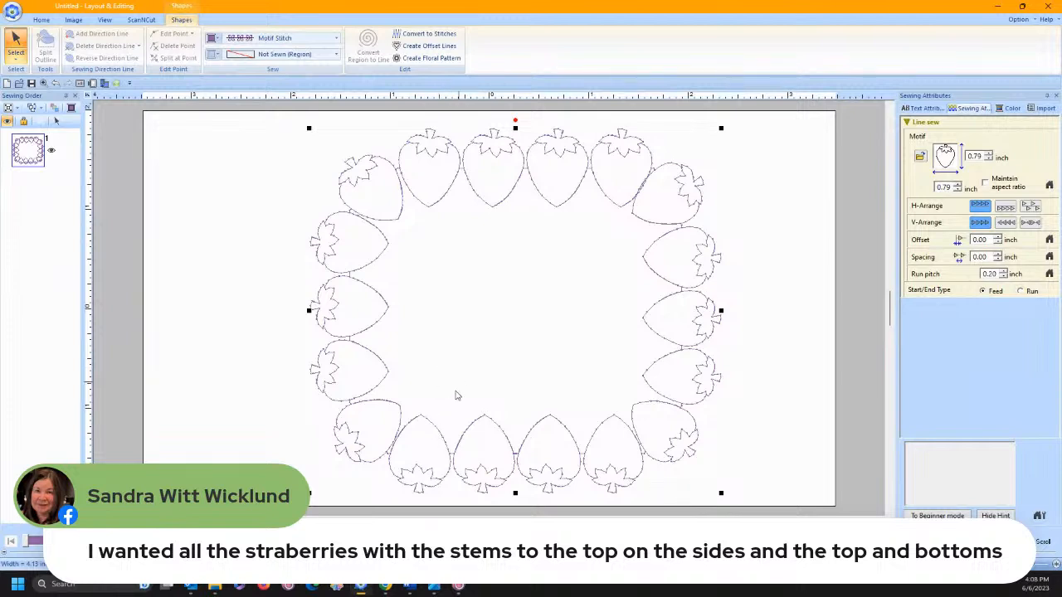
Draw two separate straight lines of strawberry motifs, one across the border's top and one down its right side.
left_click(43, 20)
left_click(171, 55)
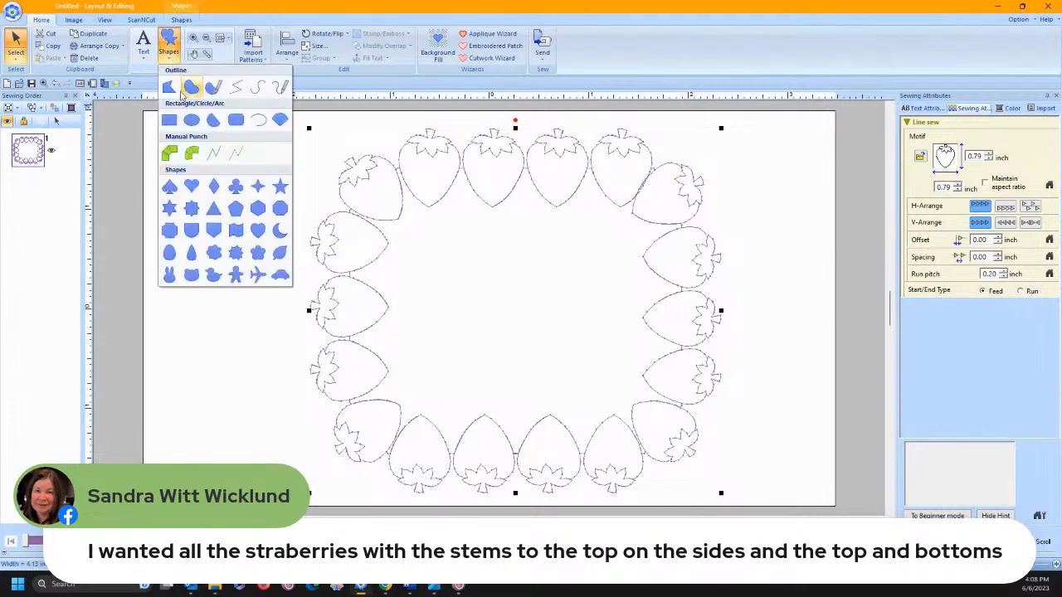
left_click(236, 87)
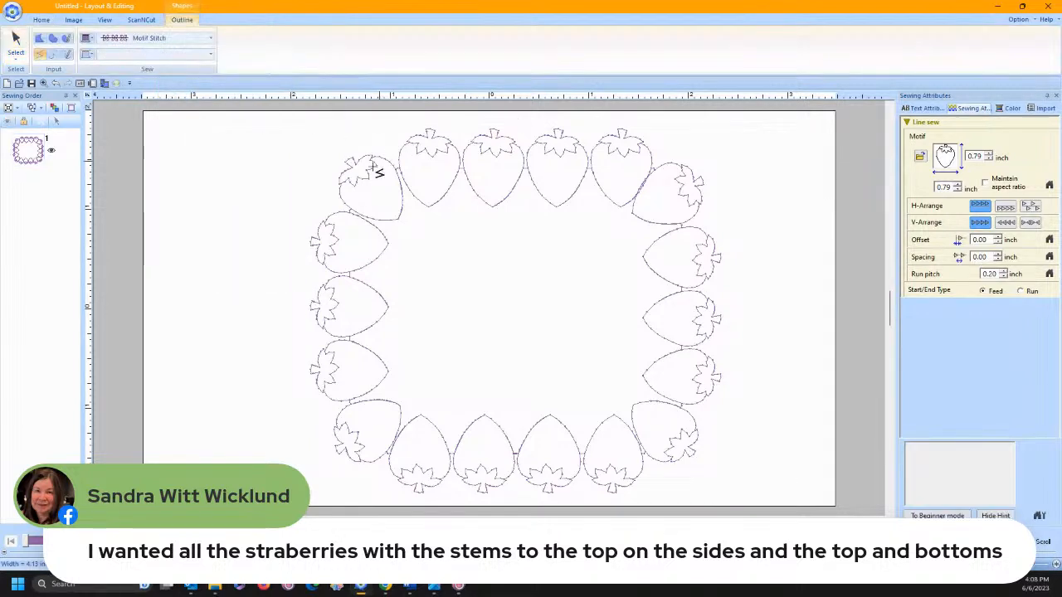
left_click(343, 159)
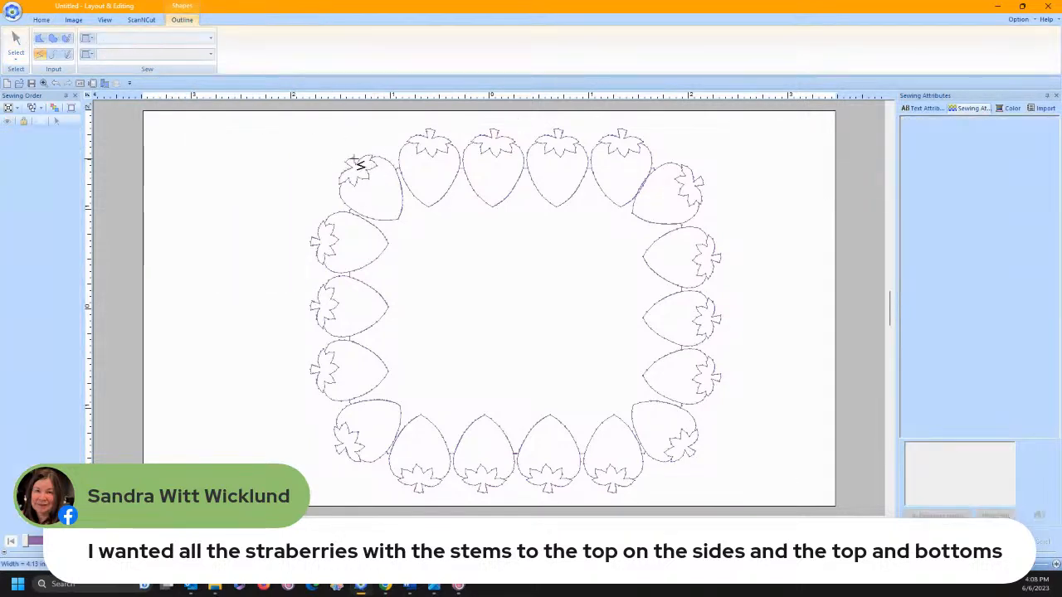
double_click(689, 163)
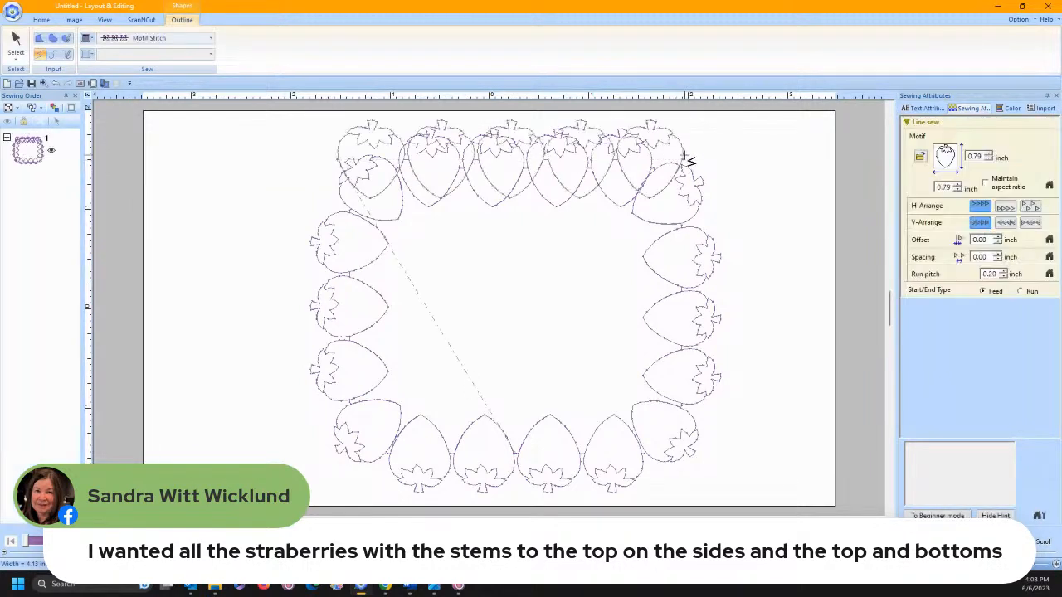
left_click(686, 163)
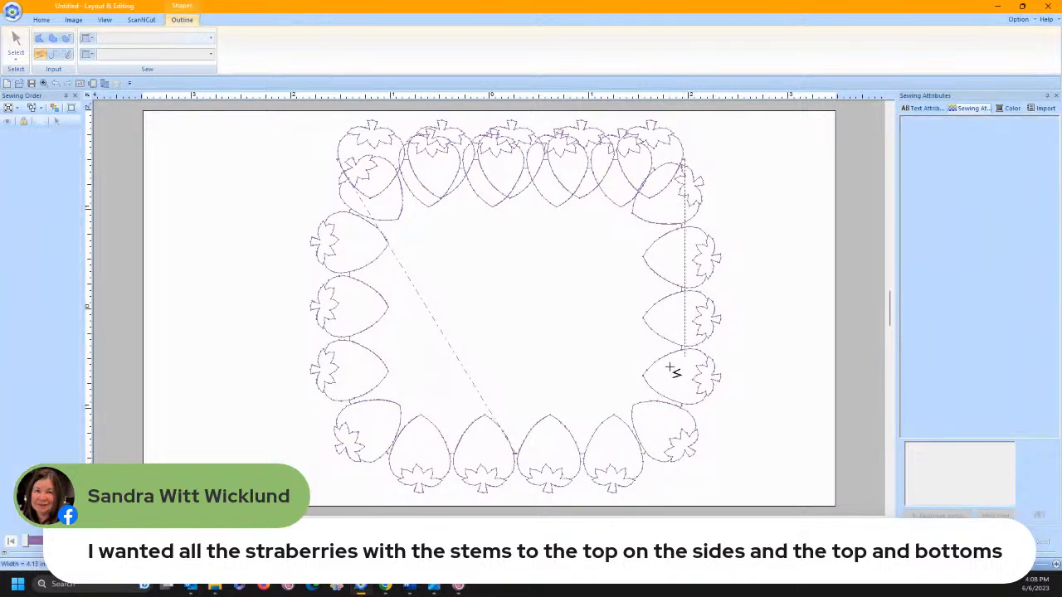
double_click(685, 470)
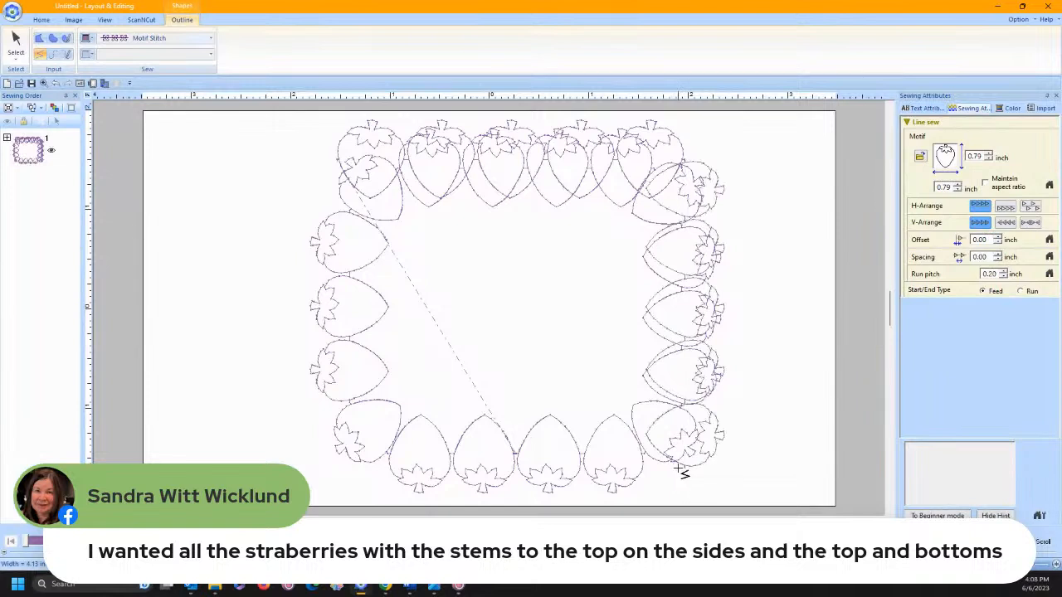
Draw two more straight lines of strawberry motifs, one across the border's bottom and one down its left side.
left_click(683, 468)
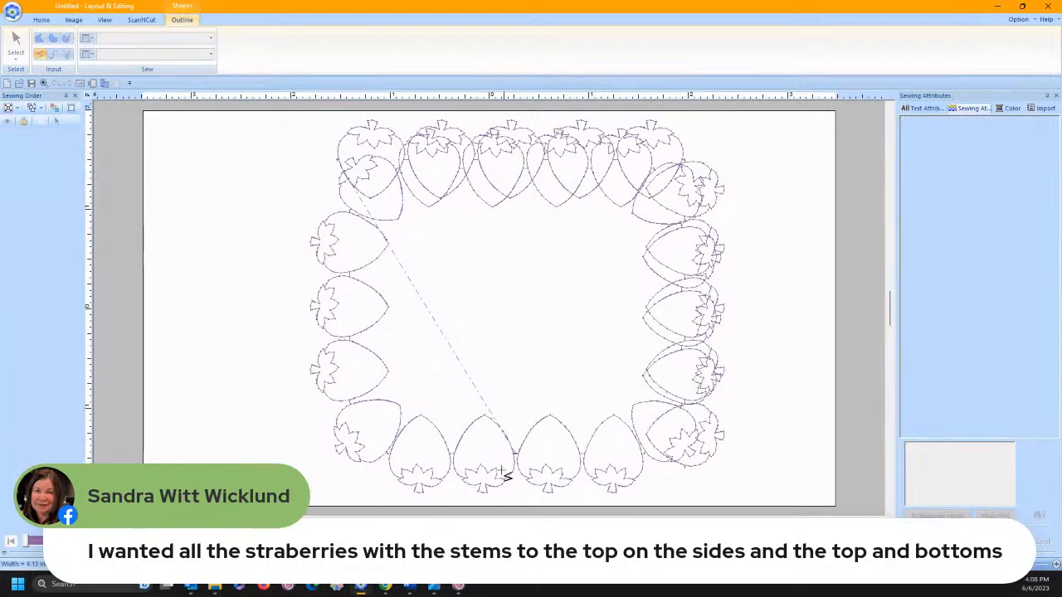
double_click(352, 470)
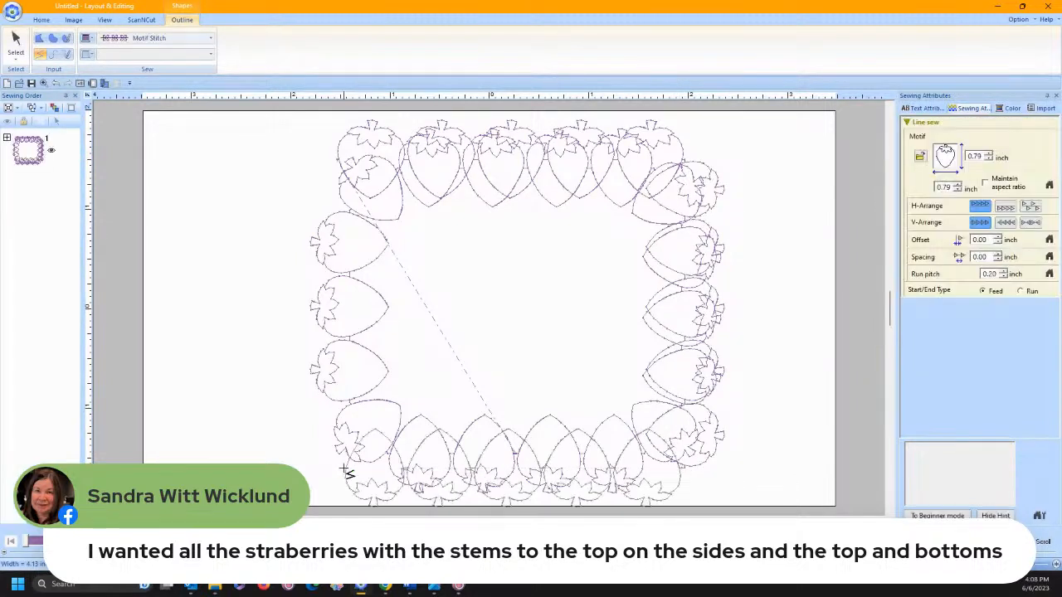
left_click(333, 163)
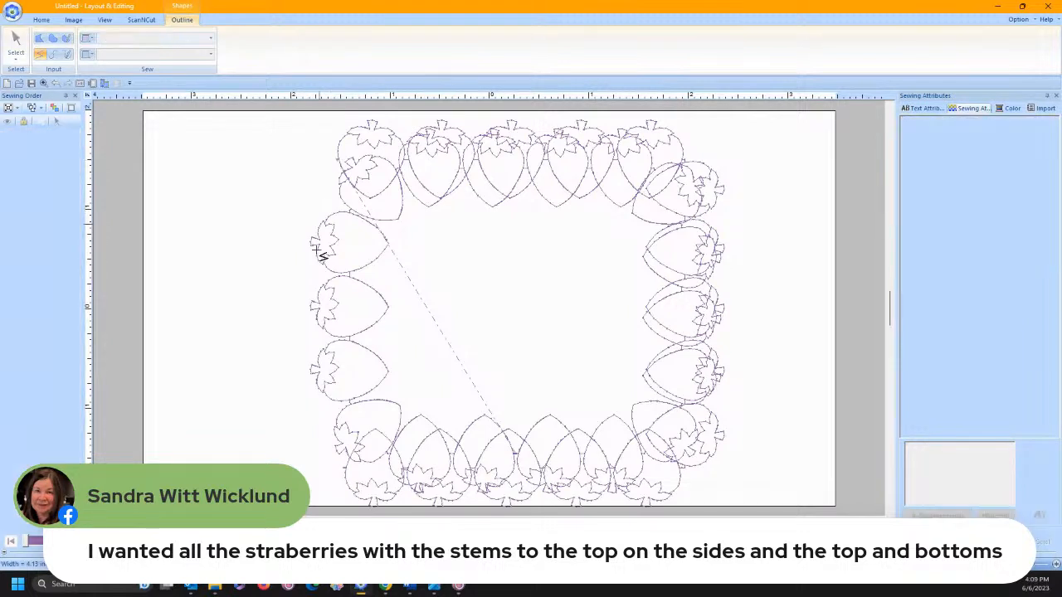
double_click(336, 469)
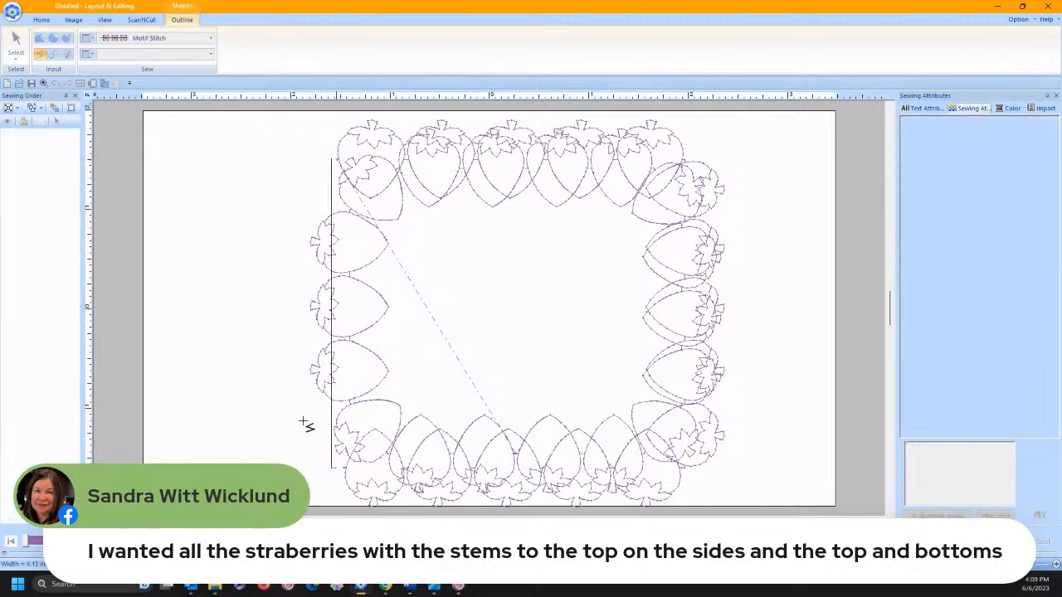
left_click(15, 41)
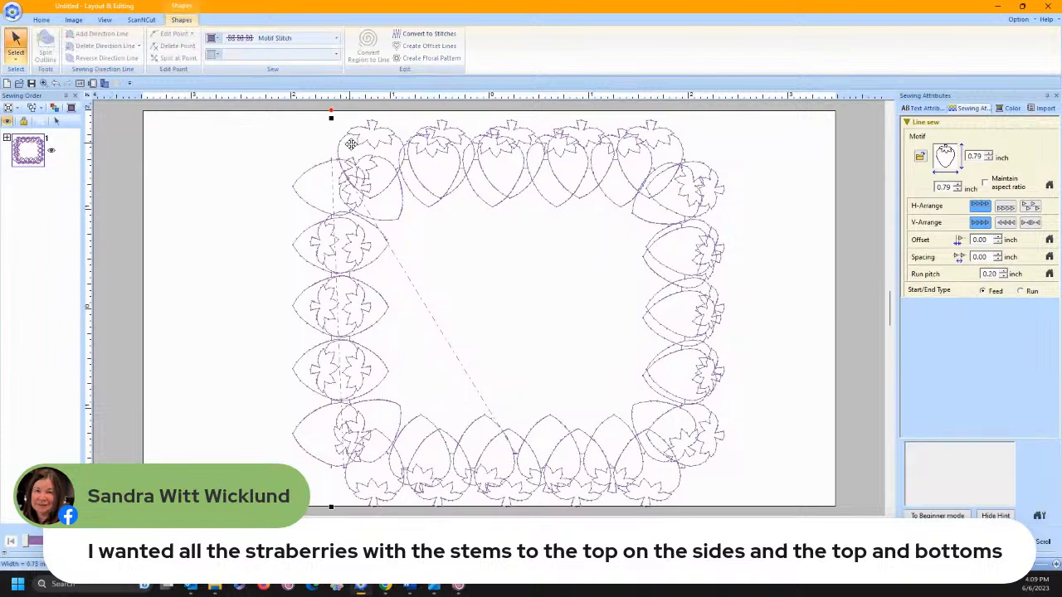
Delete the original square strawberry border, keeping the four separate motif lines.
left_click(244, 159)
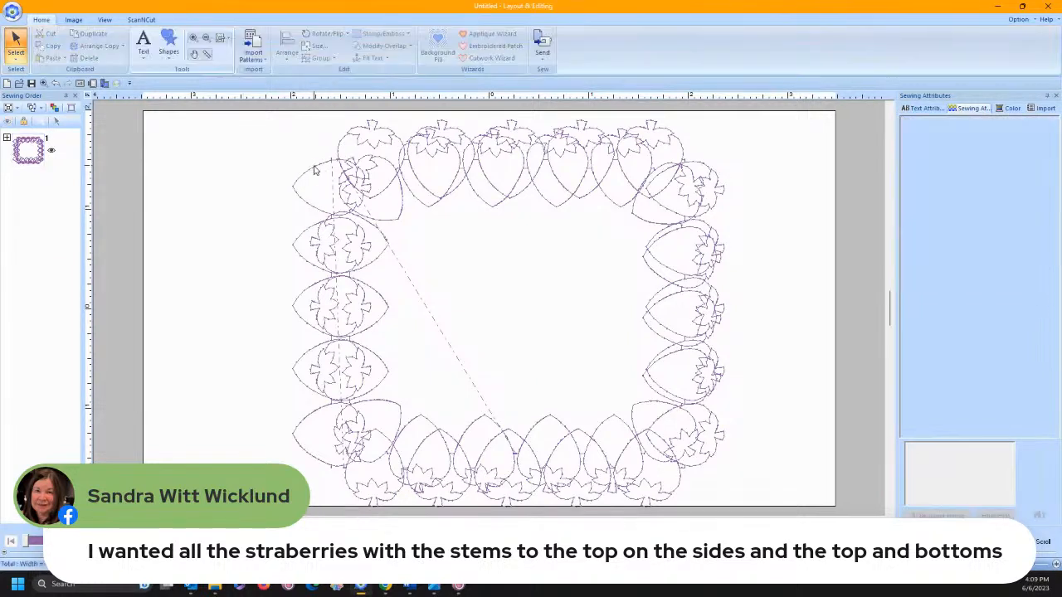
left_click(314, 168)
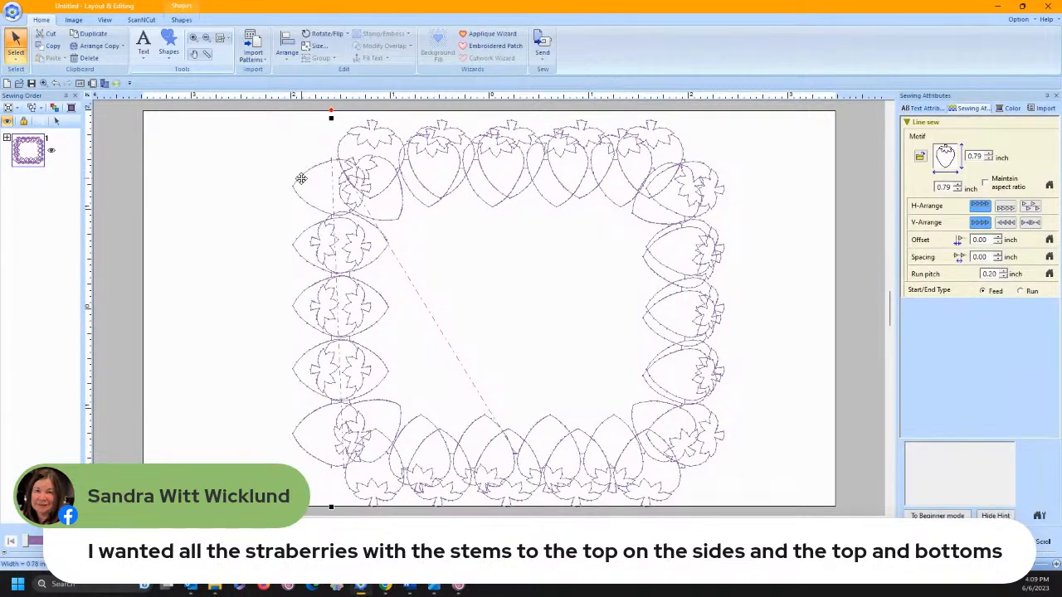
left_click(225, 171)
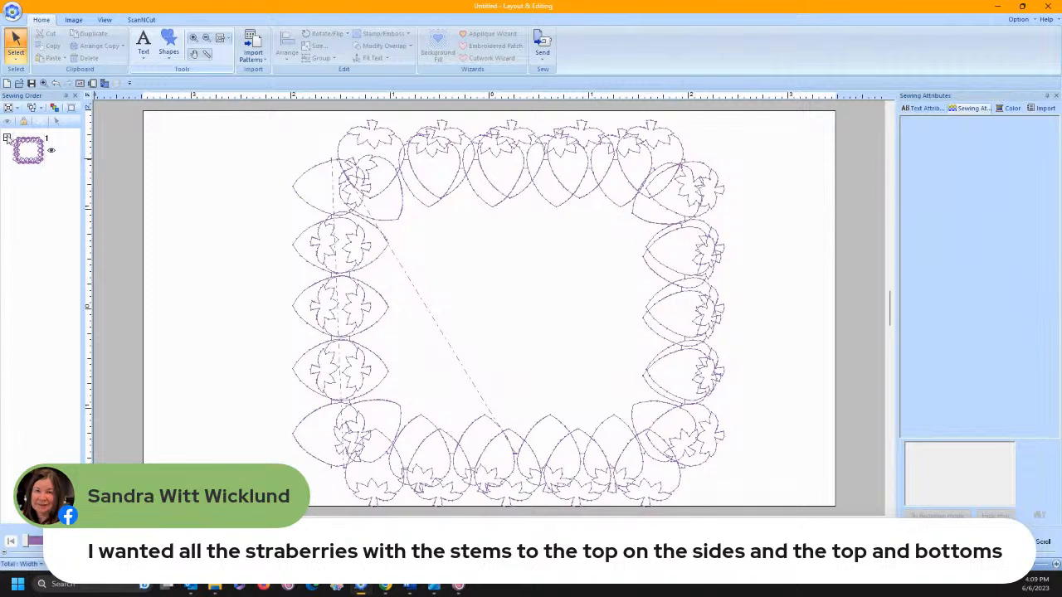
left_click(7, 138)
left_click(38, 151)
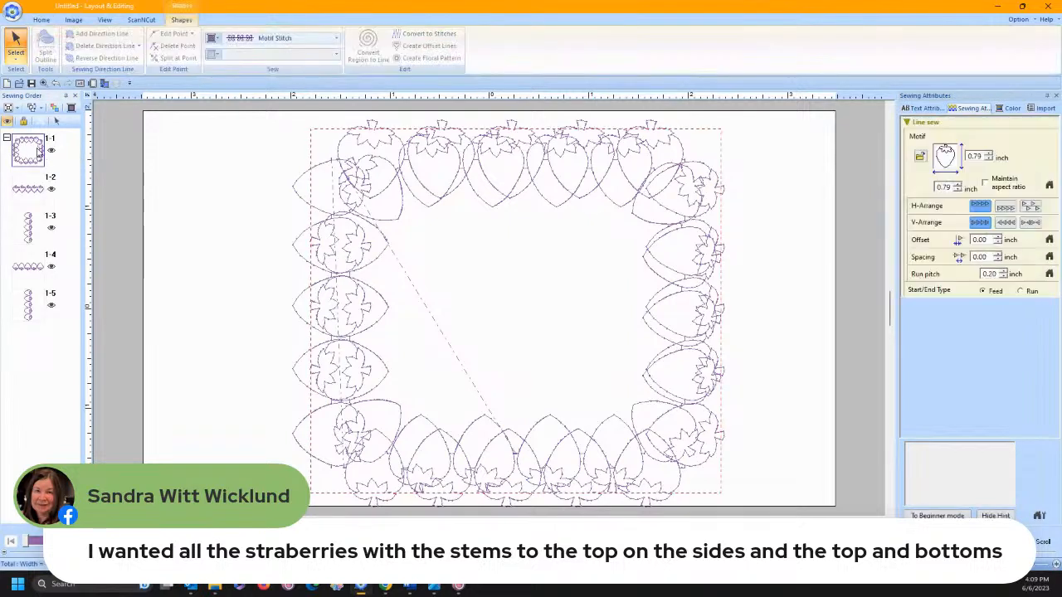
key("Delete")
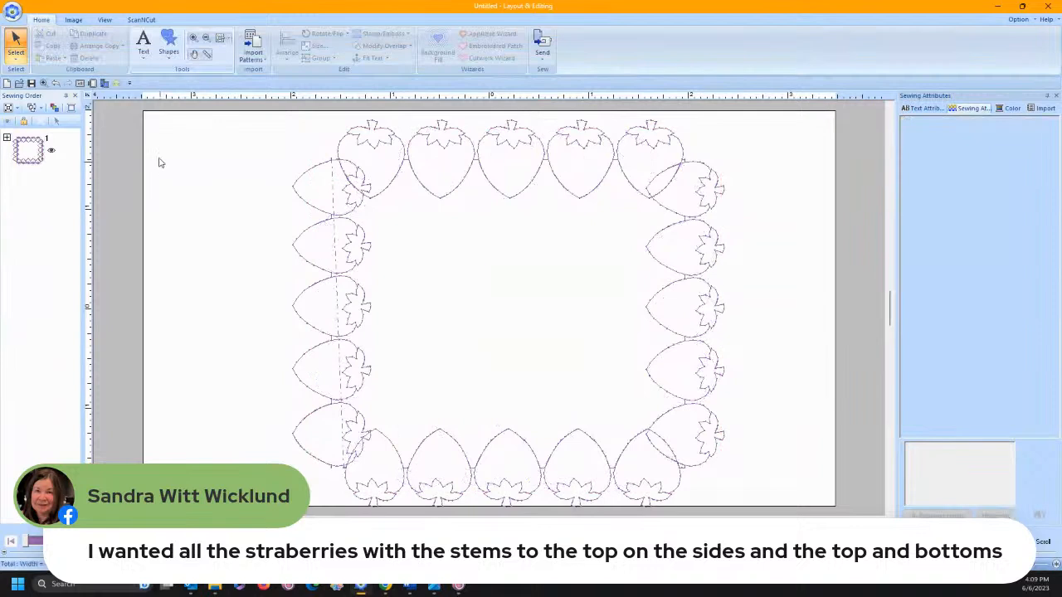
Flip the bottom strawberry row with the opposite horizontal arrangement so its stems point upward.
left_click(699, 166)
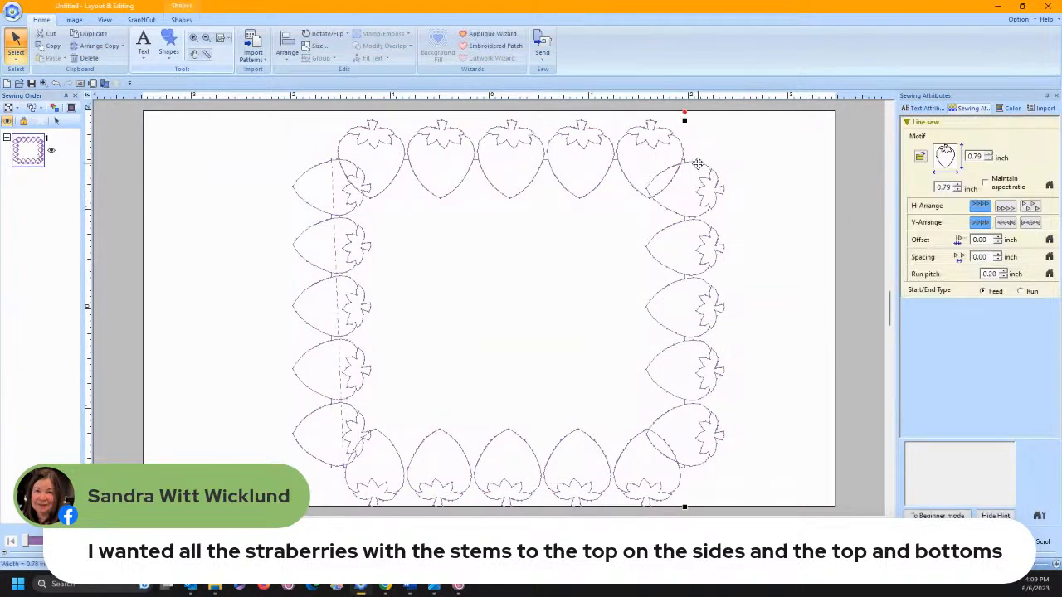
left_click(315, 172)
left_click(451, 445)
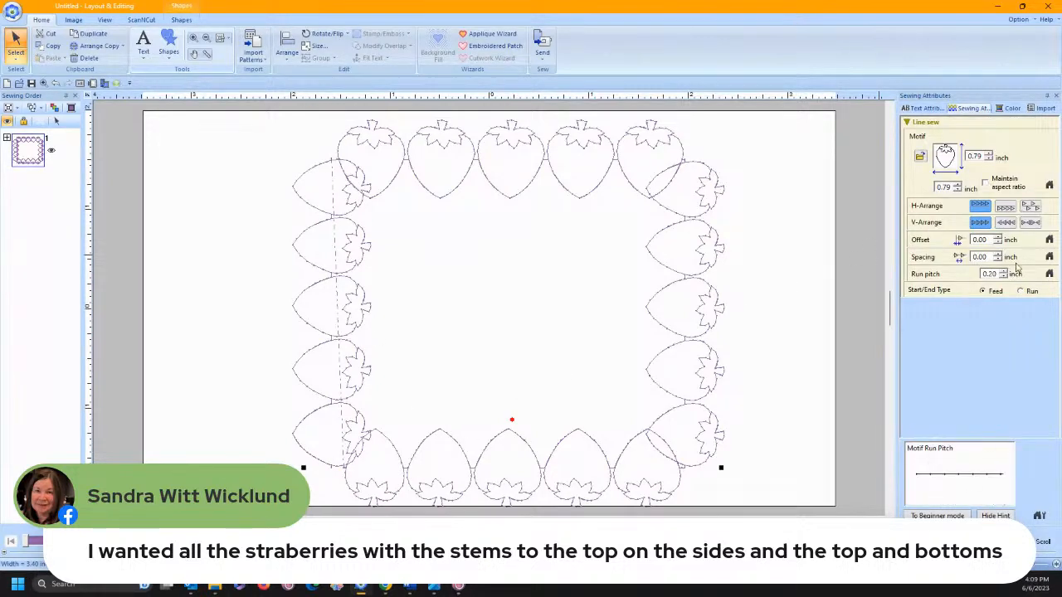
left_click(1006, 206)
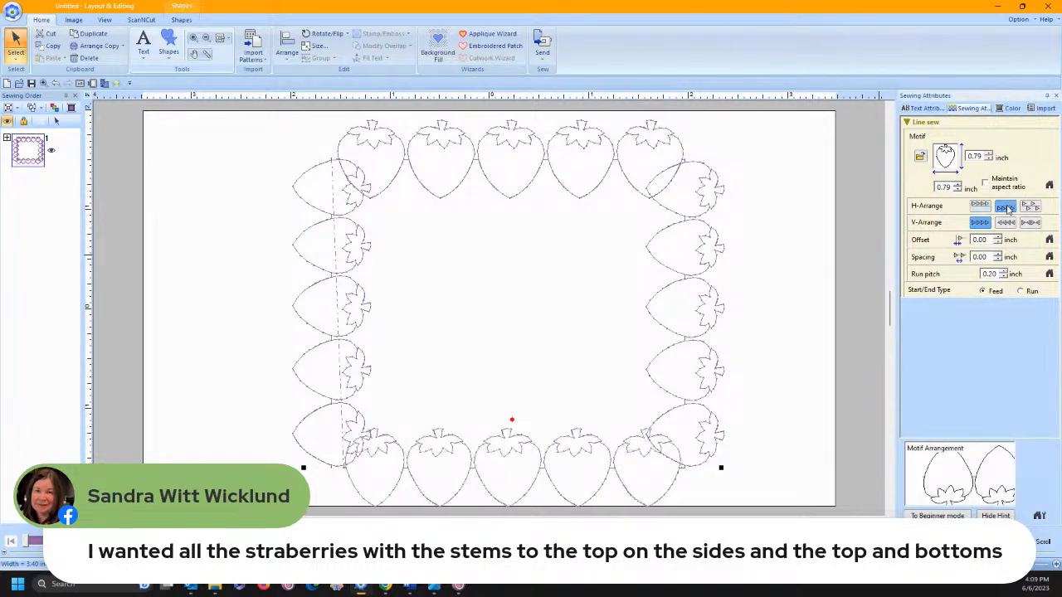
Switch the right-side strawberry column between the two one-sided horizontal arrangements, leaving its stems pointing toward the center.
left_click(685, 232)
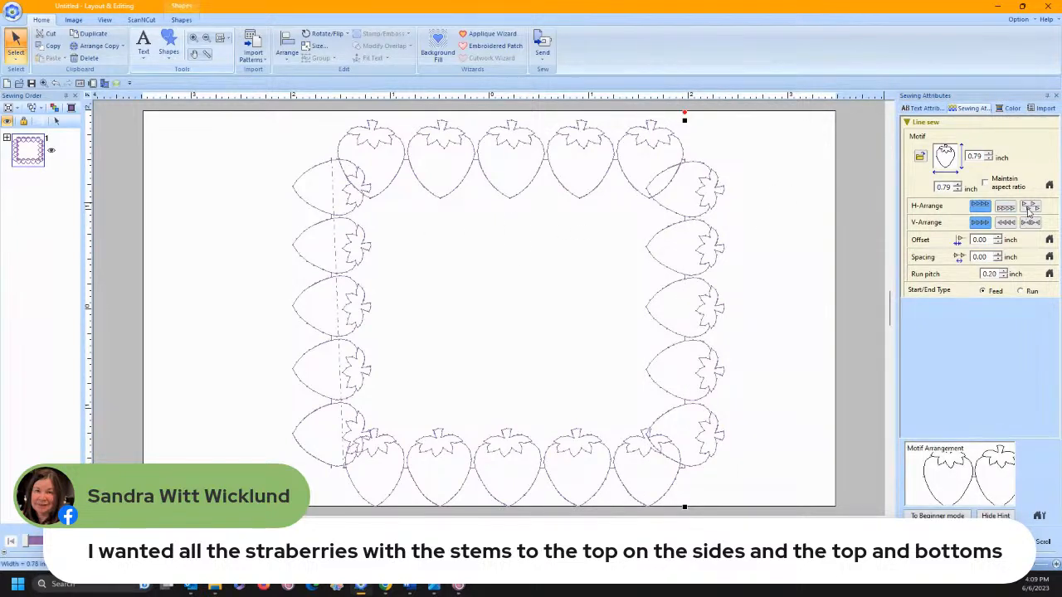
left_click(1003, 208)
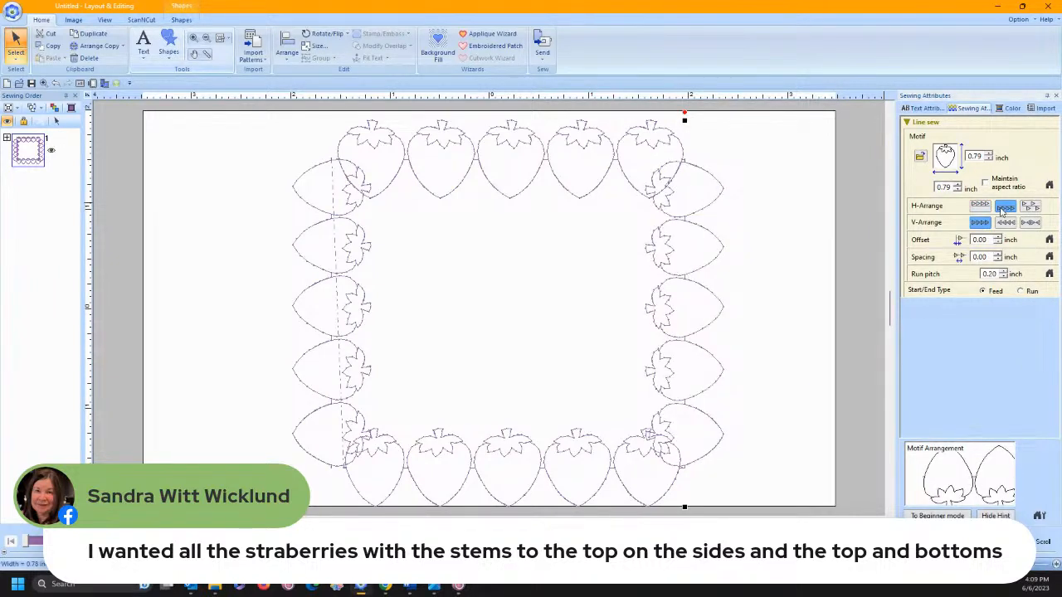
left_click(981, 207)
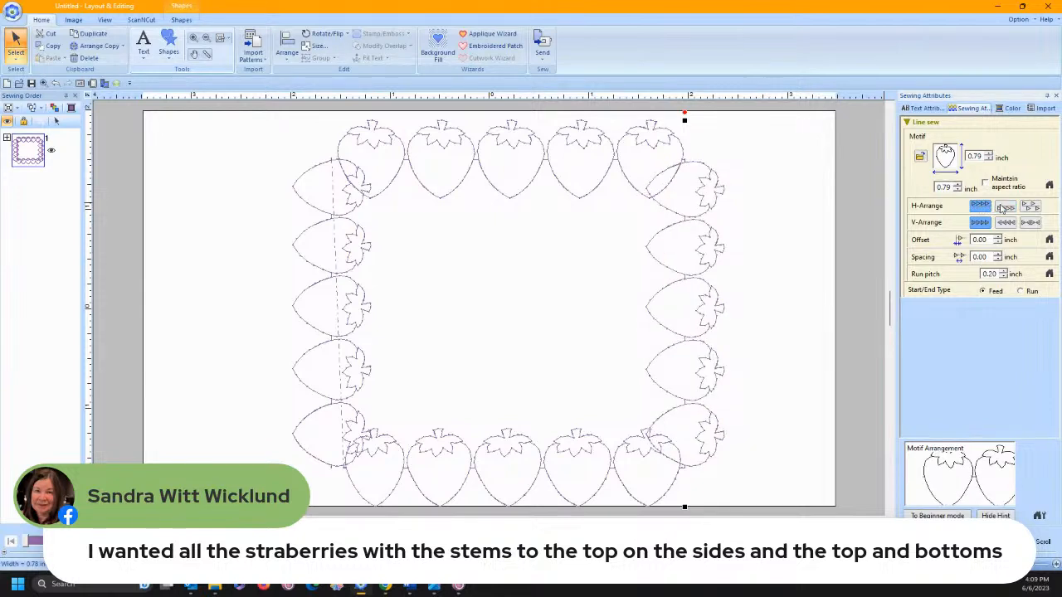
left_click(1003, 209)
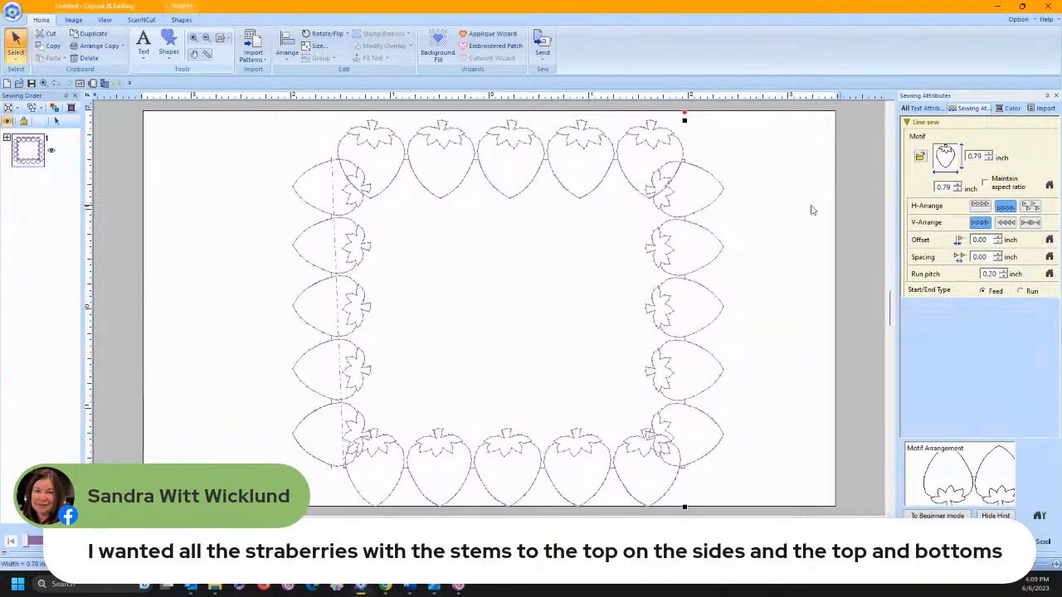
Shorten the top strawberry row from both ends to about 2.80 inches wide, so it fits between the side columns.
left_click(328, 214)
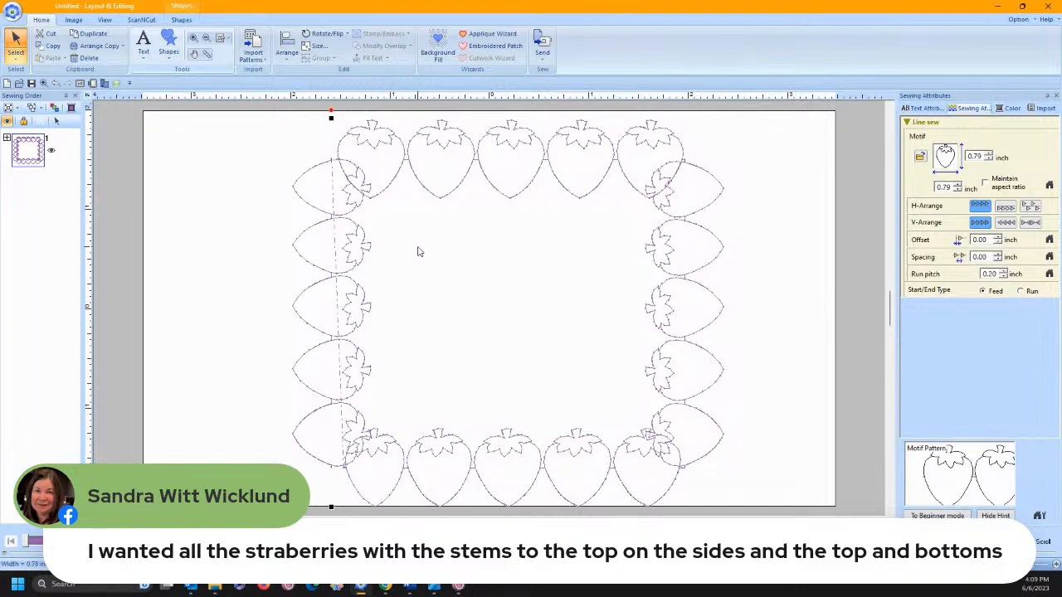
left_click(472, 260)
left_click(390, 164)
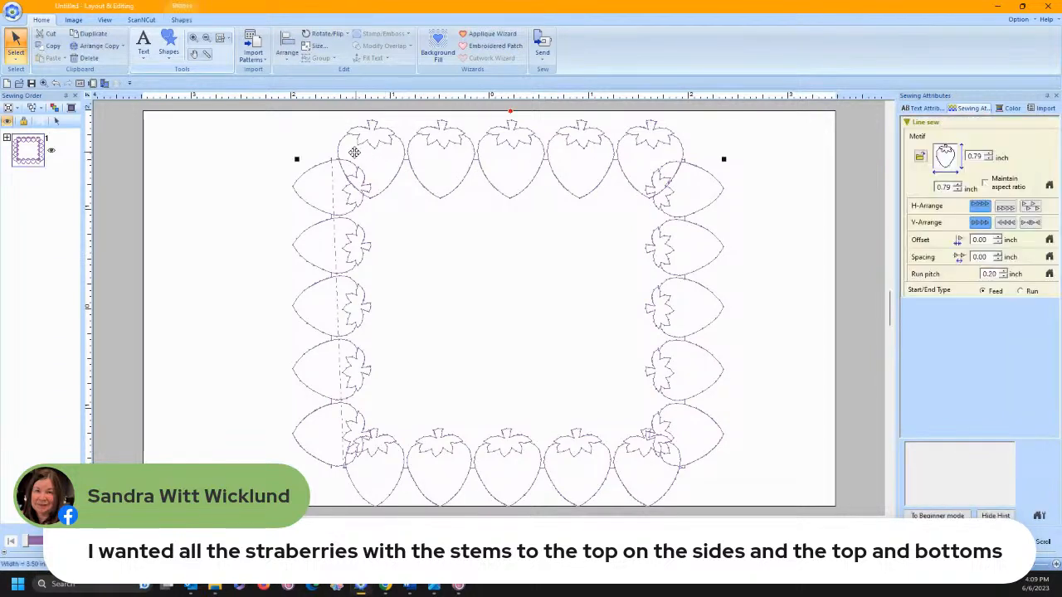
left_click_drag(297, 158, 333, 158)
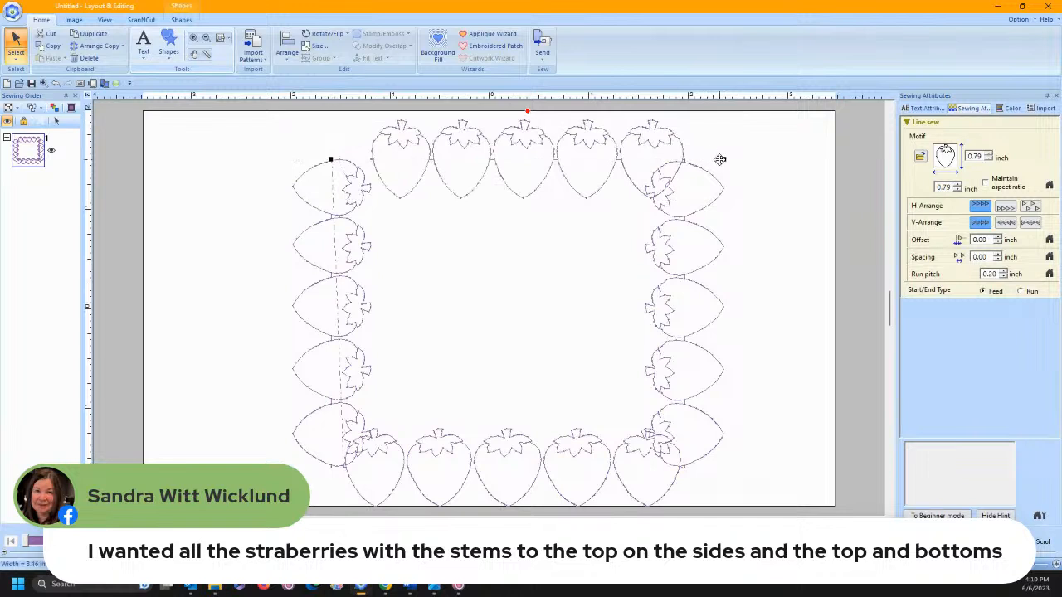
left_click_drag(724, 158, 585, 158)
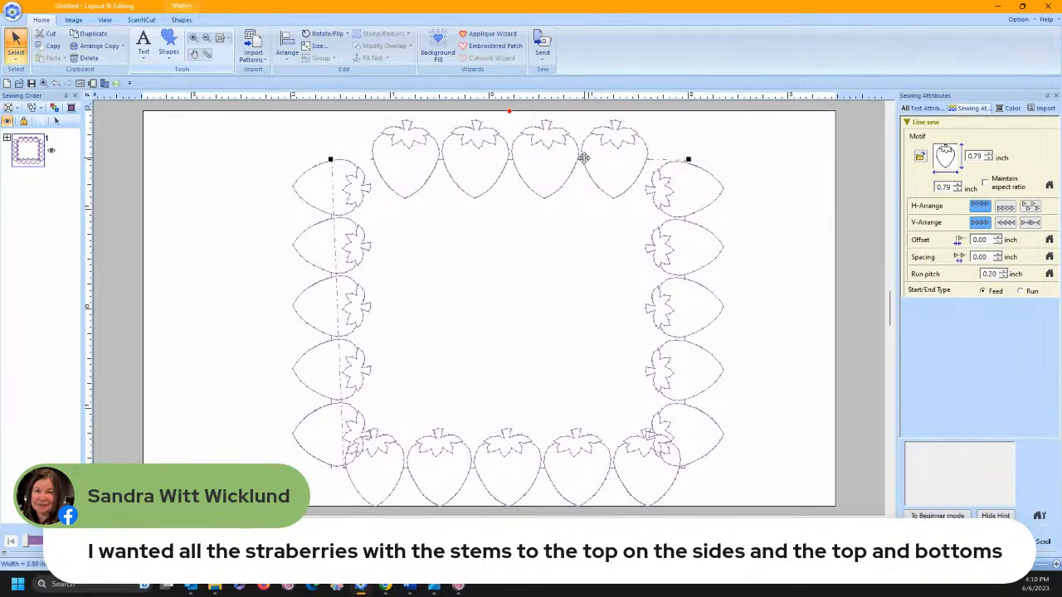
Delete the left, right and bottom strawberry lines so only the top row remains.
left_click(306, 455)
key("Delete")
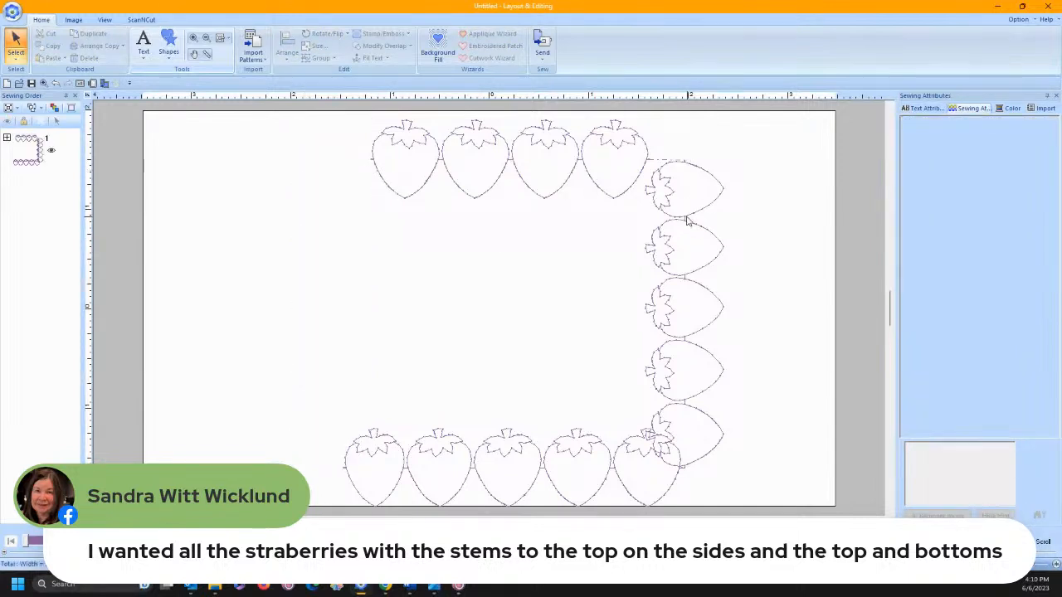
left_click(687, 218)
key("Delete")
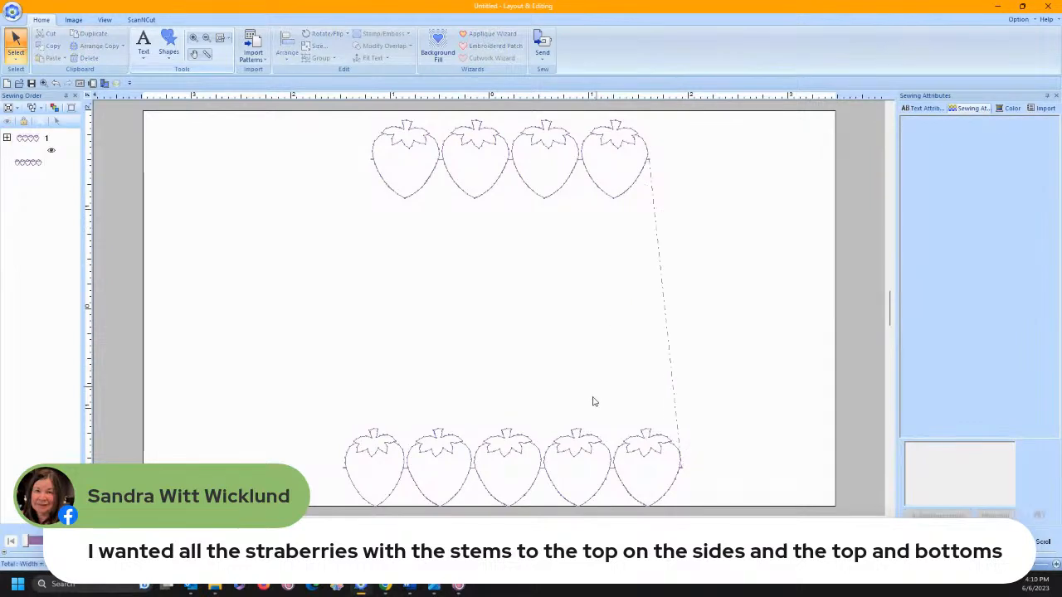
left_click(560, 454)
key("Delete")
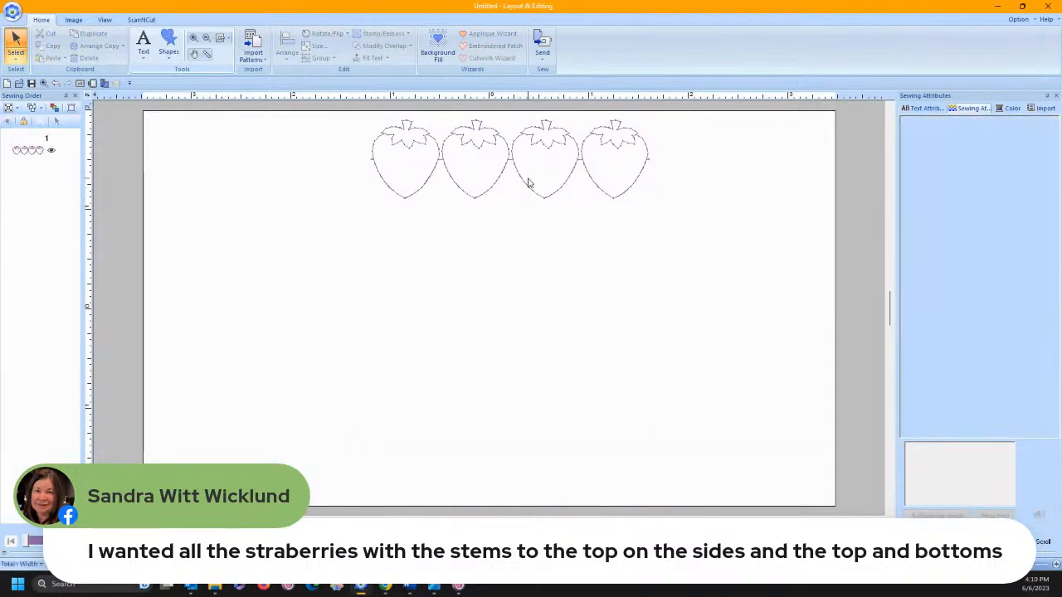
Set the motif offset of the top strawberry row to 0.03 inch.
left_click(526, 186)
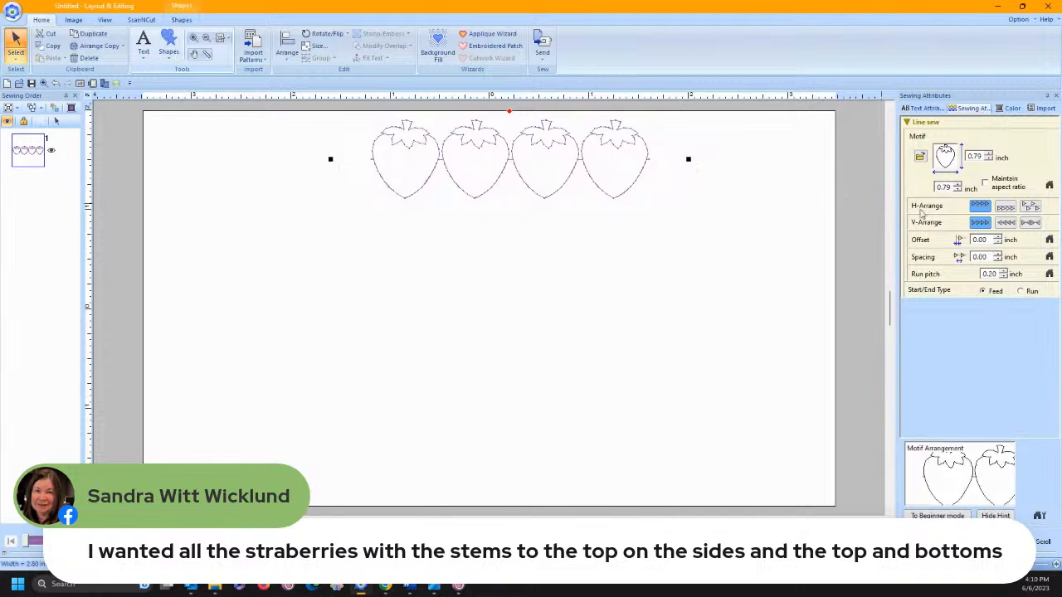
left_click(998, 237)
left_click(998, 237)
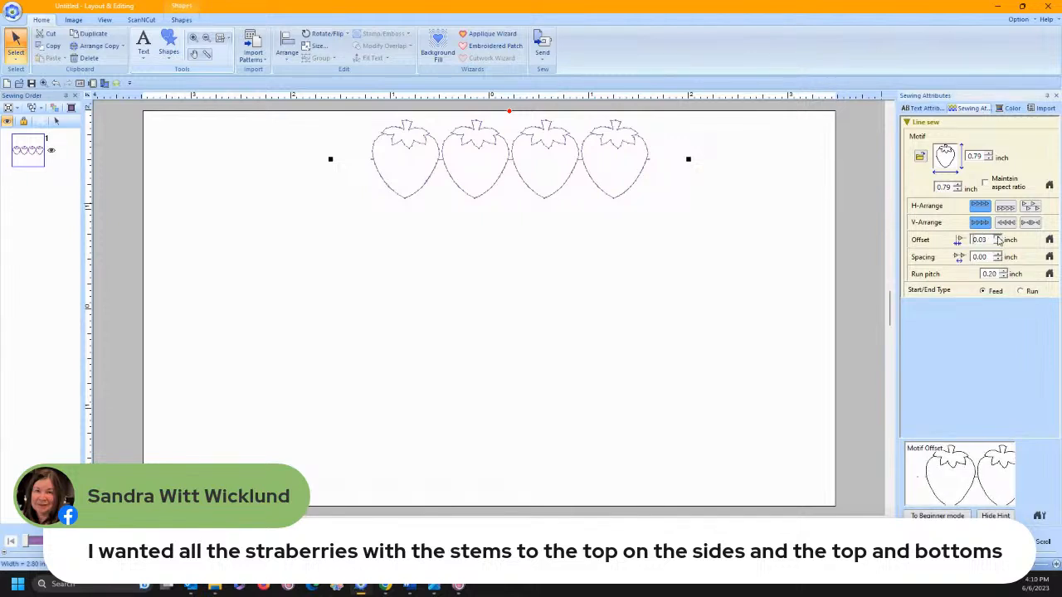
left_click(998, 237)
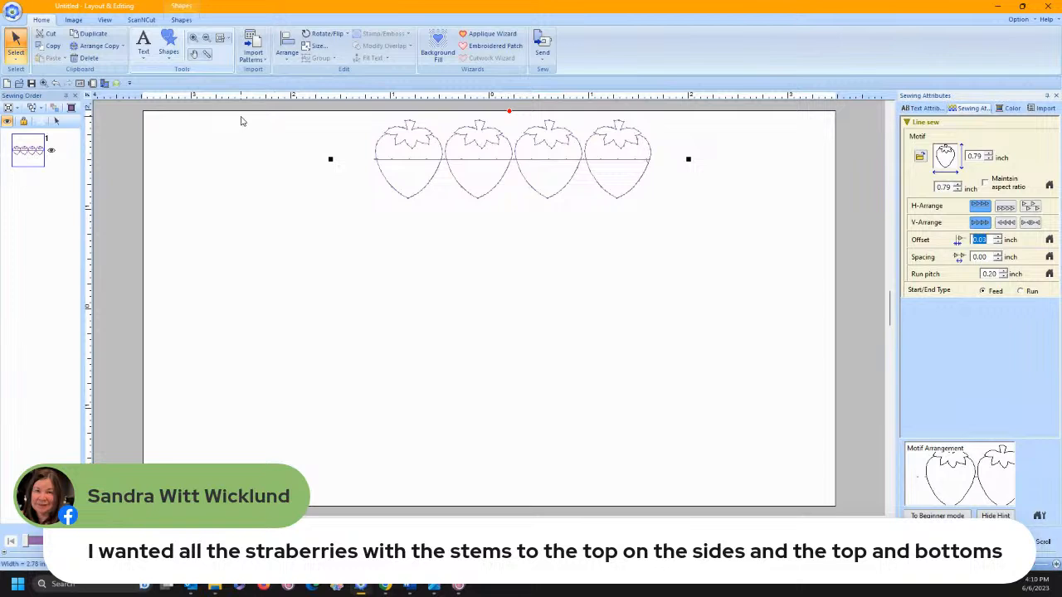
Move the strawberry row's entry point to its right end, beside the exit point.
left_click(17, 56)
left_click(60, 91)
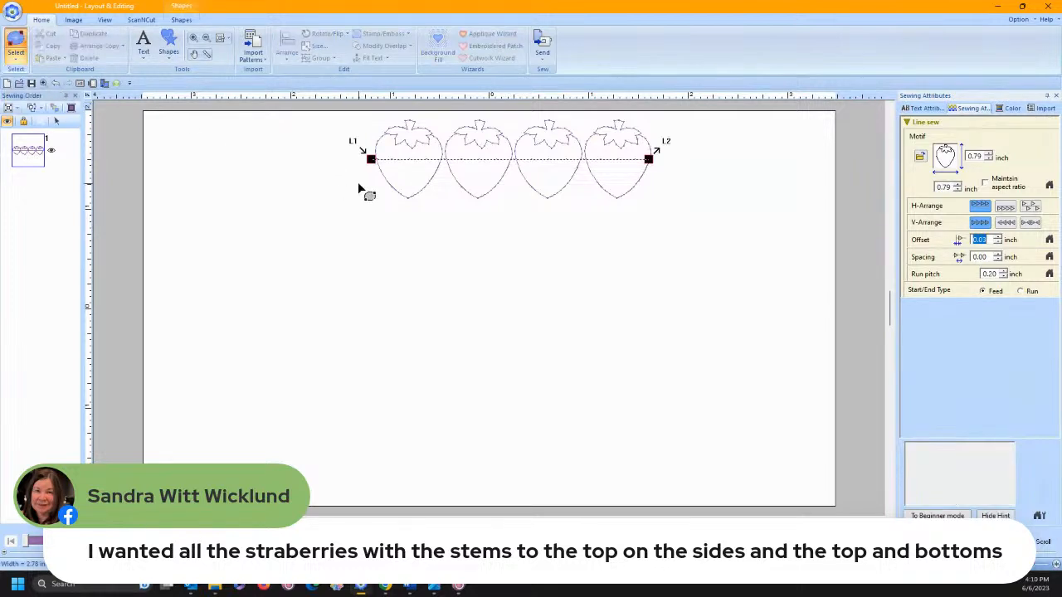
left_click(15, 55)
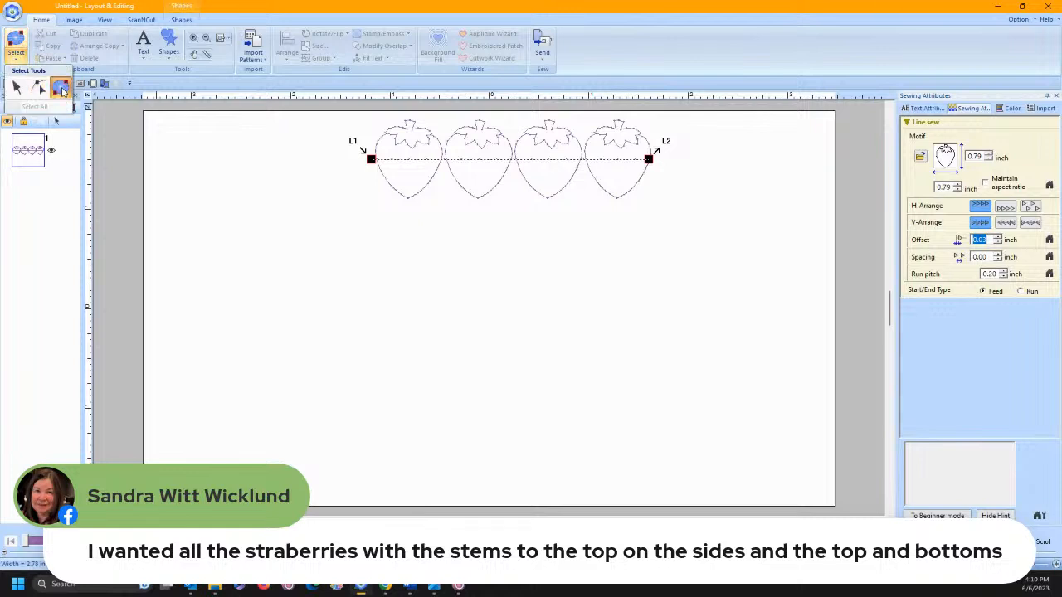
left_click(63, 90)
left_click_drag(372, 164, 655, 192)
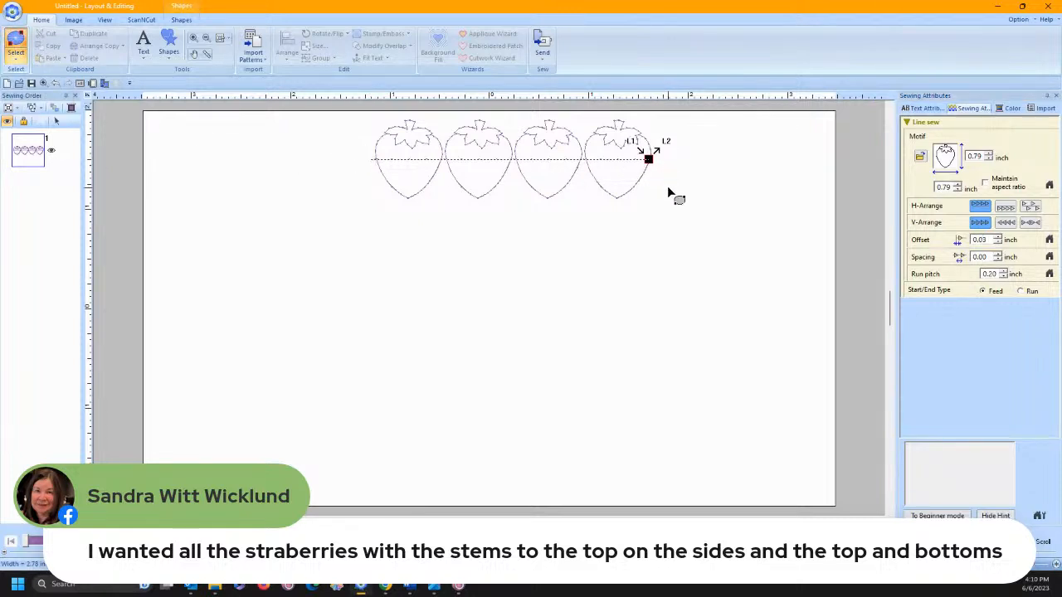
left_click(15, 54)
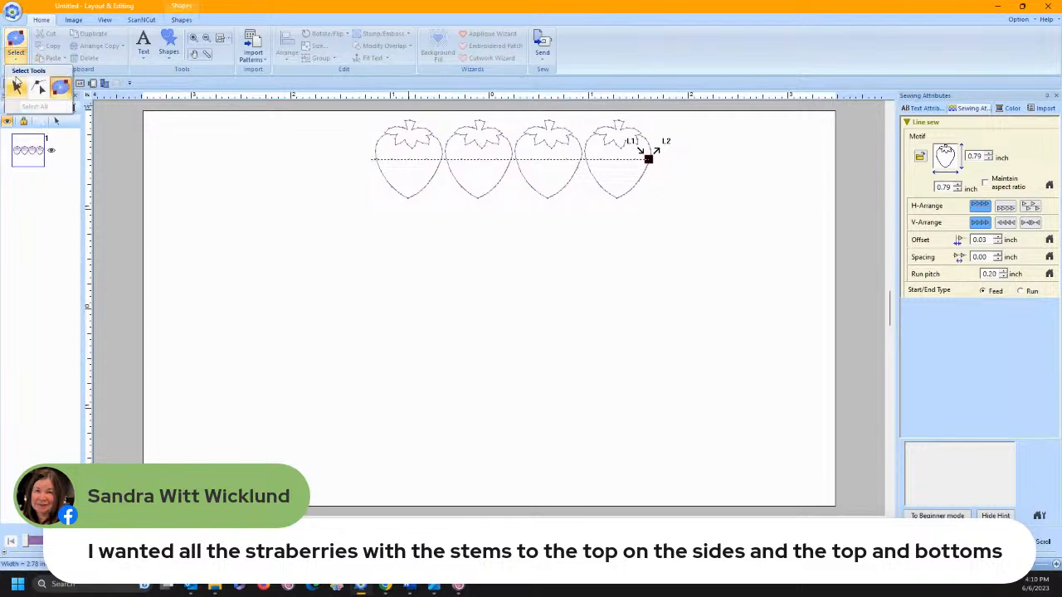
left_click(18, 83)
left_click(302, 159)
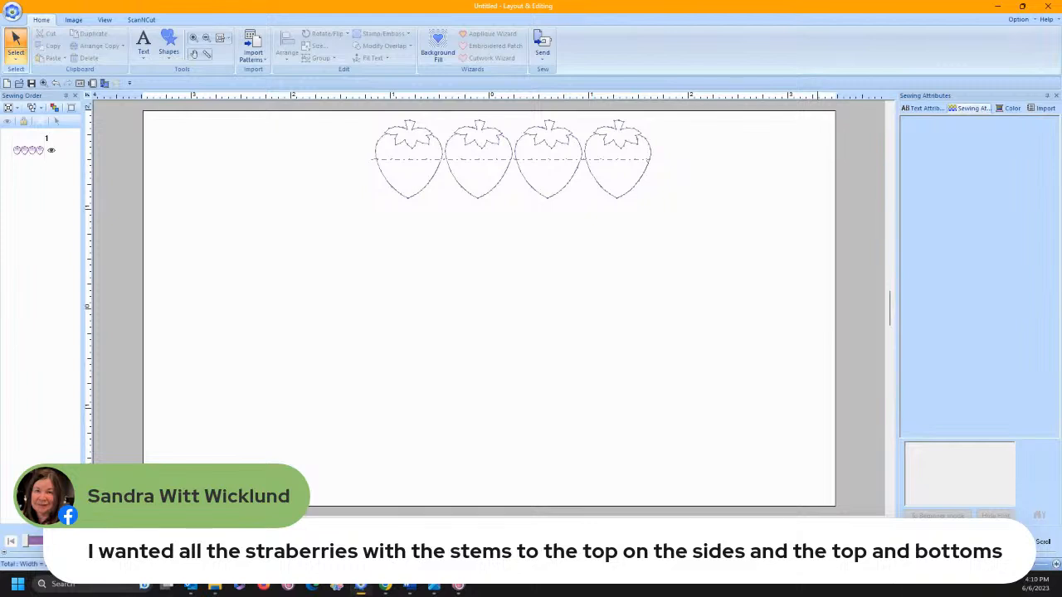
Lengthen the top strawberry row to about 2.95 inches wide and shift its entry point slightly inward from the exit point.
left_click(508, 167)
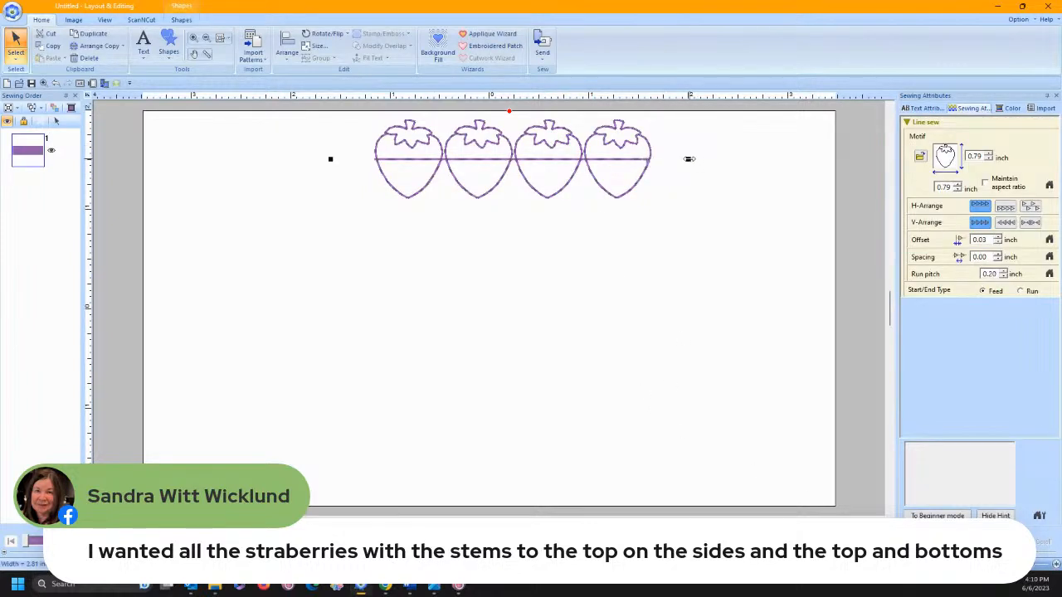
left_click_drag(689, 158, 702, 158)
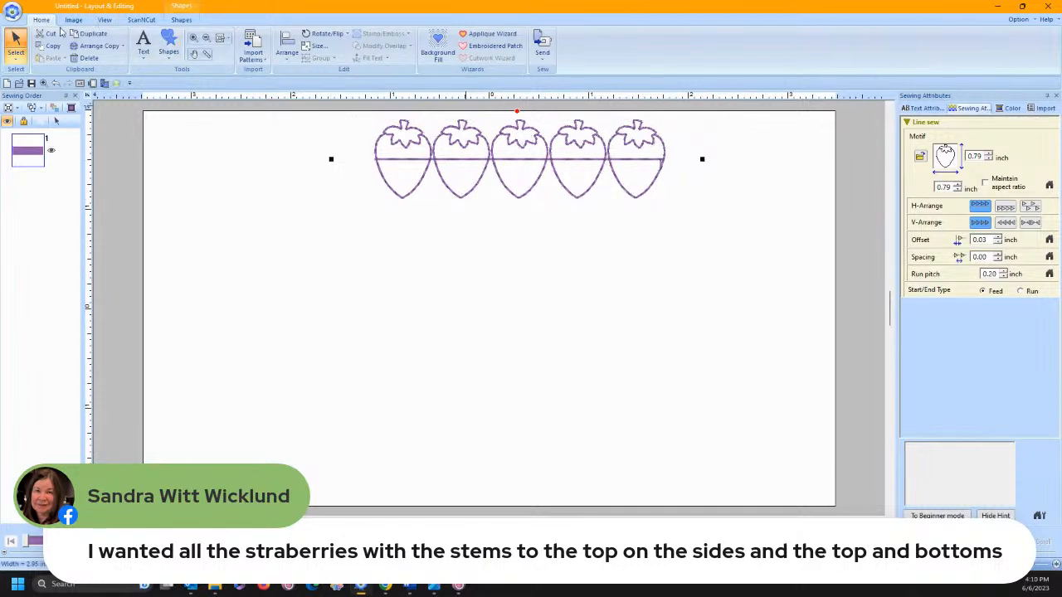
left_click(14, 60)
left_click(64, 88)
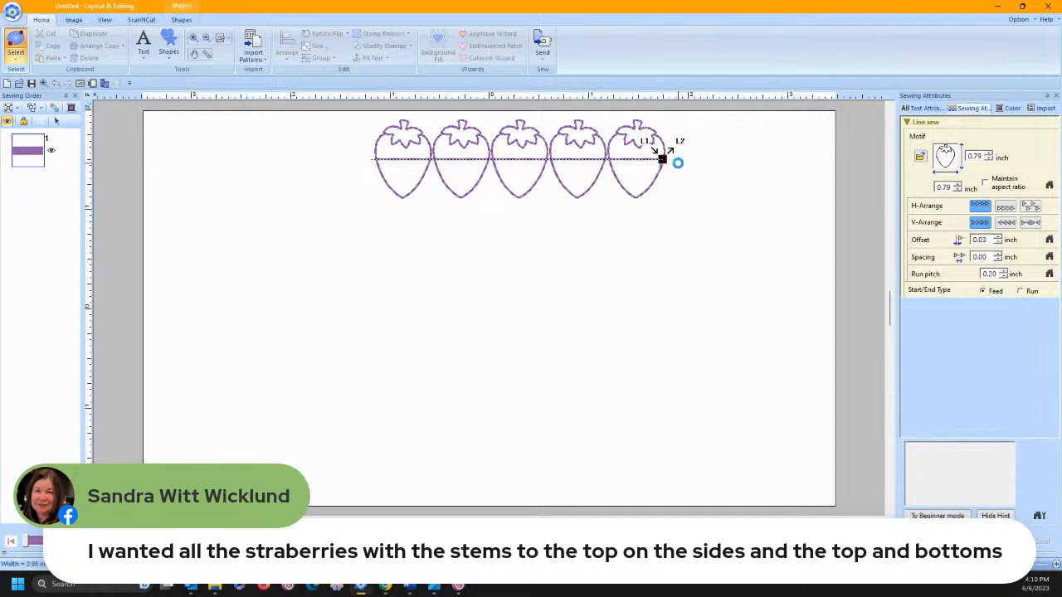
left_click_drag(662, 158, 656, 159)
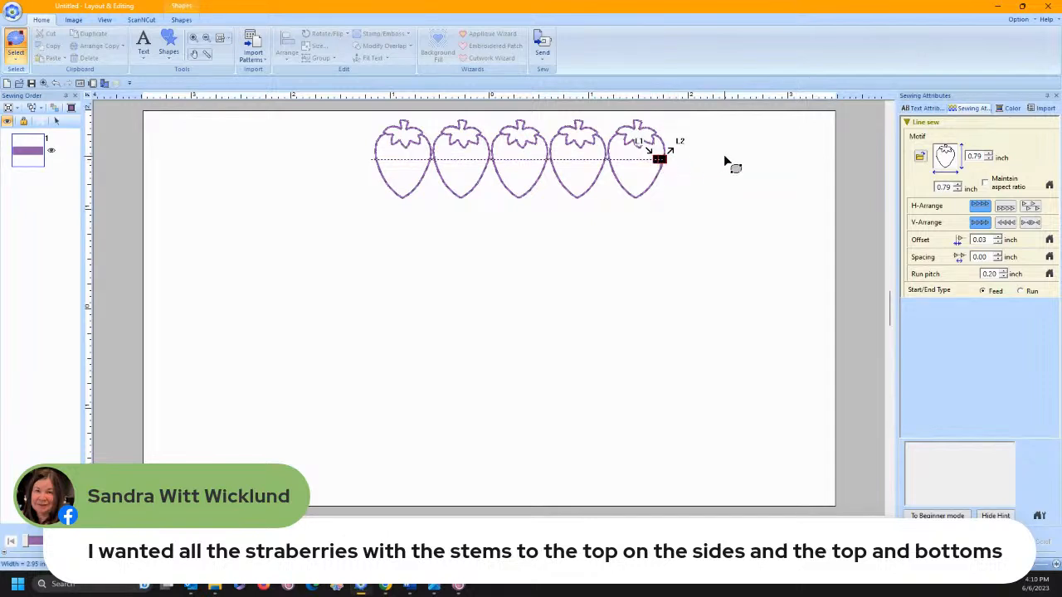
left_click(729, 231)
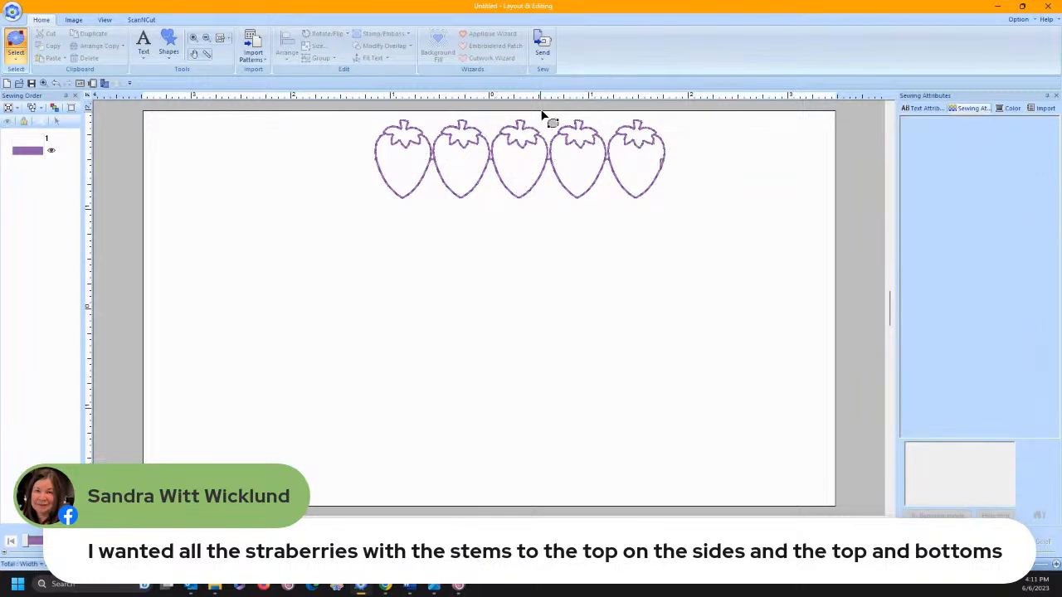
left_click(540, 149)
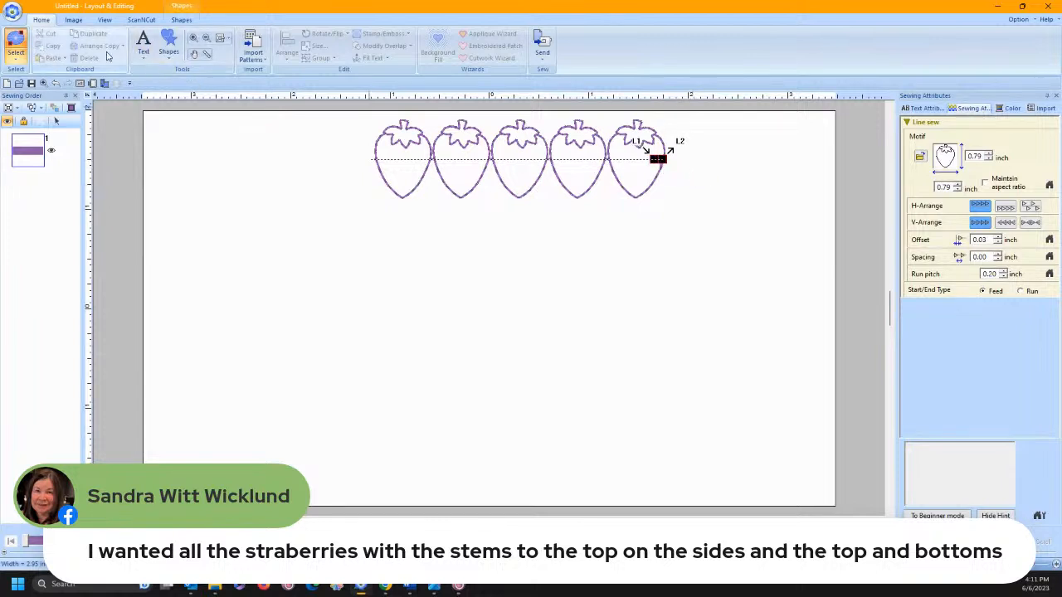
left_click(162, 156)
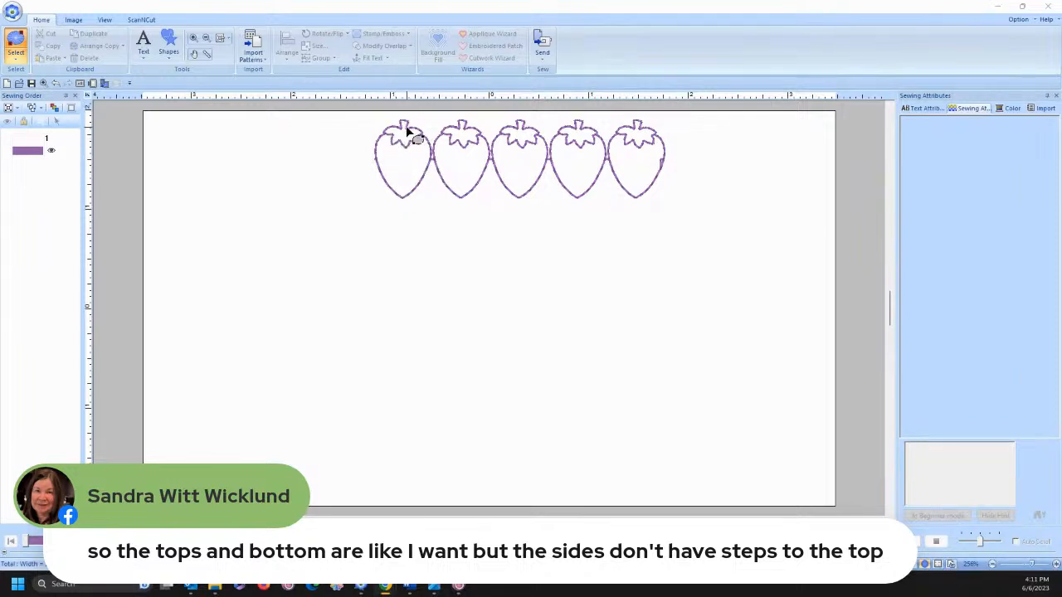
Draw a straight vertical strawberry motif line left of the top row, running from the row's height down to near the hoop's lower edge.
left_click(408, 133)
left_click(16, 56)
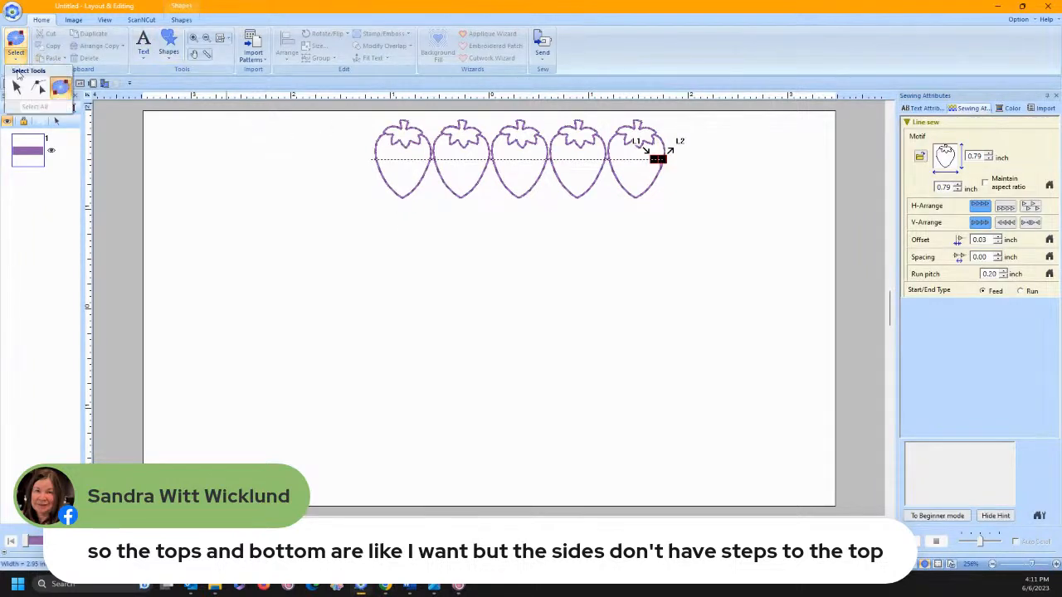
left_click(168, 58)
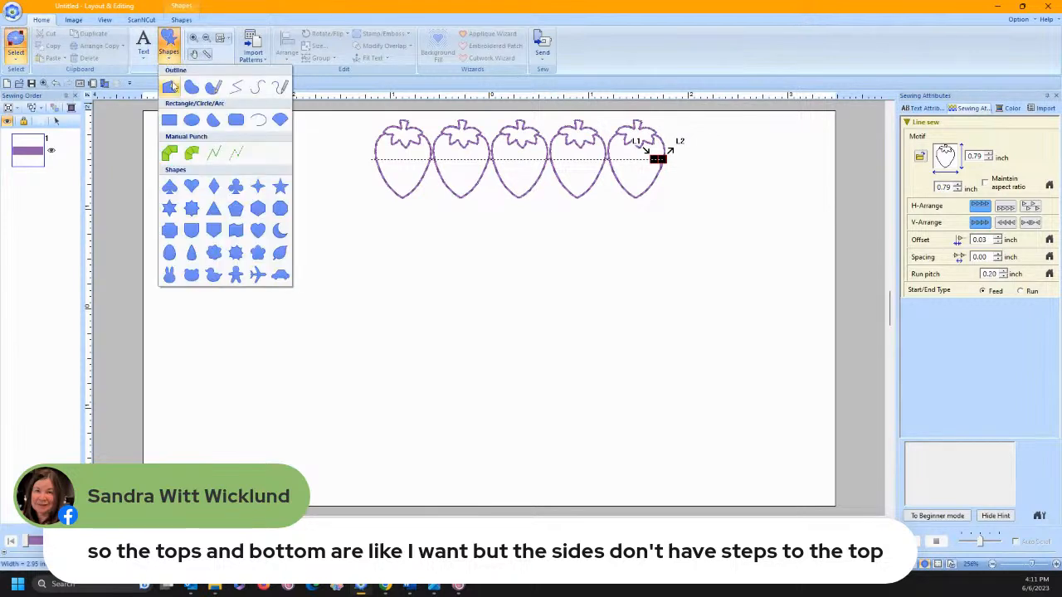
left_click(237, 87)
left_click(309, 147)
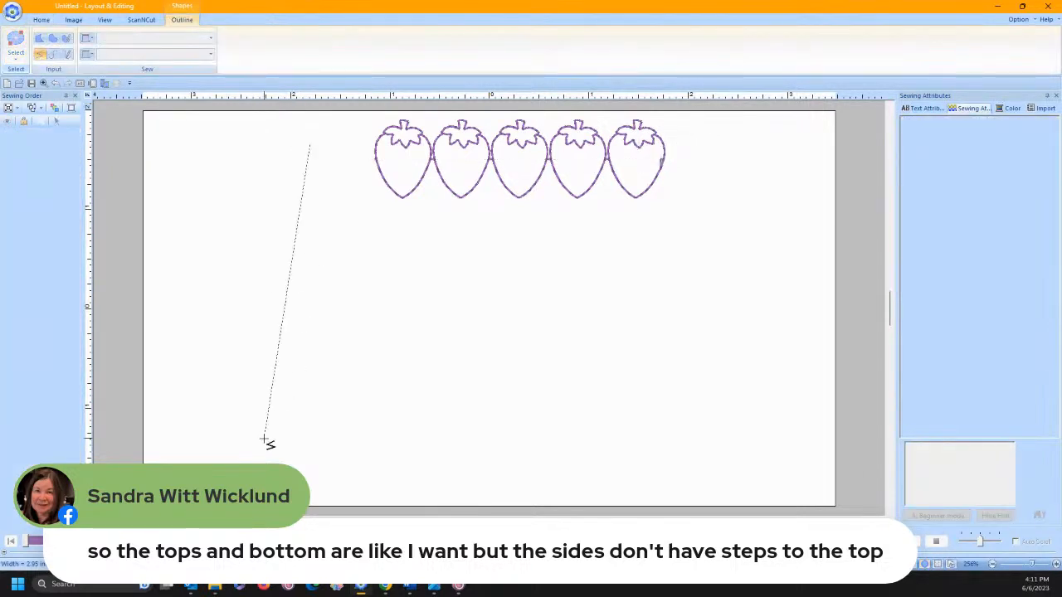
double_click(316, 462)
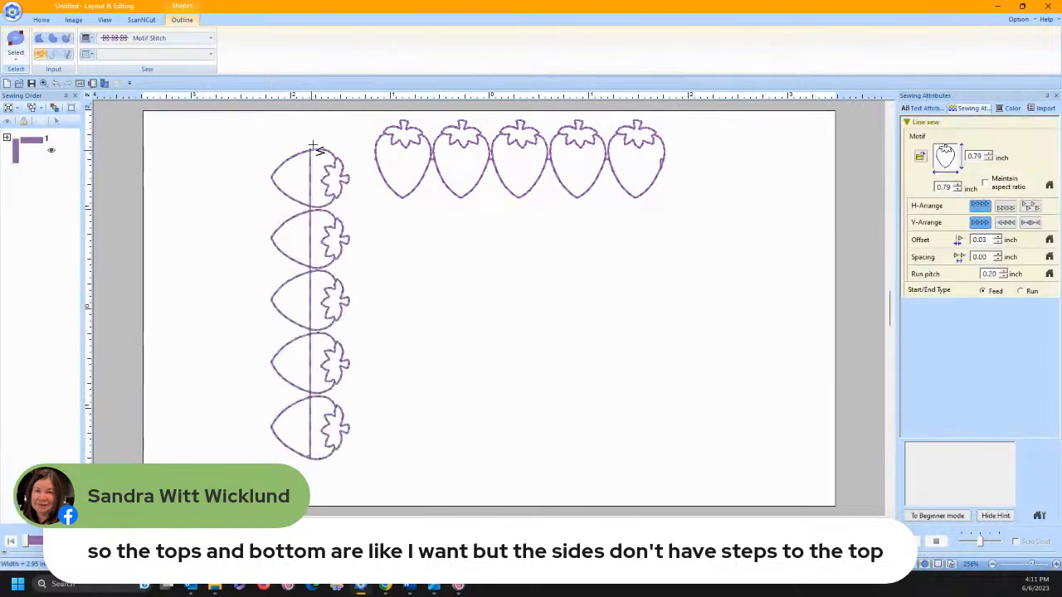
Reset the vertical strawberry line's motif offset to 0.00 inch and delete the line.
left_click(1050, 239)
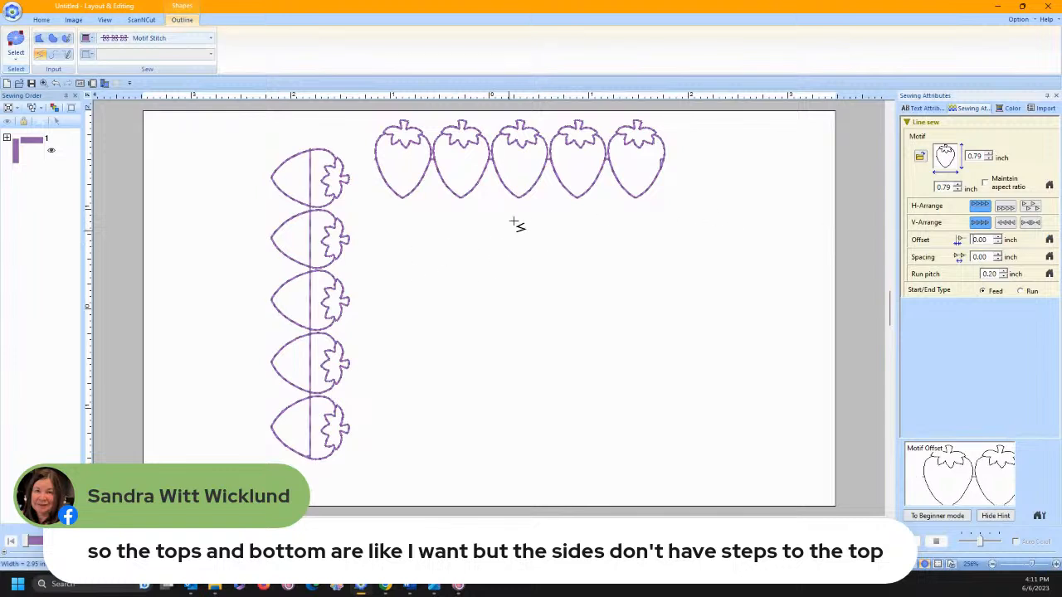
left_click(16, 43)
left_click(268, 166)
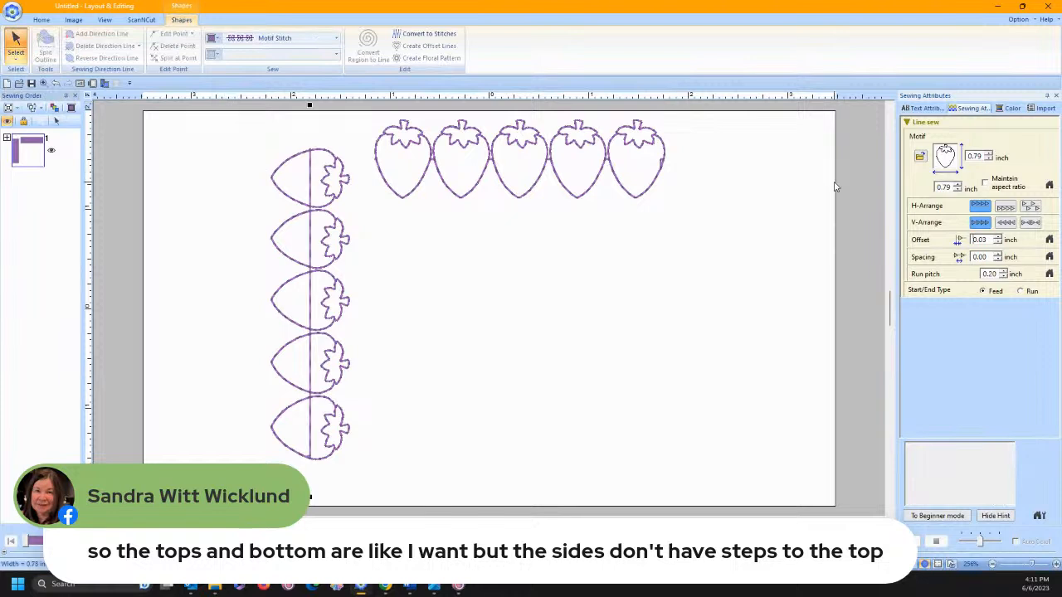
left_click(1048, 240)
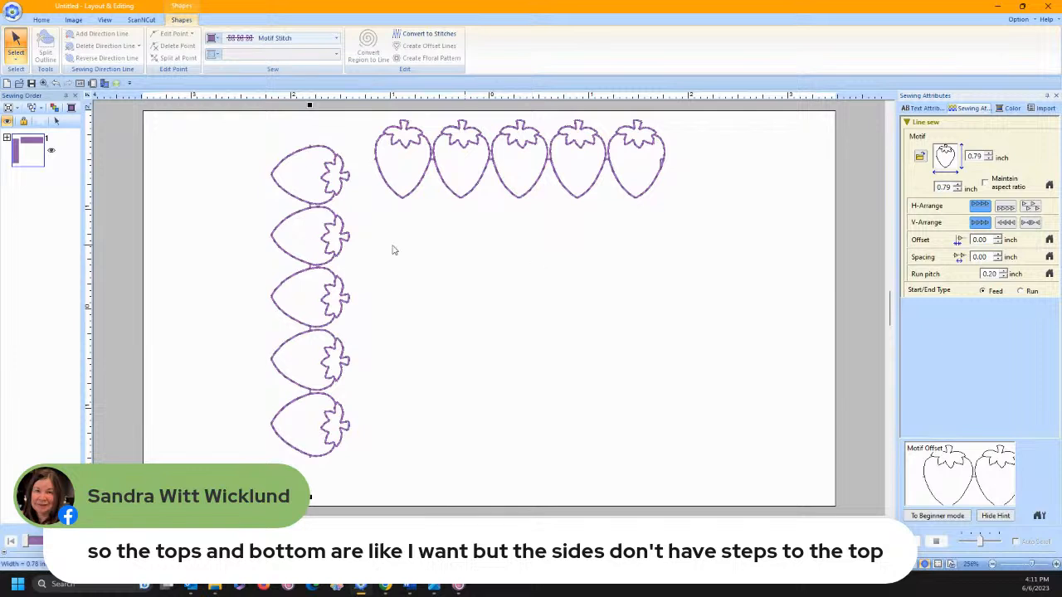
left_click(321, 149)
key("Delete")
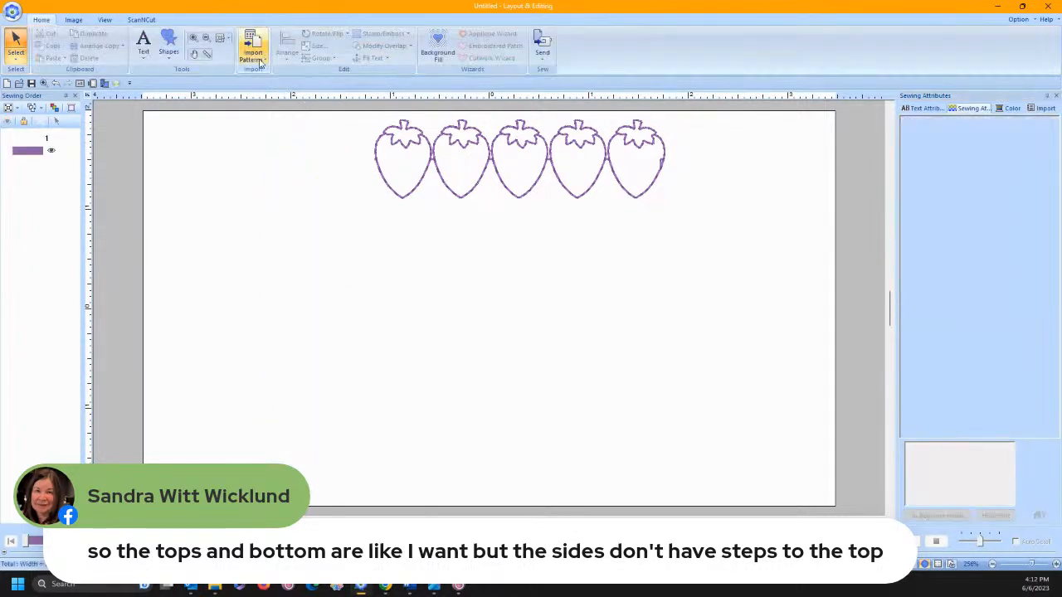
Draw a rectangle about 2.01 inches wide below the strawberry row and set its outline to Not Sewn.
left_click(168, 52)
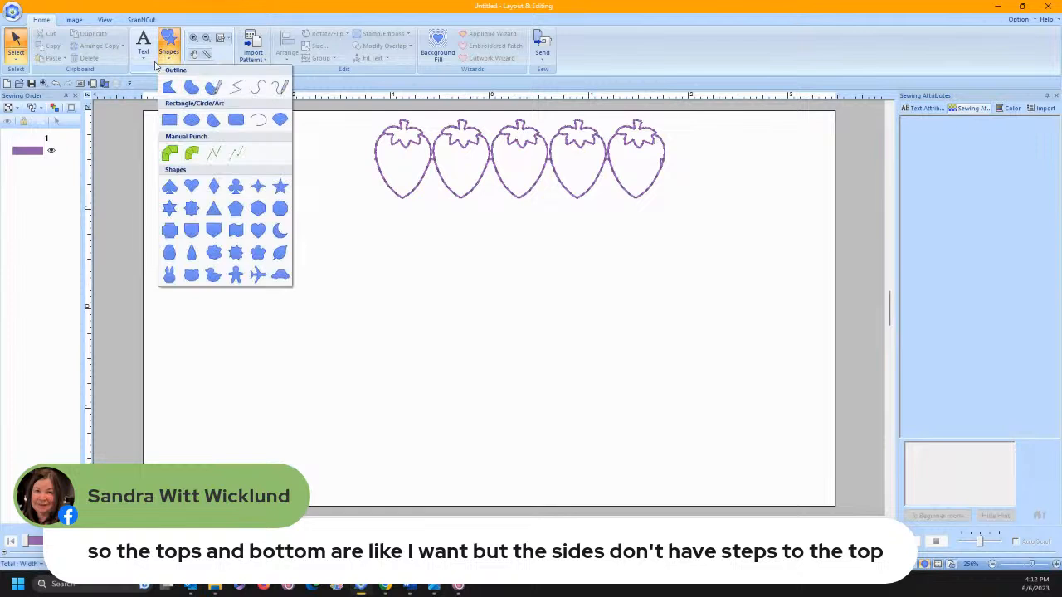
left_click(170, 121)
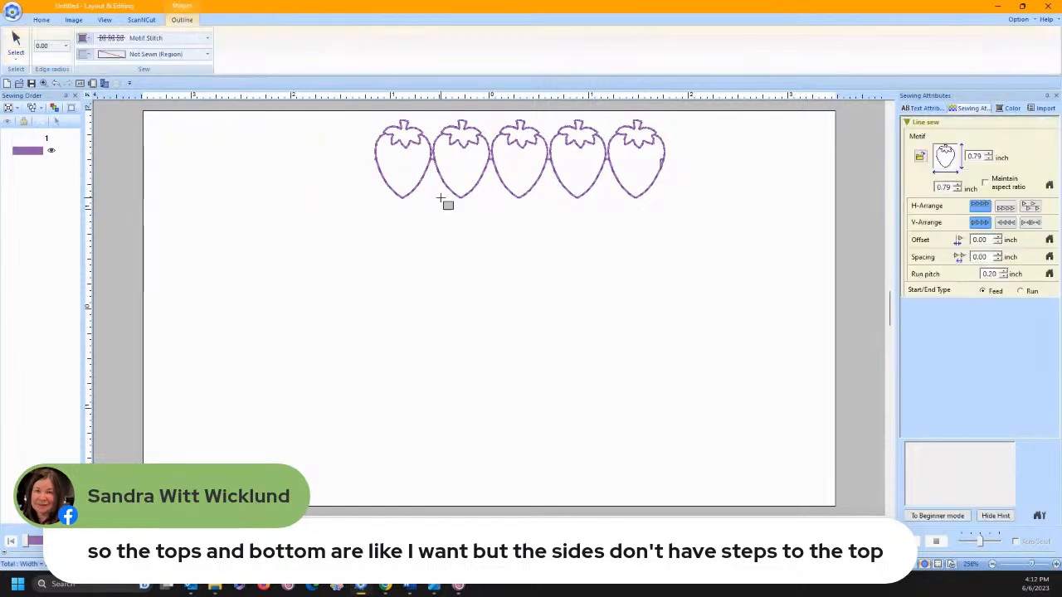
left_click_drag(374, 208, 578, 477)
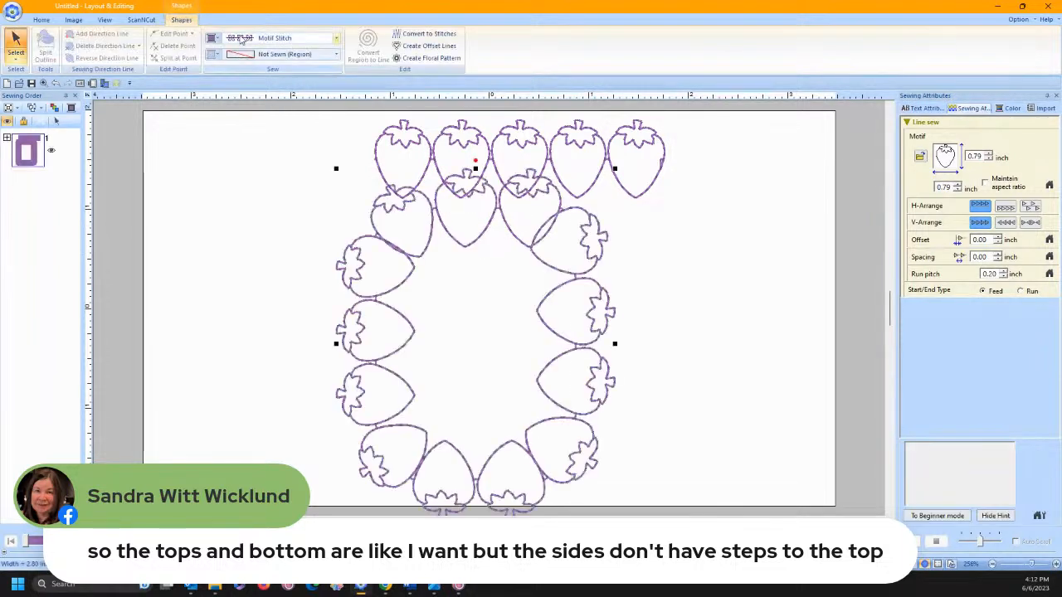
left_click(241, 39)
left_click(247, 53)
Fill the rectangle's region with Motif Stitch using the strawberry pattern from the Summer Collection 1 folder.
left_click(247, 54)
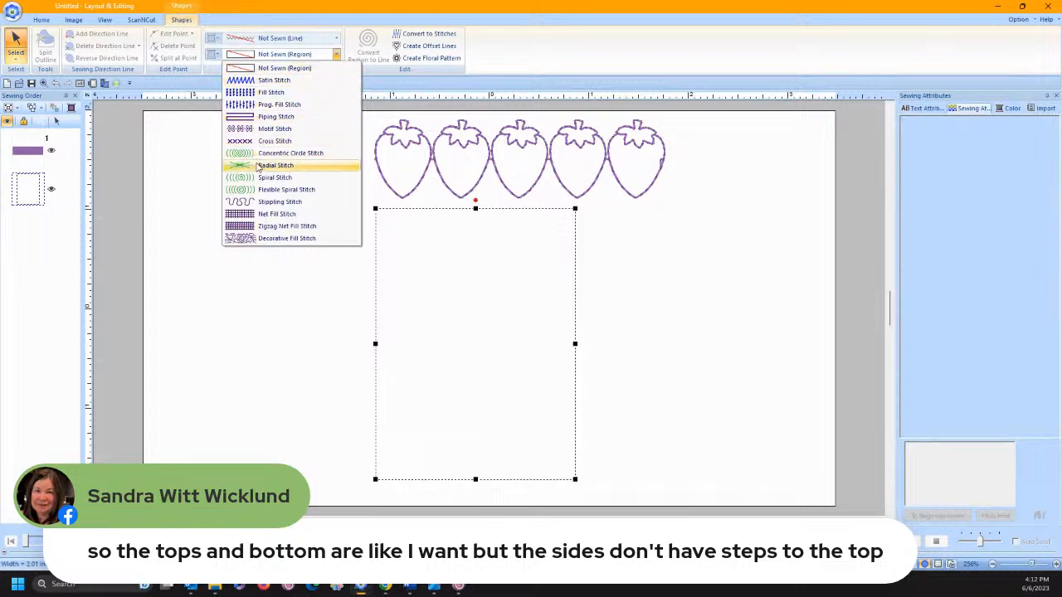
left_click(254, 130)
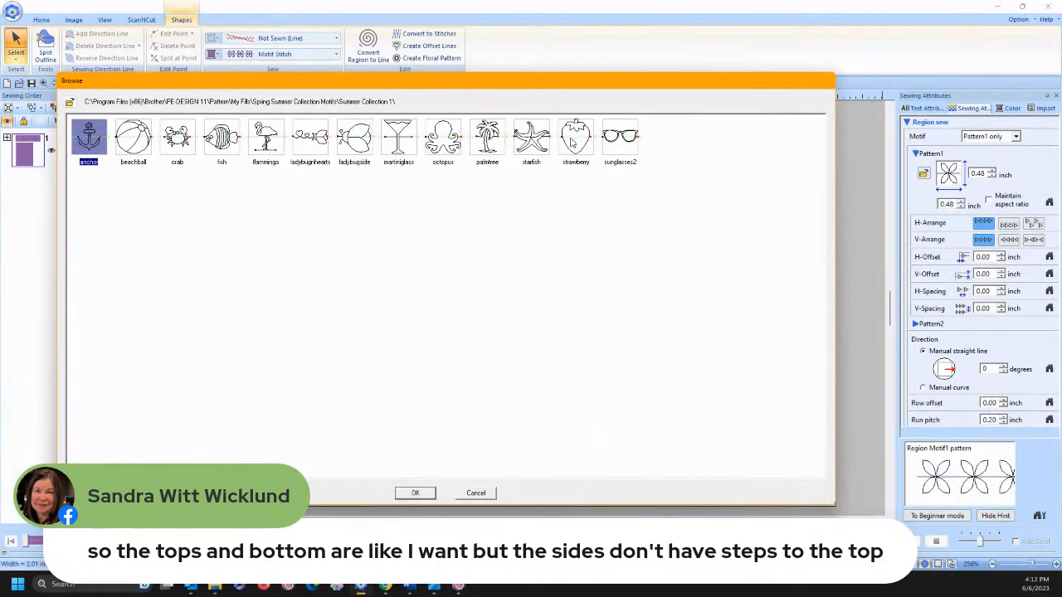
left_click(416, 494)
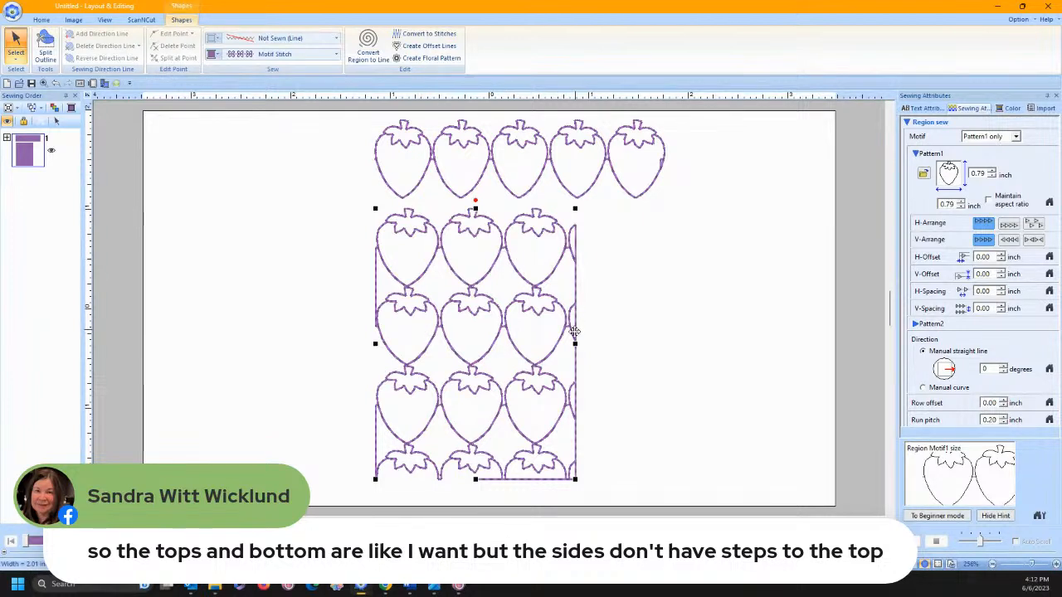
Narrow the filled rectangle to a single upright strawberry column about 0.65 inch wide and extend its lower edge slightly downward.
left_click_drag(574, 332, 445, 336)
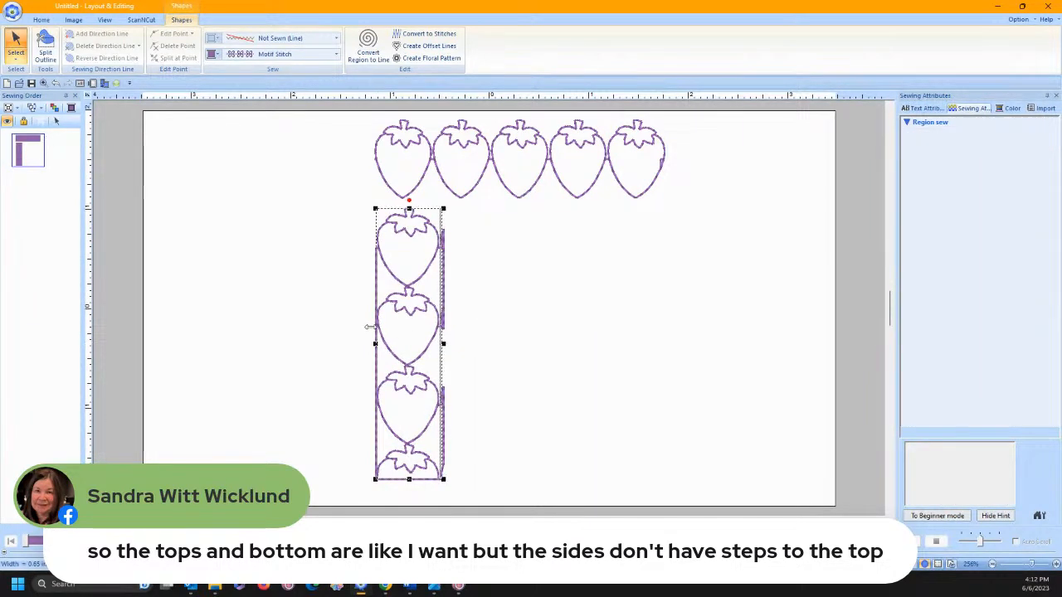
left_click_drag(373, 341, 373, 343)
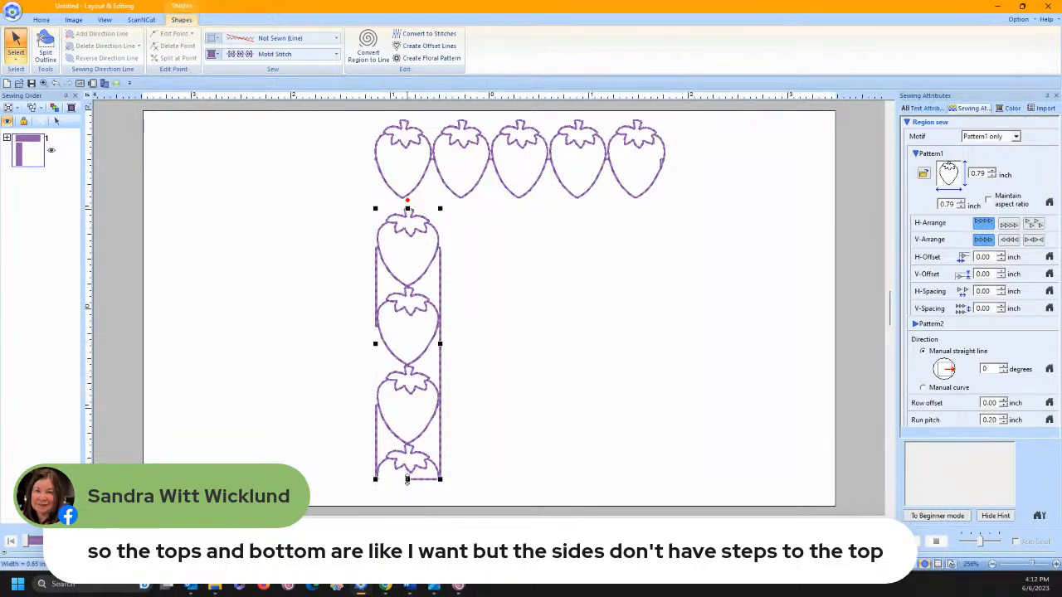
left_click_drag(406, 481, 408, 499)
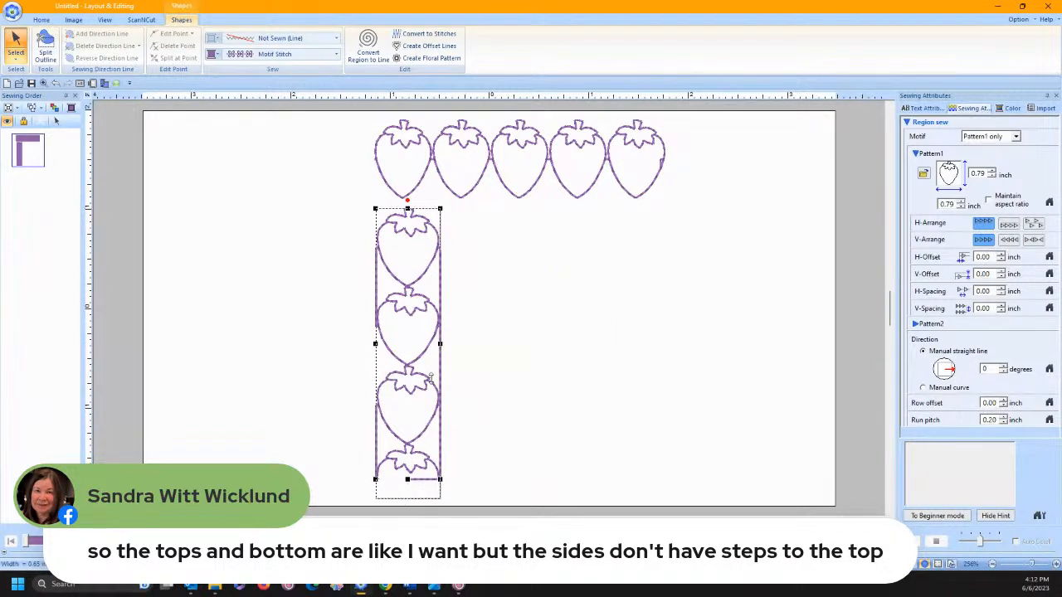